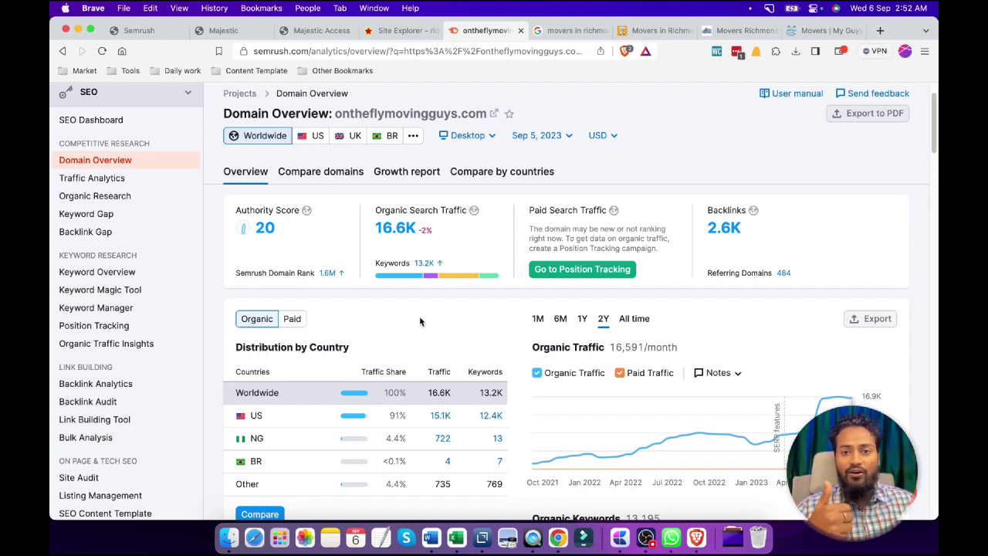
Open the Organic Research positions report for ontheflymovingguys.com in a separate tab and switch it to the US database.
left_click(424, 263, "super")
left_click(521, 32)
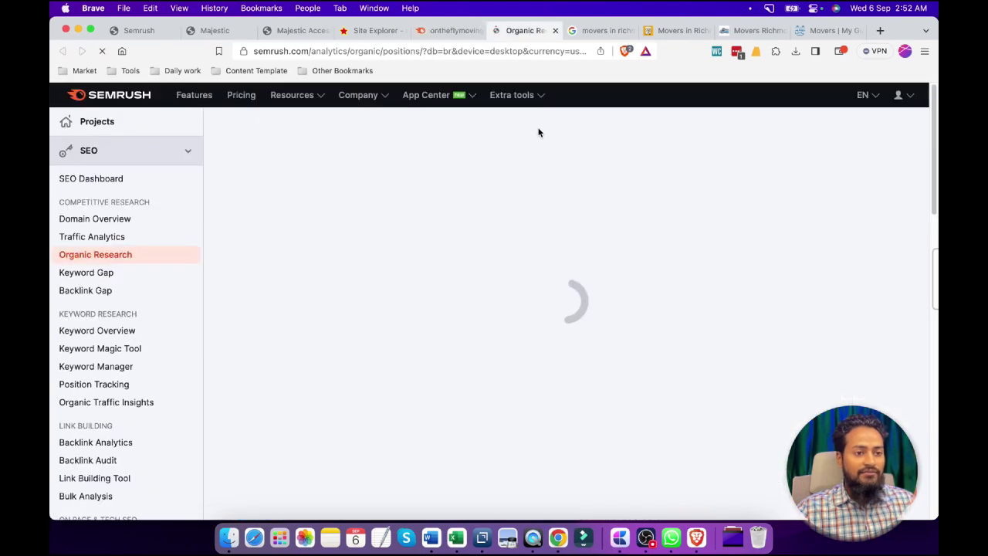
scroll(719, 276, "down", 1)
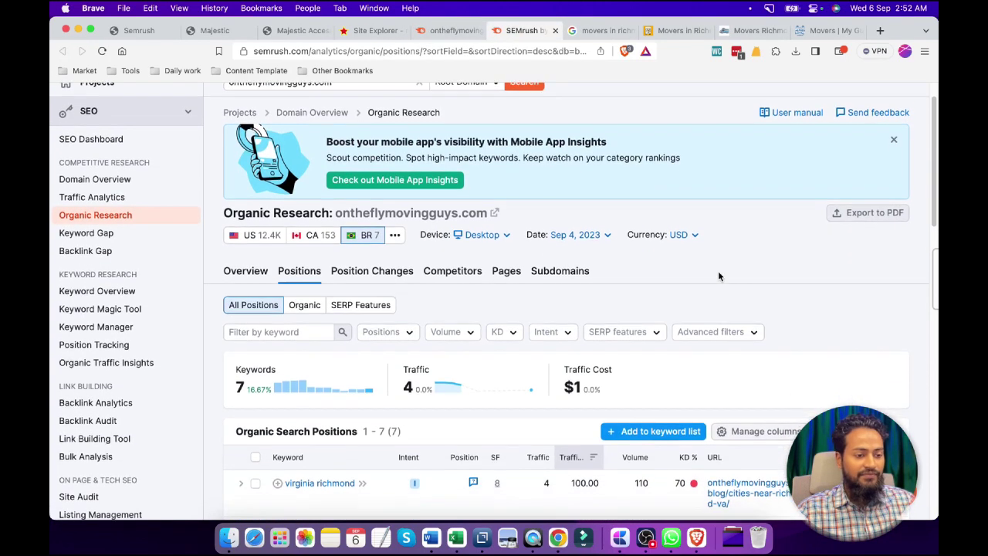
left_click(258, 220)
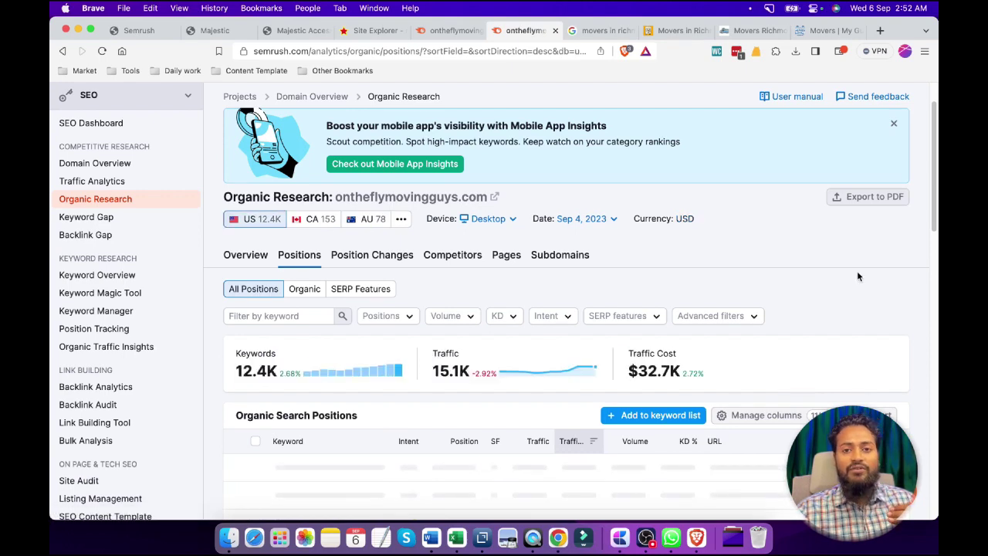
scroll(889, 315, "down", 3)
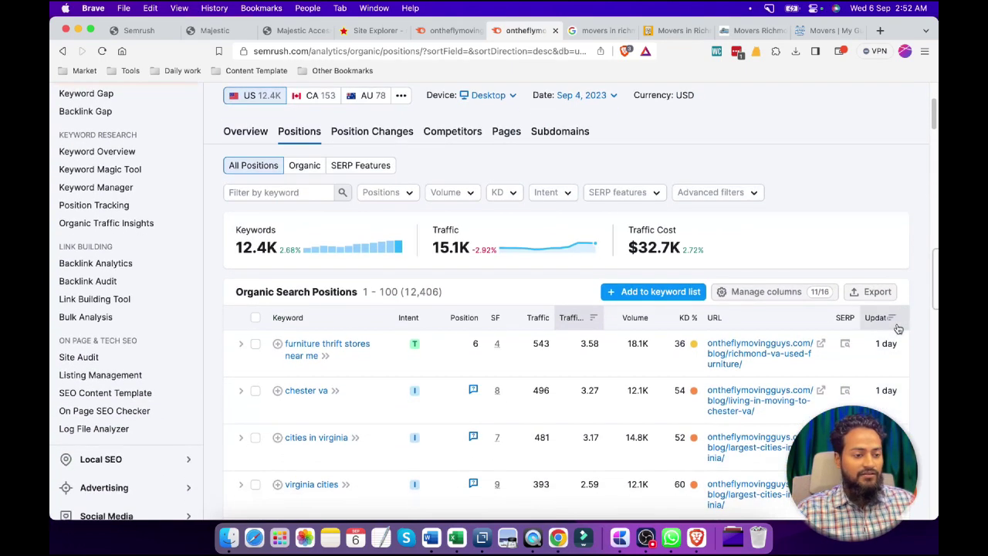
scroll(888, 323, "up", 3)
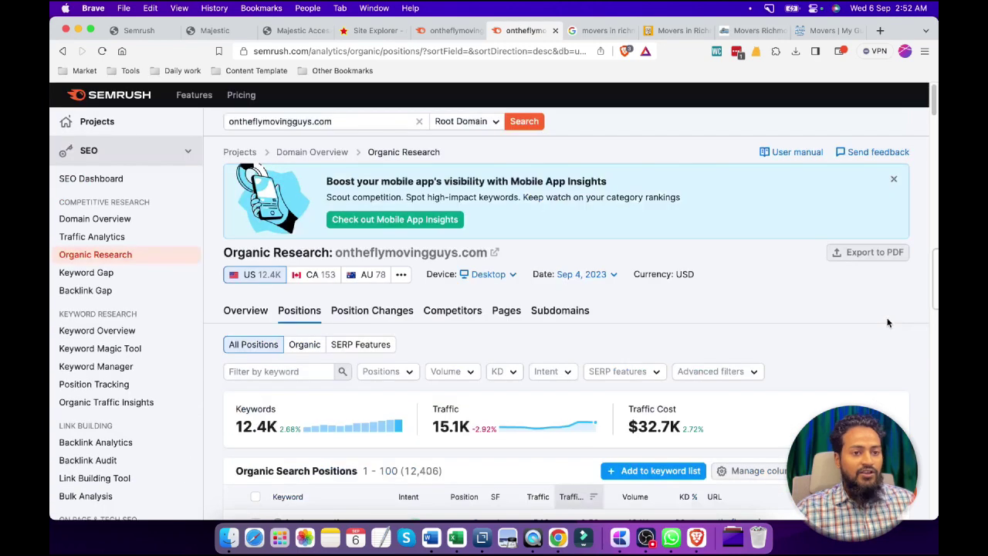
Open the ontheflymovingguys.com homepage in a new tab and highlight its "Movers in Richmond, VA" heading.
left_click(292, 116)
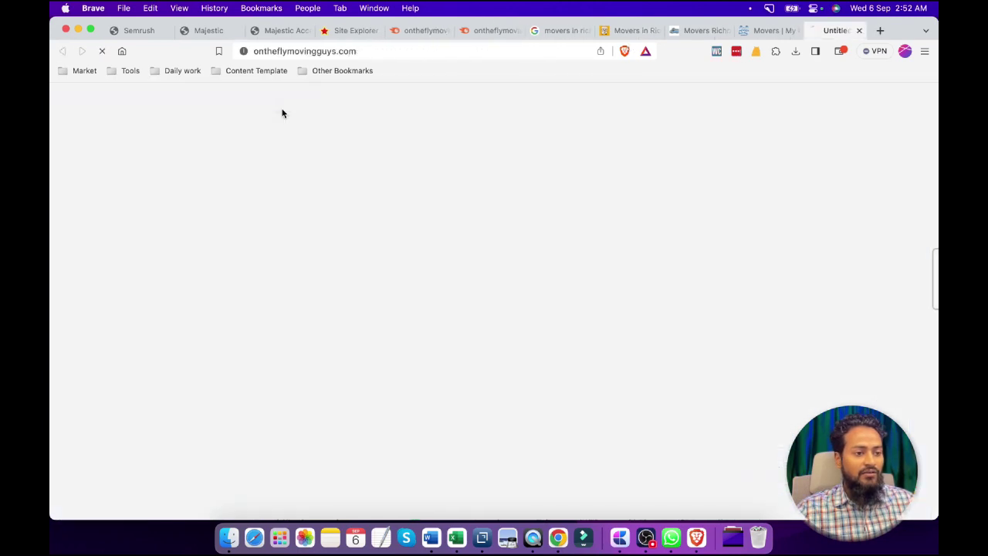
left_click(280, 107)
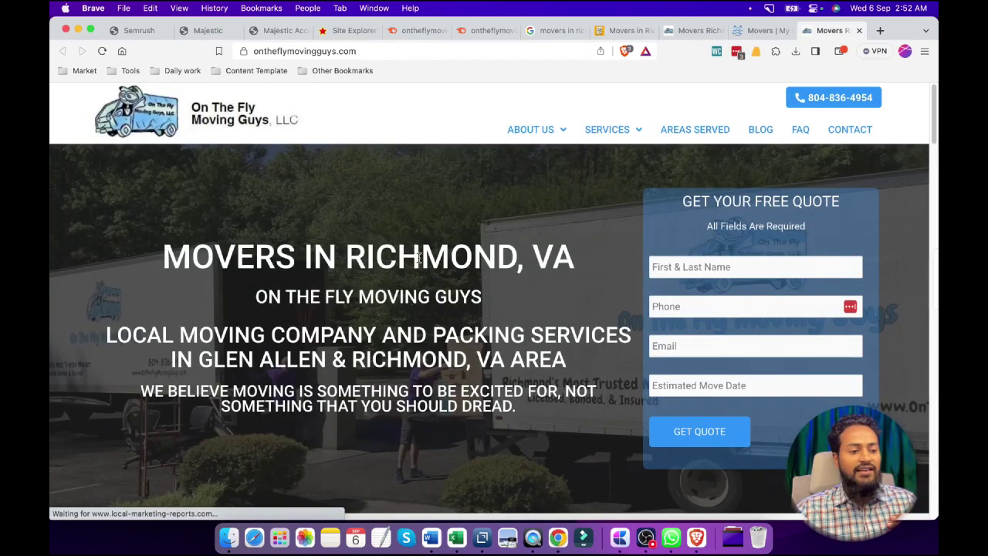
left_click_drag(162, 263, 499, 262)
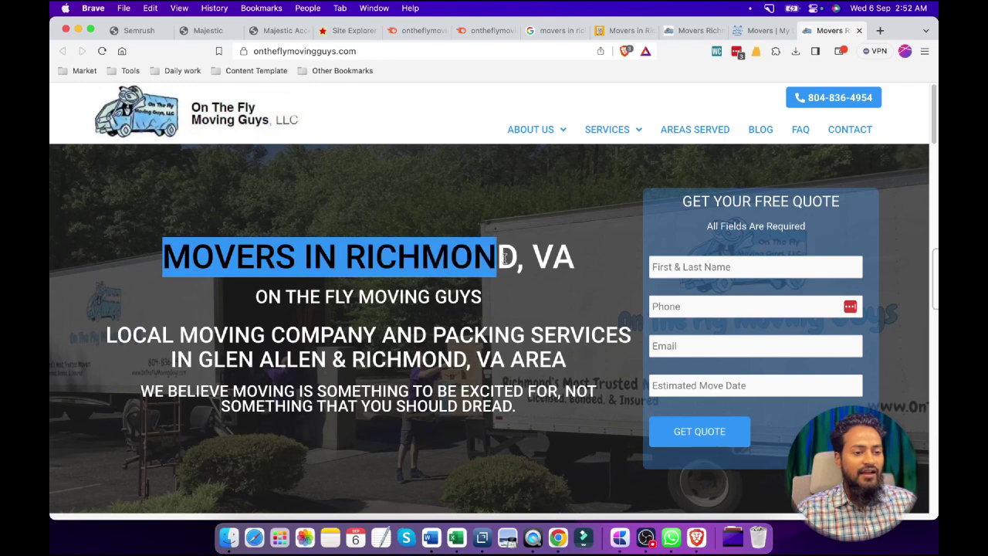
left_click(505, 282)
left_click_drag(347, 261, 523, 282)
left_click(486, 303)
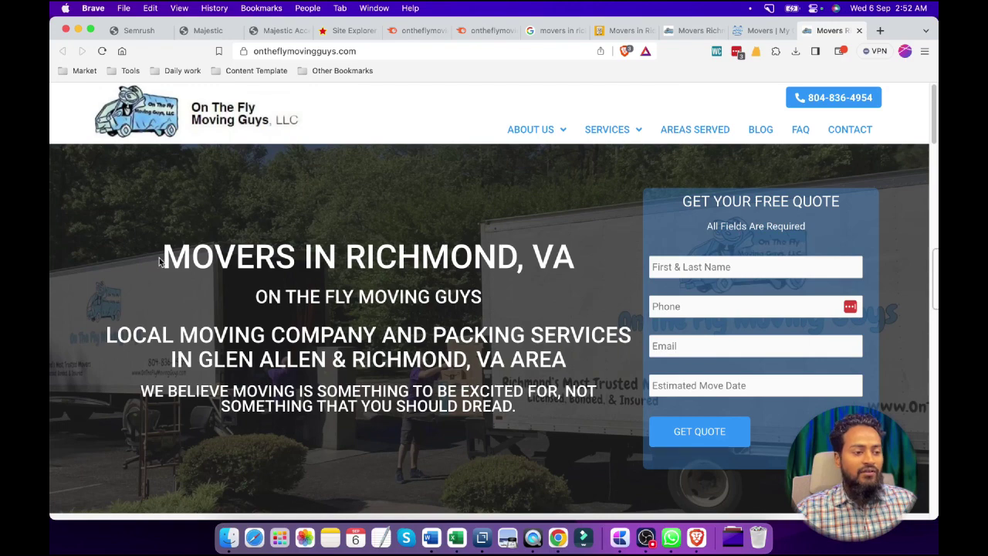
left_click_drag(160, 261, 518, 263)
left_click(462, 305)
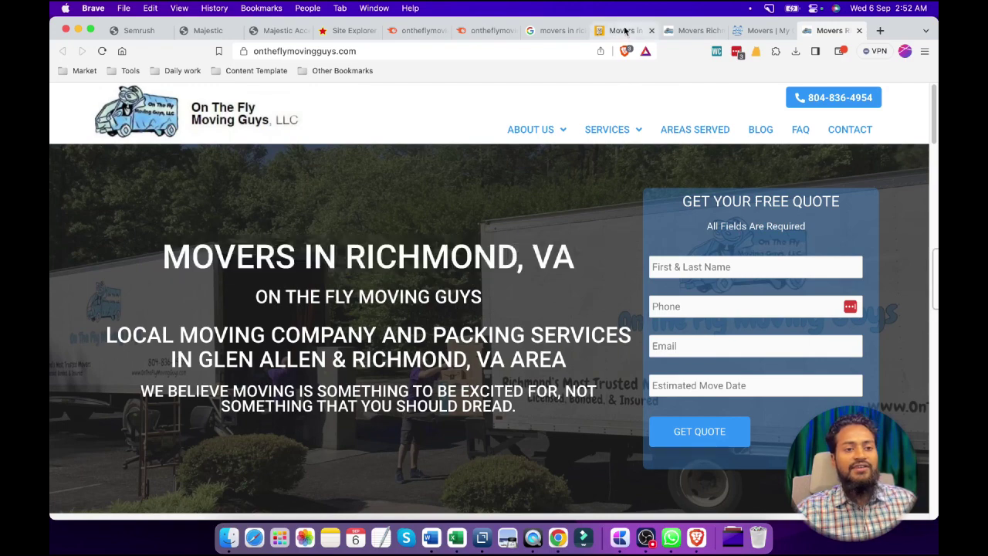
Return to the US organic positions report for ontheflymovingguys.com and review its summary figures and ranking keywords.
left_click(421, 31)
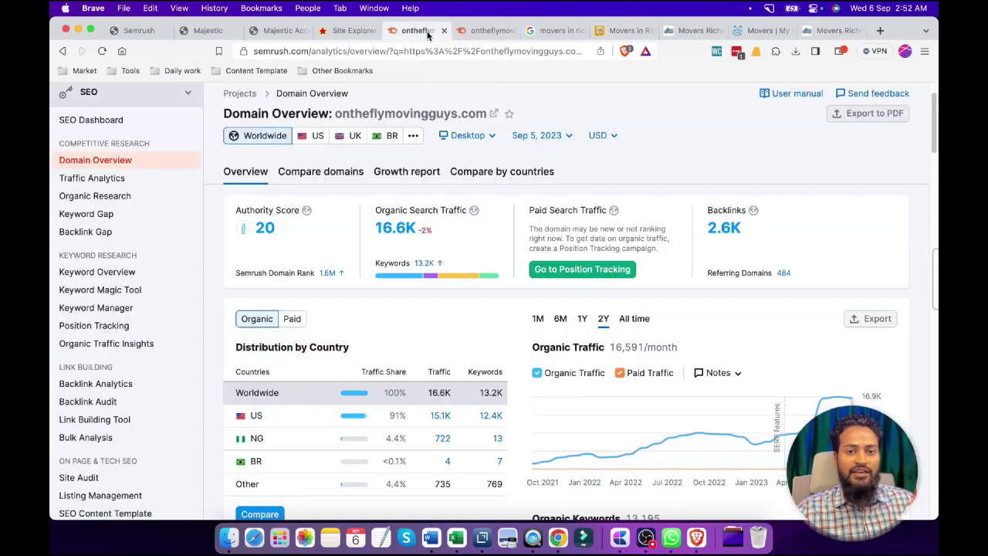
left_click(486, 31)
scroll(450, 165, "down", 2)
scroll(218, 348, "down", 5)
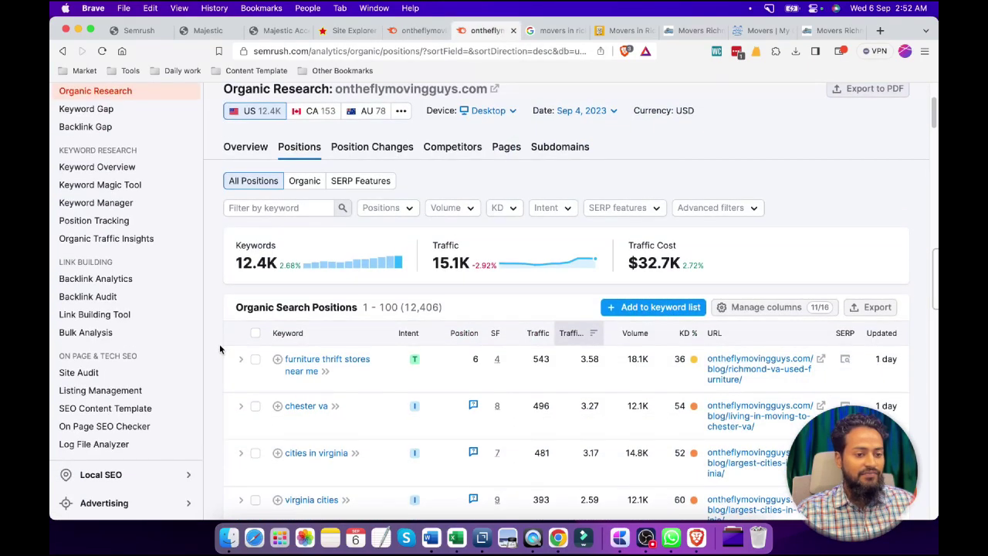
scroll(221, 348, "up", 8)
scroll(220, 347, "down", 3)
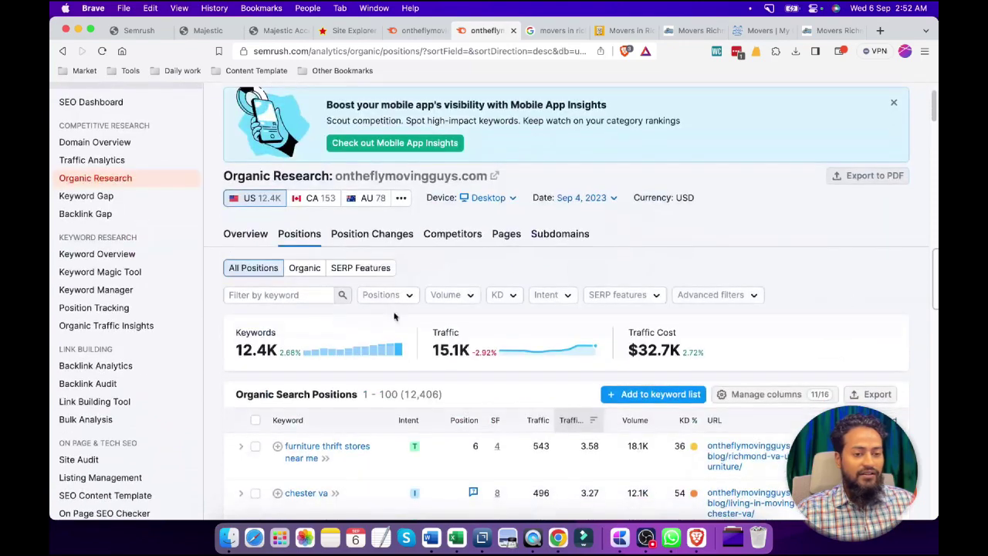
scroll(882, 308, "up", 3)
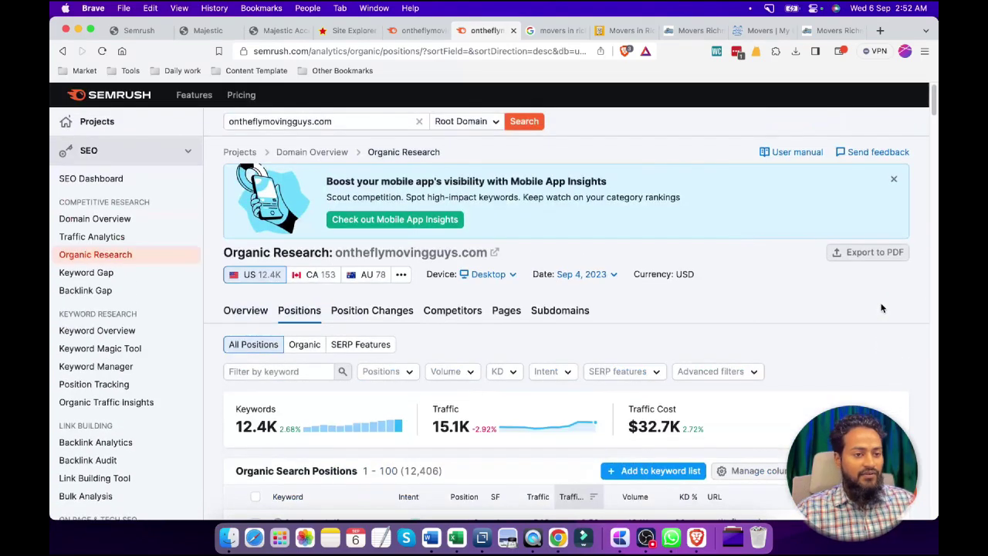
scroll(882, 308, "down", 2)
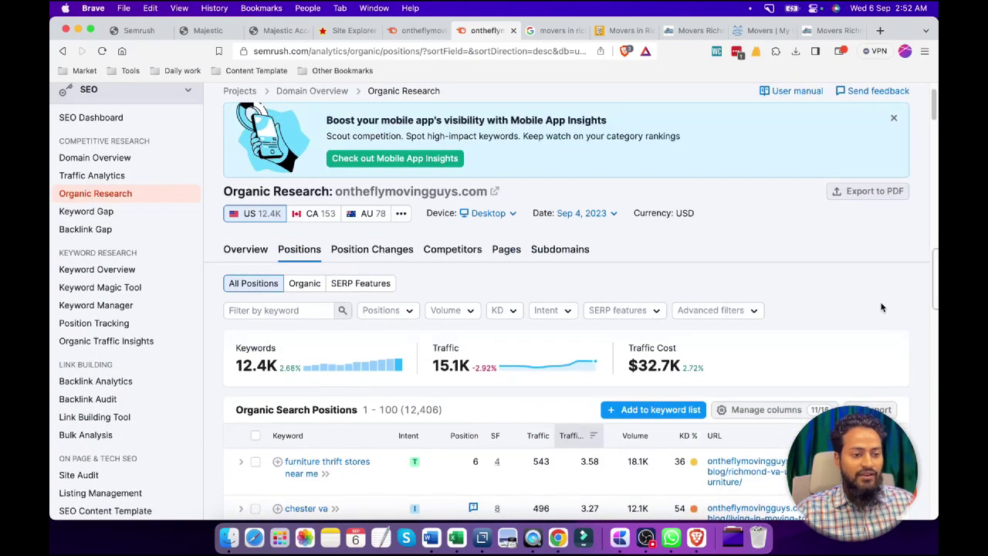
scroll(882, 308, "down", 1)
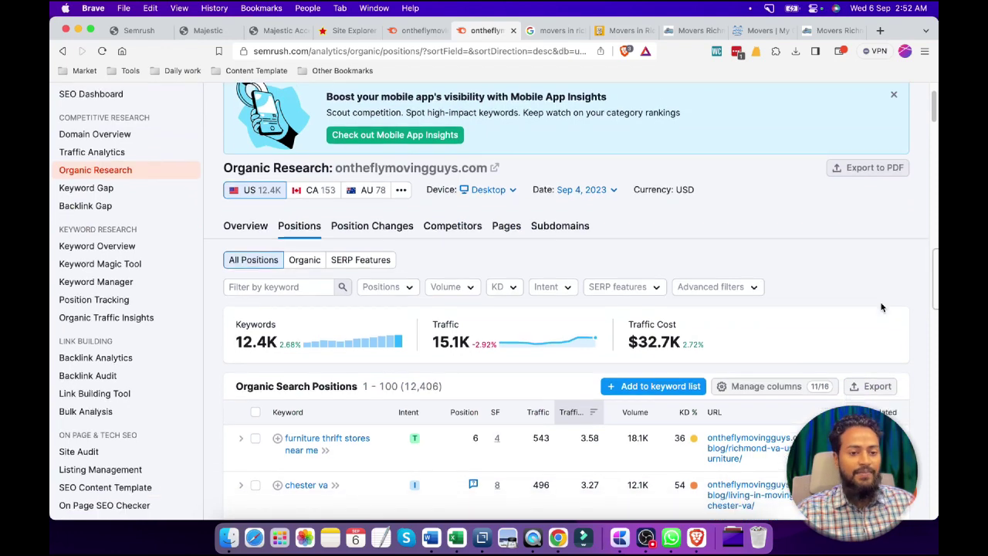
scroll(856, 275, "down", 1)
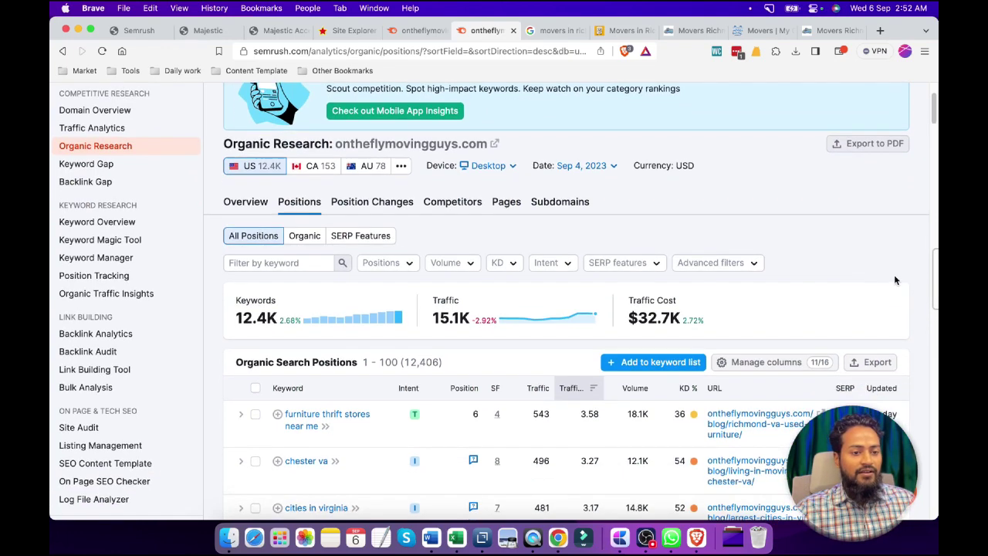
Set up an advanced filter condition on the organic positions that includes keywords by Words count with the Equal operator.
scroll(899, 278, "down", 2)
left_click(712, 224)
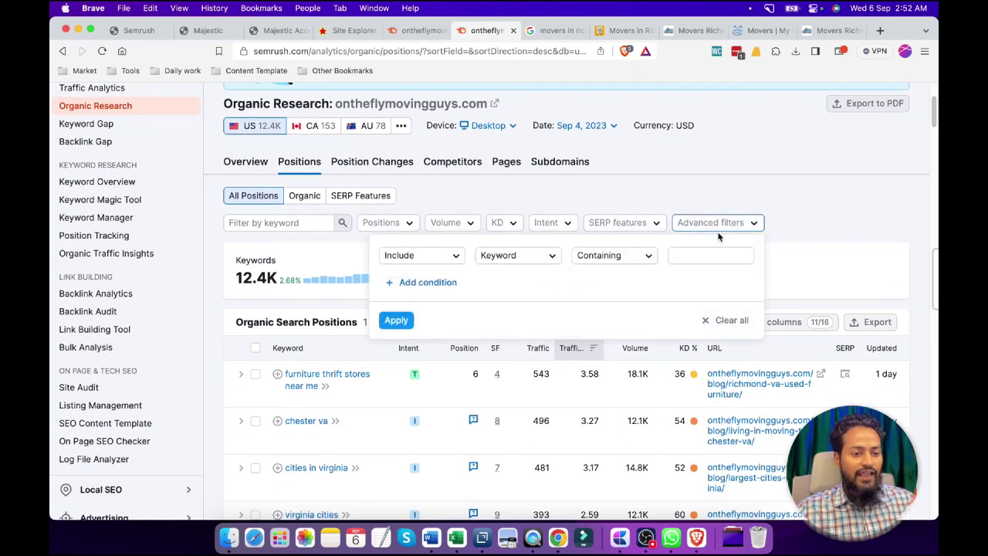
left_click(596, 200)
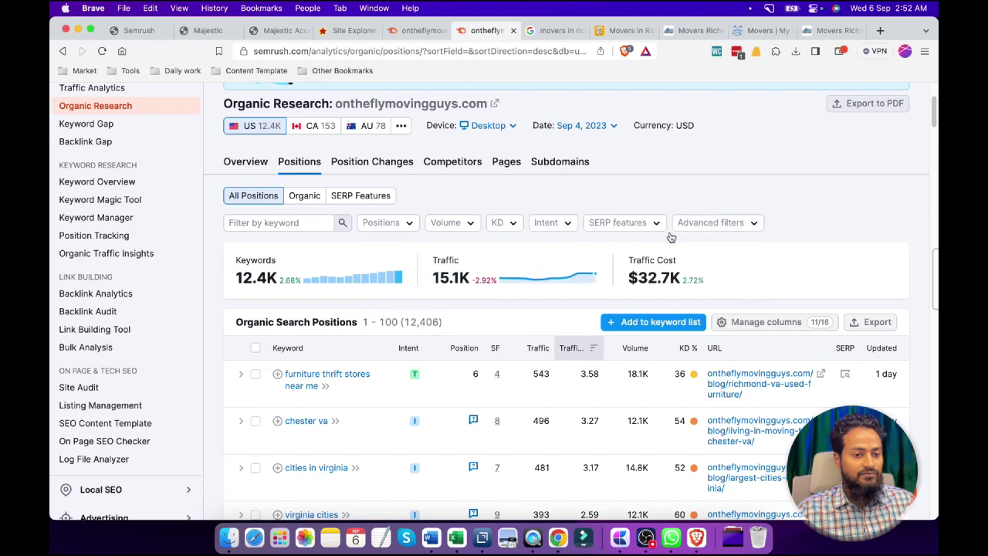
left_click(705, 223)
left_click(508, 261)
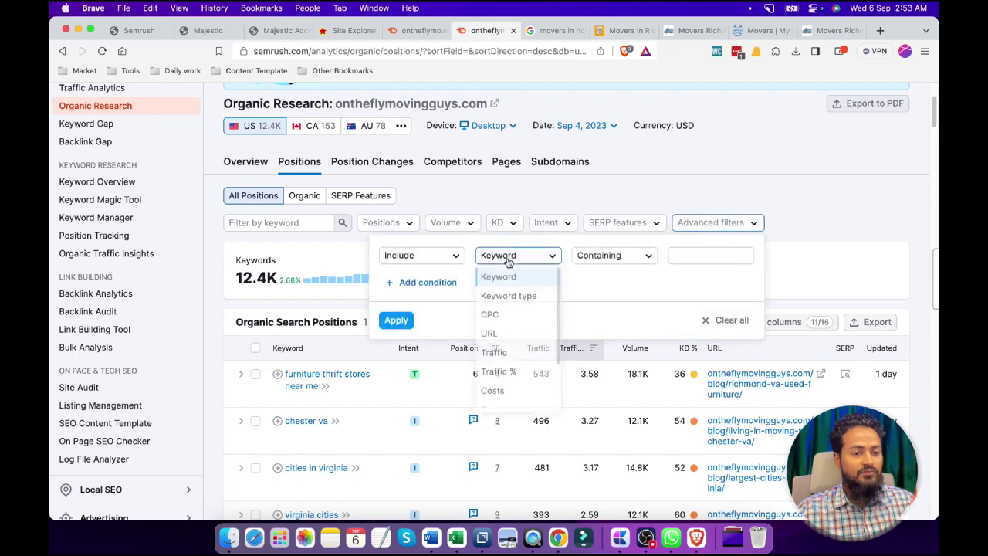
scroll(510, 342, "down", 1)
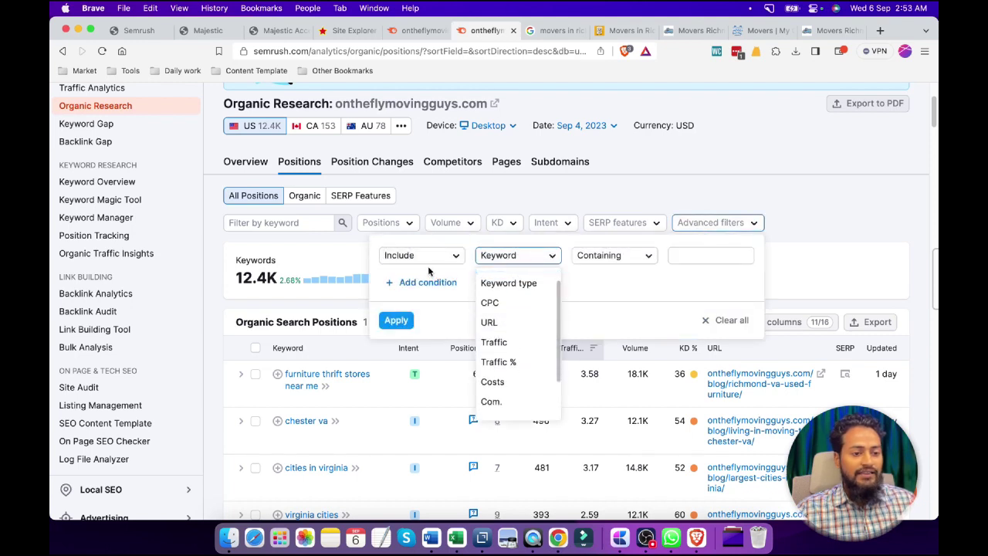
left_click(616, 264)
scroll(613, 337, "down", 1)
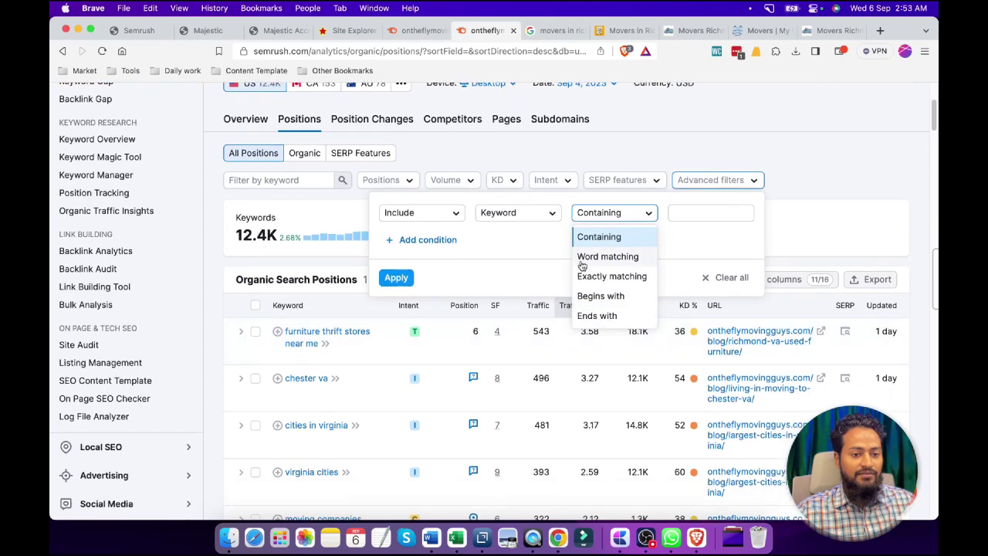
left_click(519, 215)
scroll(511, 334, "down", 1)
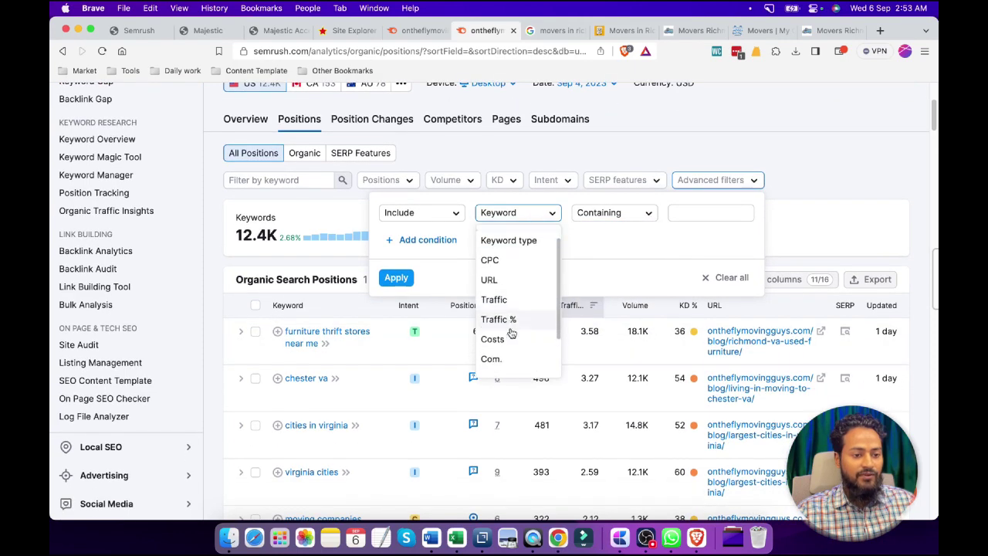
scroll(511, 334, "down", 2)
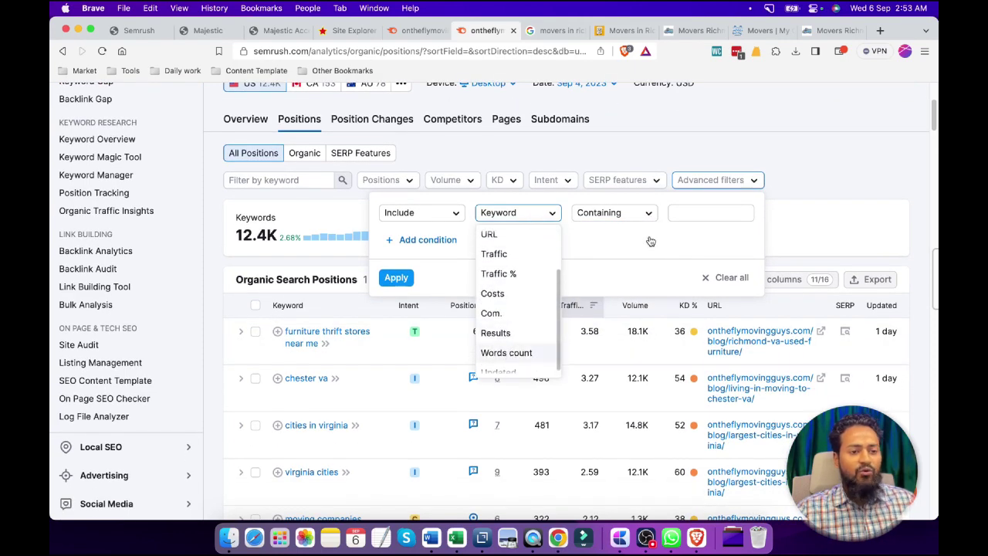
key("Return")
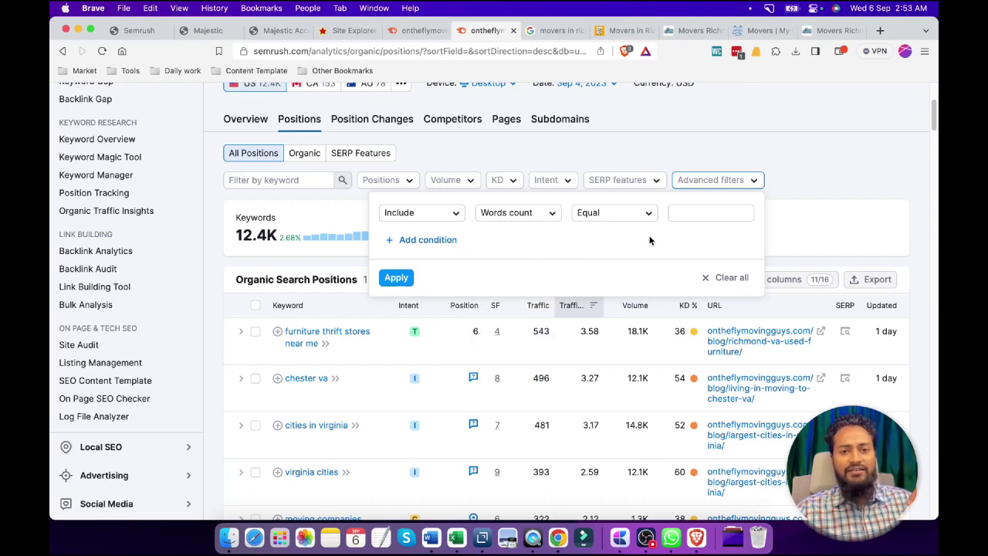
Set the filter's word count to 4 and apply it to the organic search positions.
left_click(705, 211)
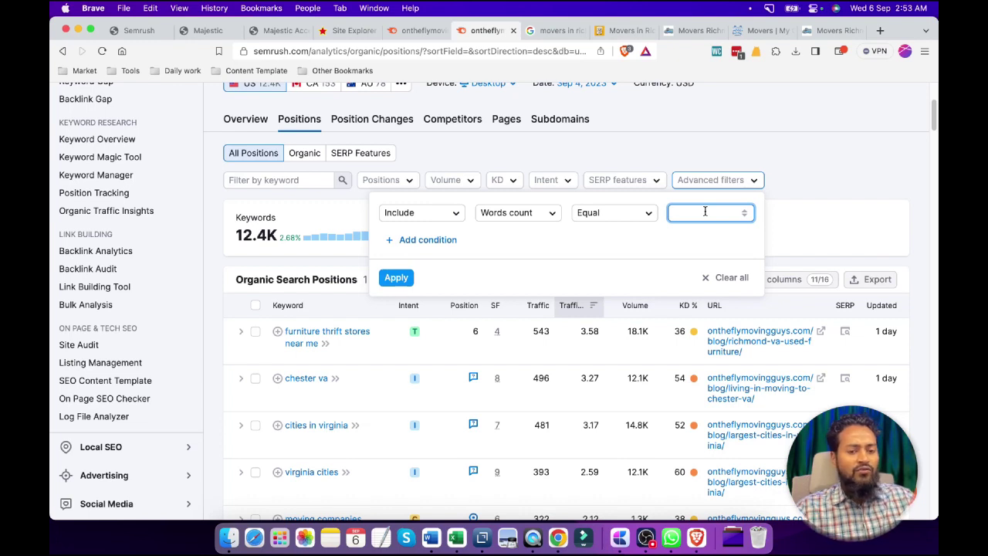
type("4")
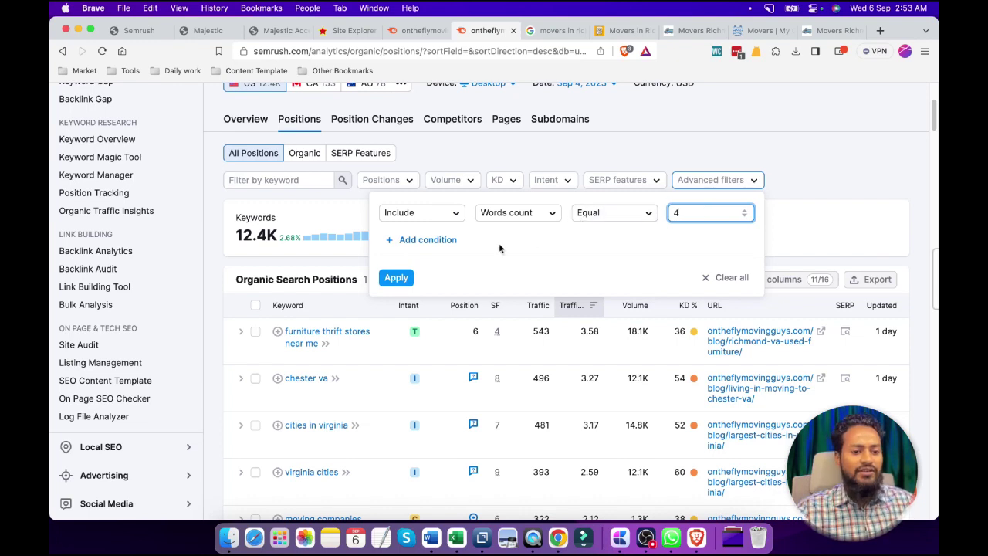
left_click(406, 279)
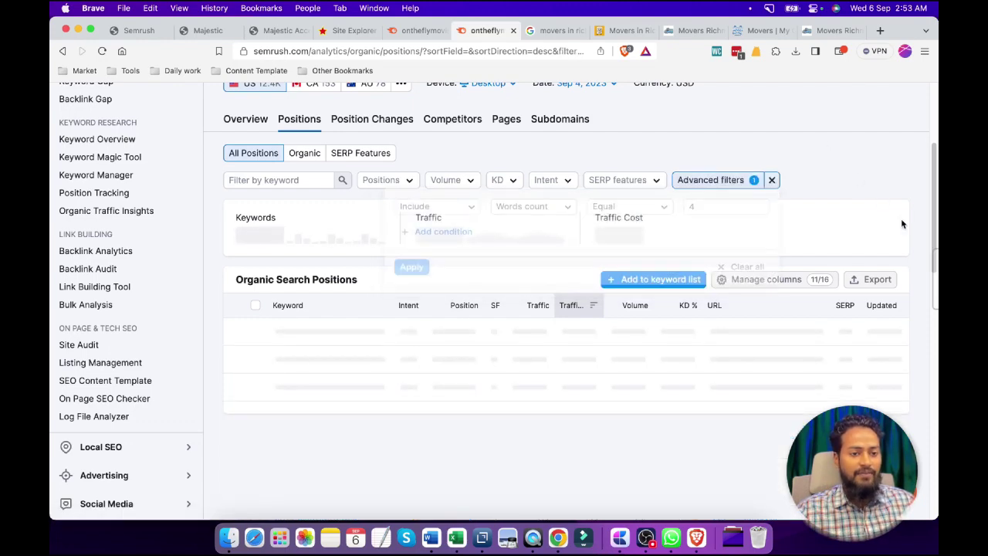
Look through the filtered four-word organic keywords with their intent, position, volume, difficulty and ranking URLs.
scroll(904, 225, "down", 2)
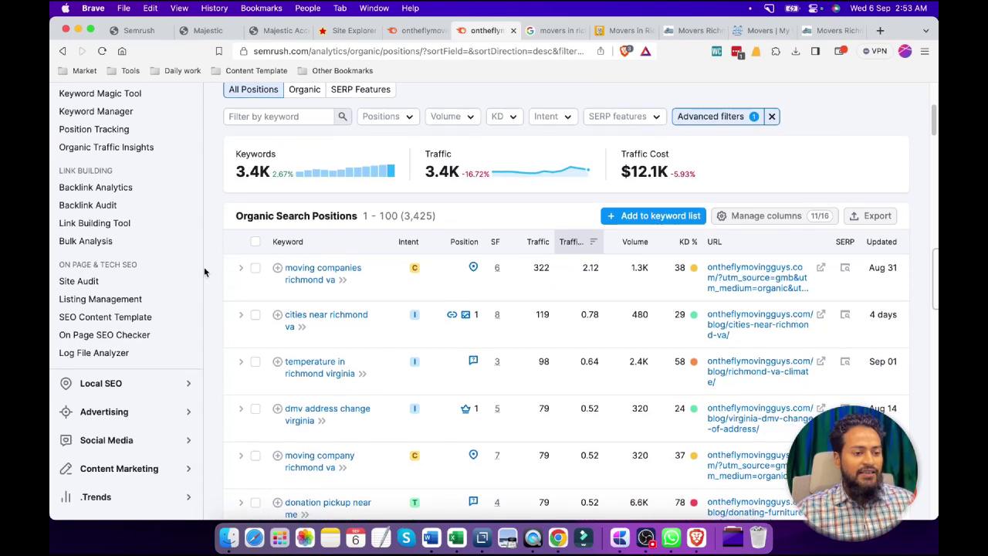
scroll(321, 280, "down", 1)
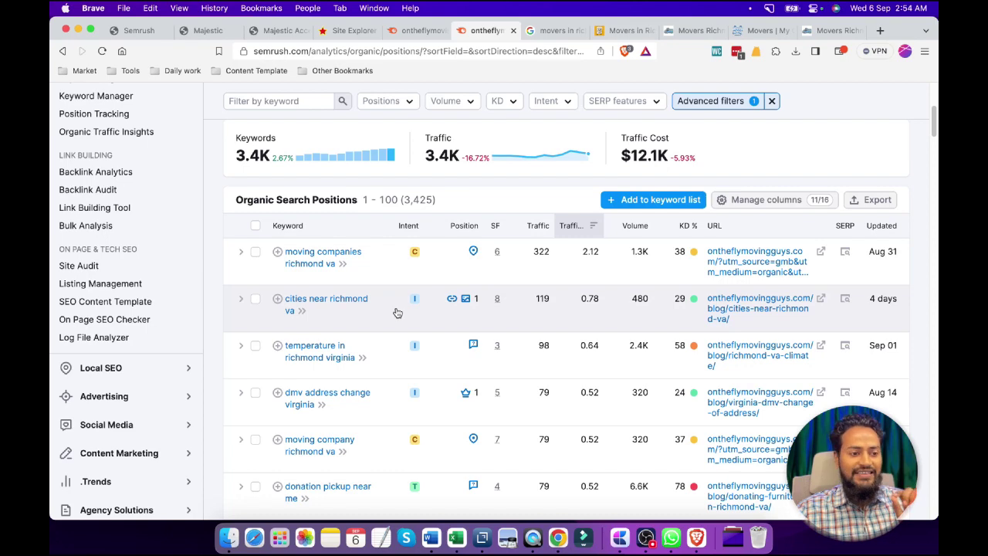
scroll(397, 312, "down", 3)
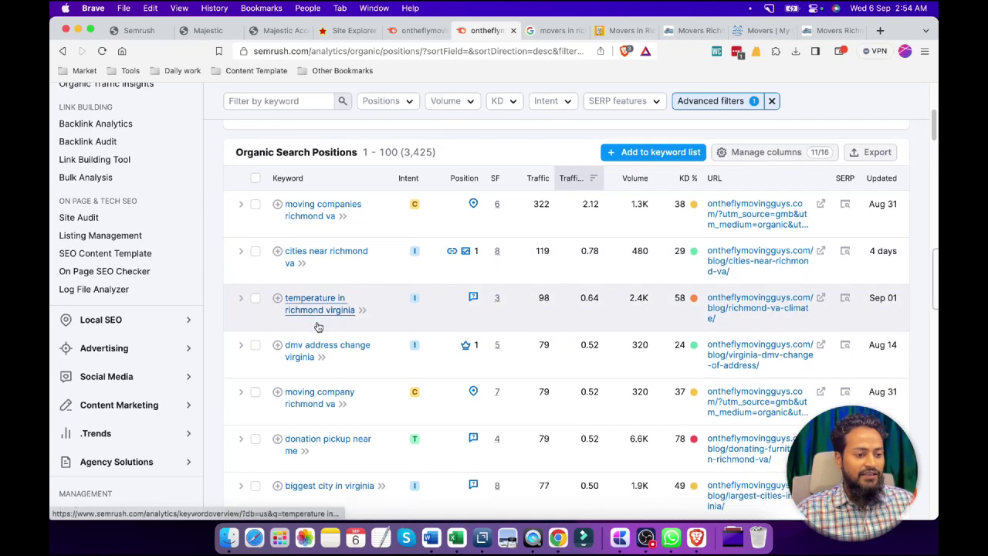
scroll(400, 333, "down", 3)
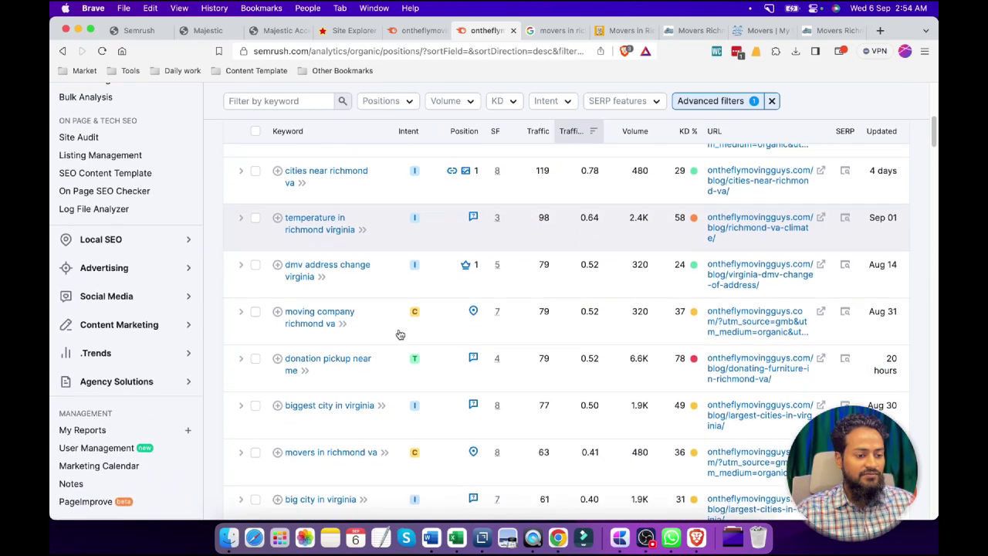
scroll(399, 334, "down", 4)
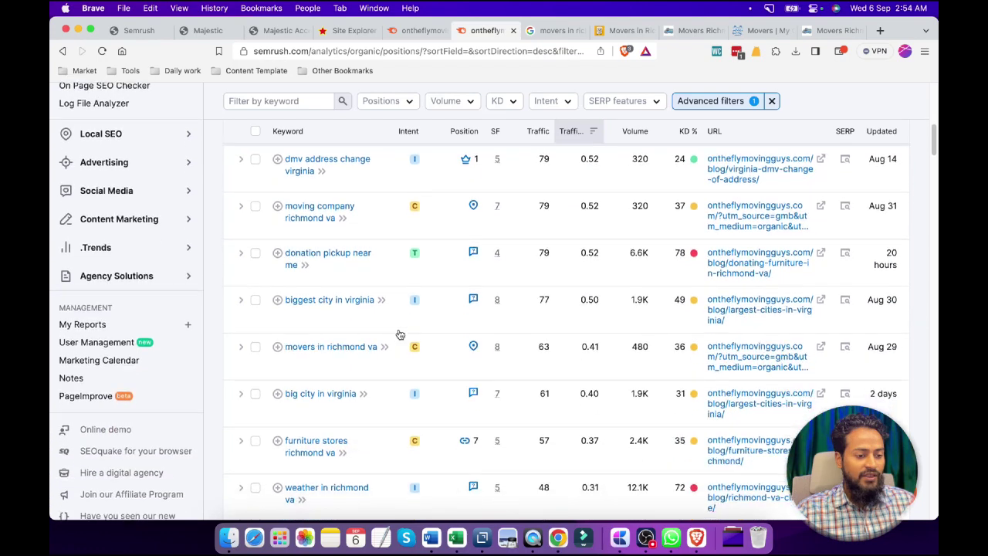
scroll(399, 334, "down", 3)
scroll(400, 334, "up", 10)
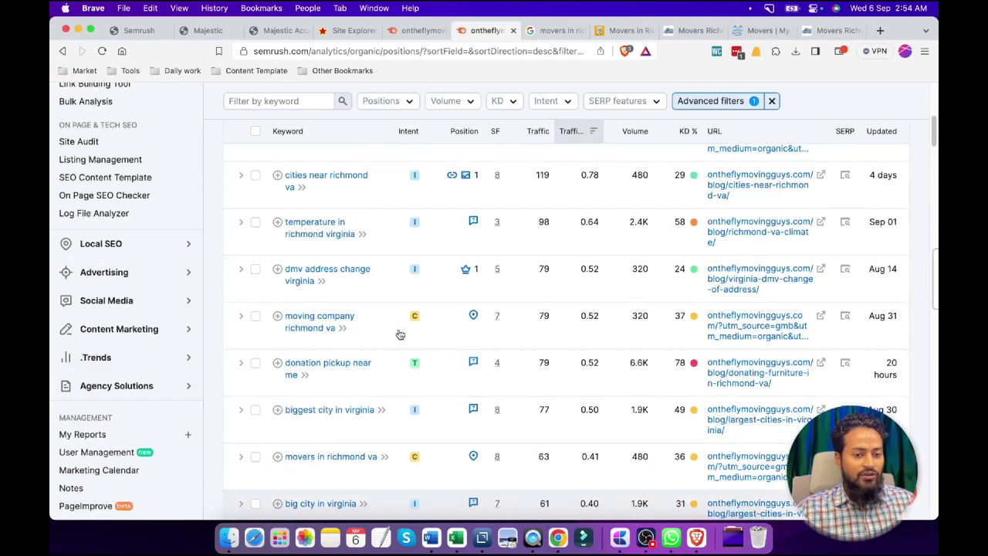
scroll(400, 334, "up", 8)
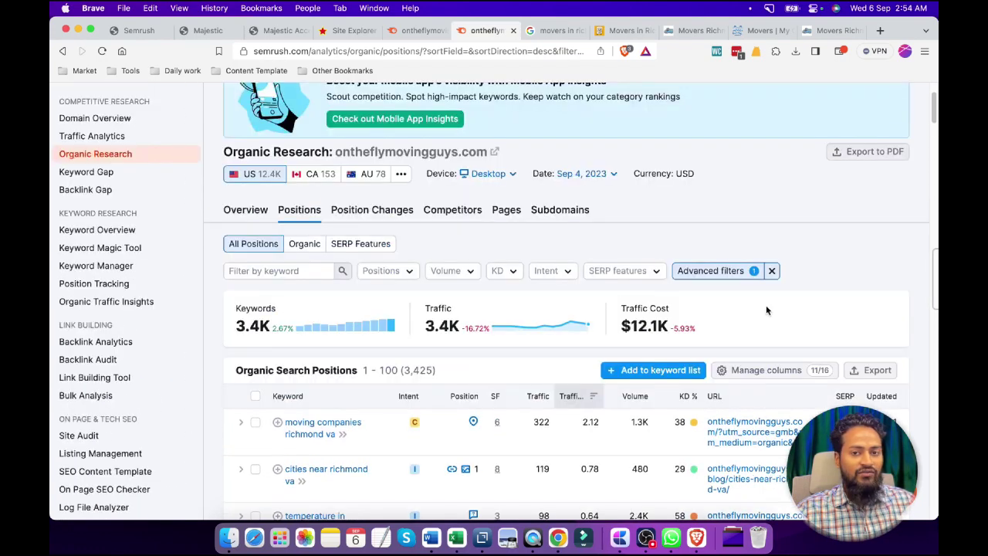
Change the advanced filter's word count to 5 and apply it to the organic search positions.
scroll(766, 311, "down", 1)
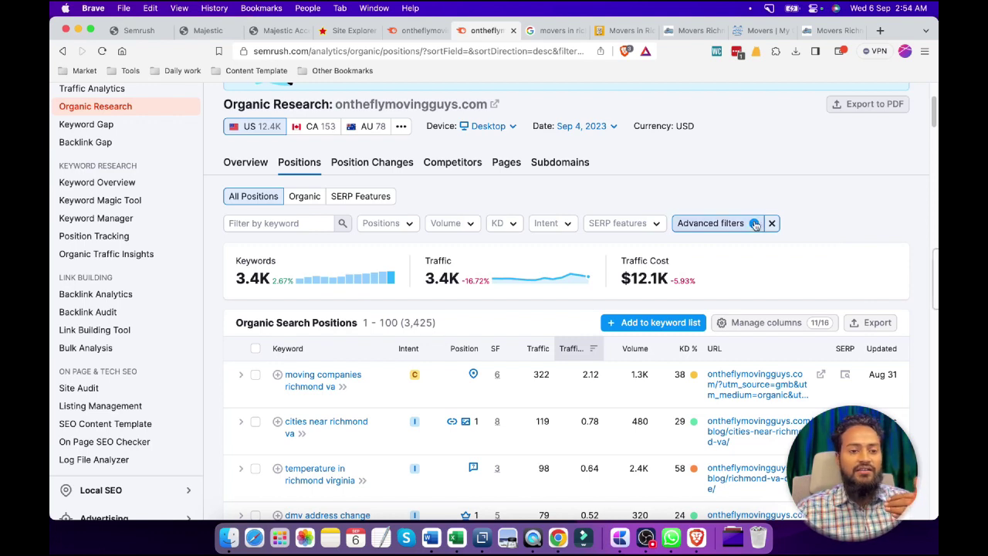
left_click(691, 229)
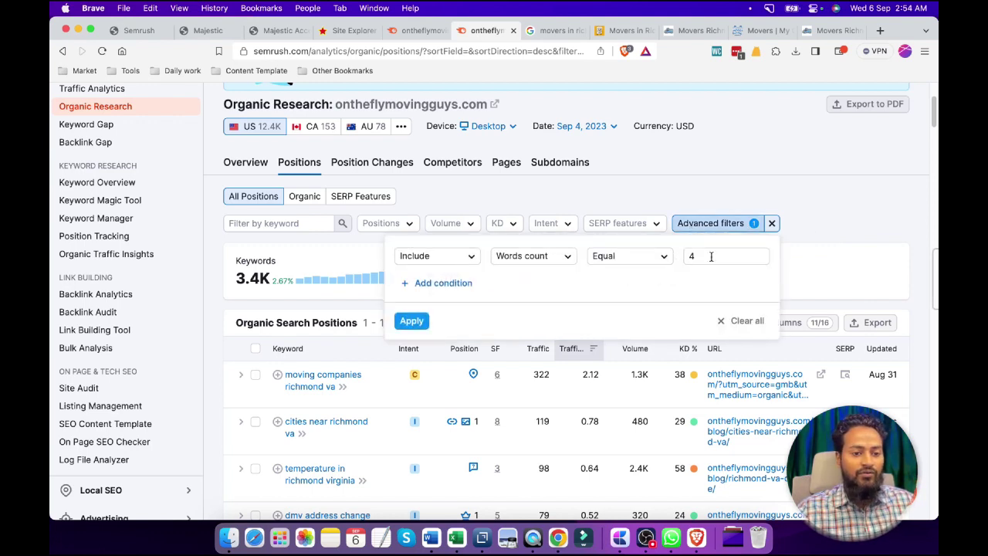
left_click(710, 255)
double_click(695, 256)
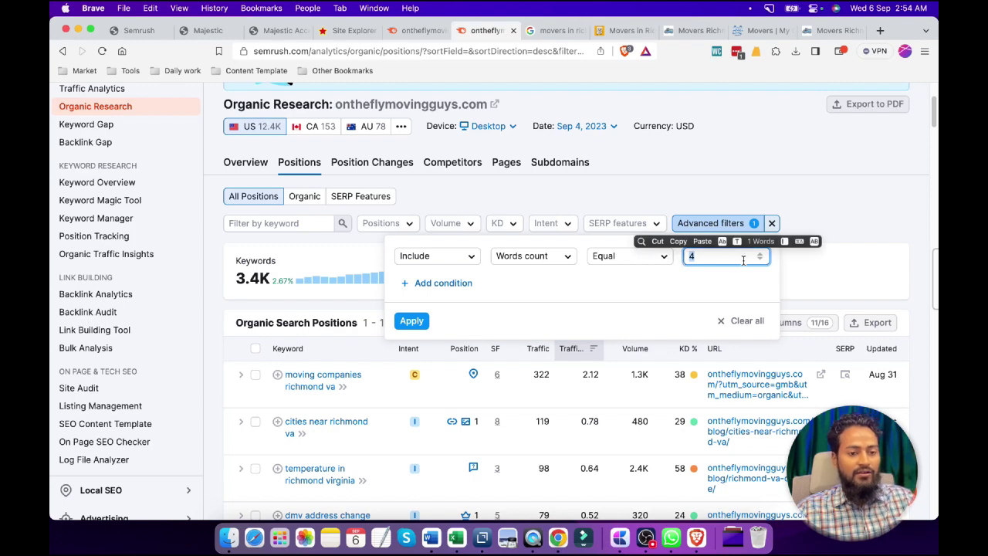
type("5")
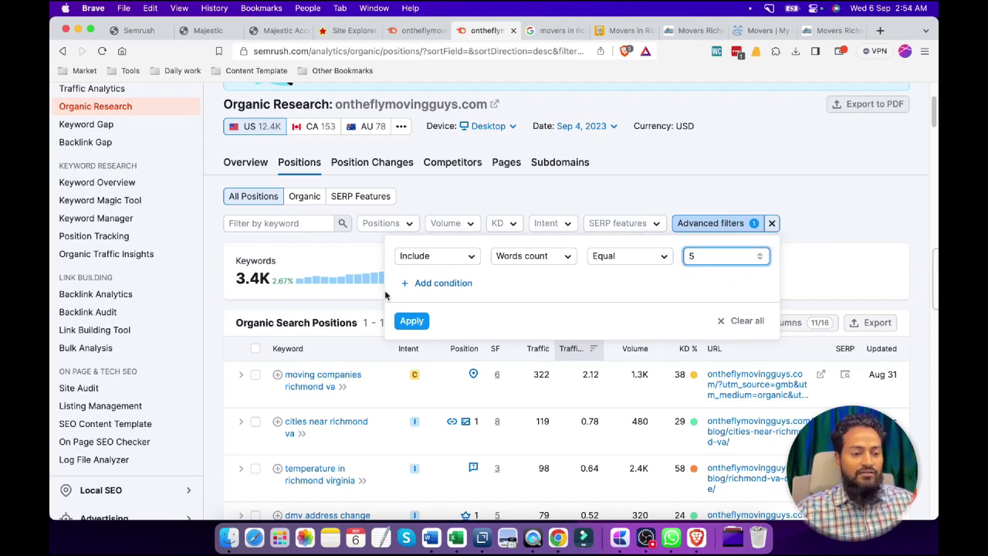
key("Return")
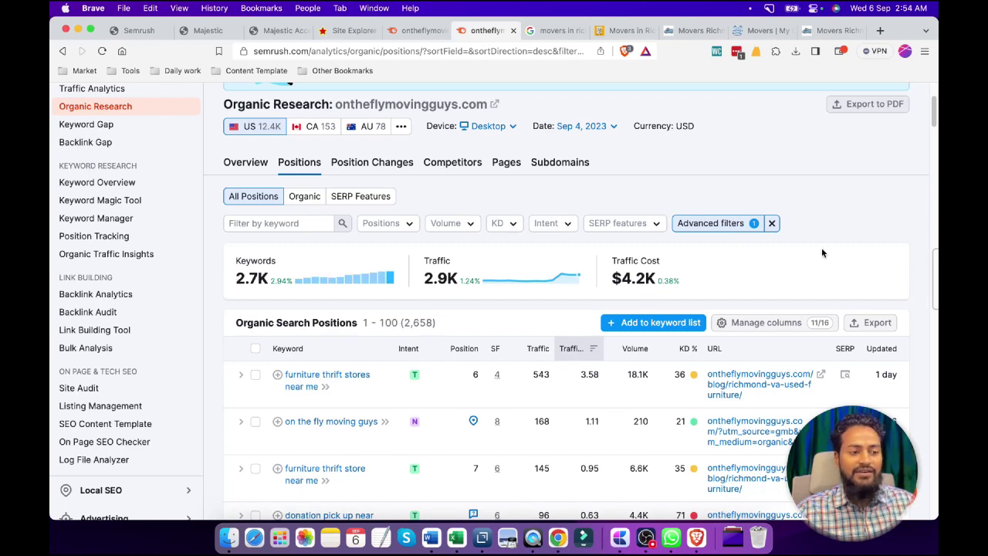
Look through the filtered five-word organic keywords, checking their intent, position, volume, difficulty and ranking URLs for relevant moving-service terms.
scroll(863, 247, "down", 5)
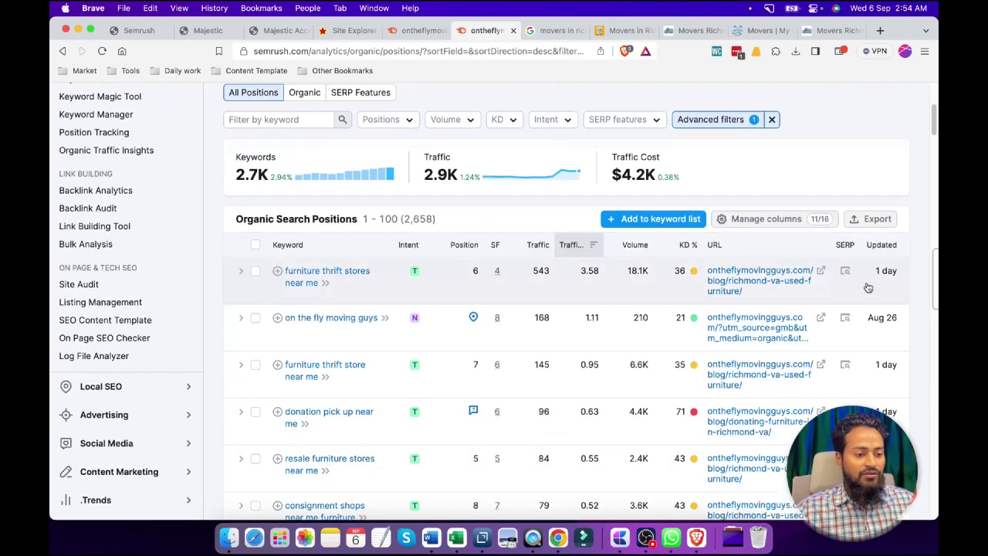
scroll(919, 319, "down", 2)
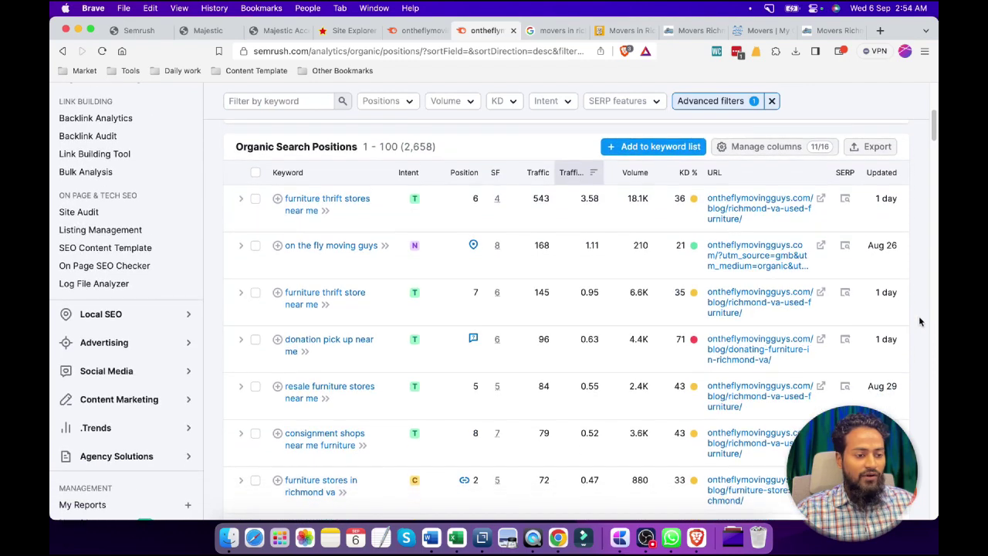
scroll(919, 321, "down", 1)
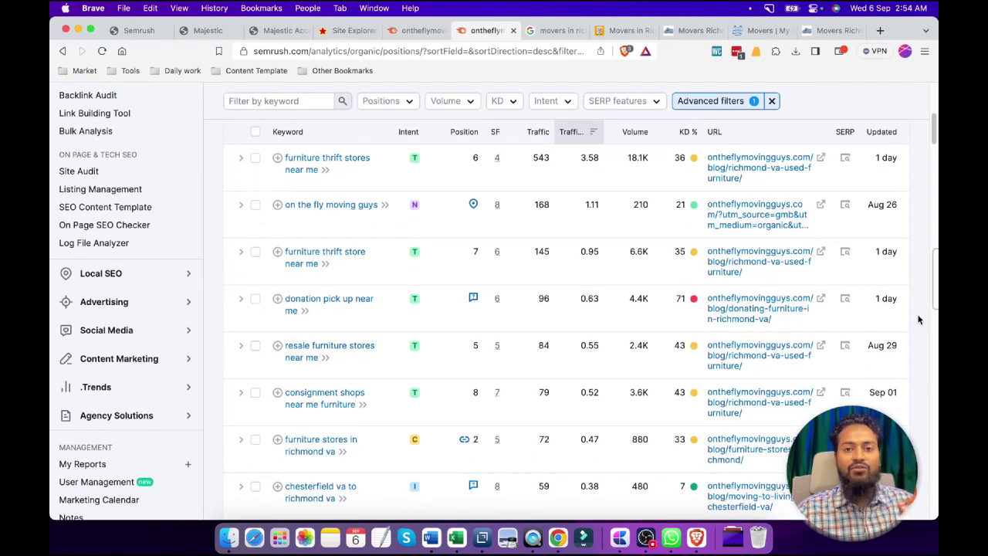
scroll(918, 320, "down", 10)
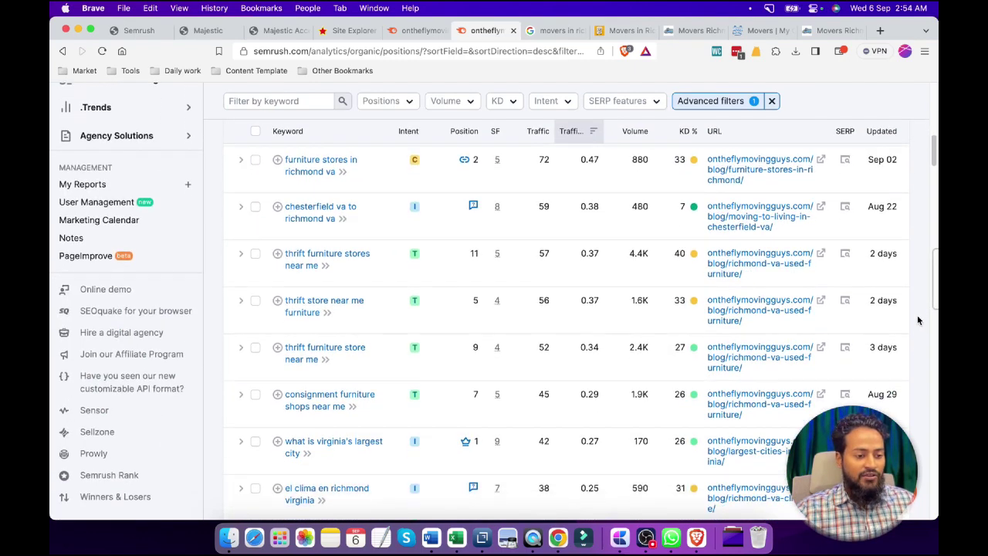
scroll(919, 319, "down", 7)
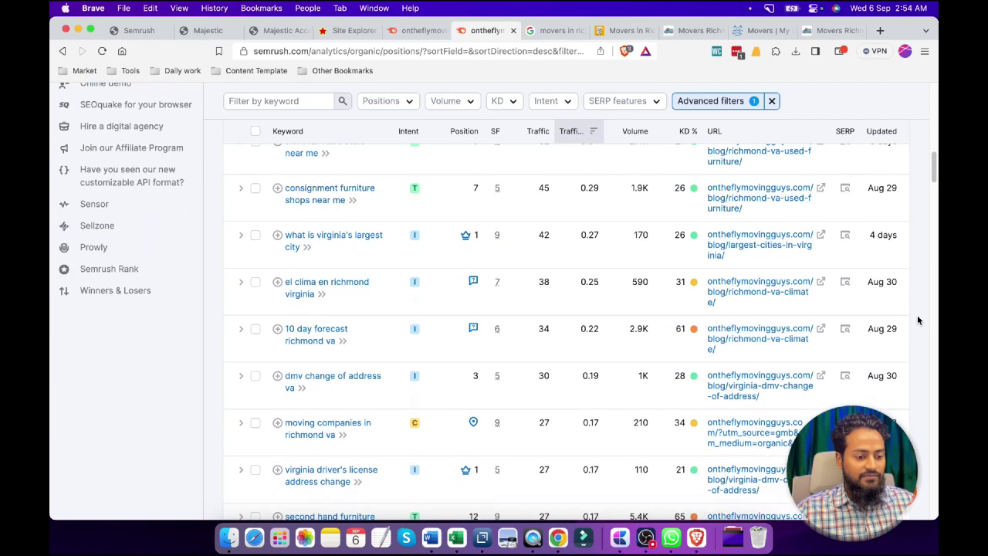
scroll(918, 319, "down", 6)
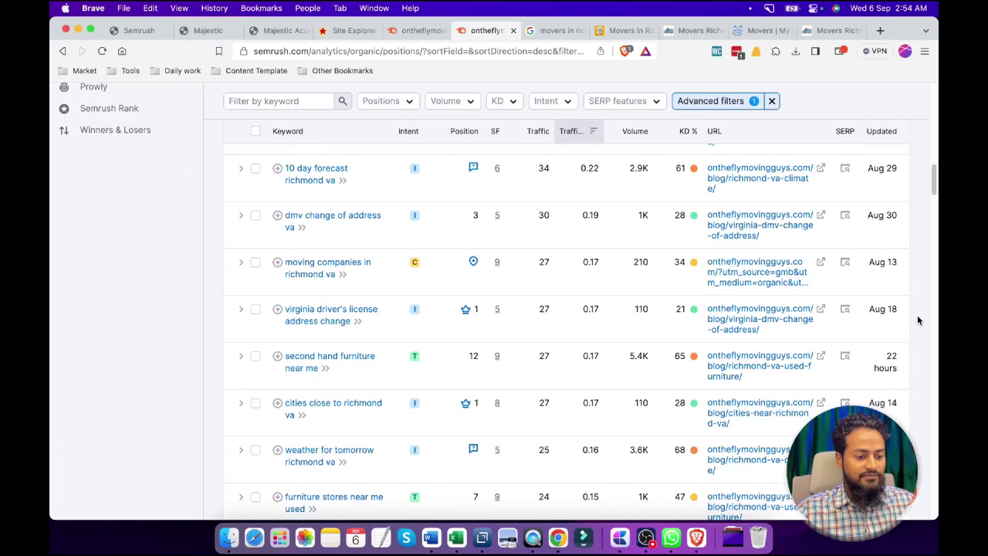
scroll(918, 320, "down", 8)
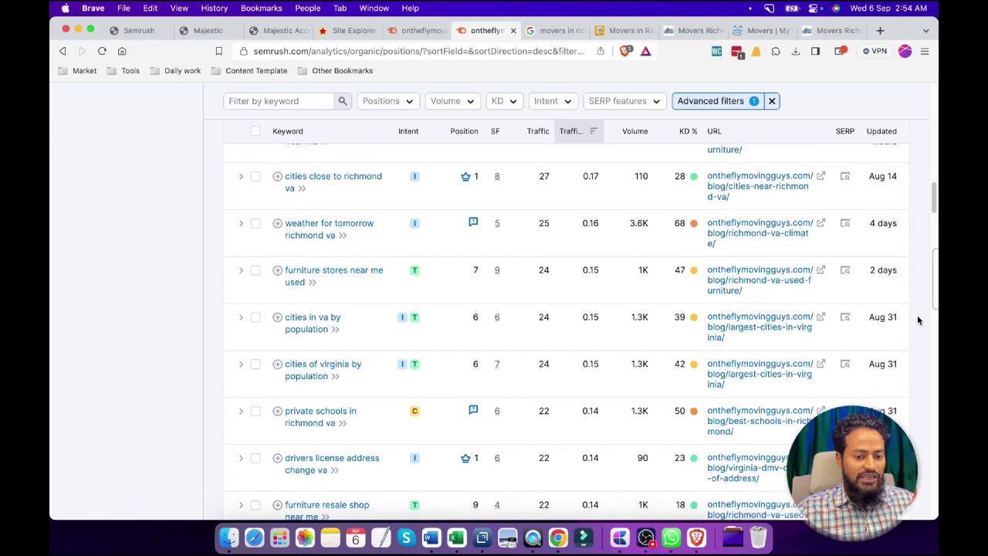
scroll(918, 320, "down", 3)
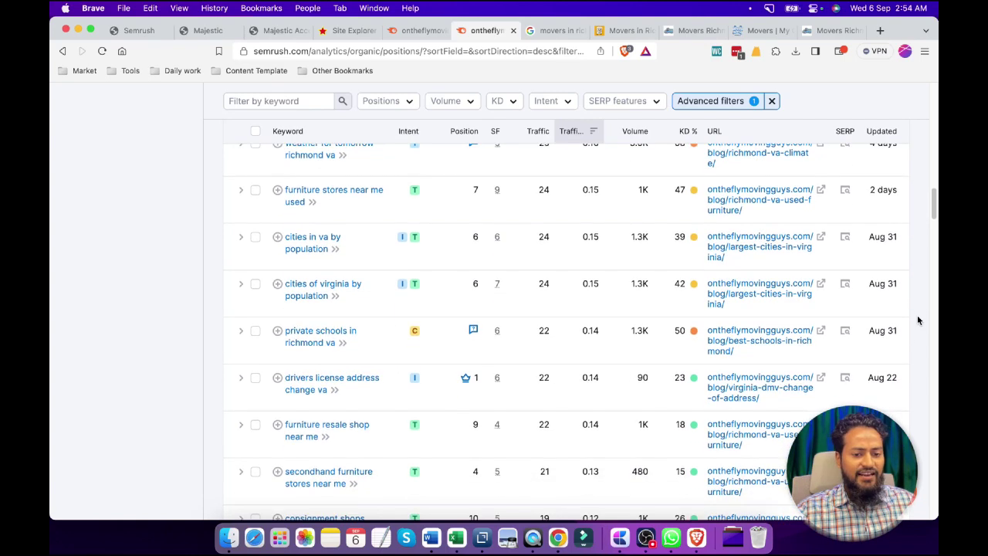
scroll(918, 319, "down", 2)
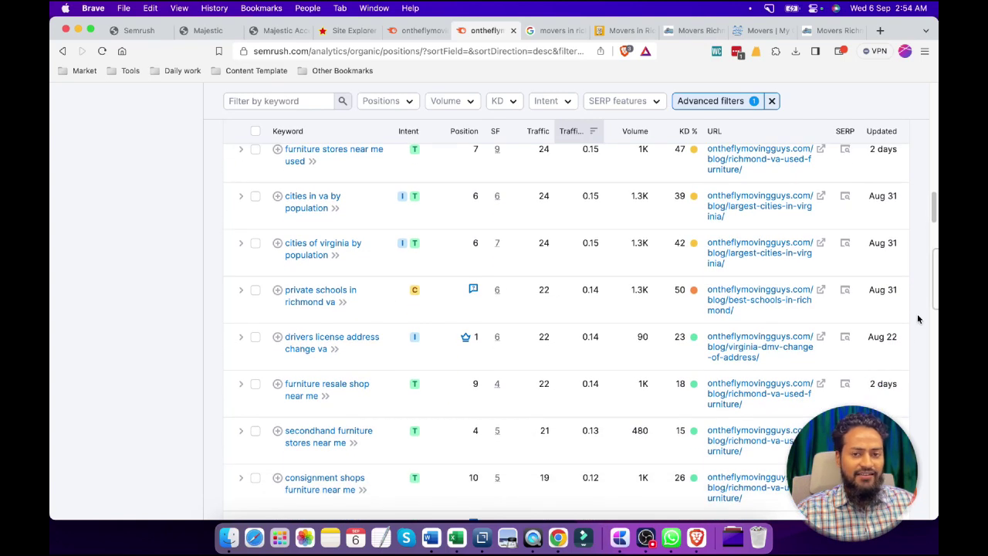
scroll(919, 320, "down", 2)
scroll(918, 319, "down", 1)
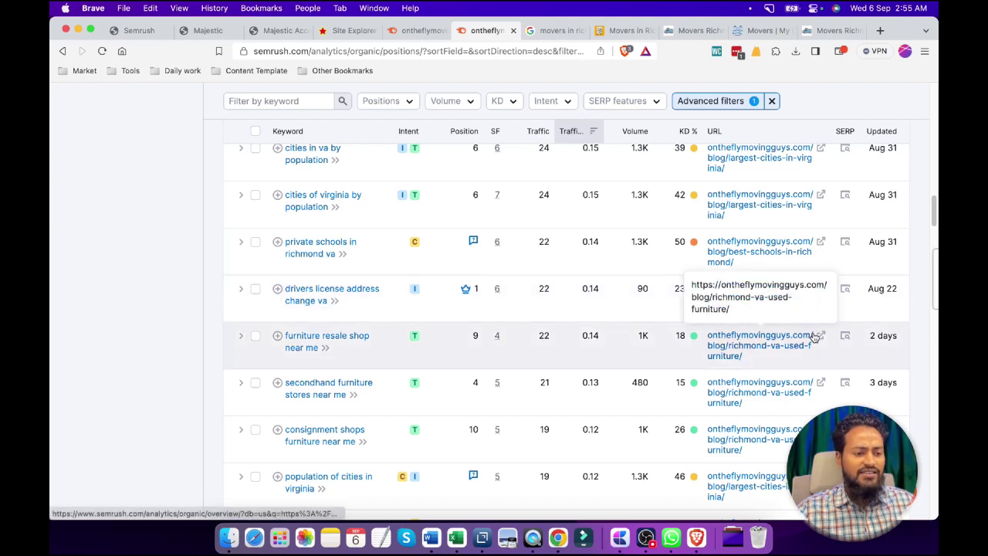
scroll(812, 339, "down", 1)
scroll(919, 378, "down", 1)
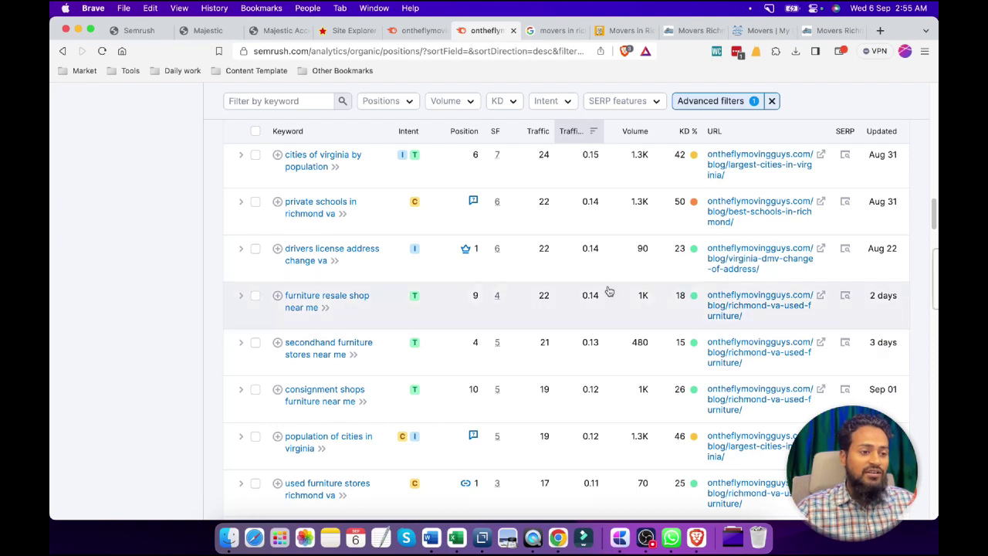
scroll(117, 302, "down", 1)
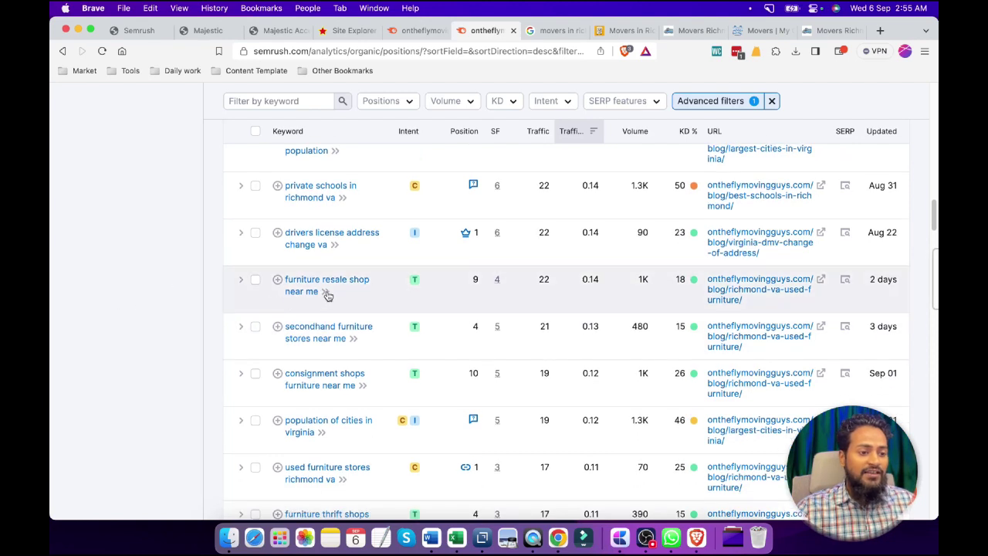
scroll(256, 309, "down", 2)
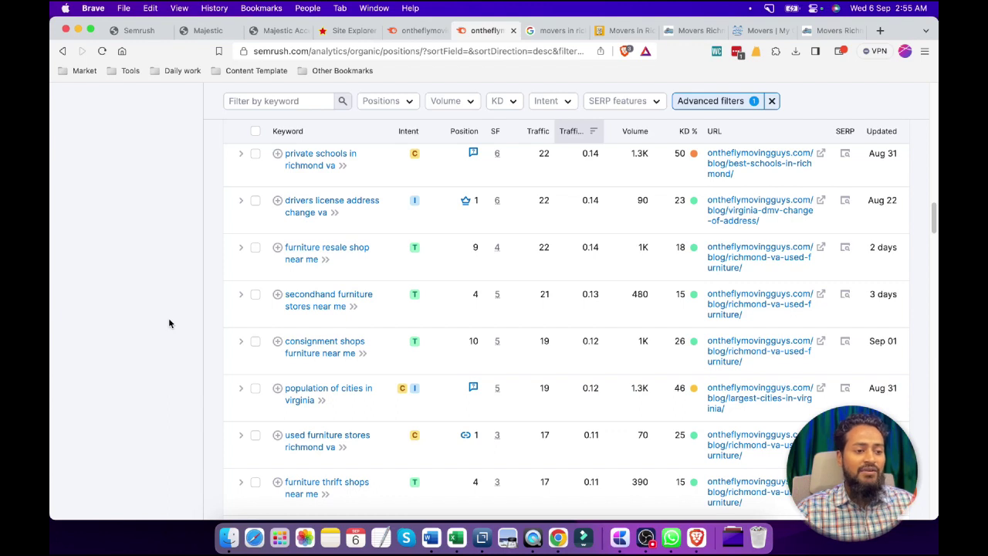
scroll(266, 305, "down", 1)
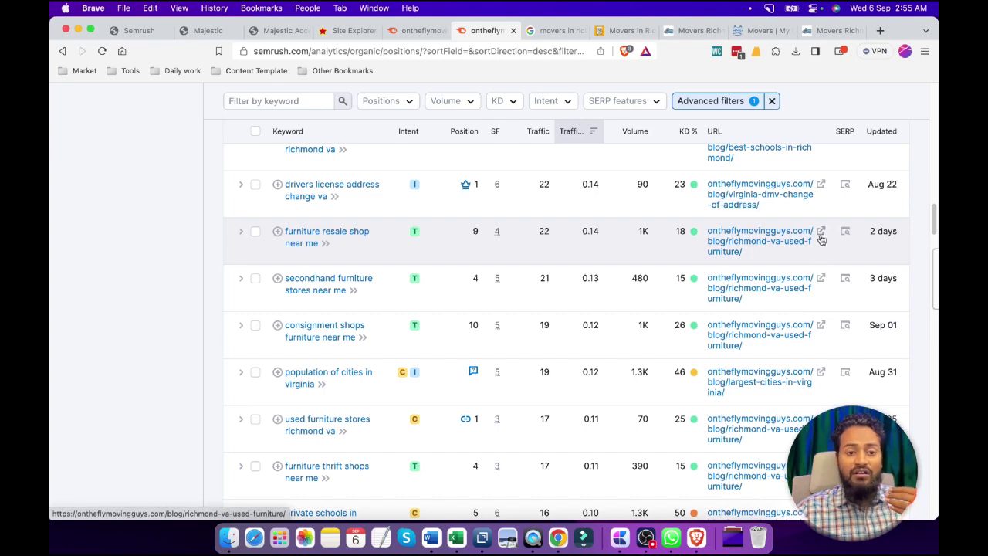
scroll(765, 255, "down", 4)
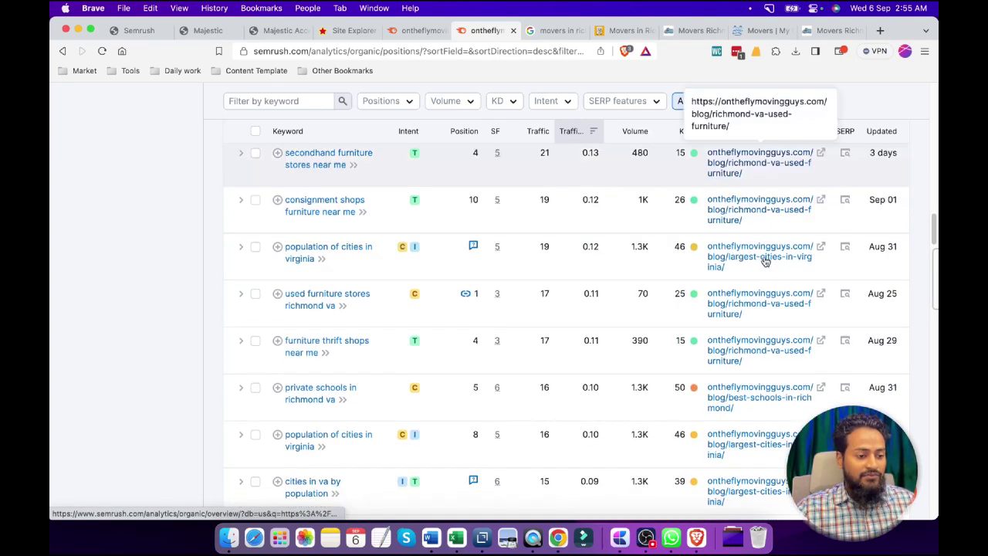
scroll(765, 260, "down", 8)
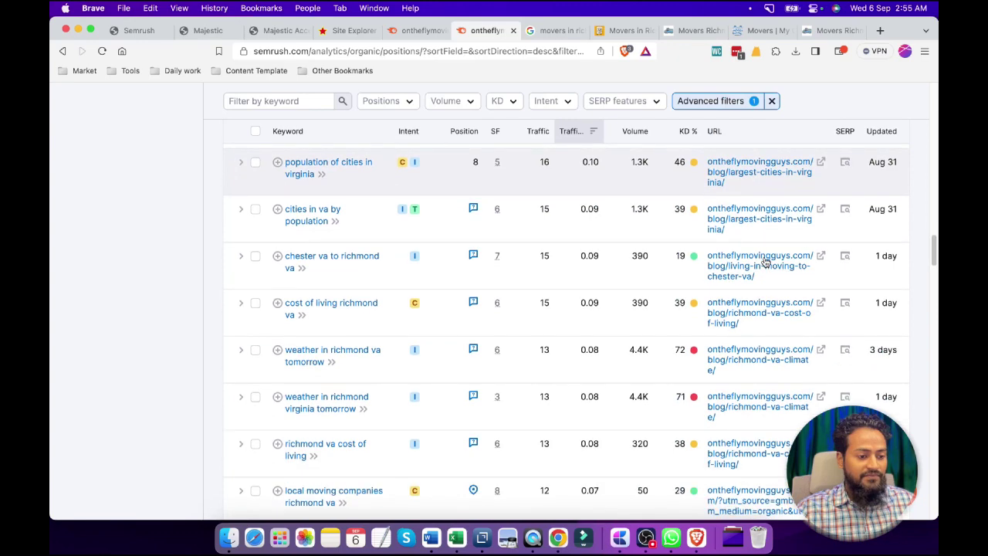
scroll(765, 261, "down", 14)
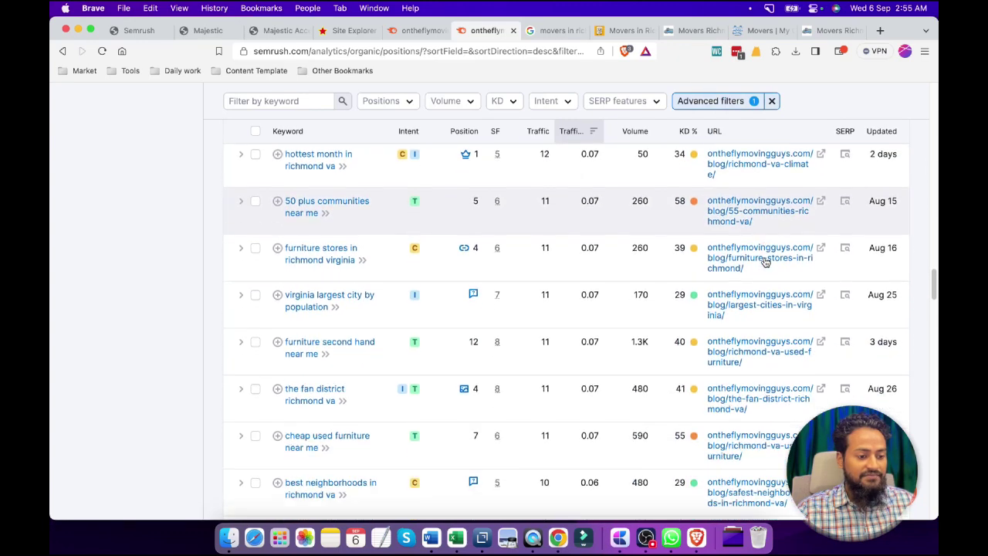
scroll(765, 261, "down", 5)
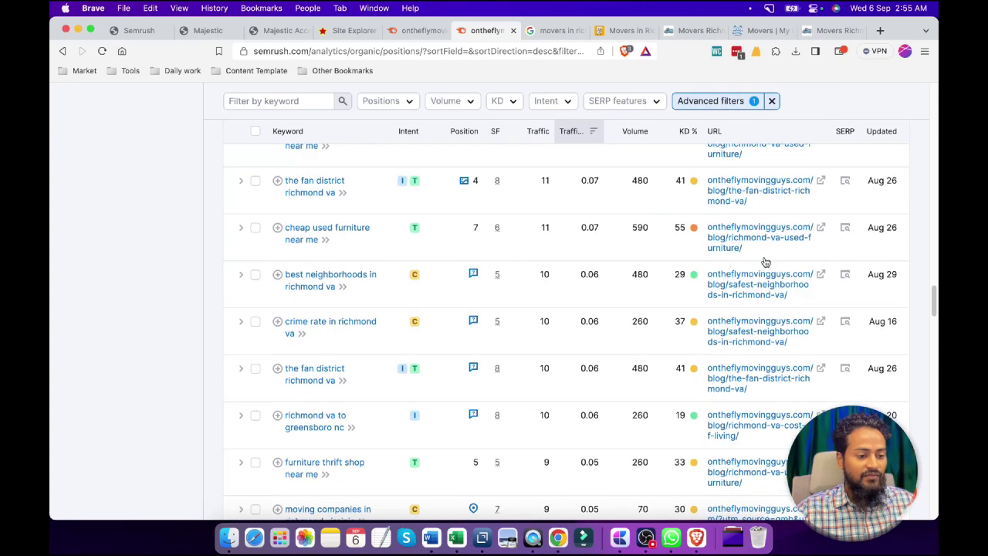
scroll(766, 261, "down", 5)
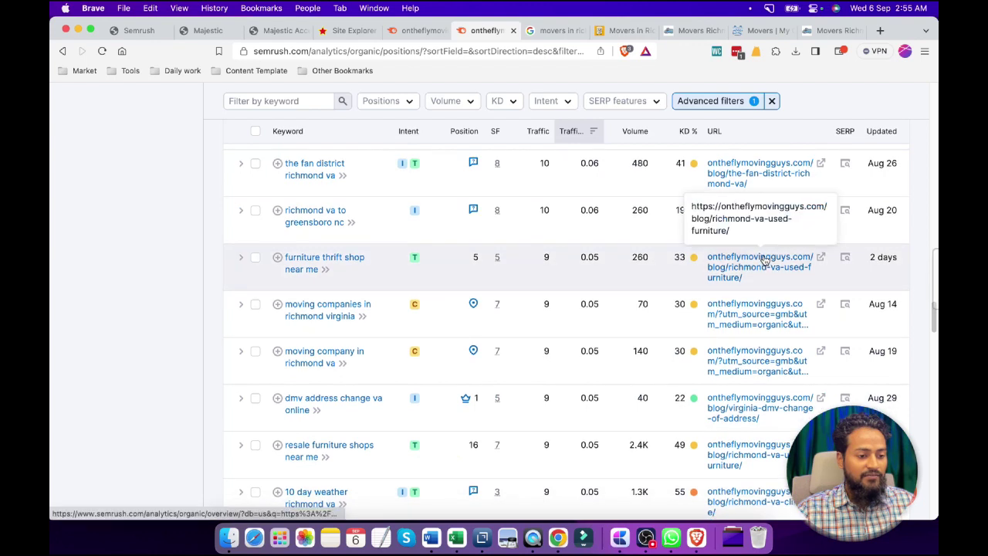
Open the Keyword Overview for "moving company in richmond va" in a new tab and switch to it.
scroll(765, 261, "down", 1)
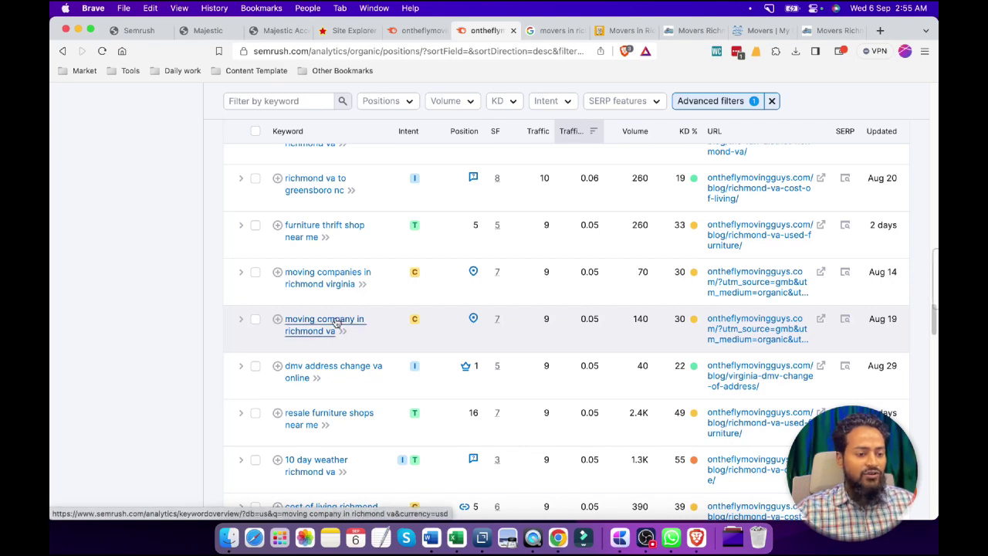
left_click(337, 323, "super")
left_click(514, 30)
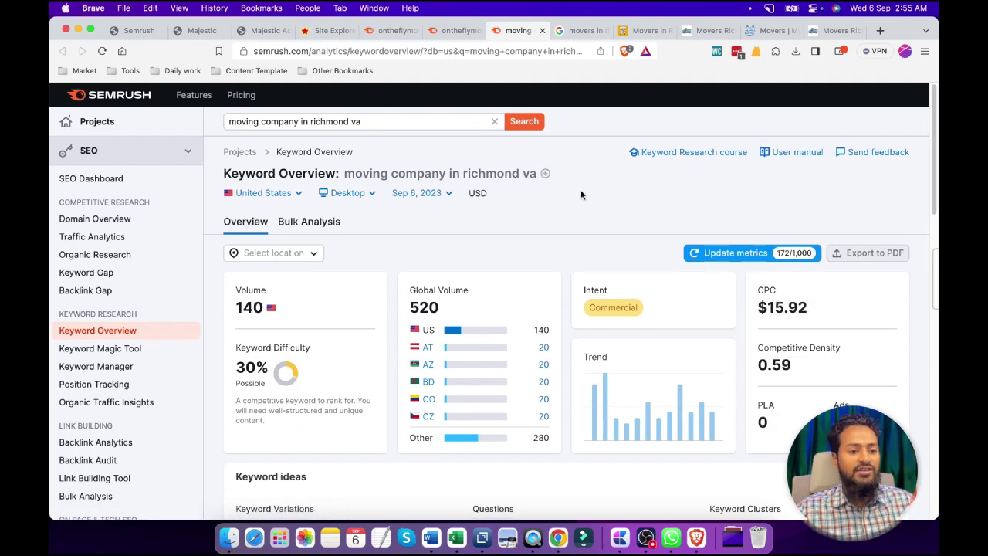
Examine the keyword's overview metrics, including US and global volume, keyword difficulty, intent, trend and CPC.
scroll(598, 230, "down", 2)
scroll(599, 229, "up", 2)
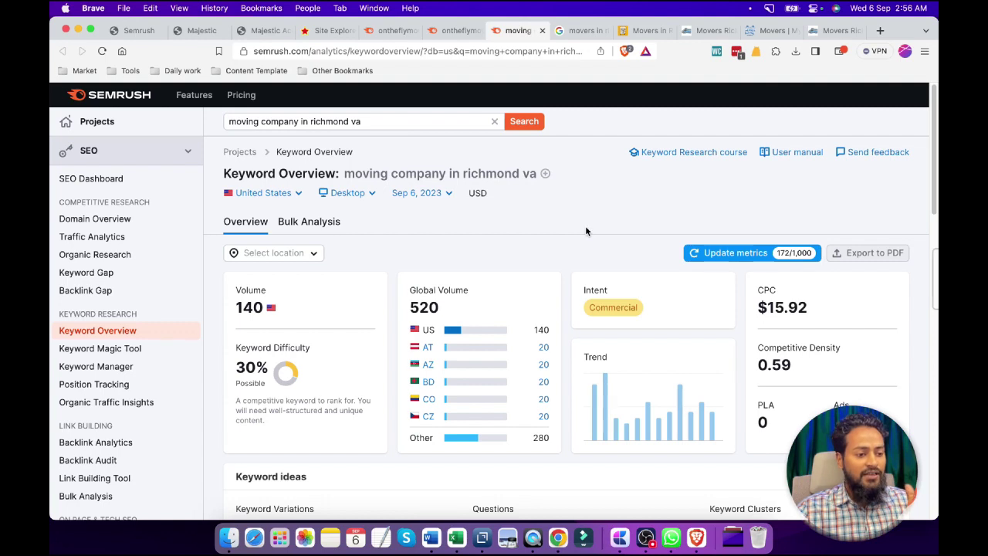
scroll(585, 231, "down", 1)
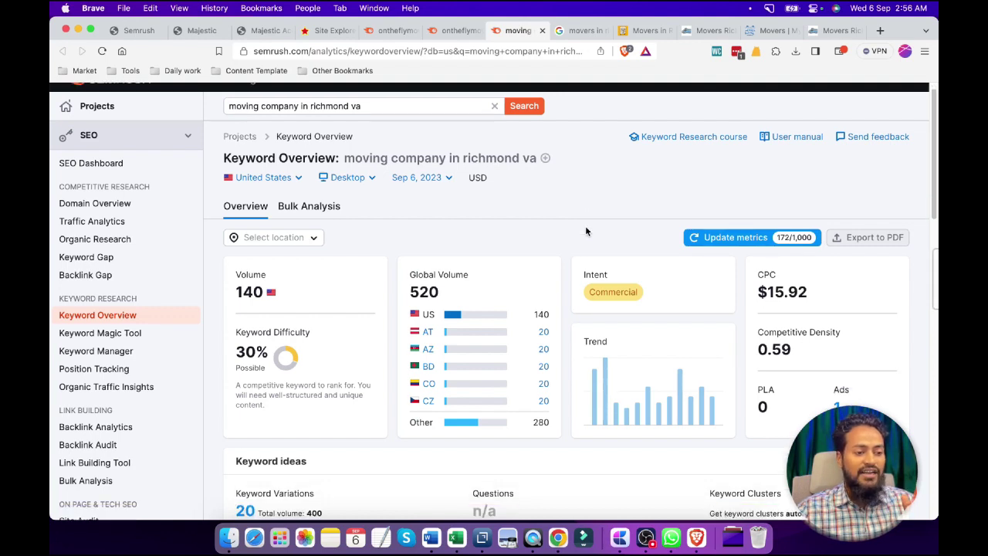
scroll(585, 230, "down", 1)
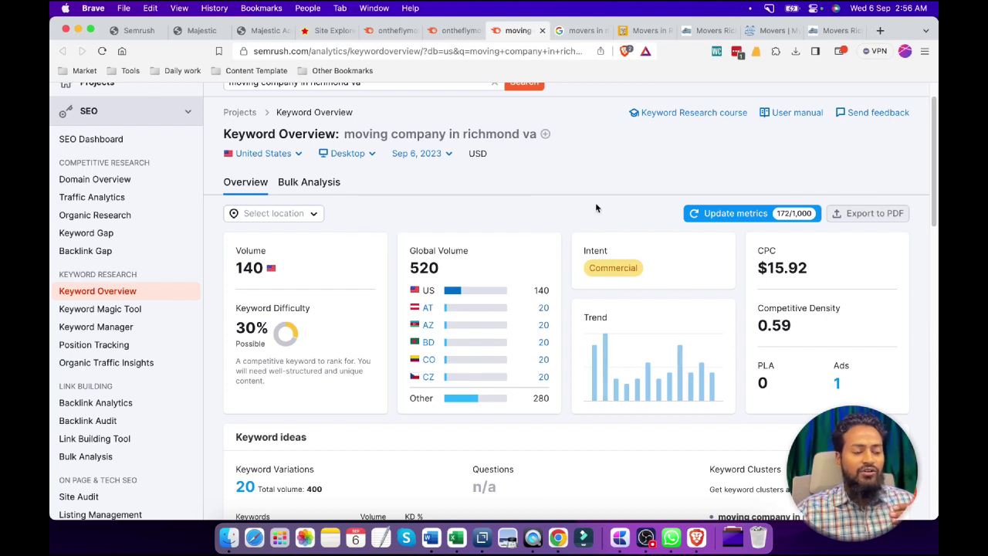
scroll(595, 208, "down", 1)
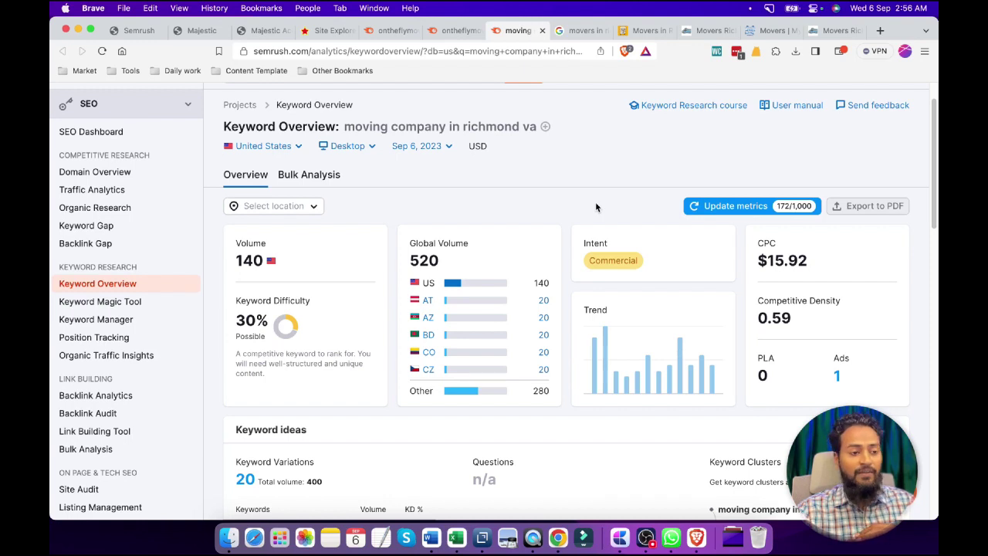
scroll(596, 202, "up", 2)
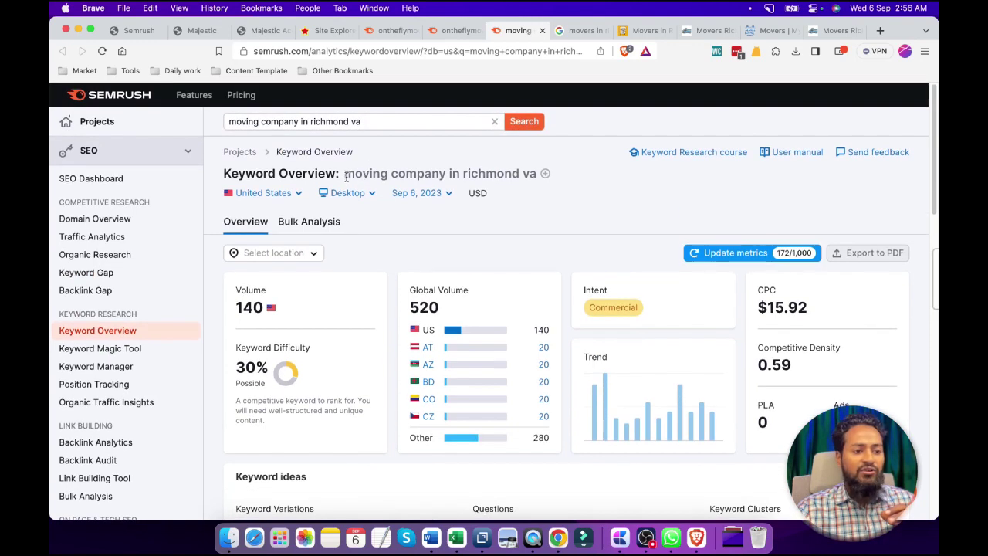
left_click_drag(345, 174, 530, 190)
left_click(521, 236)
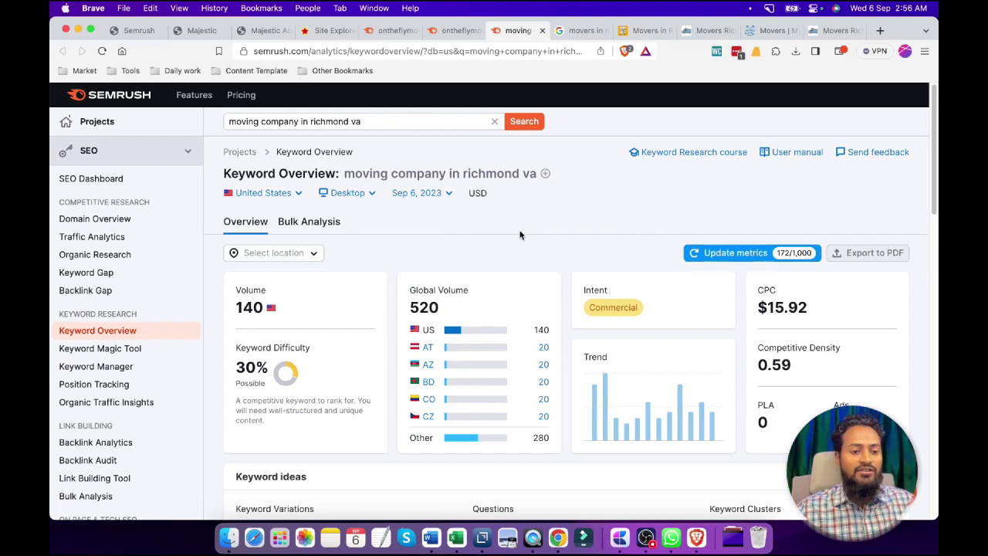
Review the keyword variations and the SERP analysis of top-ranking URLs for "moving company in richmond va".
scroll(522, 236, "down", 5)
scroll(522, 236, "down", 1)
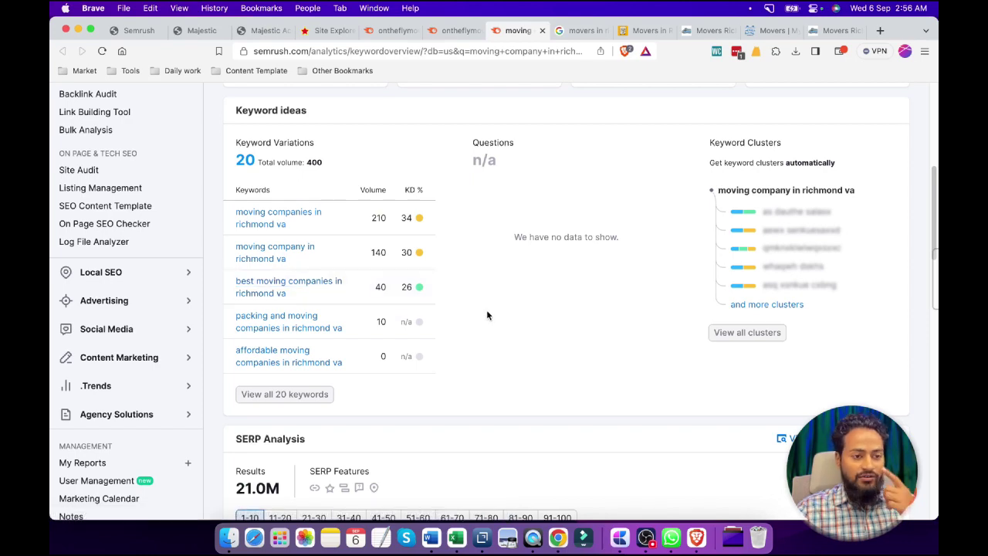
scroll(486, 309, "down", 5)
scroll(486, 309, "down", 3)
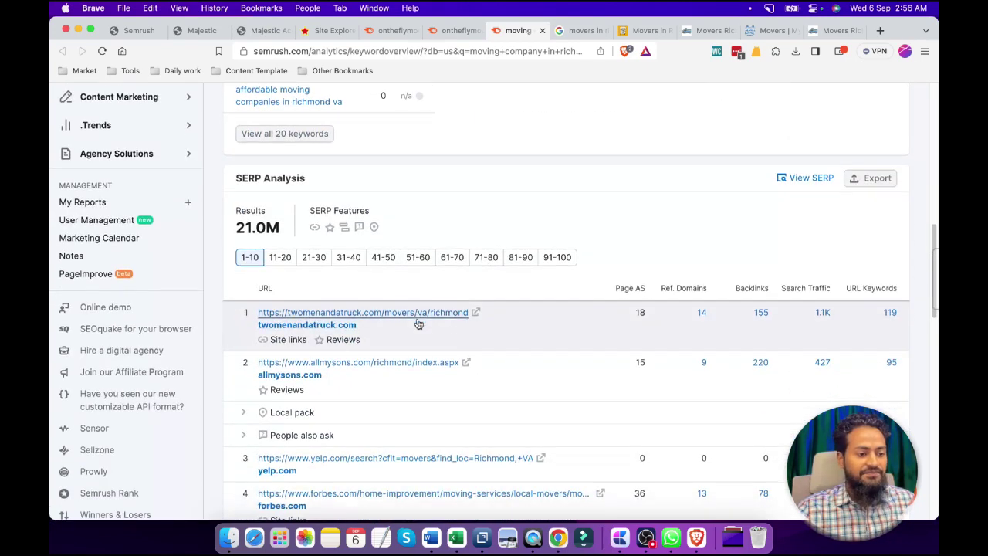
scroll(417, 323, "up", 10)
scroll(477, 264, "down", 6)
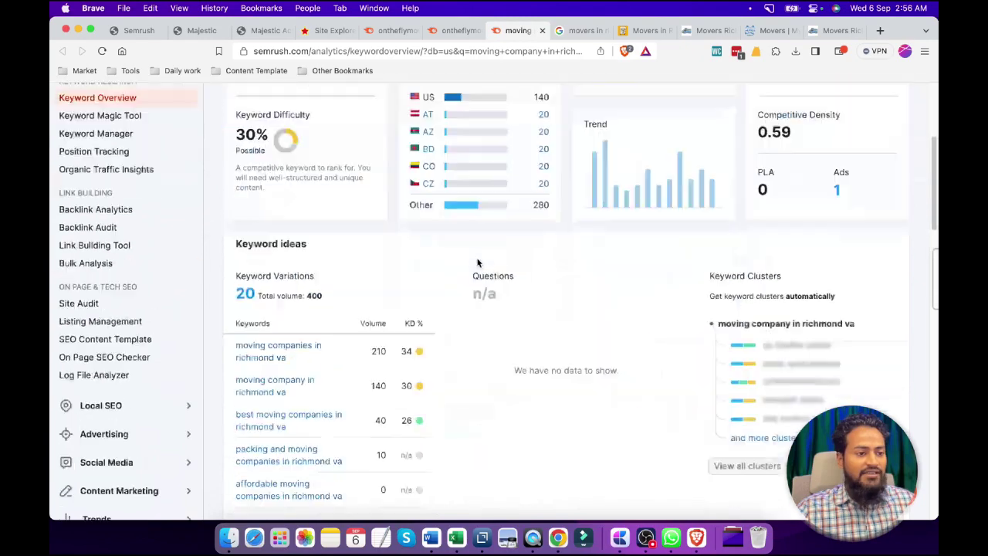
Compare the search volume, keyword difficulty and CPC of "moving company in richmond va" with its SERP analysis.
scroll(477, 264, "down", 4)
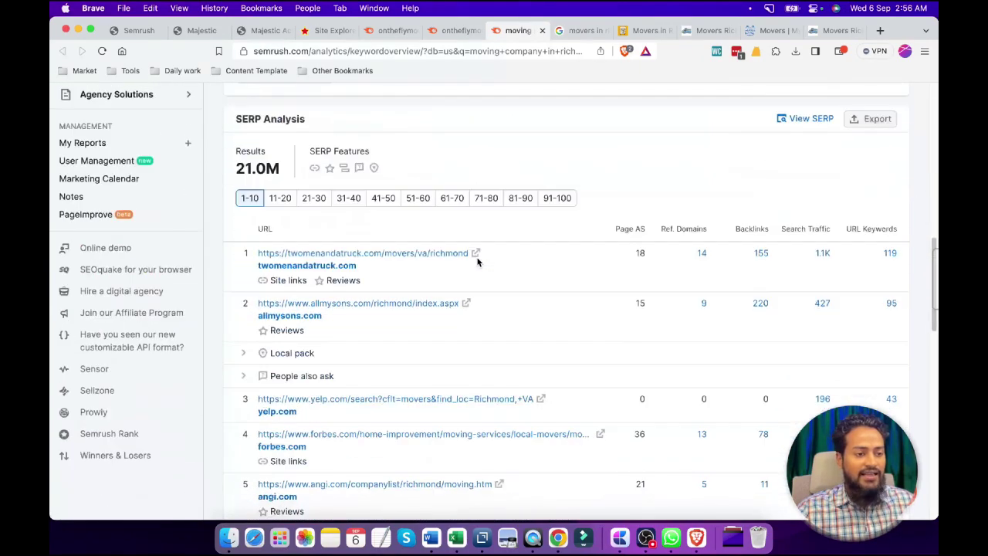
scroll(477, 260, "up", 9)
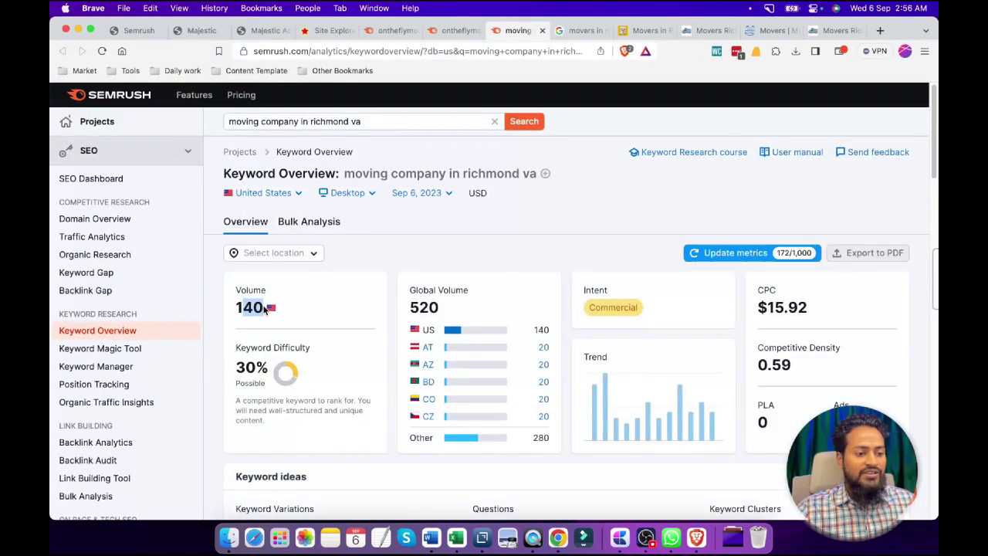
scroll(576, 276, "down", 1)
scroll(576, 275, "down", 3)
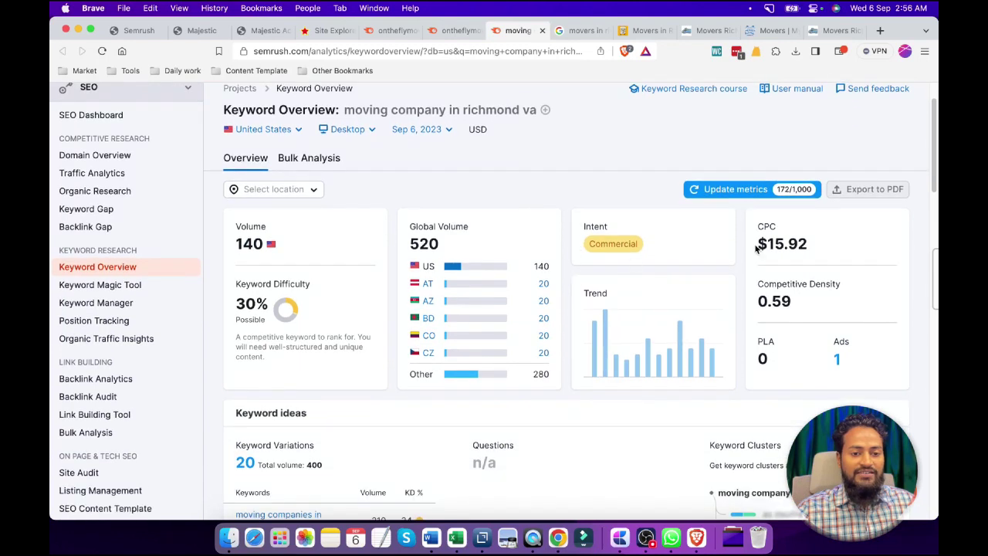
left_click_drag(756, 249, 789, 244)
left_click(633, 183)
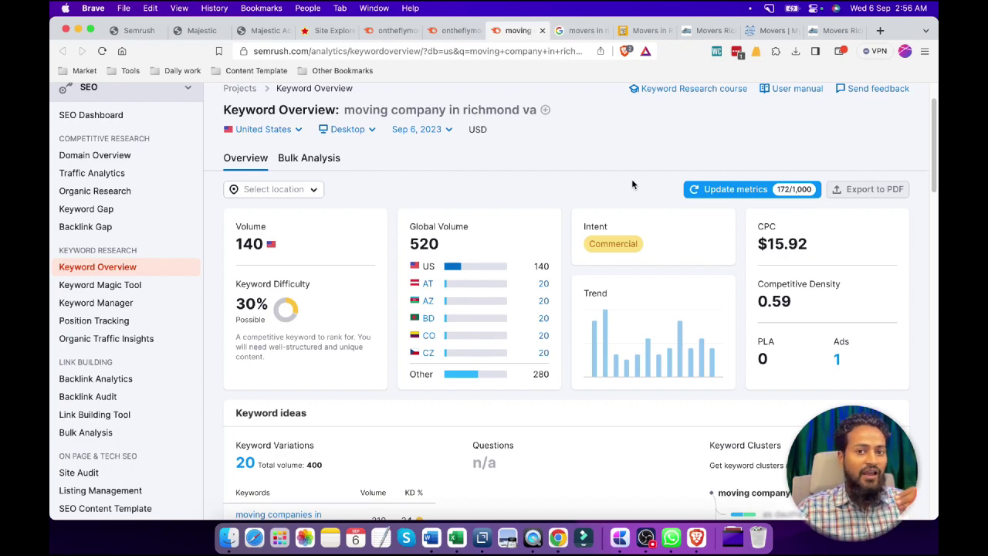
Examine the backlinks, search traffic and URL keywords of the top ten ranking pages for "moving company in richmond va".
scroll(645, 216, "down", 15)
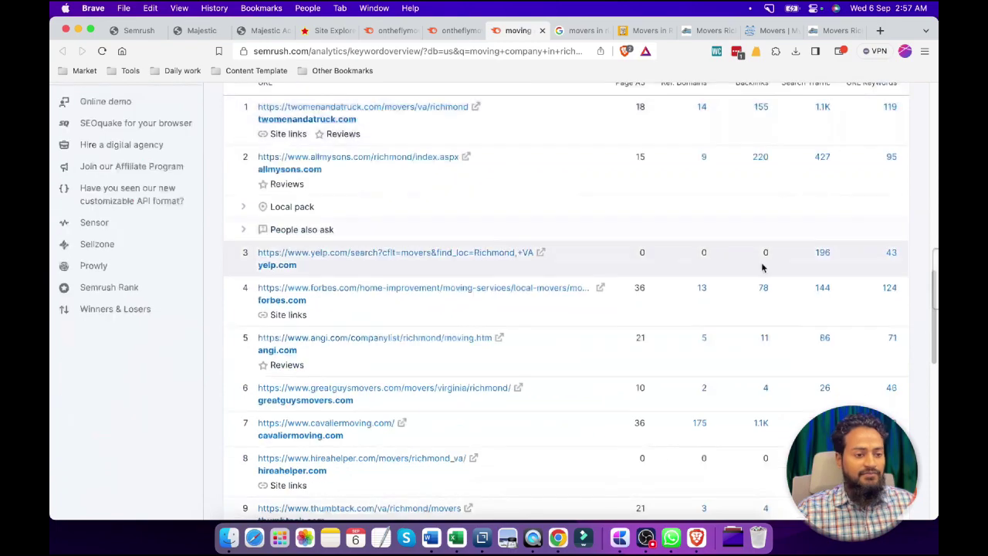
scroll(762, 269, "up", 3)
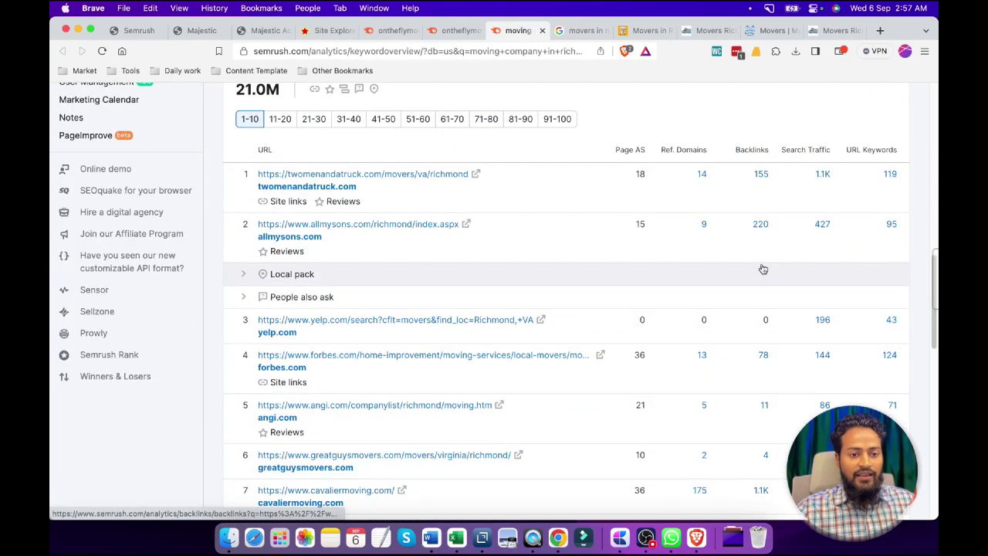
scroll(380, 194, "up", 15)
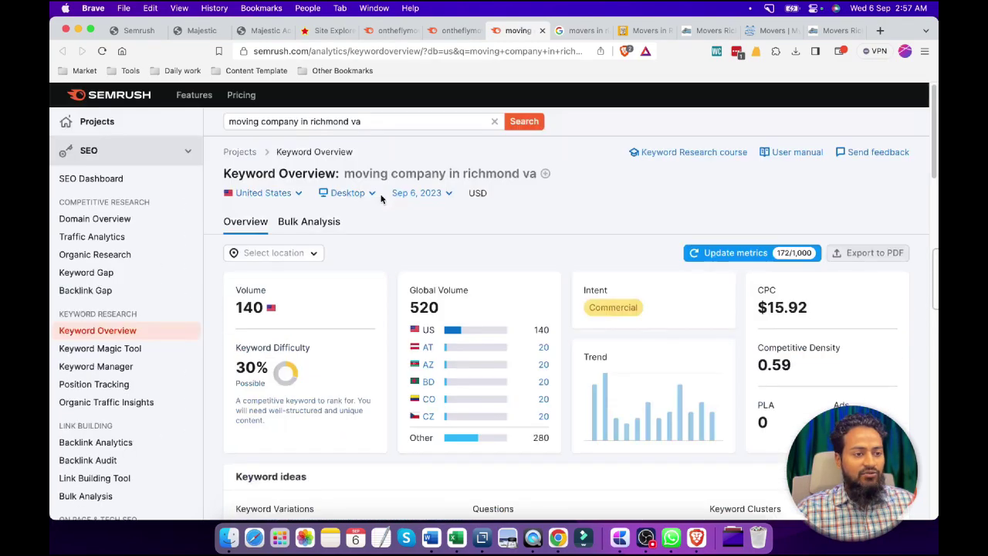
scroll(761, 305, "down", 15)
scroll(811, 232, "up", 2)
scroll(819, 232, "down", 1)
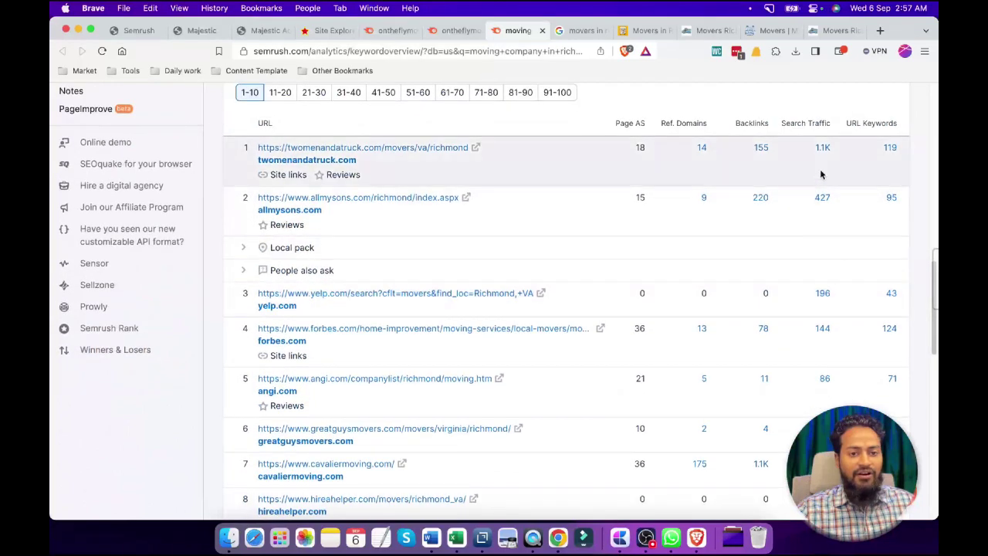
scroll(815, 226, "down", 1)
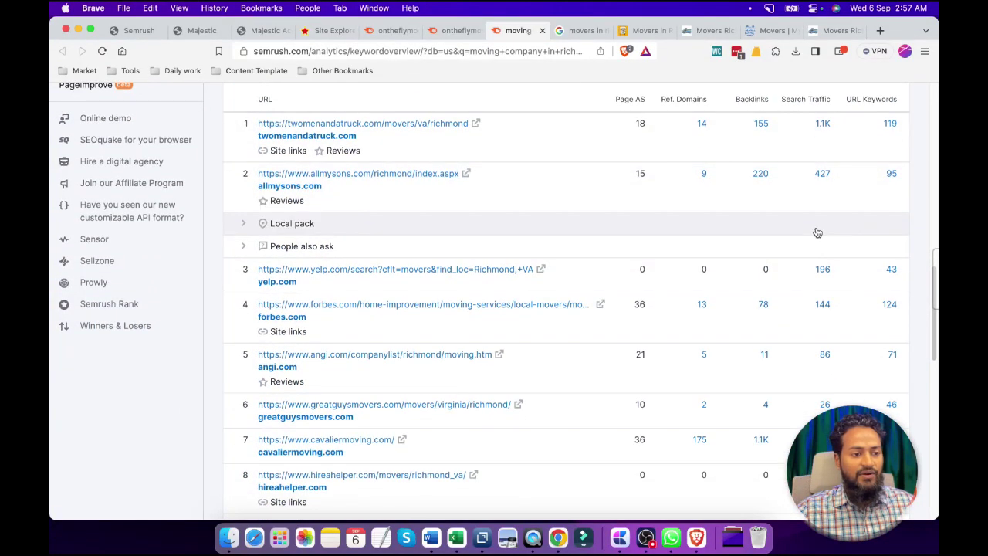
scroll(820, 263, "down", 2)
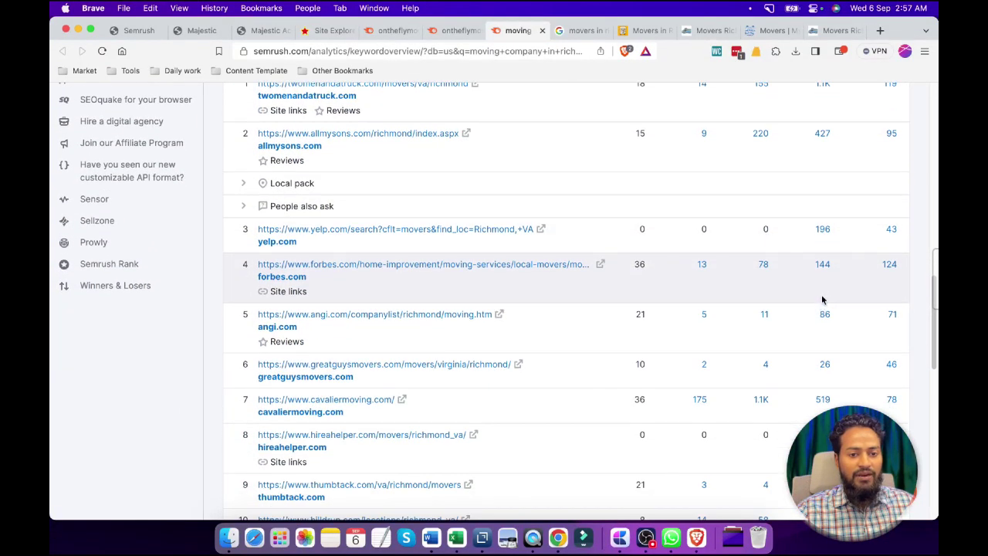
scroll(822, 295, "down", 3)
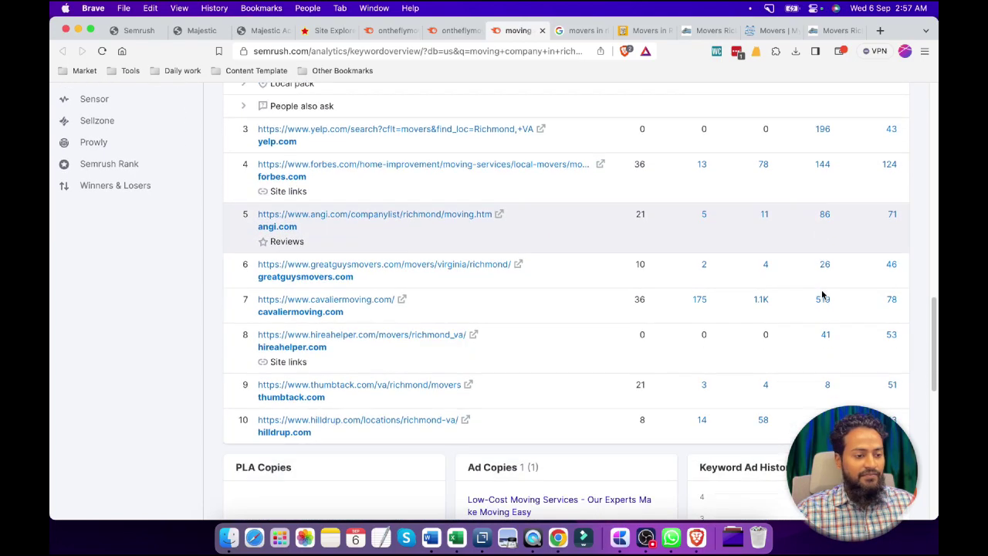
scroll(822, 295, "up", 10)
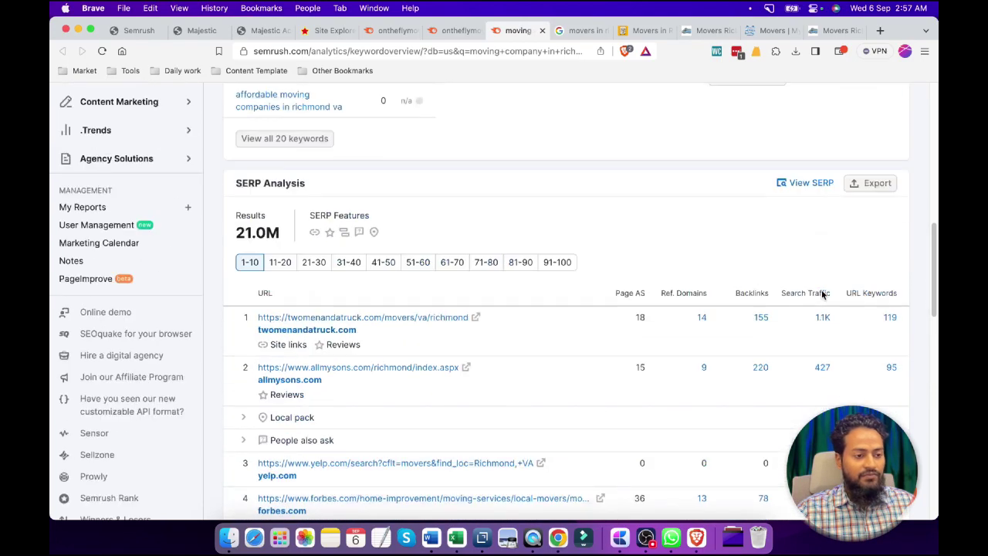
scroll(823, 295, "up", 3)
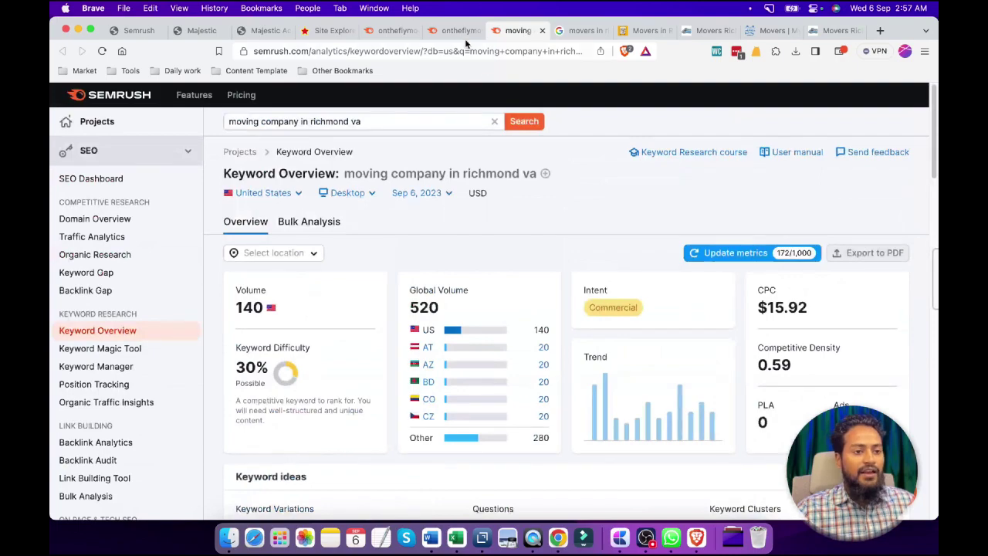
Return to ontheflymovingguys.com's organic positions and apply an additional advanced filter including keywords containing "mov".
left_click(455, 31)
scroll(695, 212, "up", 15)
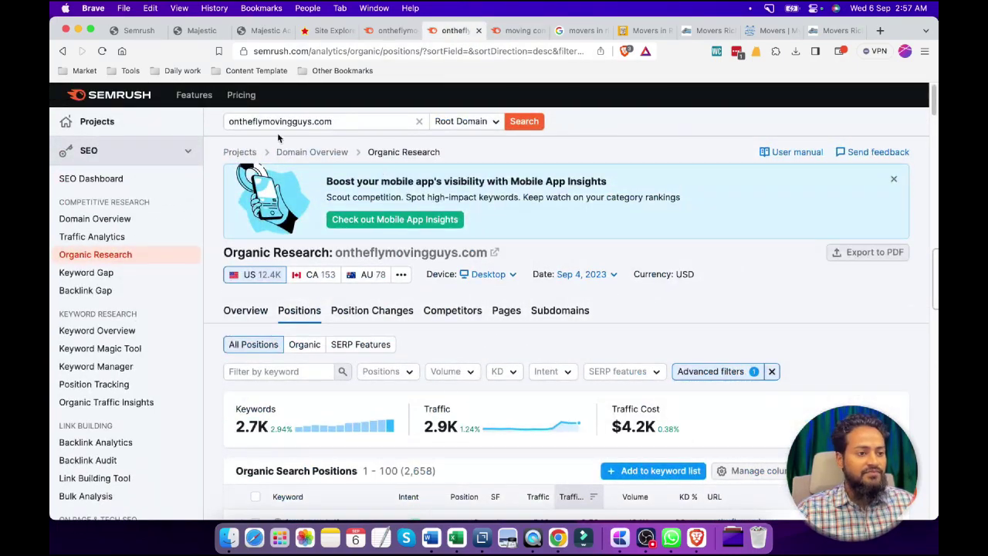
left_click_drag(262, 125, 276, 125)
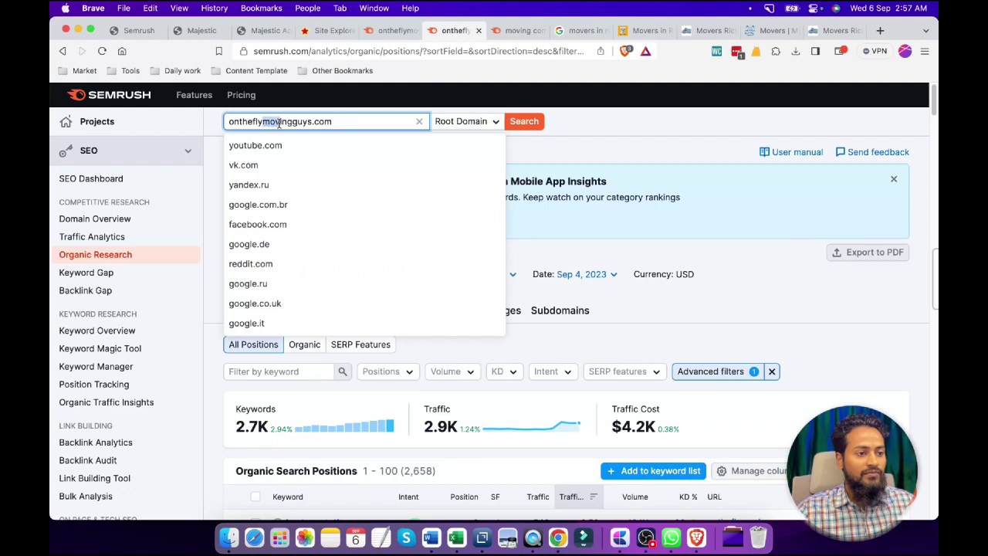
scroll(853, 162, "down", 5)
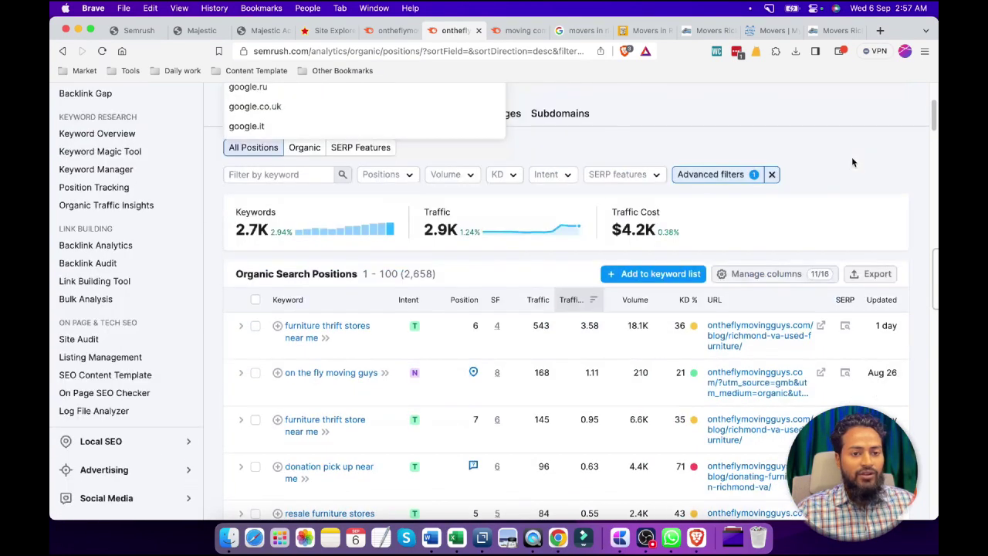
left_click(737, 176)
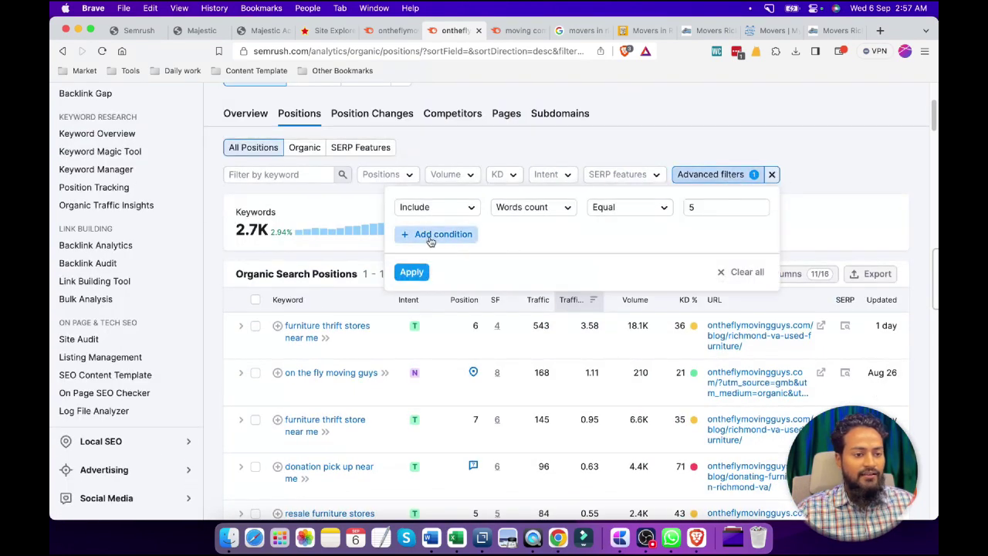
left_click(431, 242)
left_click(692, 231)
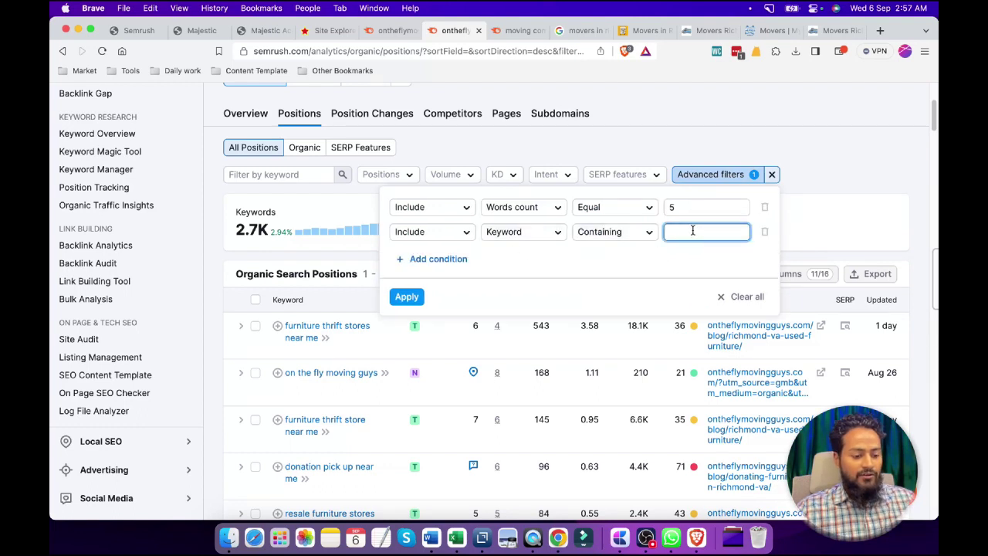
type("mov")
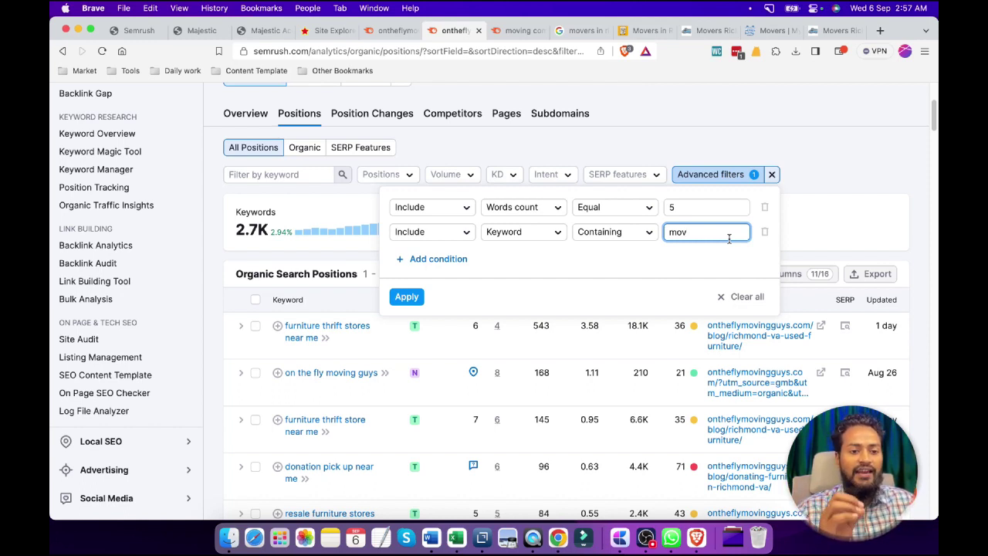
left_click(405, 297)
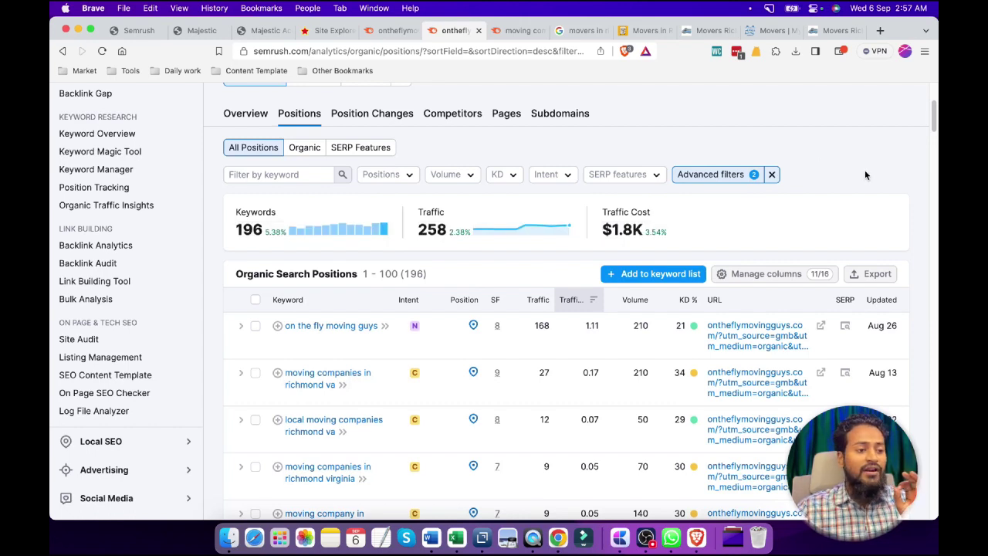
Find "cheap moving companies richmond va" among the filtered keywords and open its Keyword Overview in a new tab.
scroll(880, 193, "down", 2)
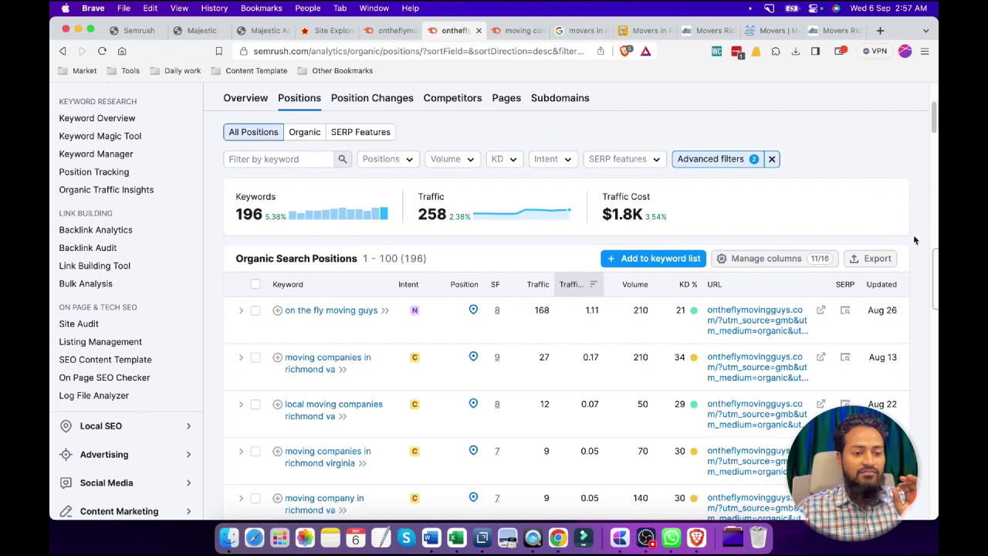
scroll(913, 241, "down", 5)
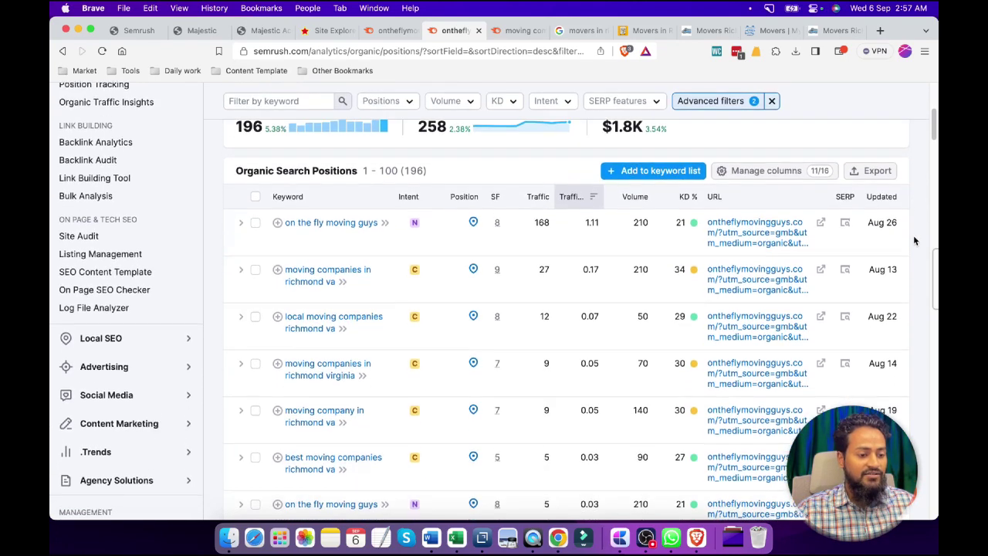
scroll(913, 241, "down", 10)
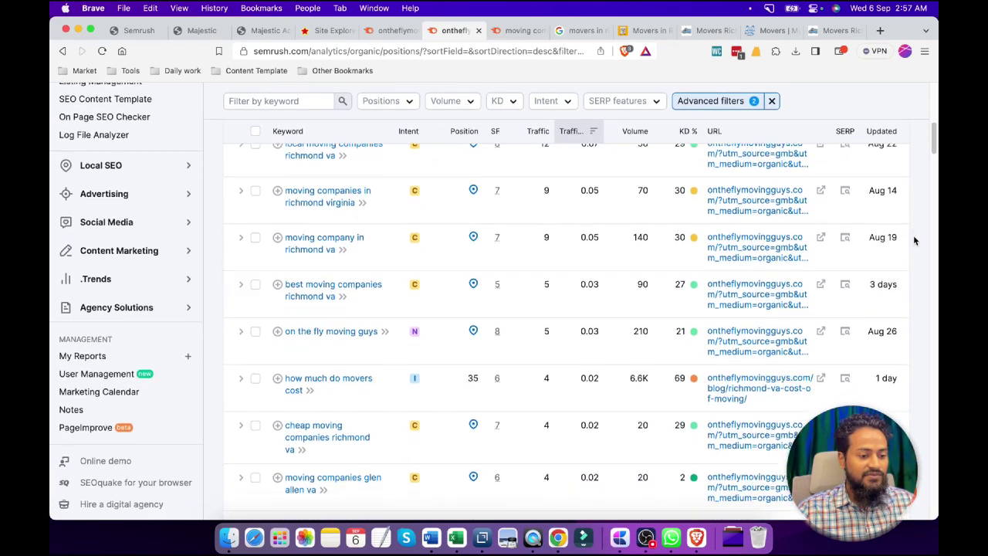
scroll(913, 241, "down", 3)
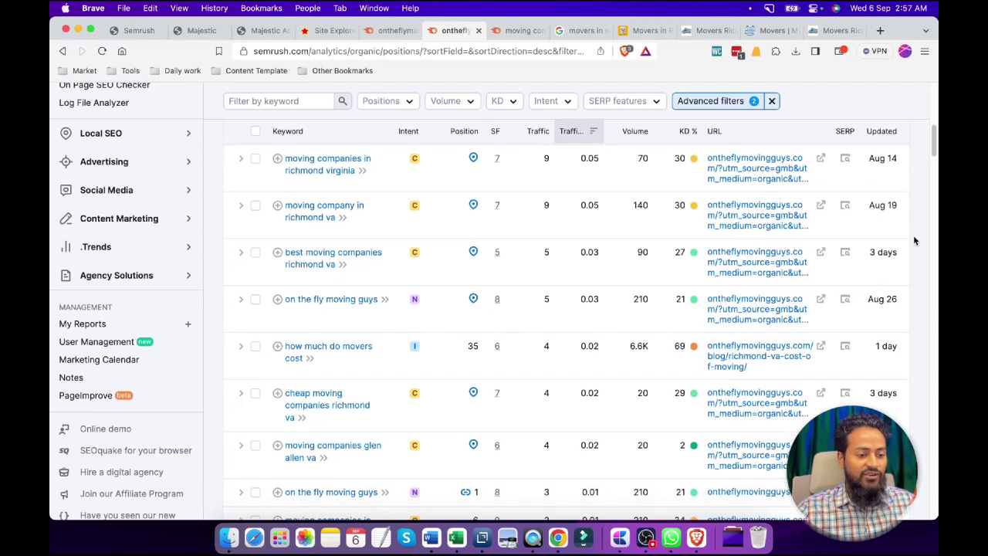
scroll(920, 238, "down", 3)
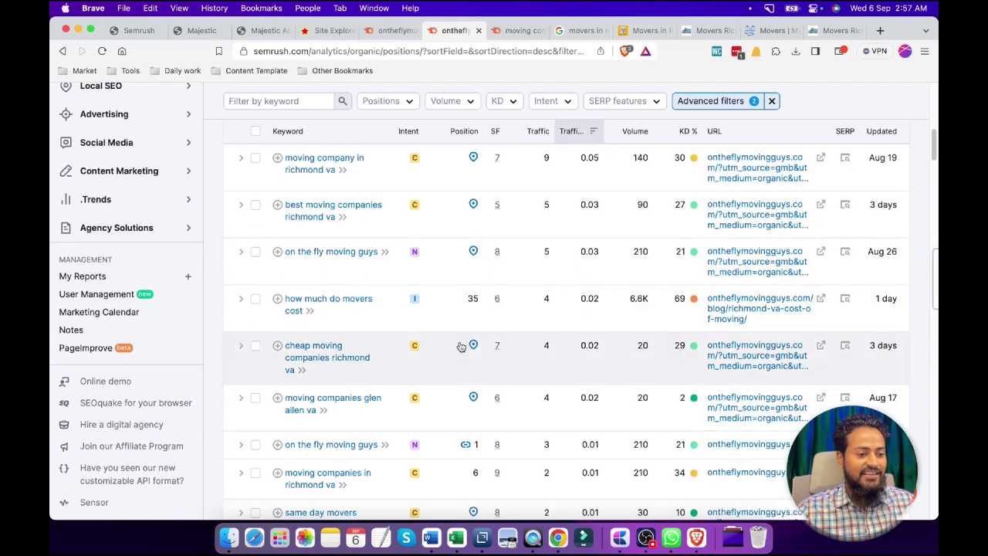
scroll(369, 369, "down", 1)
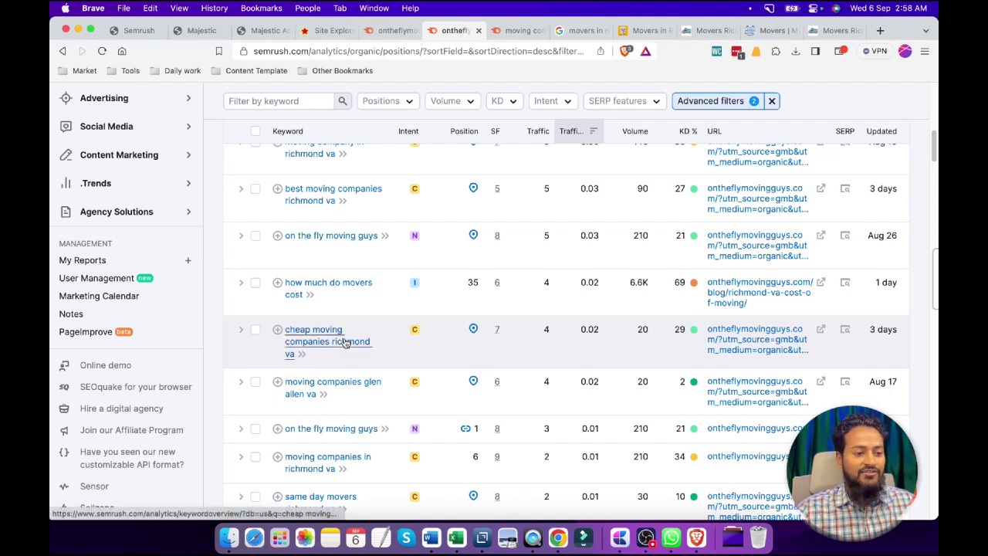
left_click(342, 342, "super")
left_click(543, 31)
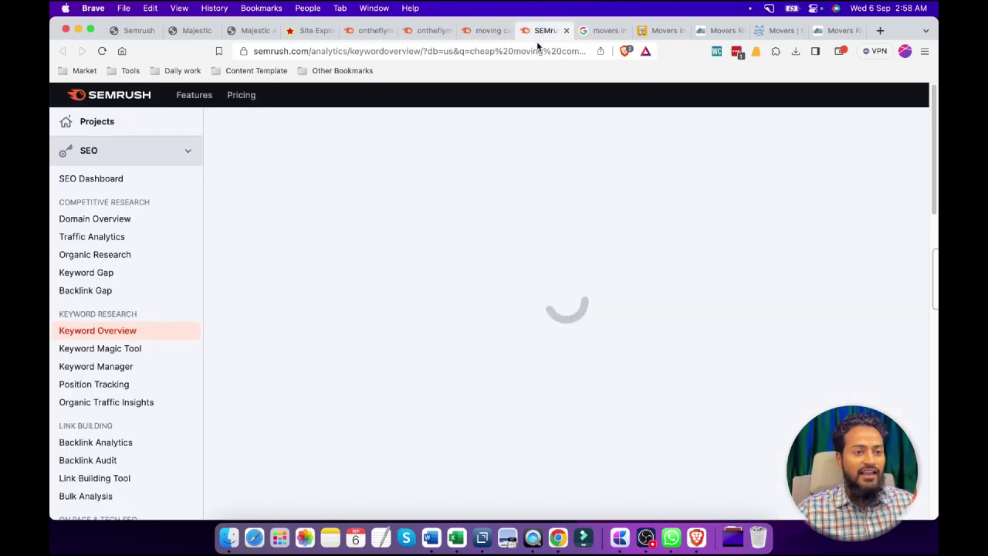
Examine the volume, difficulty, intent and CPC of "cheap moving companies richmond va", plus the backlinks and traffic of its top-ranking pages.
scroll(585, 198, "down", 2)
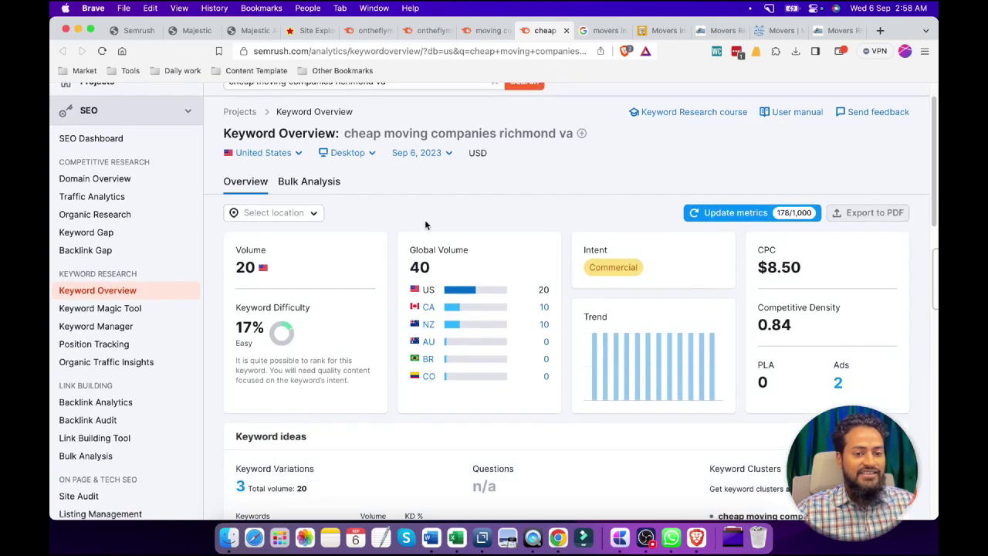
double_click(243, 266)
scroll(566, 212, "down", 1)
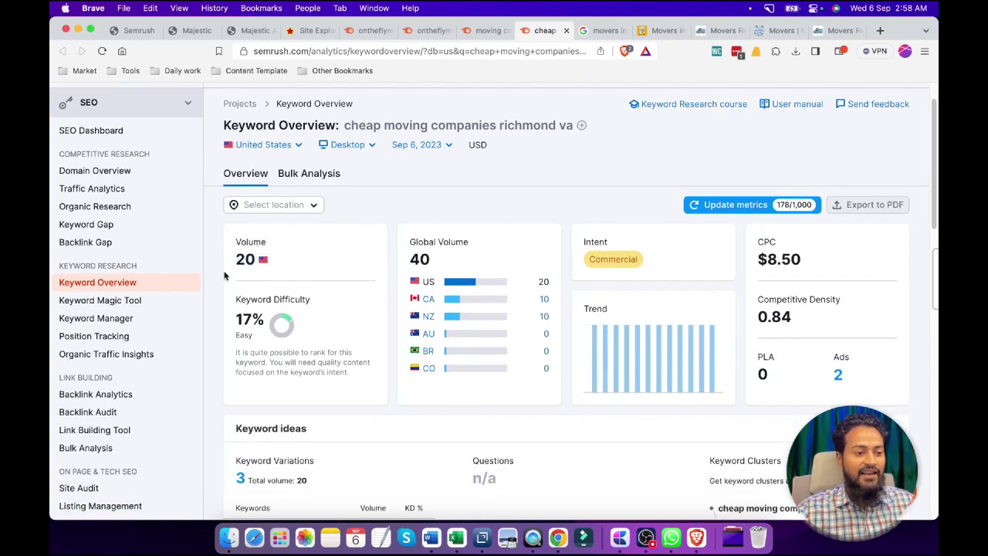
left_click(618, 201)
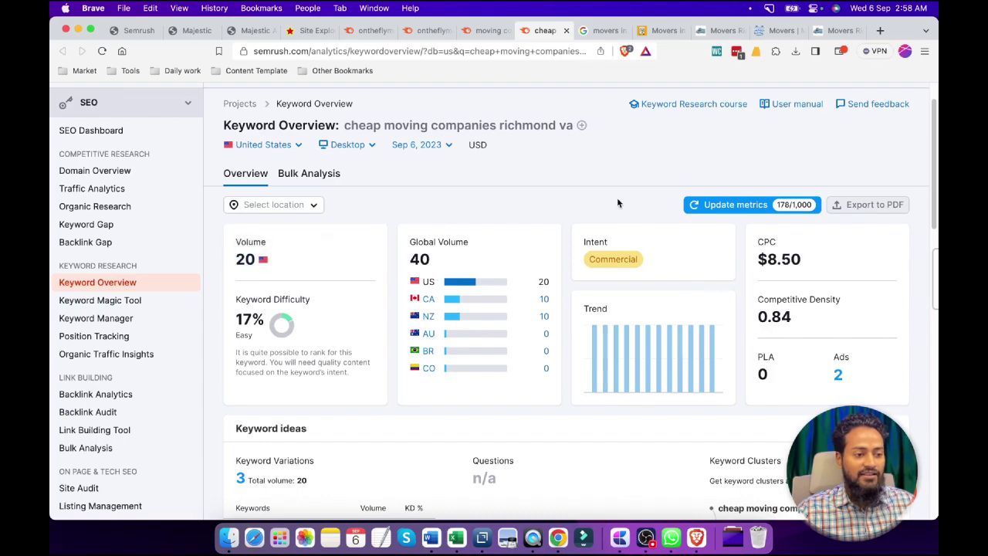
scroll(619, 203, "down", 5)
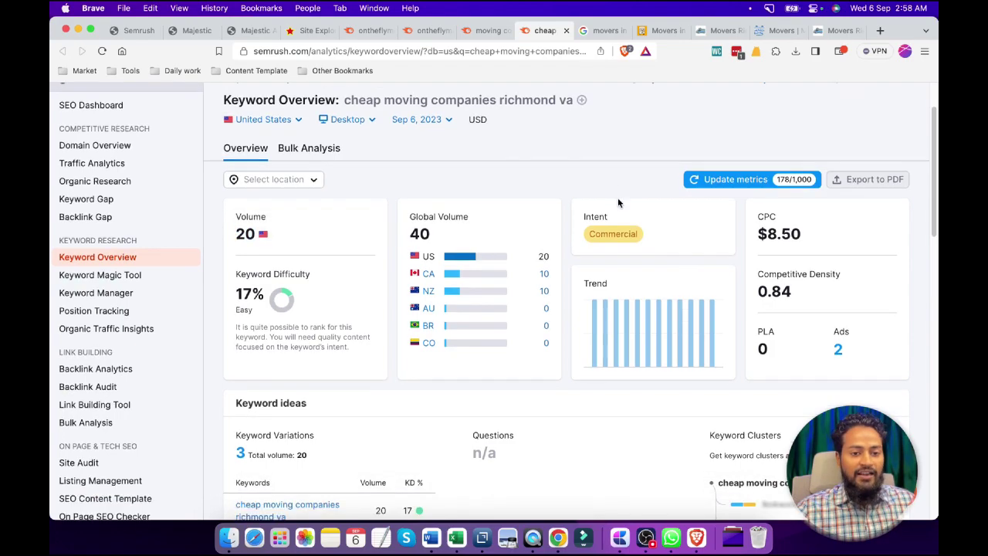
scroll(626, 213, "down", 8)
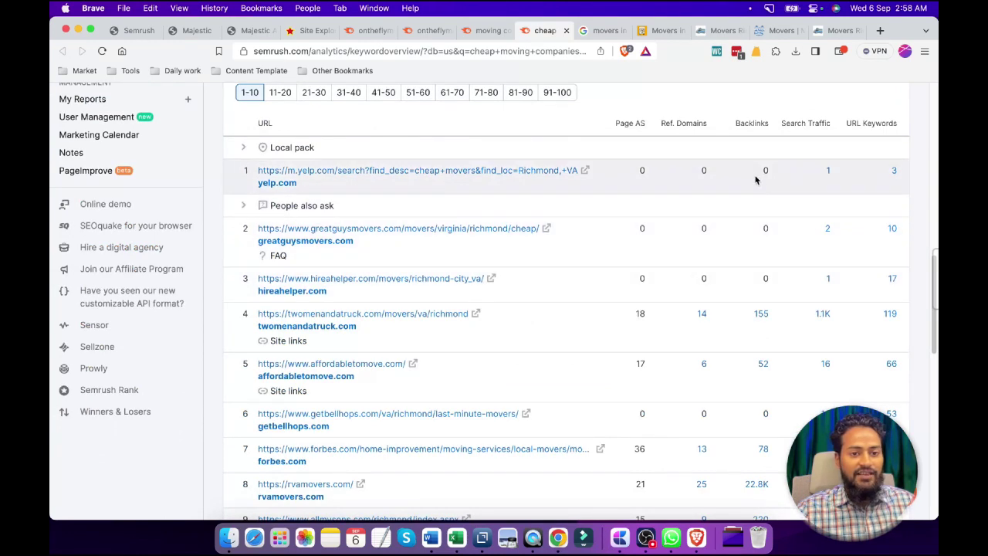
scroll(754, 177, "down", 1)
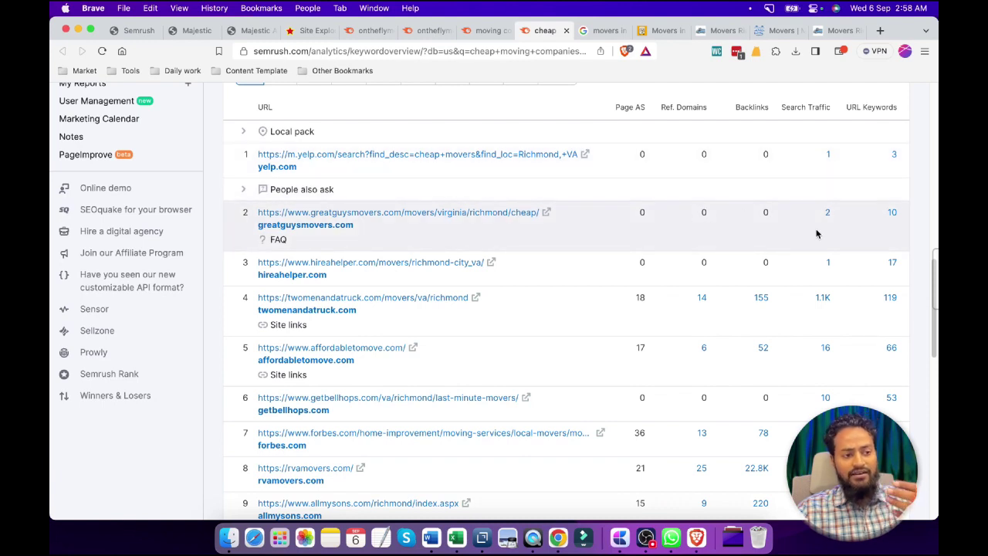
scroll(811, 233, "down", 1)
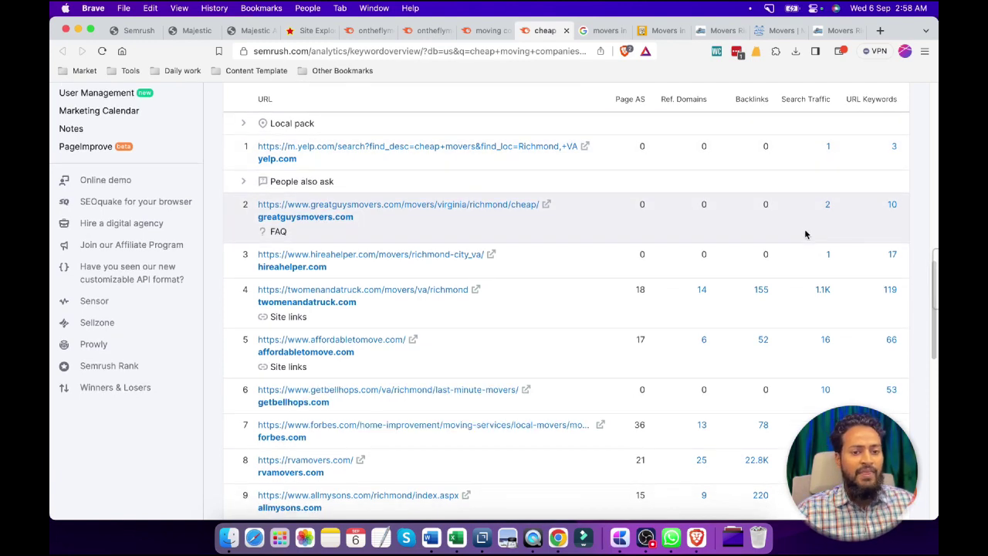
scroll(801, 232, "up", 15)
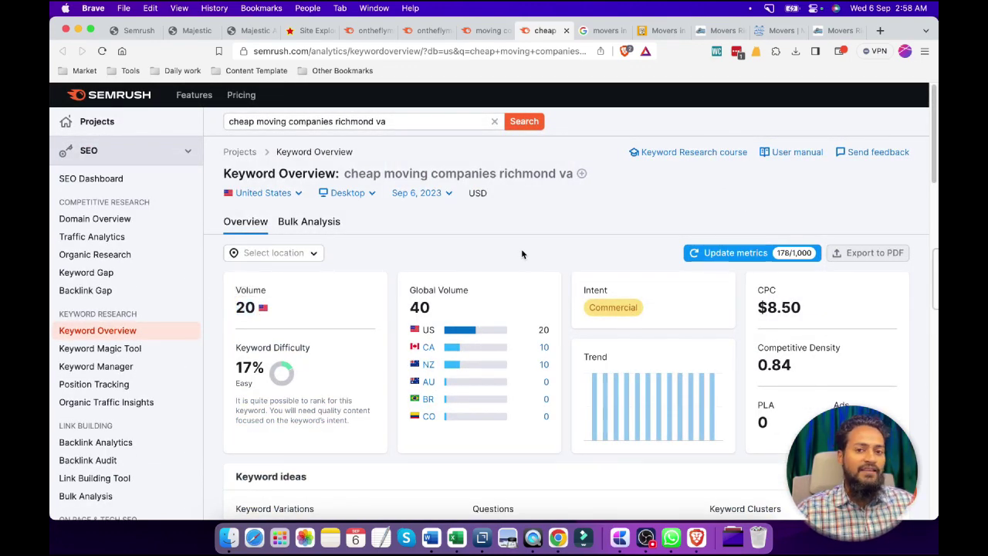
Return to the Keyword Overview of "moving company in richmond va" and review its metrics and the top-ranking pages in the SERP analysis.
left_click(486, 30)
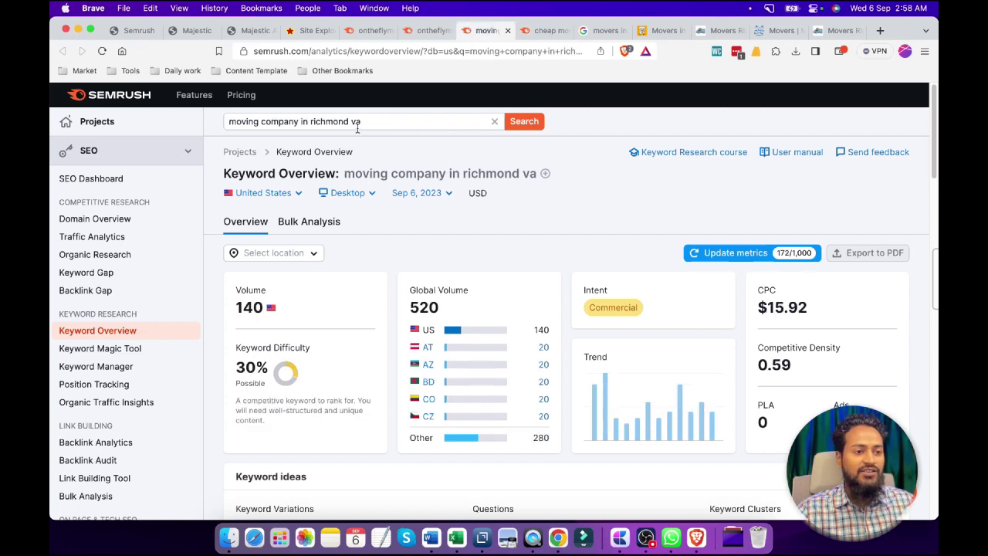
left_click_drag(359, 122, 231, 122)
left_click(525, 216)
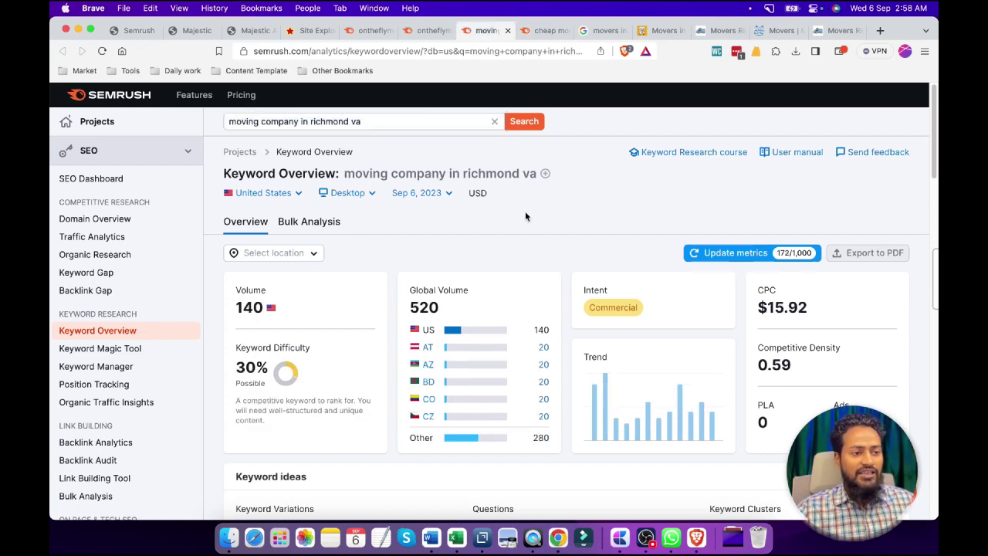
left_click(410, 123)
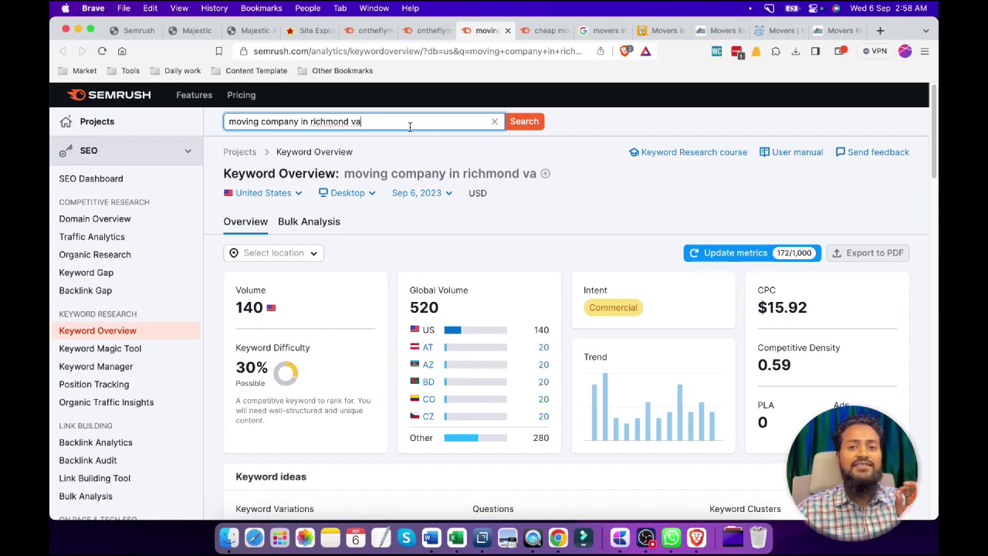
scroll(607, 209, "down", 10)
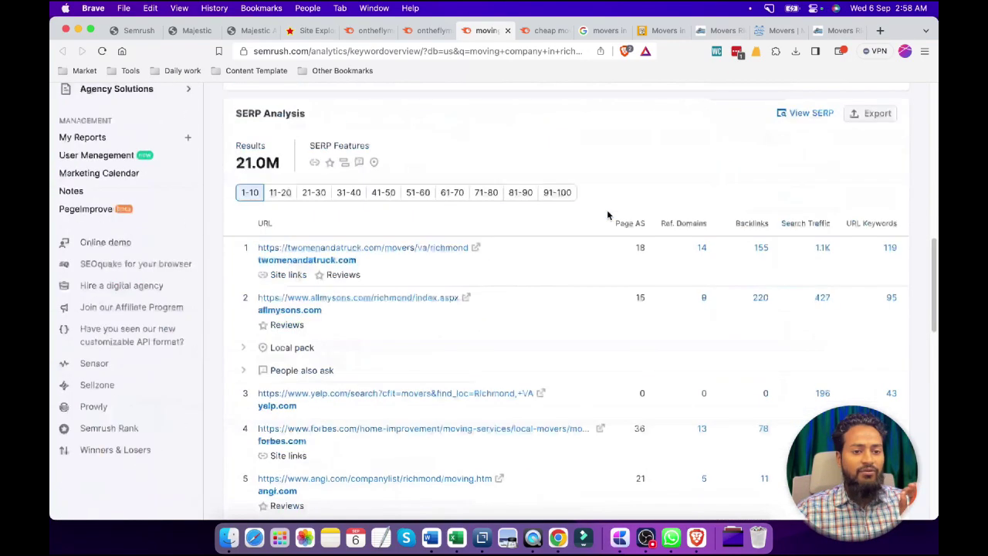
scroll(607, 215, "down", 2)
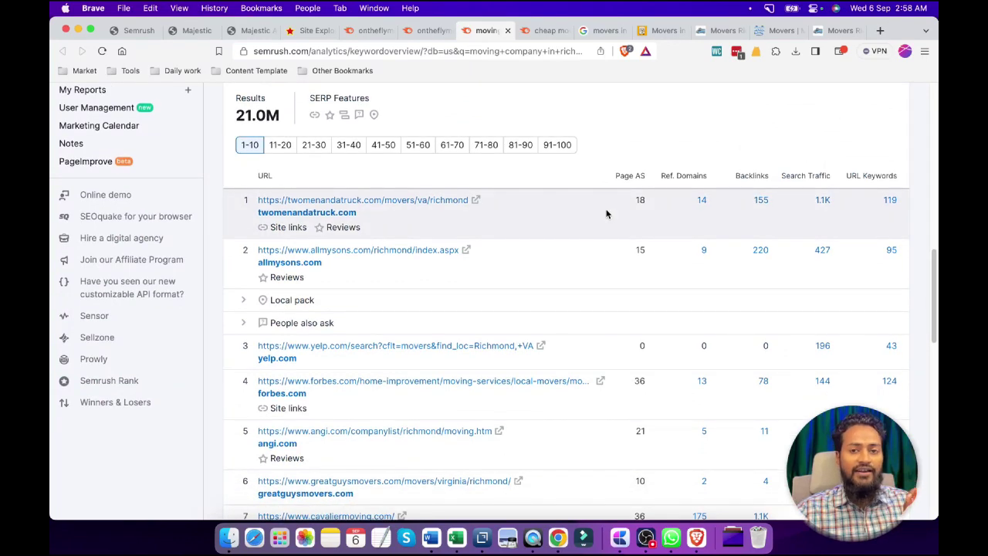
scroll(606, 214, "up", 15)
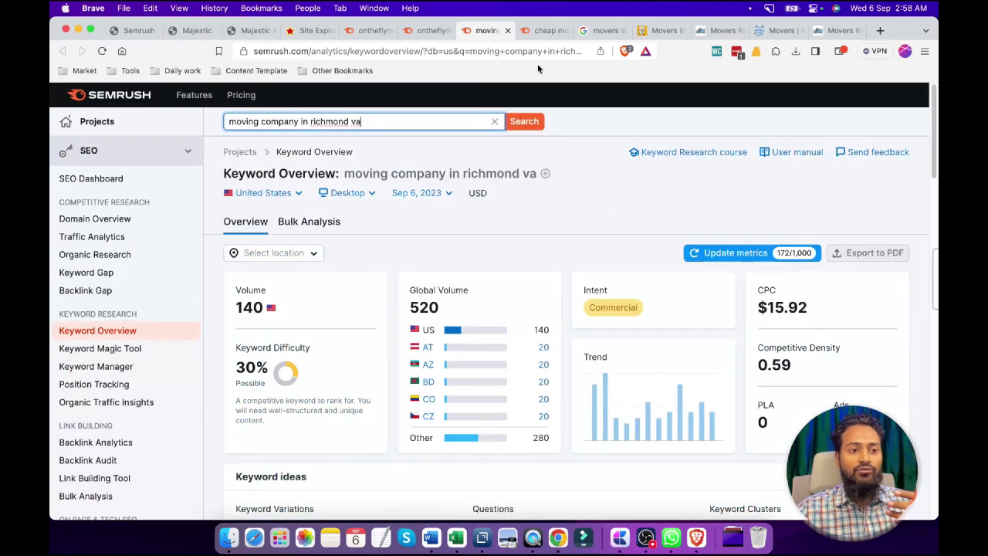
Go to the Keyword Overview of "cheap moving companies richmond va" and review its wording, volume and difficulty.
left_click(533, 31)
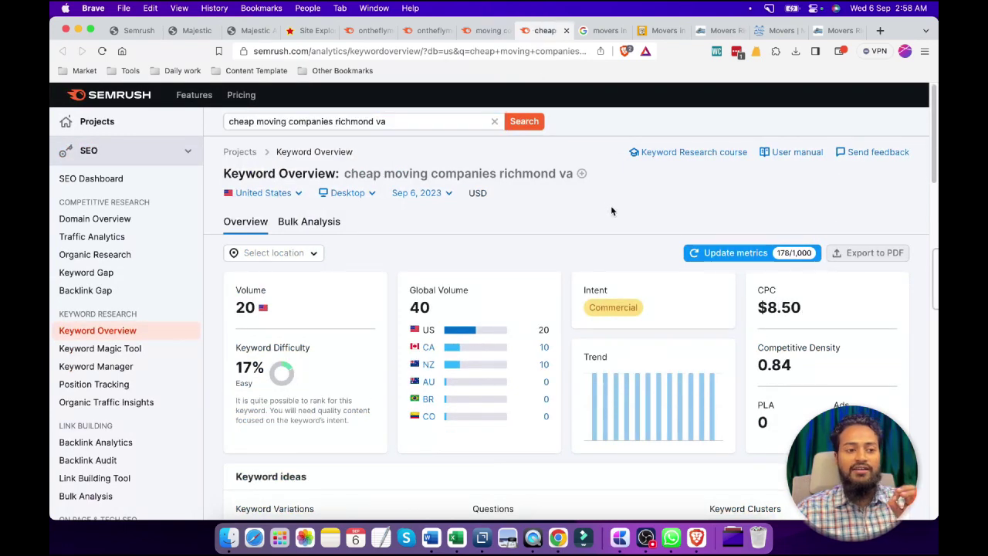
left_click_drag(386, 121, 227, 121)
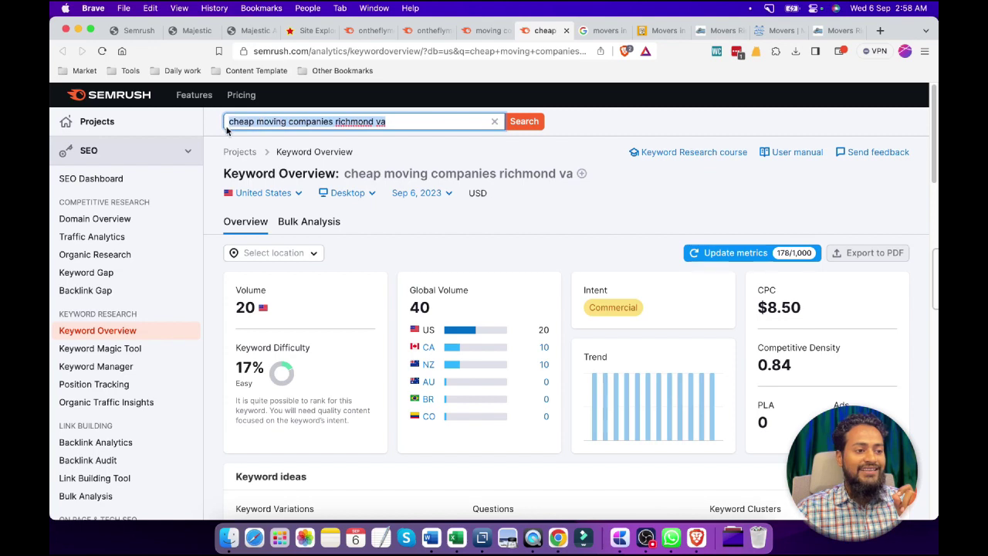
left_click(601, 251)
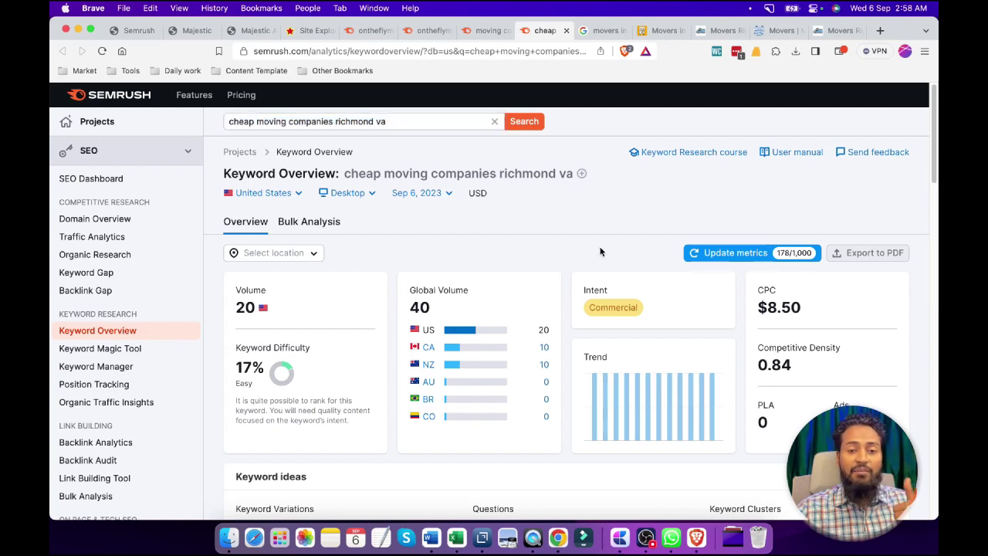
scroll(600, 251, "down", 5)
scroll(600, 249, "up", 5)
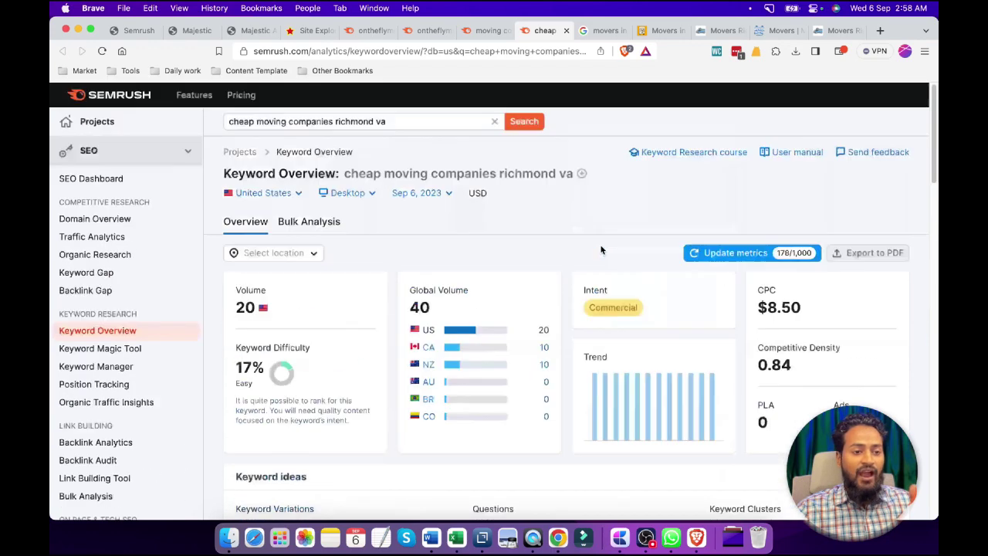
left_click_drag(341, 172, 491, 173)
left_click(554, 159)
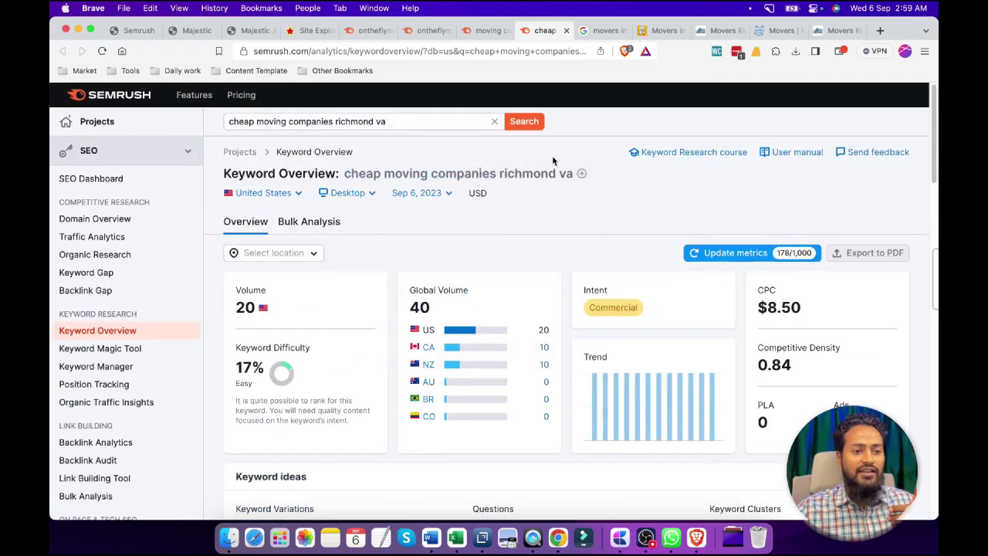
Compare the Keyword Overviews of "moving company in richmond va" and "cheap moving companies richmond va", checking both phrases and their metrics.
left_click(482, 31)
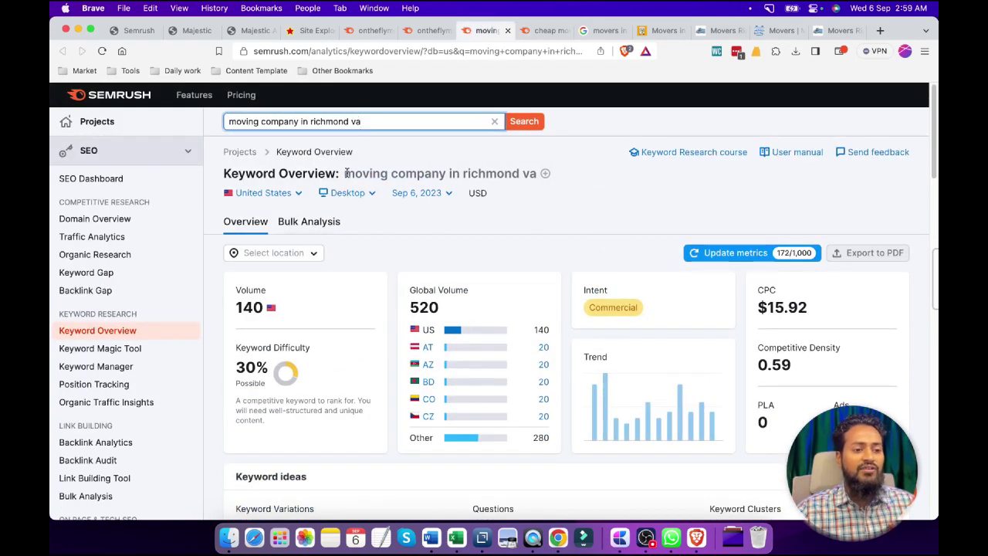
left_click_drag(344, 173, 600, 225)
left_click(600, 226)
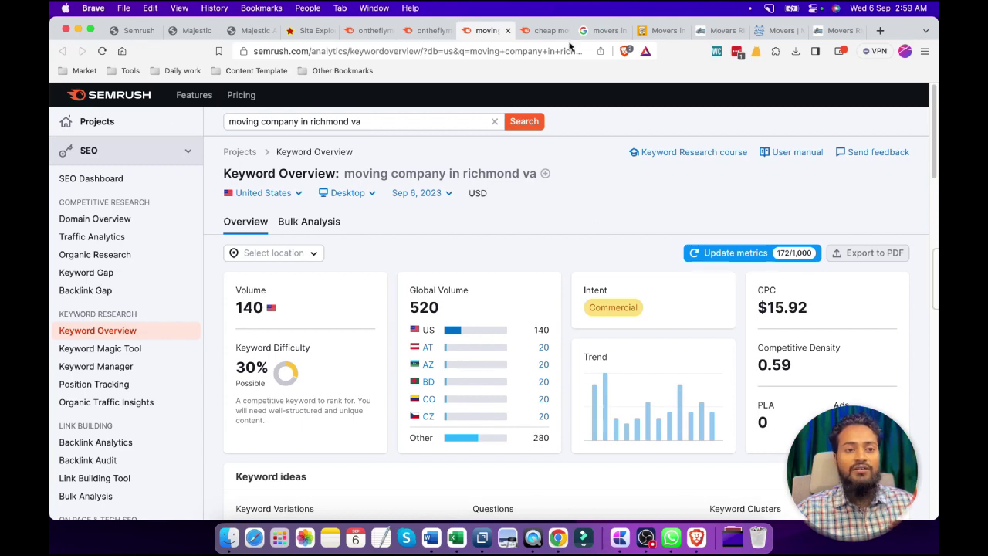
left_click(547, 31)
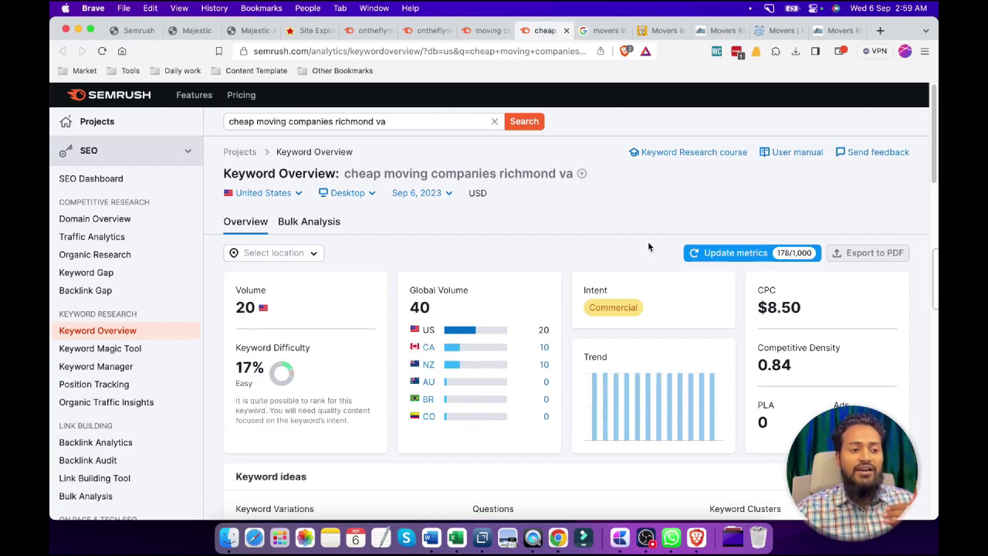
scroll(649, 247, "down", 3)
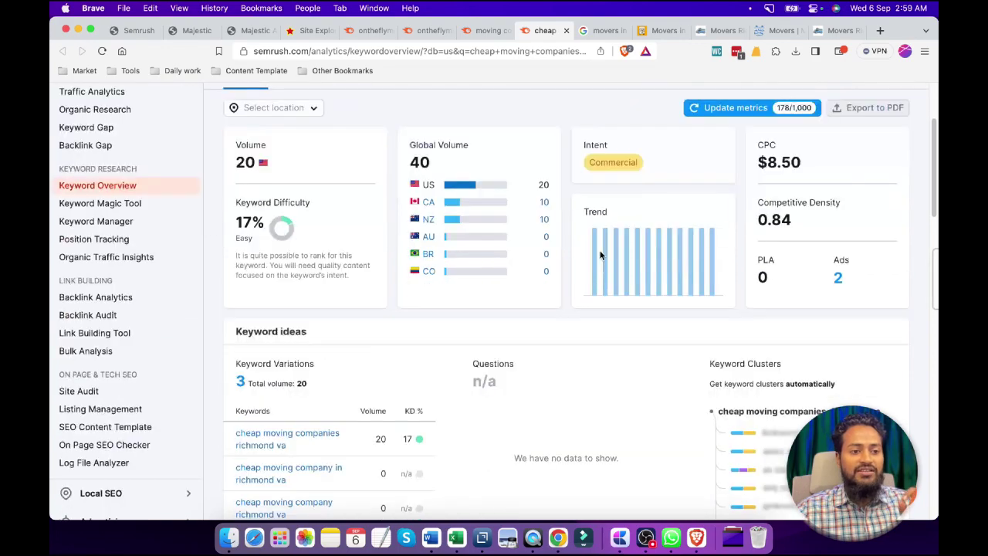
scroll(633, 254, "up", 3)
scroll(463, 216, "down", 1)
left_click_drag(345, 166, 532, 178)
left_click(609, 236)
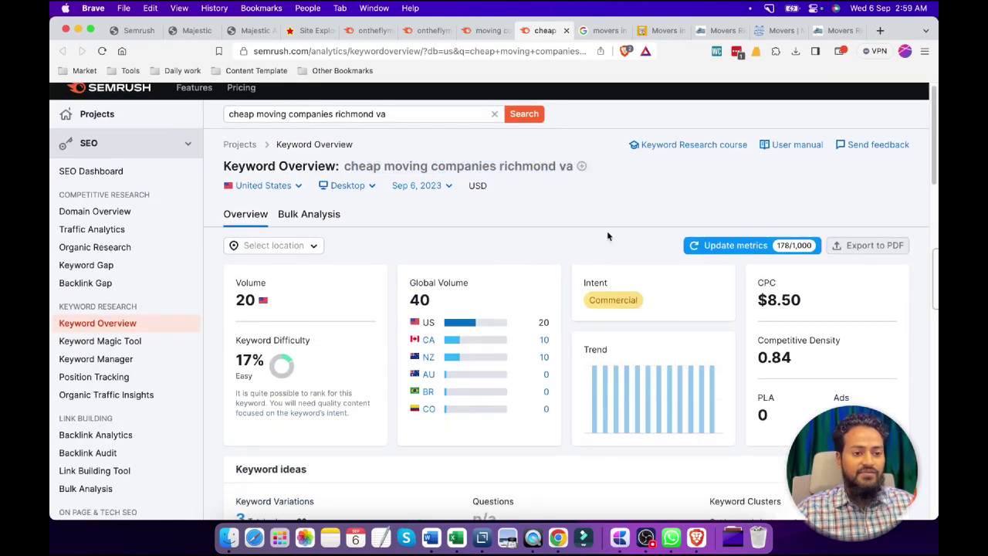
scroll(609, 236, "down", 3)
Return to ontheflymovingguys.com's filtered organic positions and examine the keywords' intent, position, volume, difficulty and ranking URLs.
left_click(428, 31)
scroll(670, 257, "down", 2)
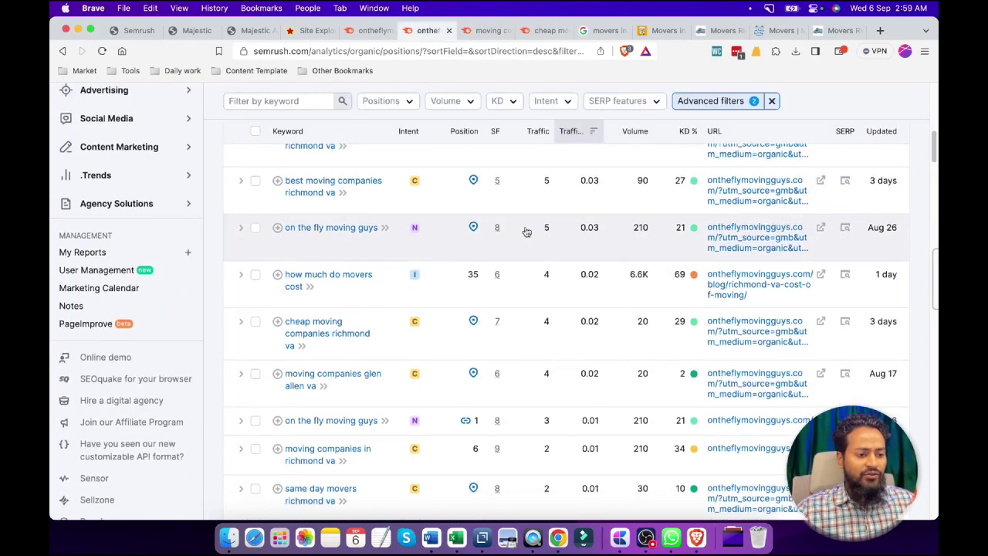
scroll(671, 258, "down", 5)
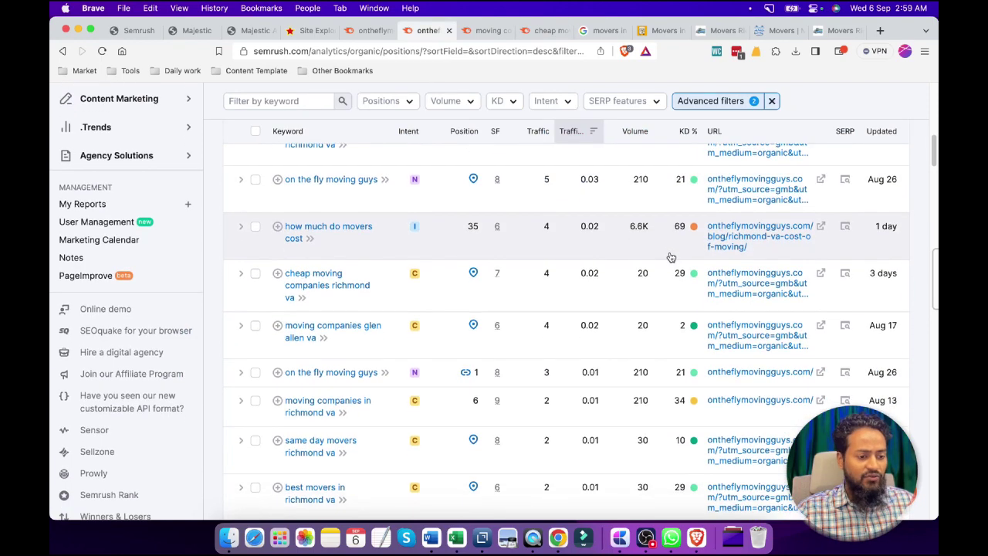
scroll(671, 257, "down", 1)
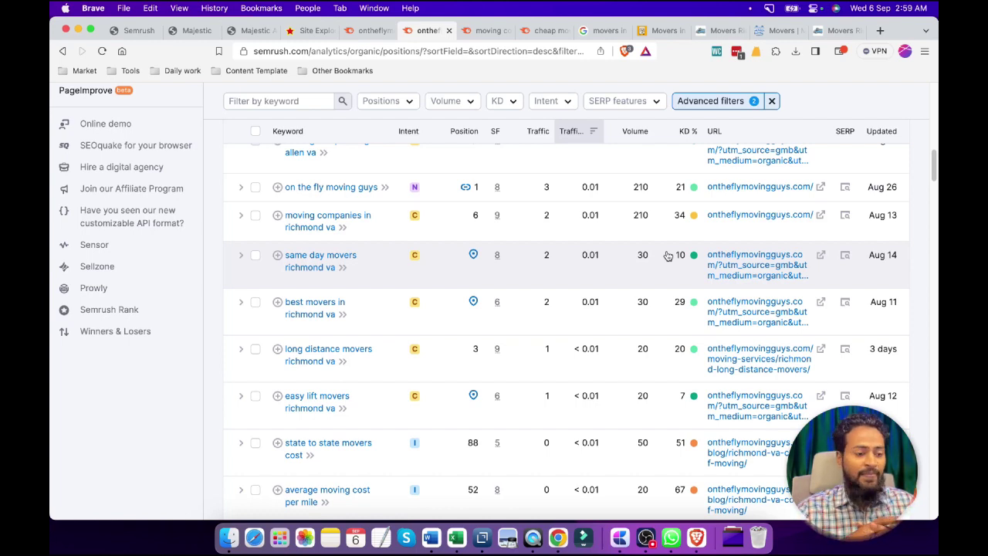
scroll(668, 256, "down", 2)
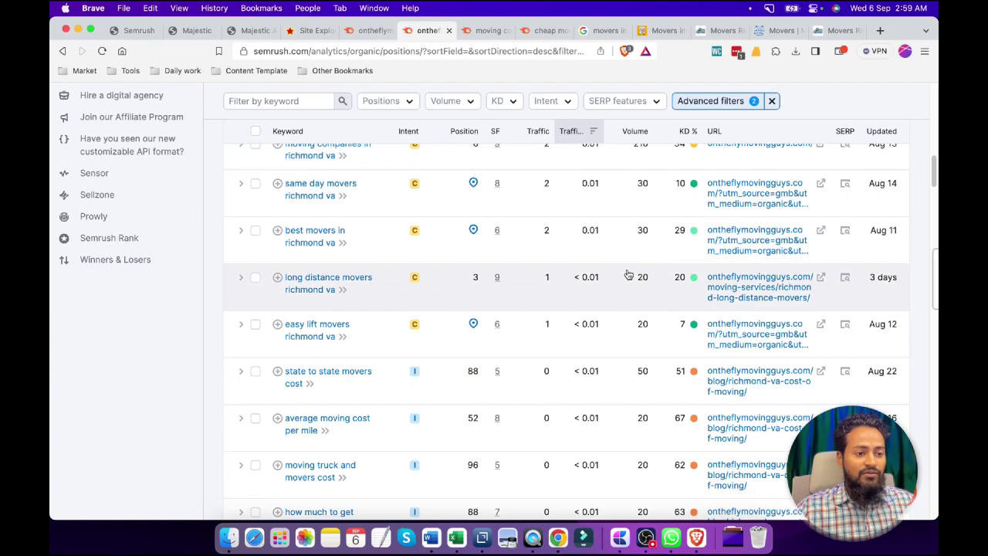
scroll(629, 274, "down", 1)
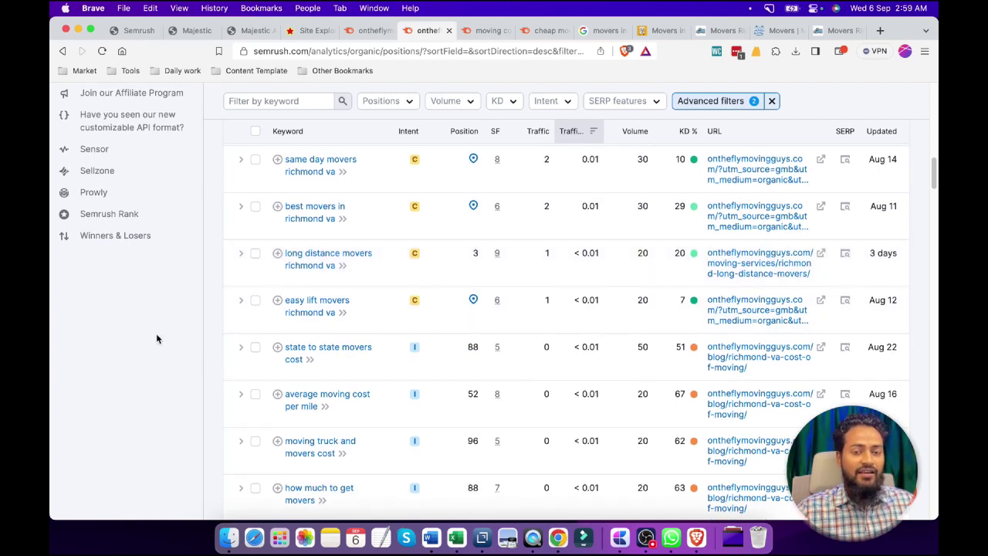
scroll(156, 337, "down", 3)
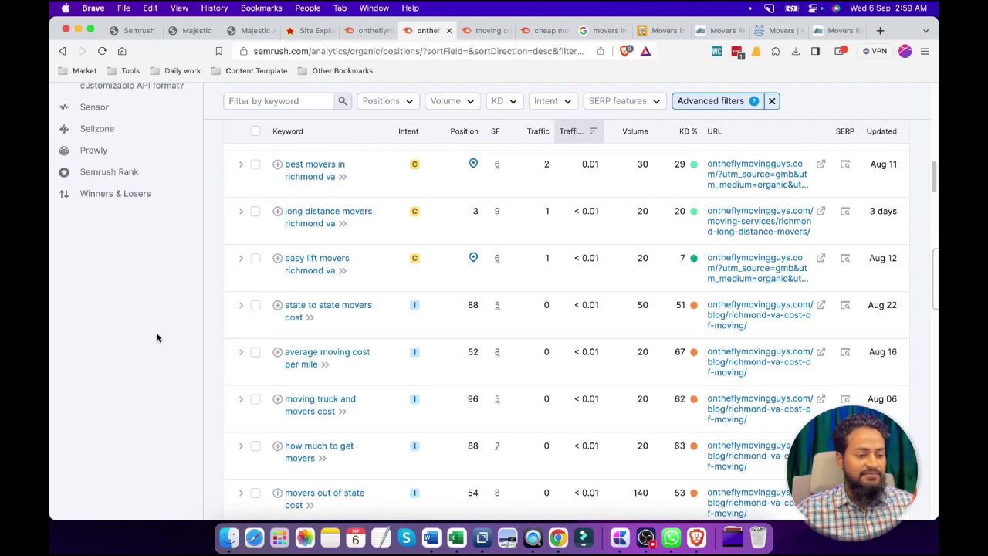
scroll(157, 336, "down", 2)
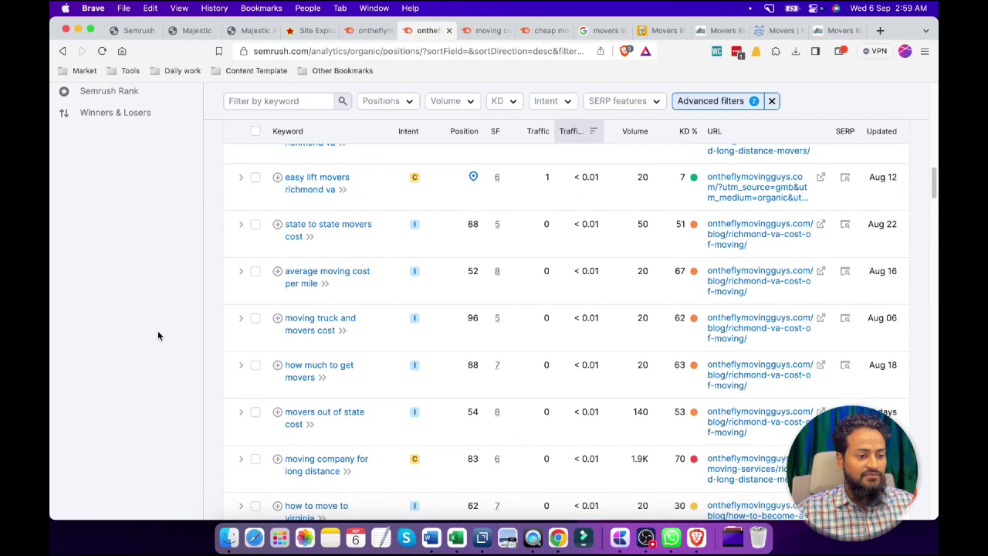
scroll(159, 335, "down", 3)
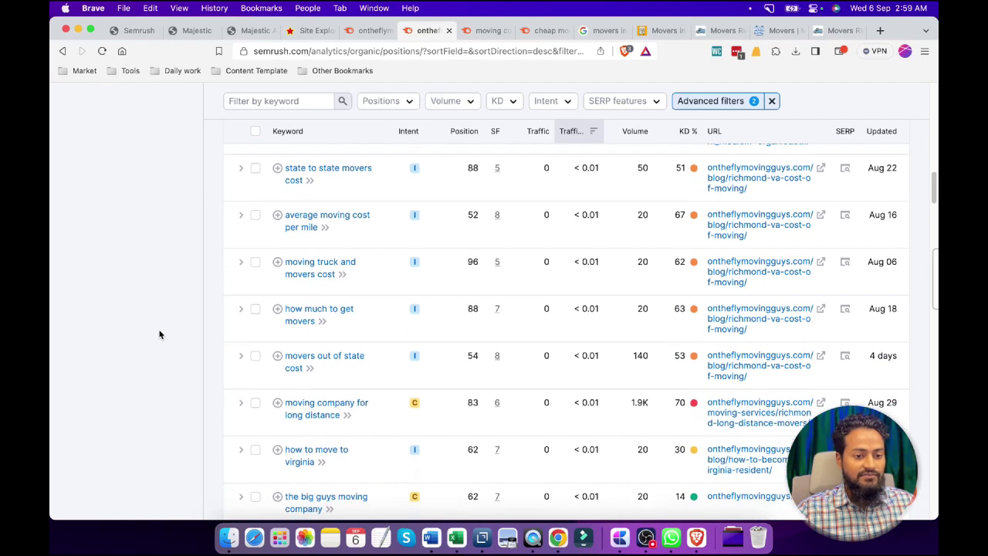
scroll(160, 334, "down", 2)
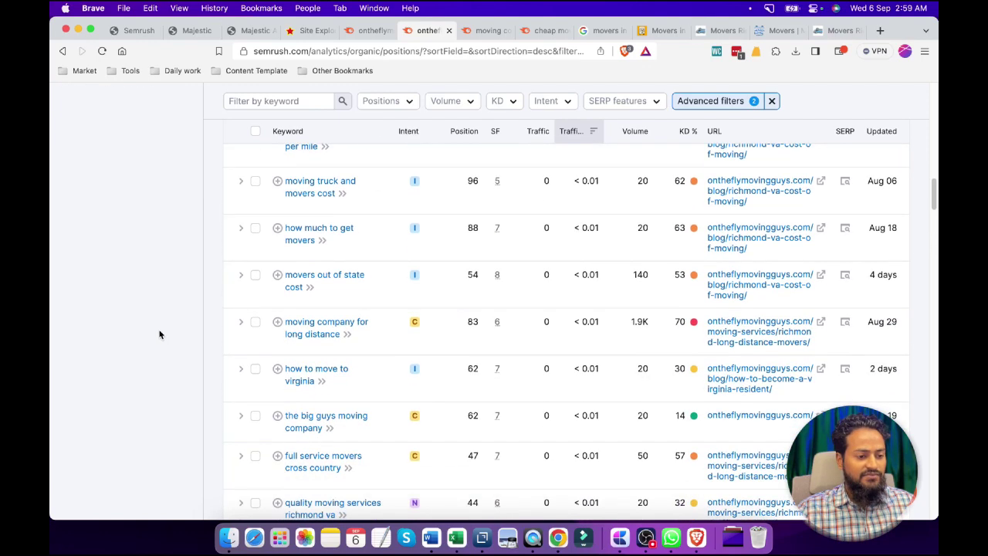
scroll(160, 334, "down", 2)
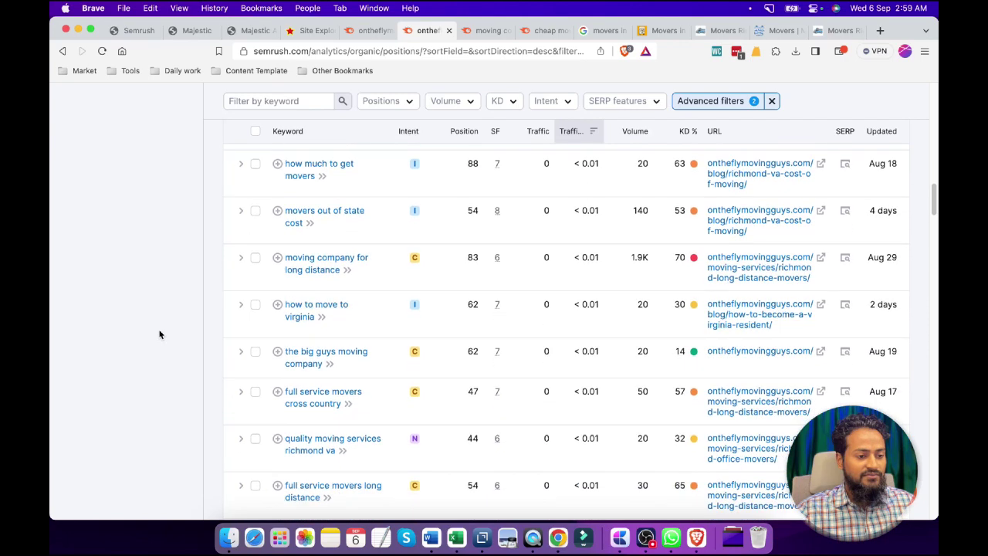
scroll(160, 334, "down", 3)
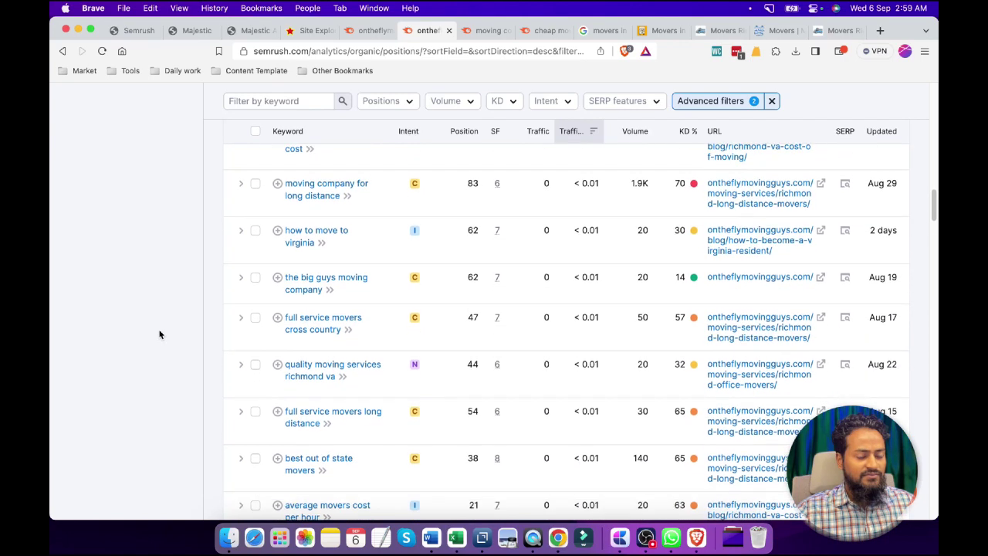
scroll(159, 333, "down", 3)
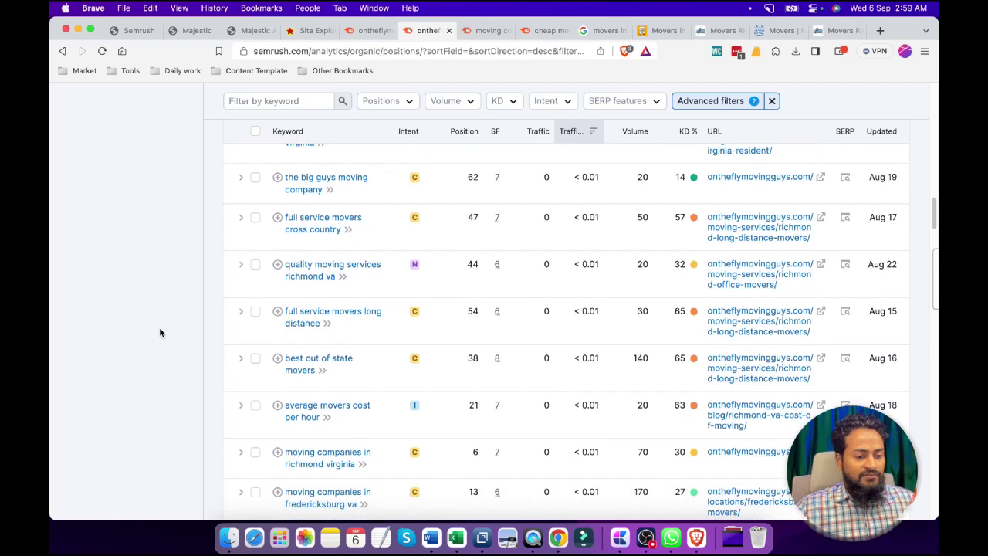
Find "cheap long distance moving company" further down the filtered keywords and open its Keyword Overview in a new tab.
scroll(162, 331, "down", 5)
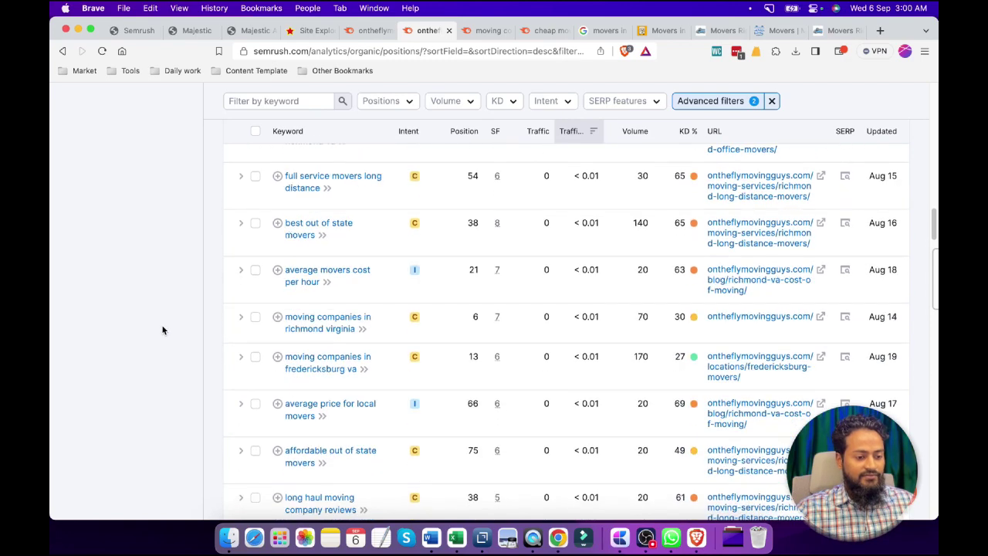
scroll(162, 330, "down", 1)
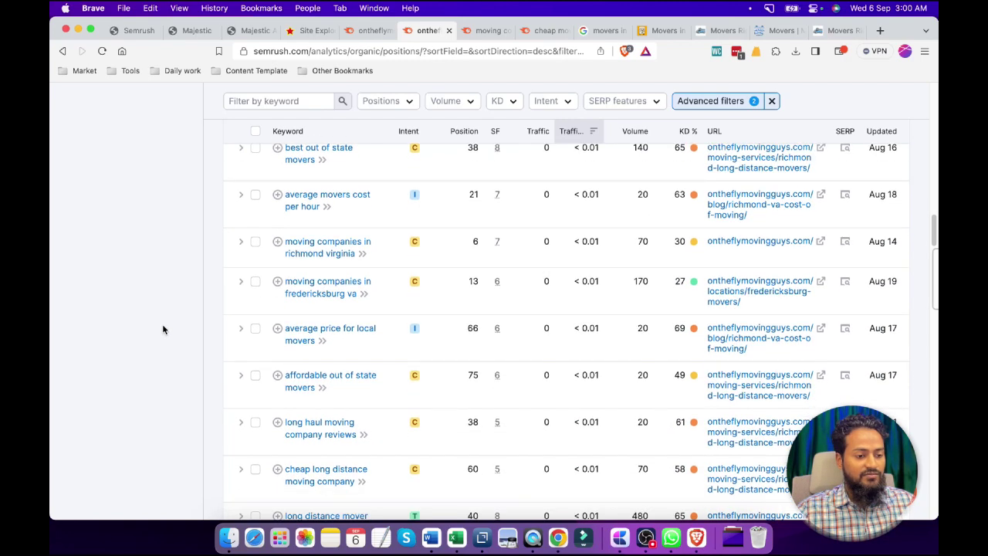
scroll(166, 326, "down", 1)
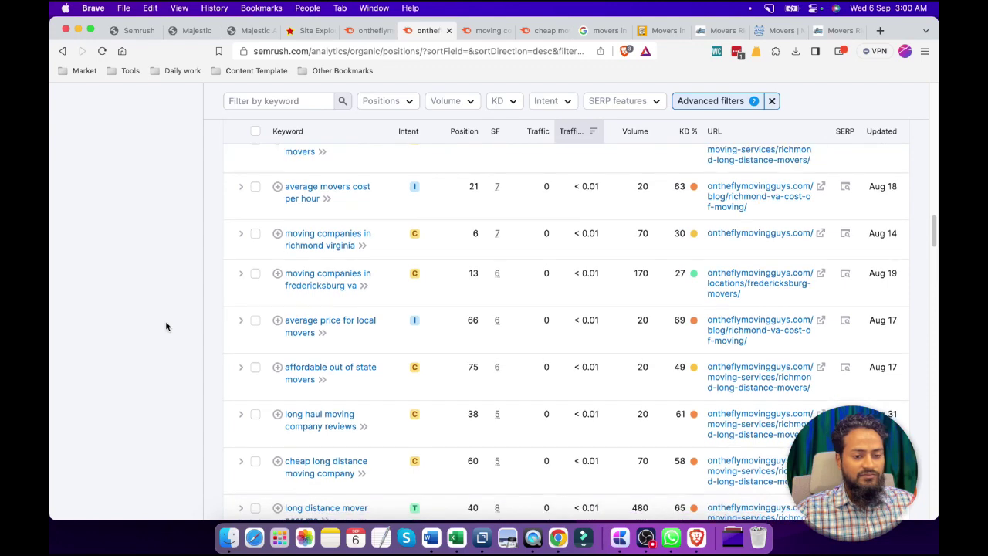
scroll(165, 326, "down", 1)
scroll(166, 327, "down", 1)
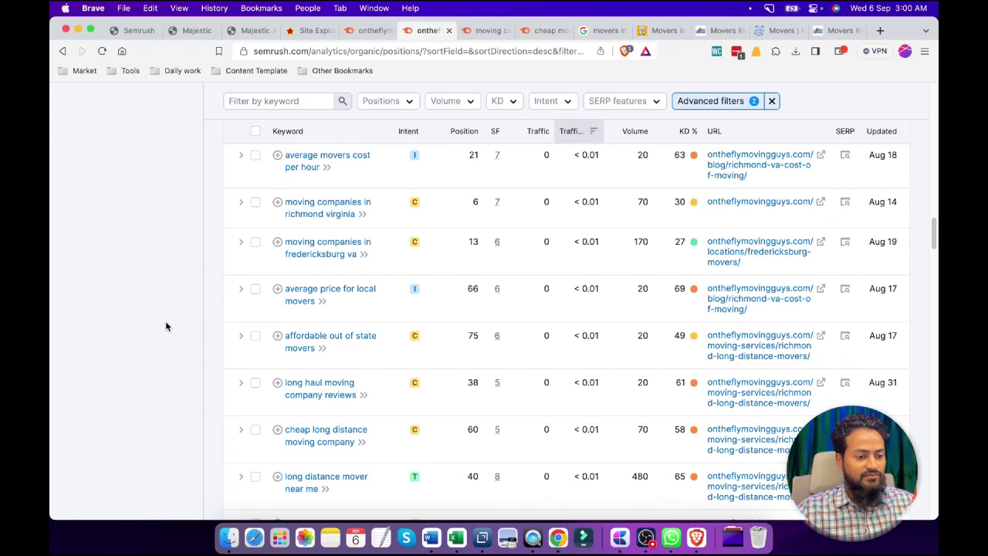
scroll(165, 327, "down", 3)
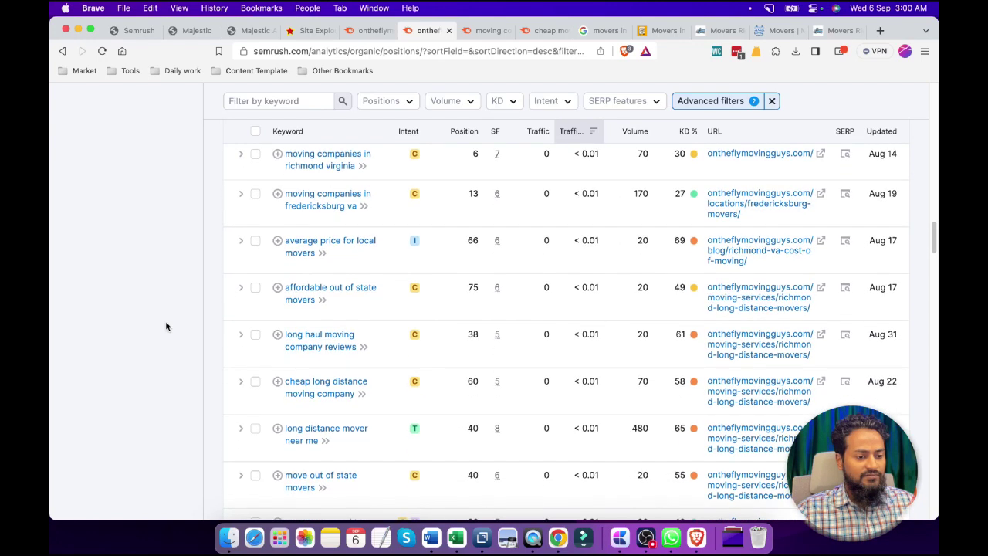
scroll(165, 327, "down", 1)
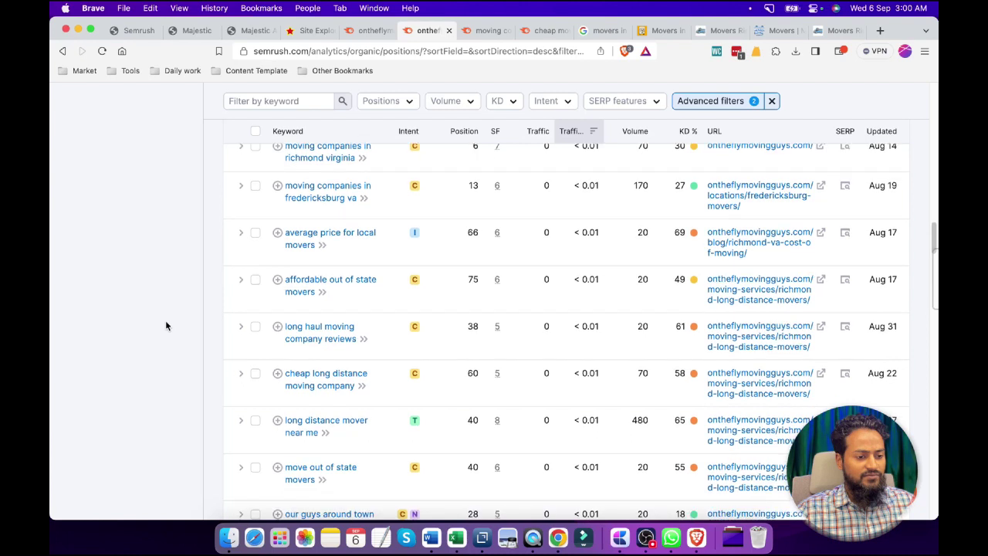
left_click(322, 388)
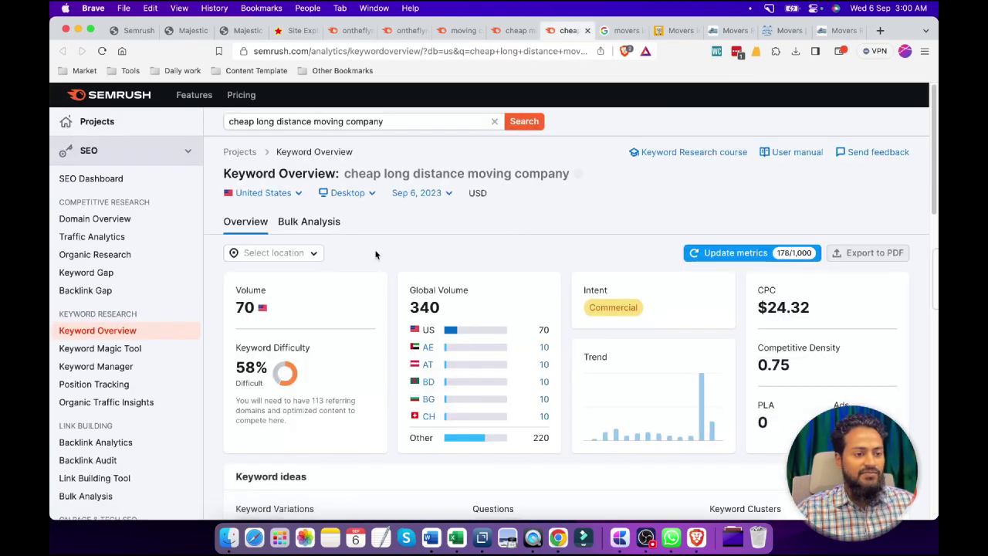
Review the Keyword Overview of "cheap long distance moving company", including its volume, difficulty and the authority and backlinks of its ranking pages.
scroll(506, 290, "down", 3)
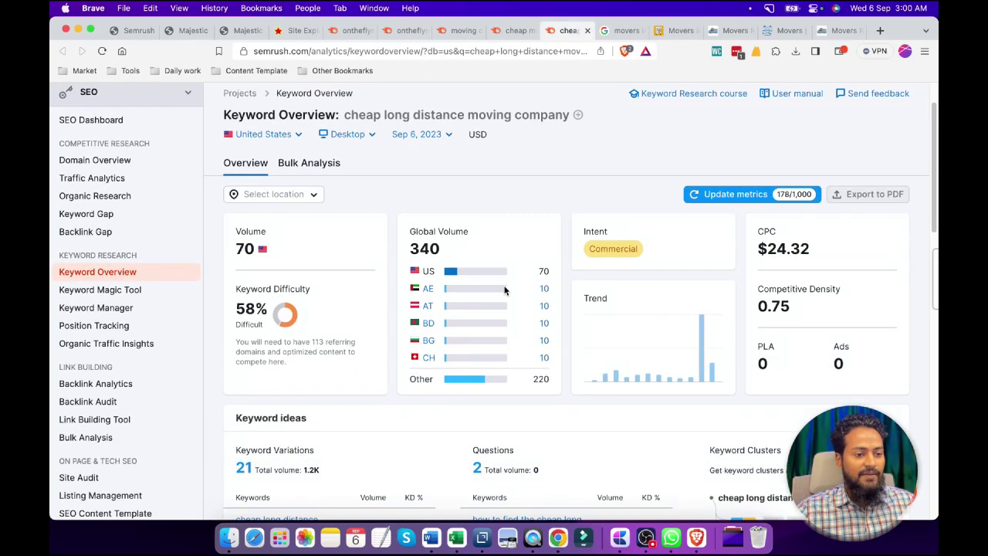
scroll(506, 289, "down", 6)
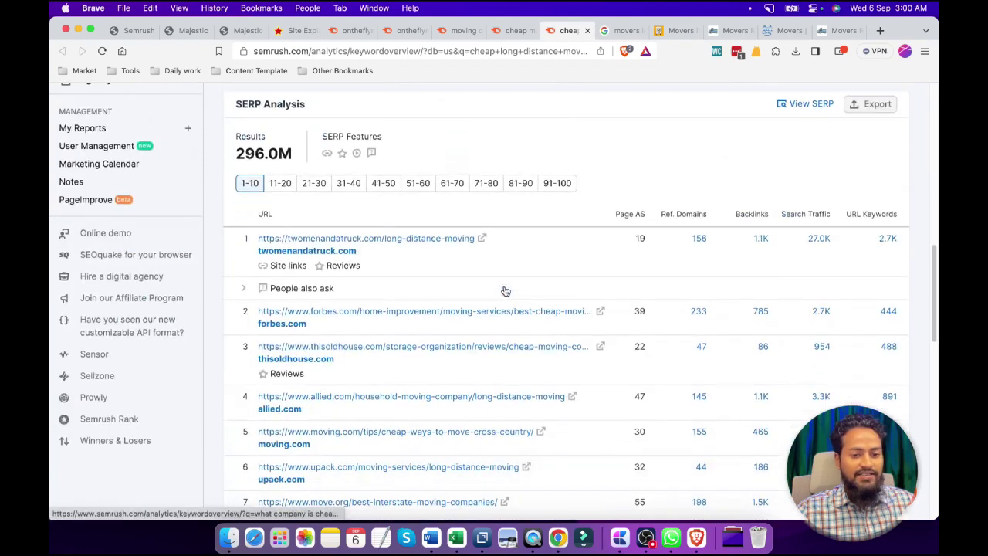
scroll(753, 309, "down", 1)
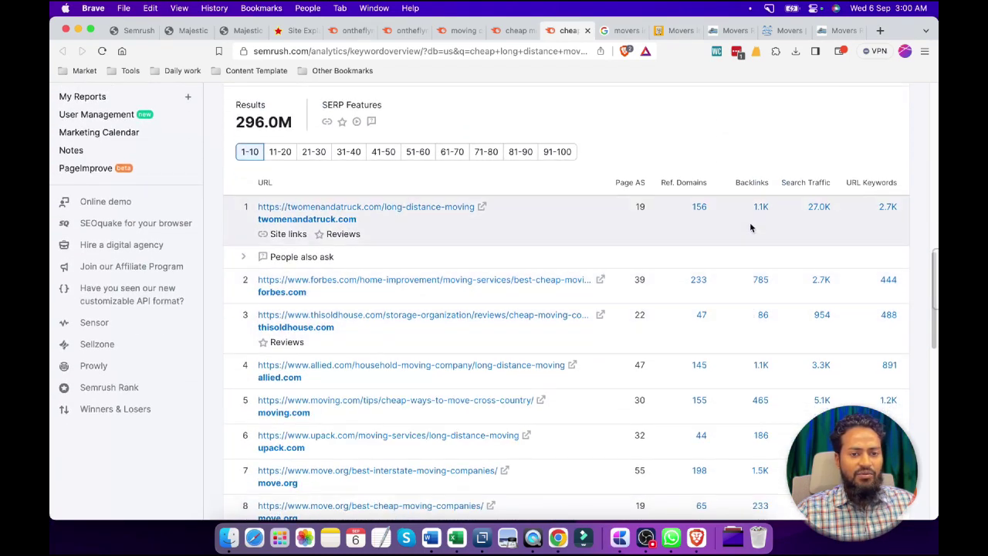
scroll(767, 348, "down", 2)
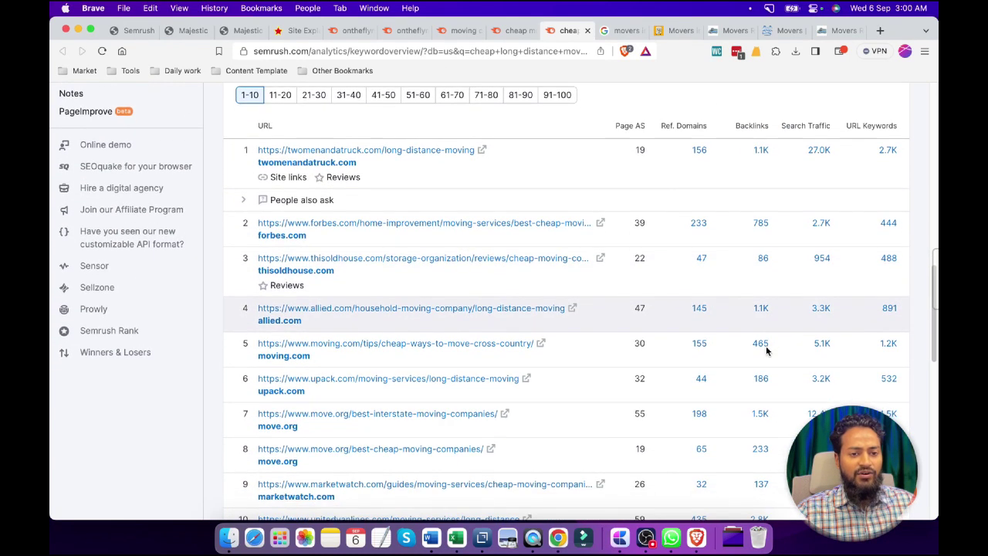
scroll(767, 351, "up", 15)
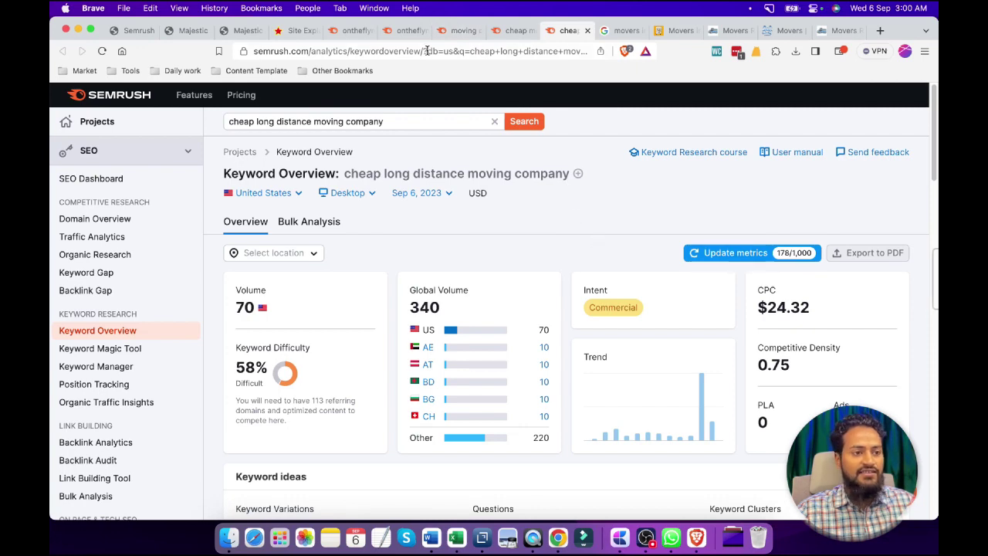
Revisit the Keyword Overview of "cheap moving companies richmond va" and check its wording and metrics.
left_click(513, 30)
scroll(363, 169, "up", 5)
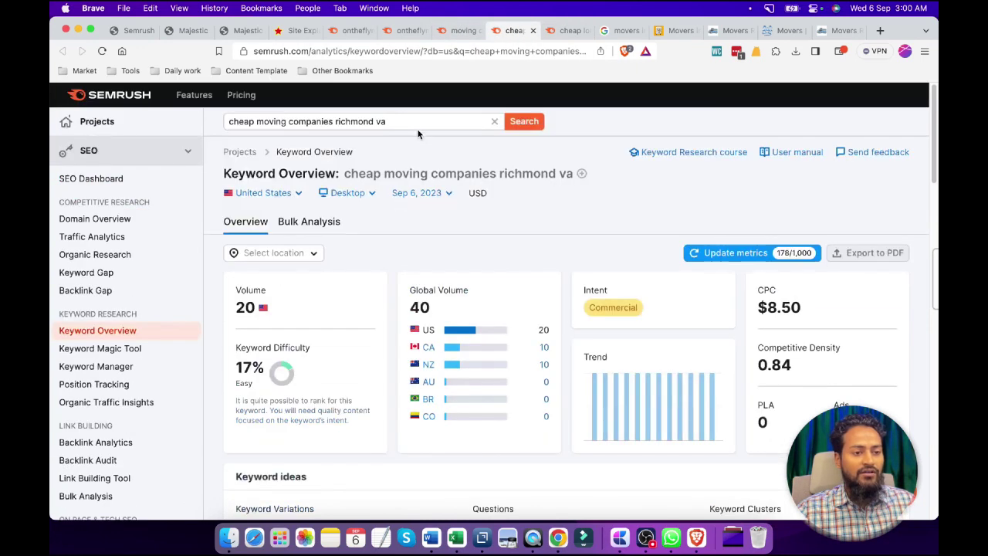
left_click(377, 121)
triple_click(377, 121)
left_click(552, 230)
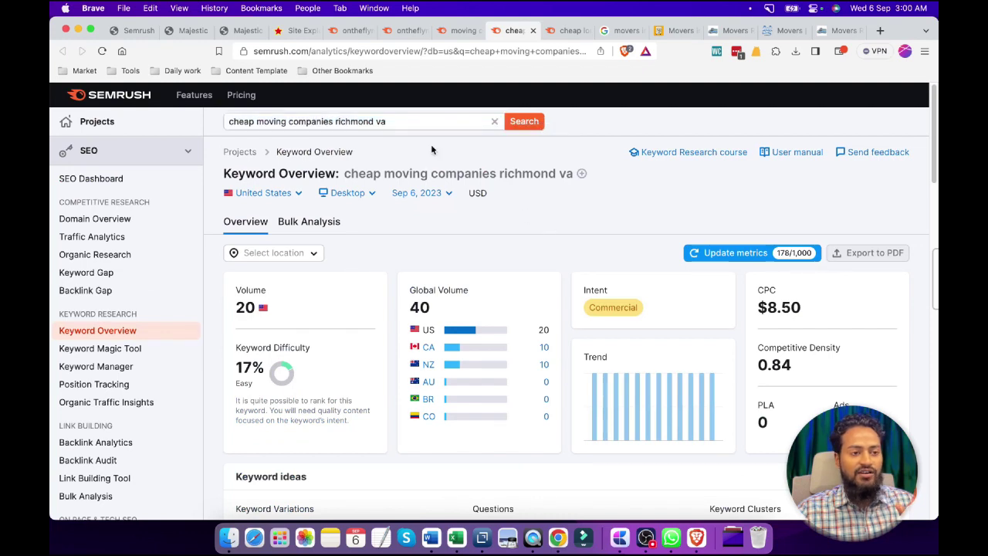
Find "best moving companies for seniors" in ontheflymovingguys.com's filtered organic positions and open its Keyword Overview in a new tab.
left_click(405, 30)
scroll(494, 289, "down", 10)
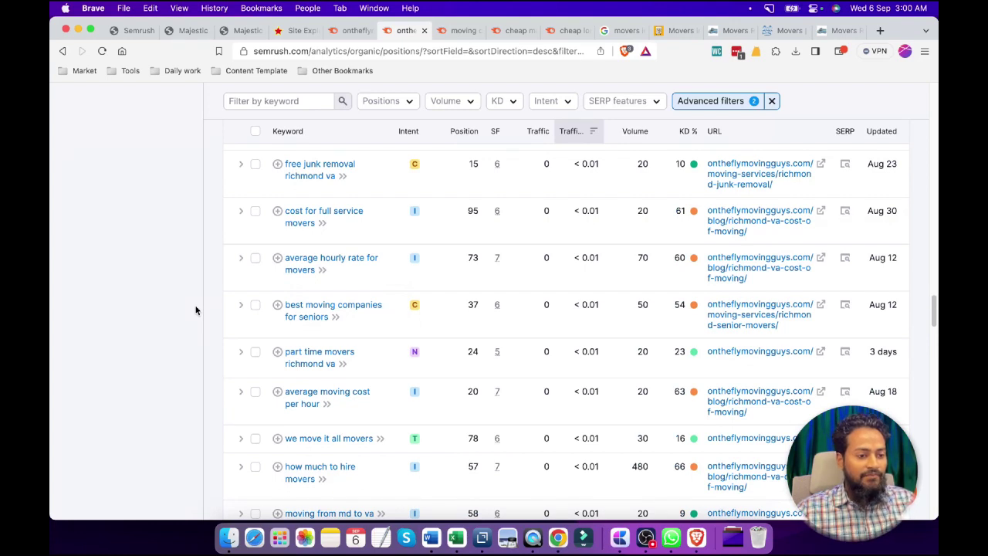
left_click(328, 313, "super")
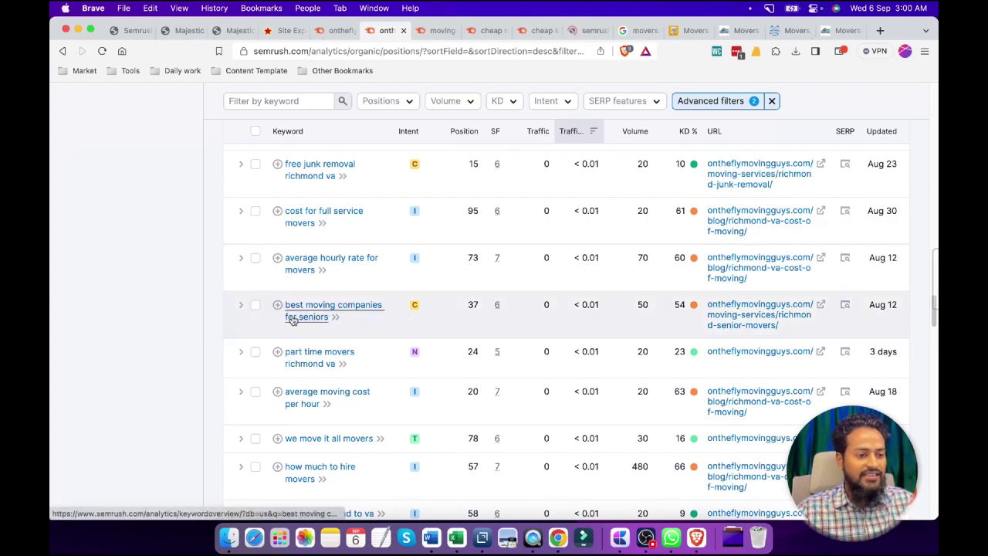
left_click(588, 31)
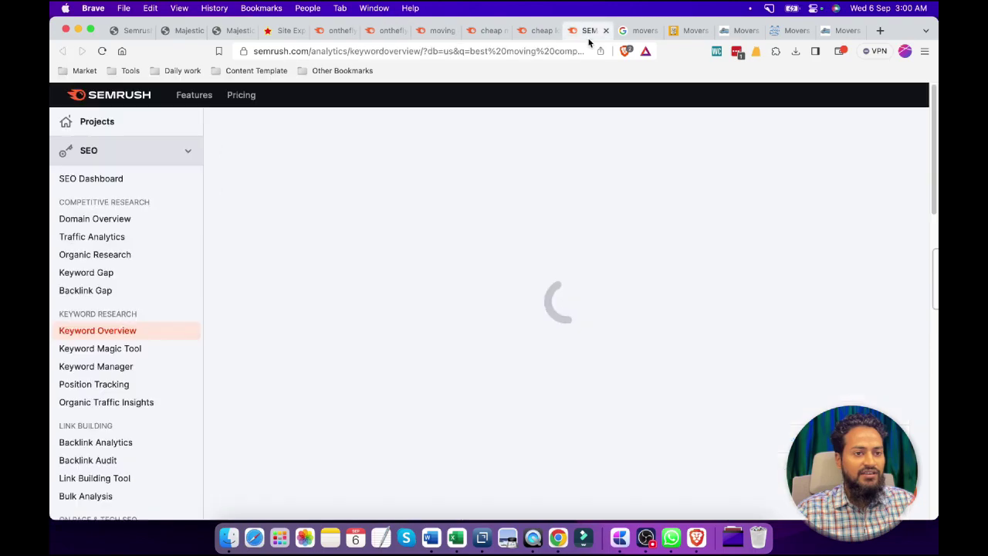
Examine the volume and difficulty of "best moving companies for seniors" and the authority, referring domains and backlinks in its SERP Analysis.
scroll(471, 294, "down", 3)
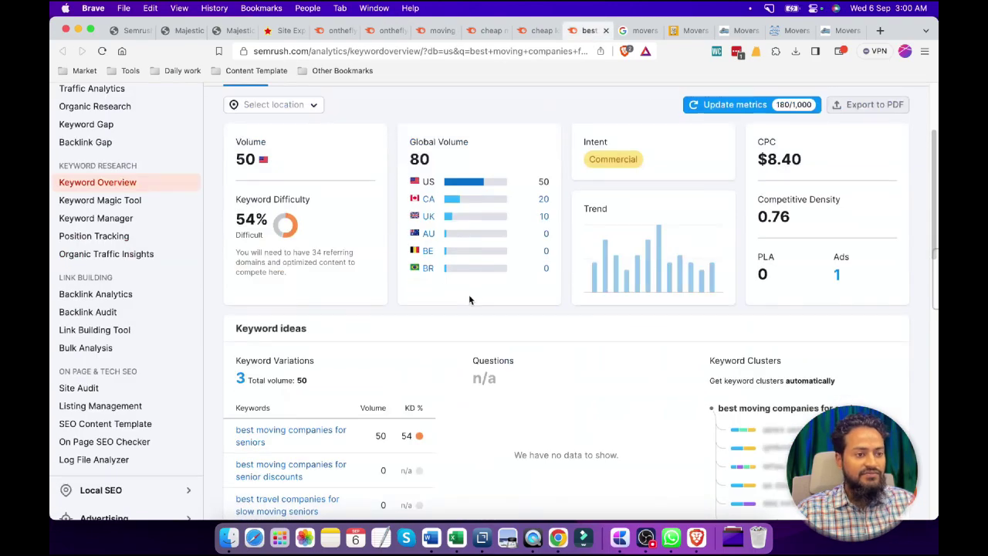
scroll(630, 307, "down", 15)
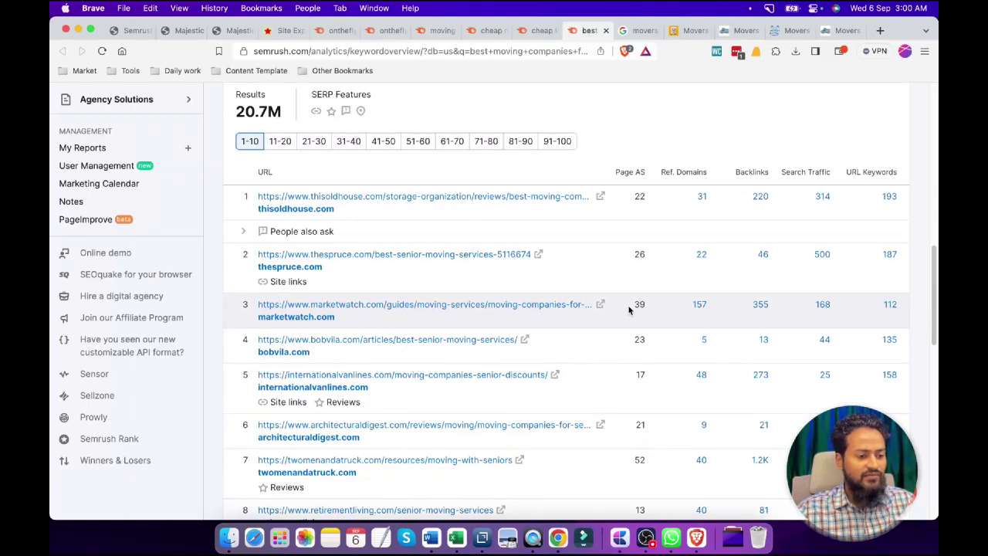
scroll(629, 308, "up", 2)
scroll(629, 309, "down", 1)
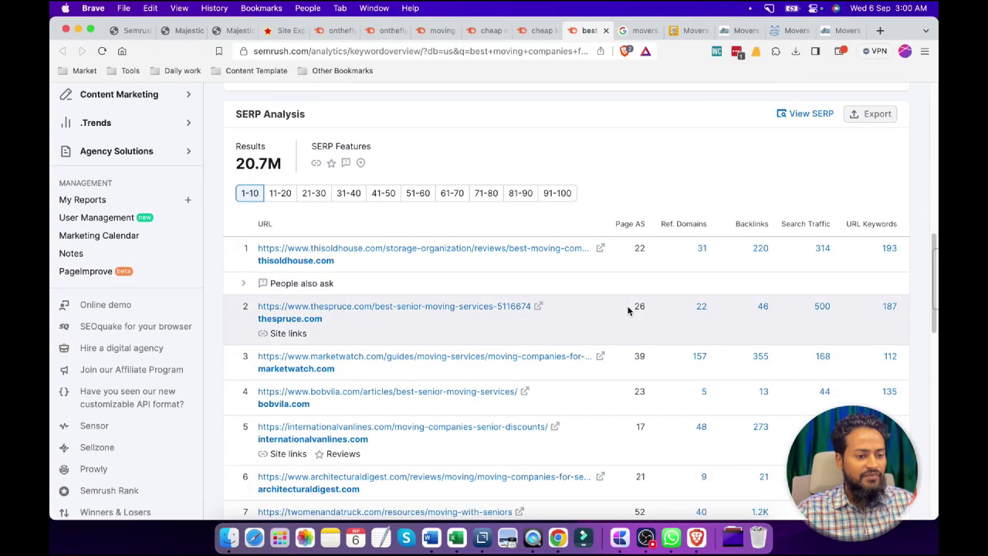
scroll(630, 309, "down", 1)
scroll(631, 311, "down", 1)
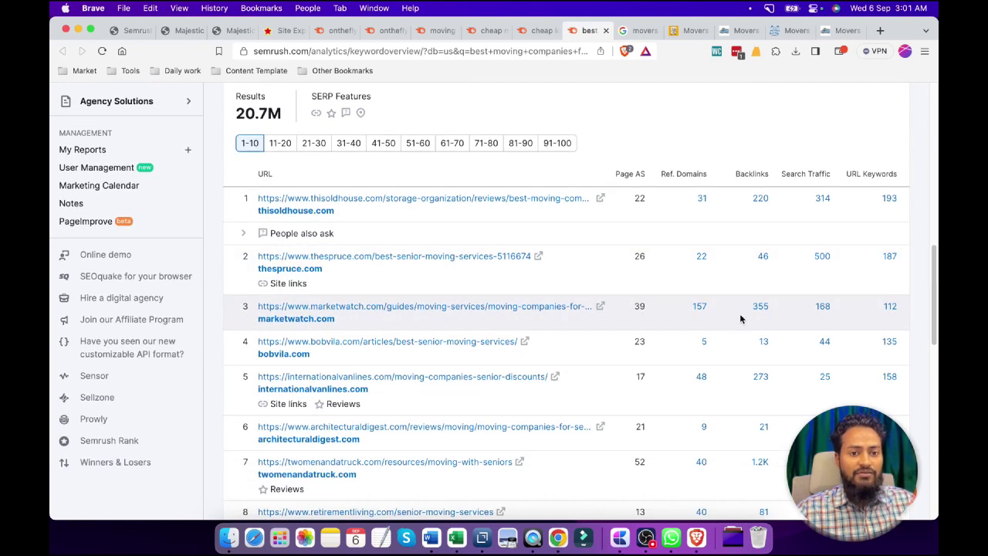
Open the ranking thespruce.com, marketwatch.com and bobvila.com pages from the SERP Analysis in new tabs.
left_click(531, 257, "super")
left_click(595, 306, "super")
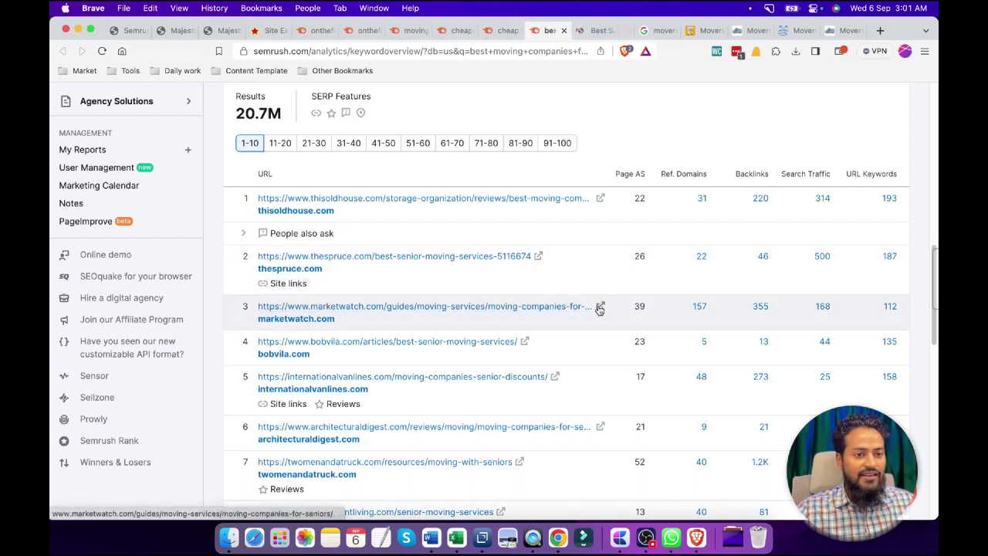
left_click(522, 343, "super")
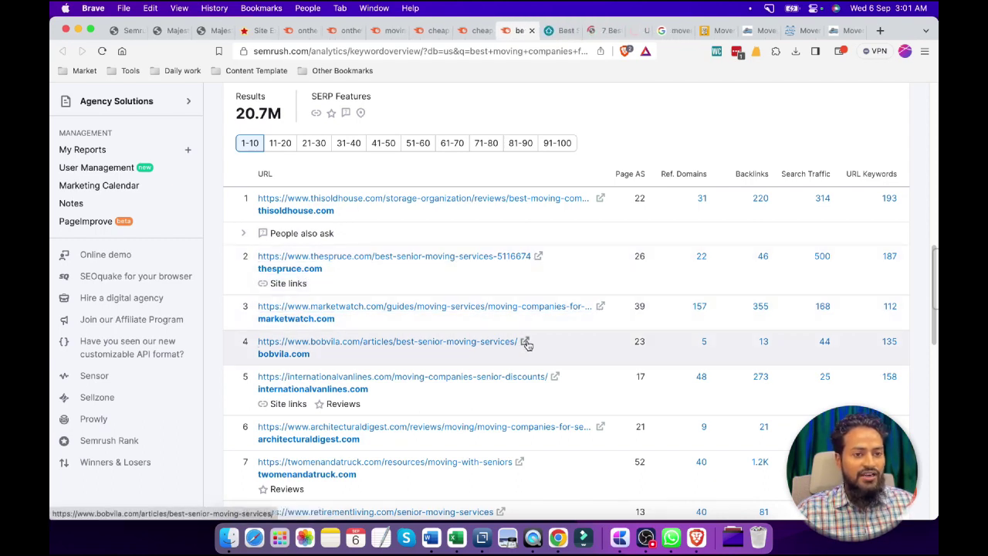
Look through The Spruce and MarketWatch articles on senior moving services to judge what kind of content ranks.
left_click(544, 30)
scroll(537, 349, "down", 2)
scroll(656, 406, "down", 15)
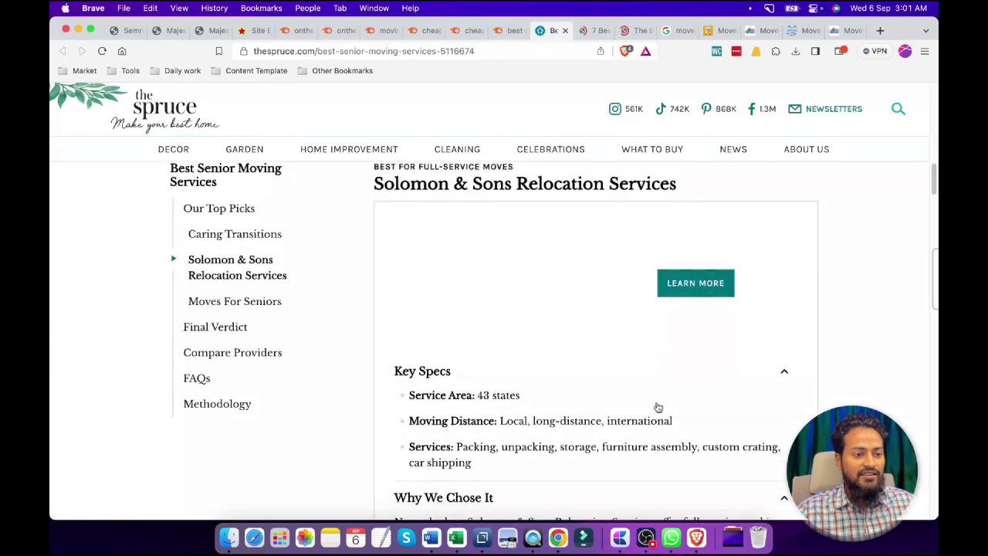
scroll(684, 415, "up", 20)
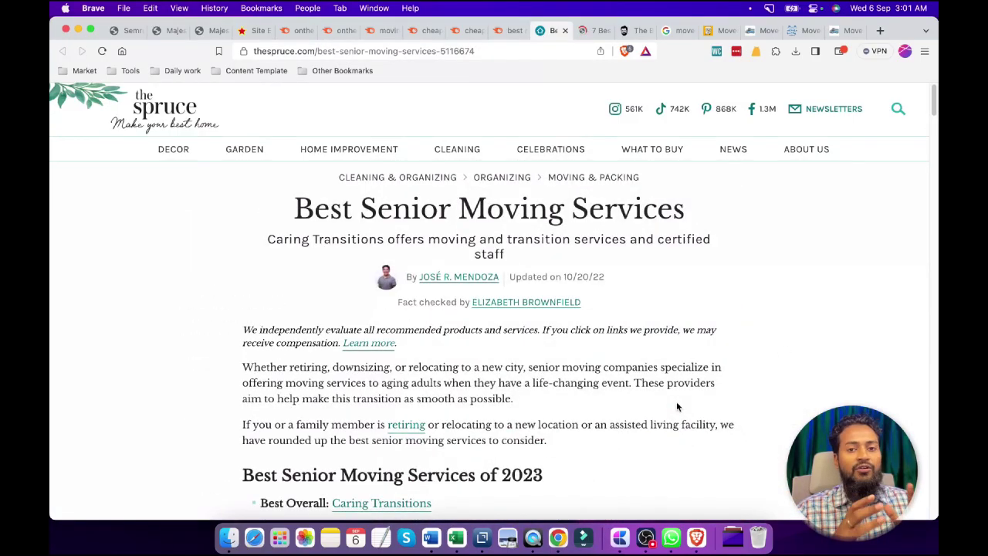
left_click(595, 30)
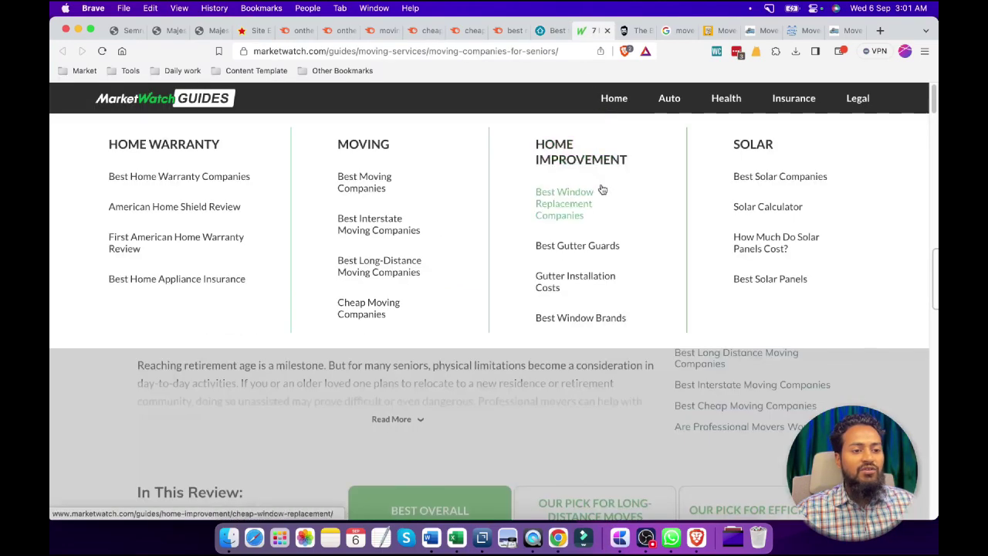
scroll(734, 429, "down", 2)
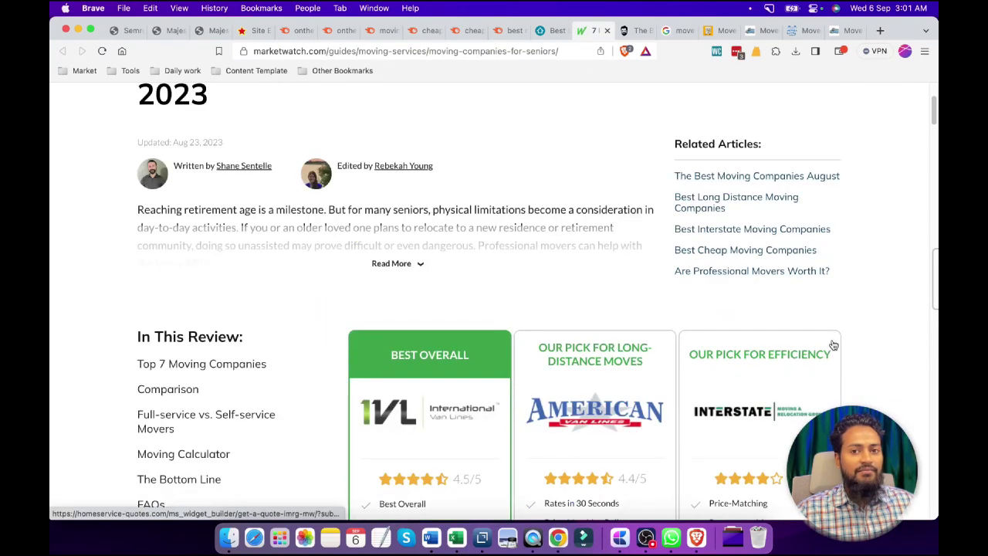
scroll(833, 349, "up", 2)
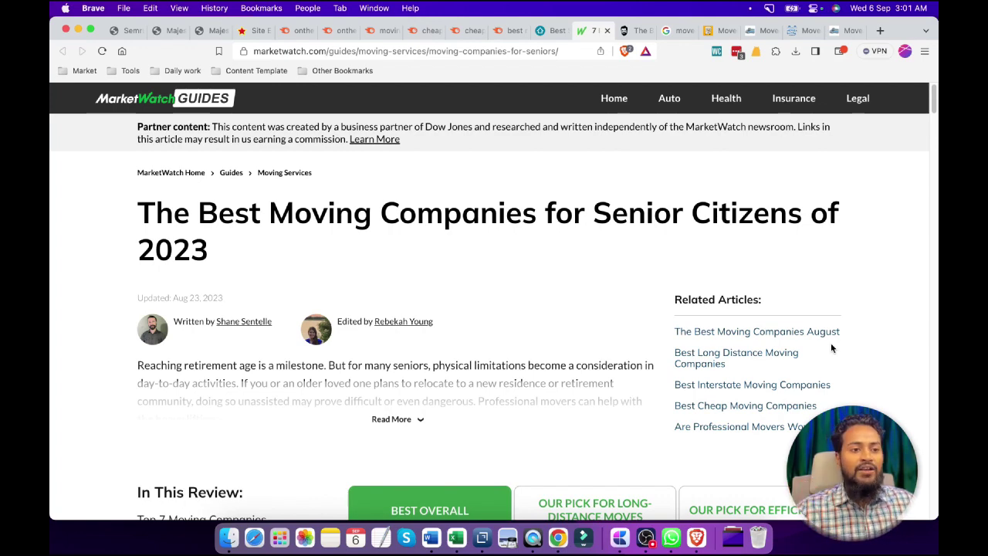
Return to the "best moving companies for seniors" overview and check the remaining top-ten ranking URLs.
left_click(505, 31)
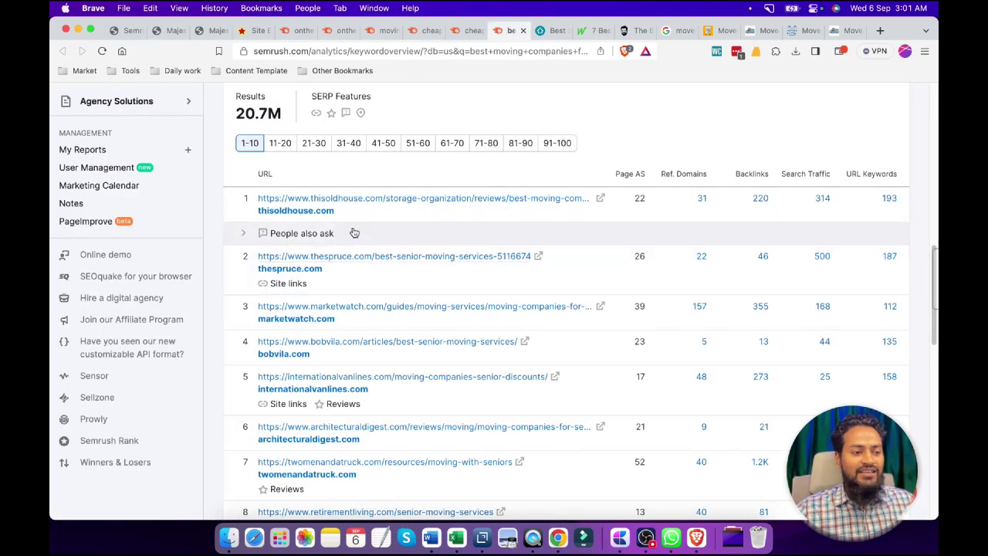
scroll(391, 355, "down", 1)
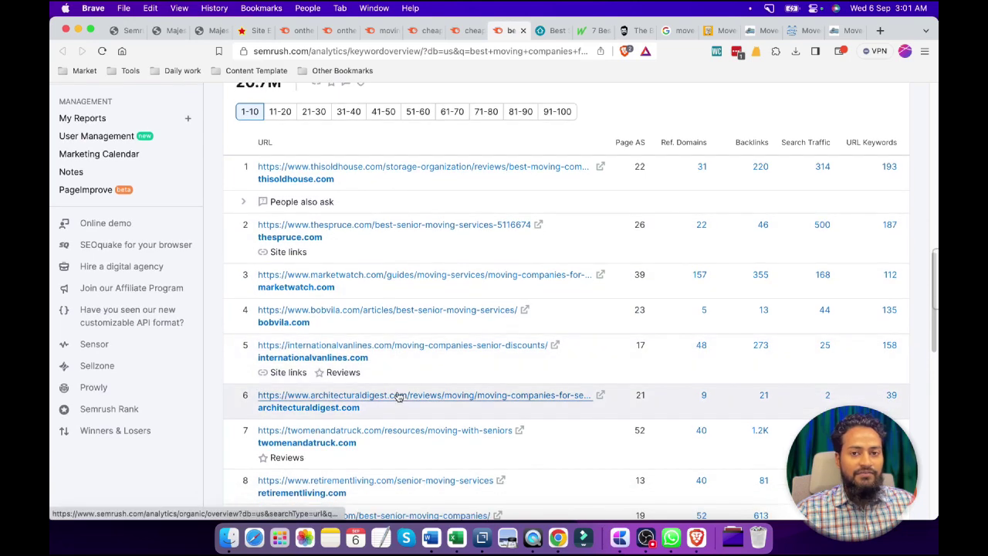
scroll(399, 393, "up", 10)
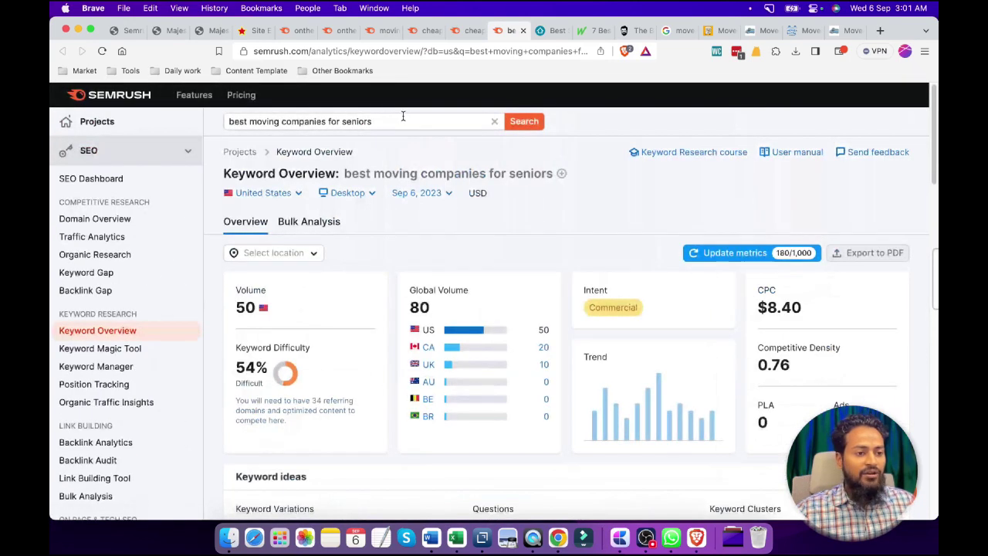
Compare the wording of "best moving companies for seniors" with "cheap long distance moving company" in their Keyword Overviews.
left_click_drag(399, 117, 224, 121)
left_click(589, 229)
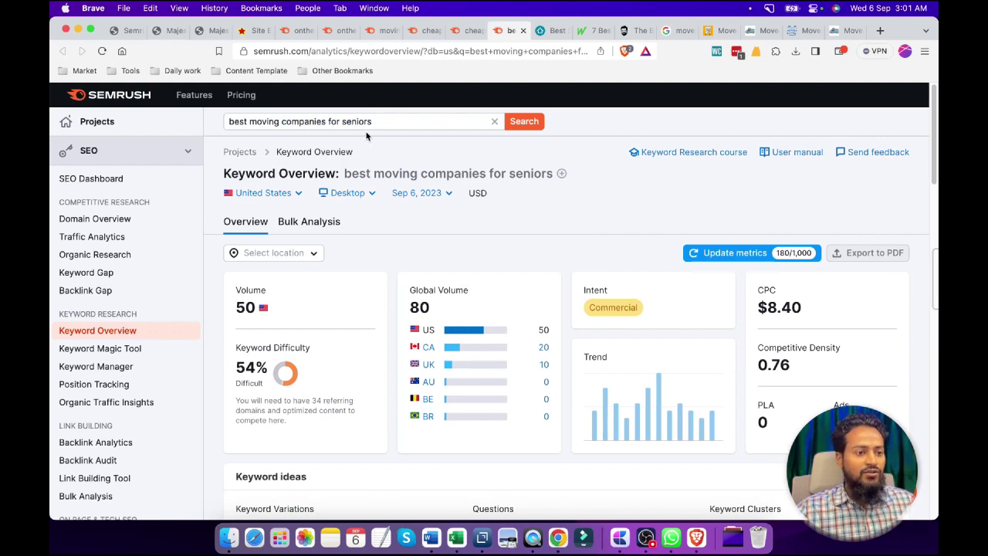
left_click_drag(390, 121, 231, 120)
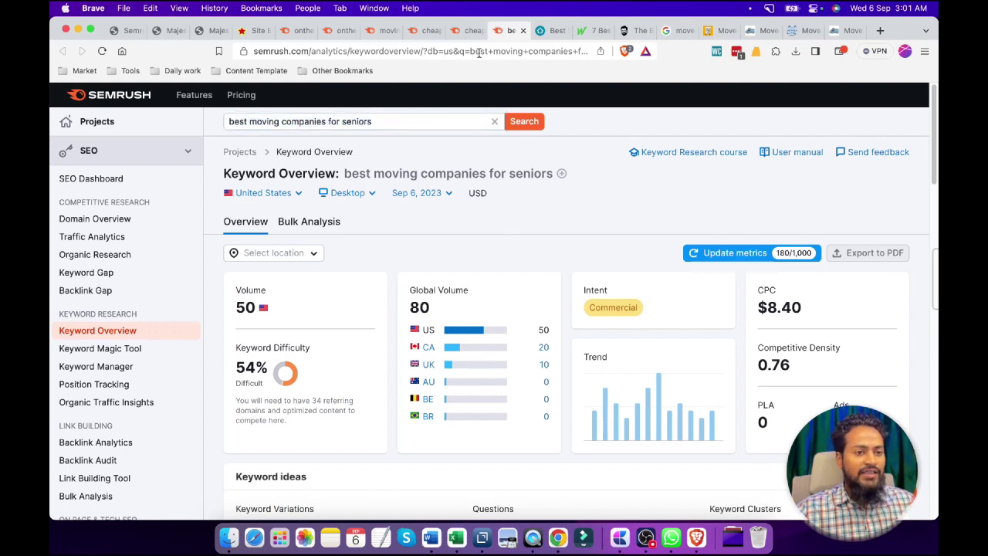
left_click(455, 31)
left_click_drag(384, 121, 182, 115)
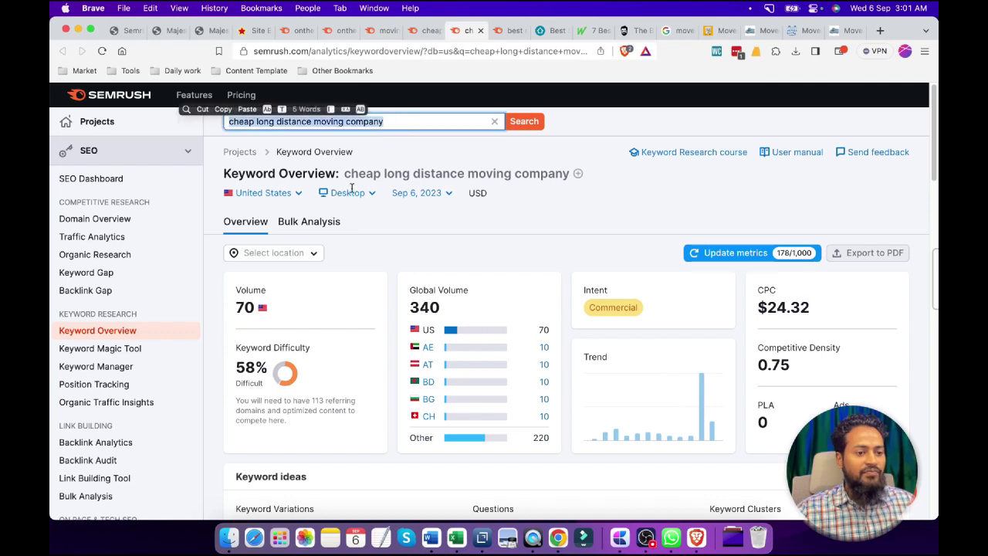
left_click(588, 230)
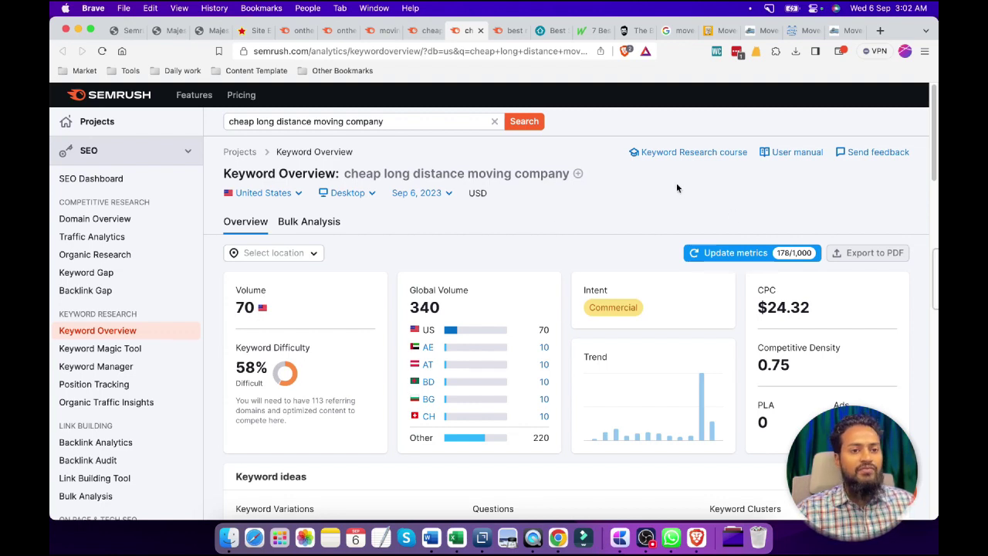
View the My Guys Moving & Storage and On The Fly Moving Guys homepages, and return to ontheflymovingguys.com's organic positions.
left_click(809, 32)
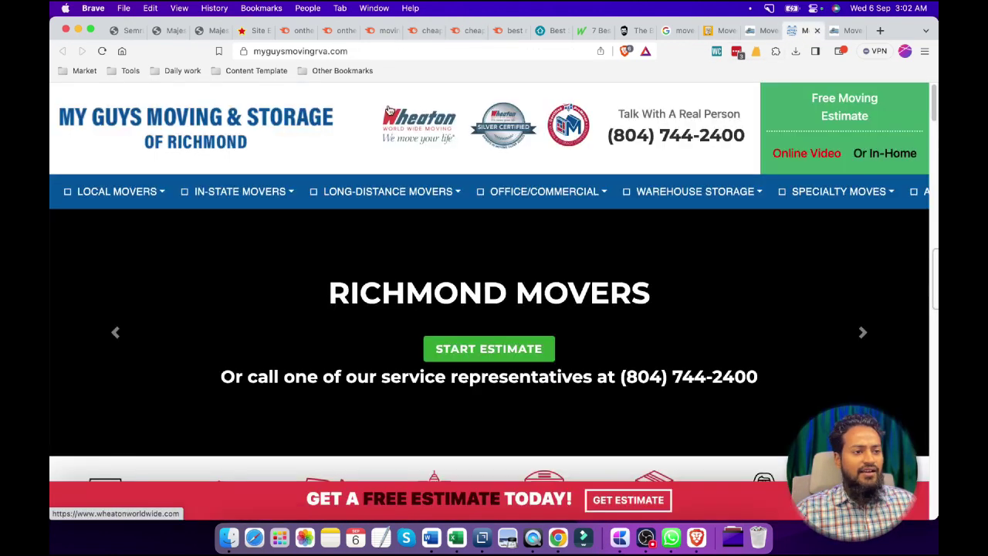
left_click(847, 33)
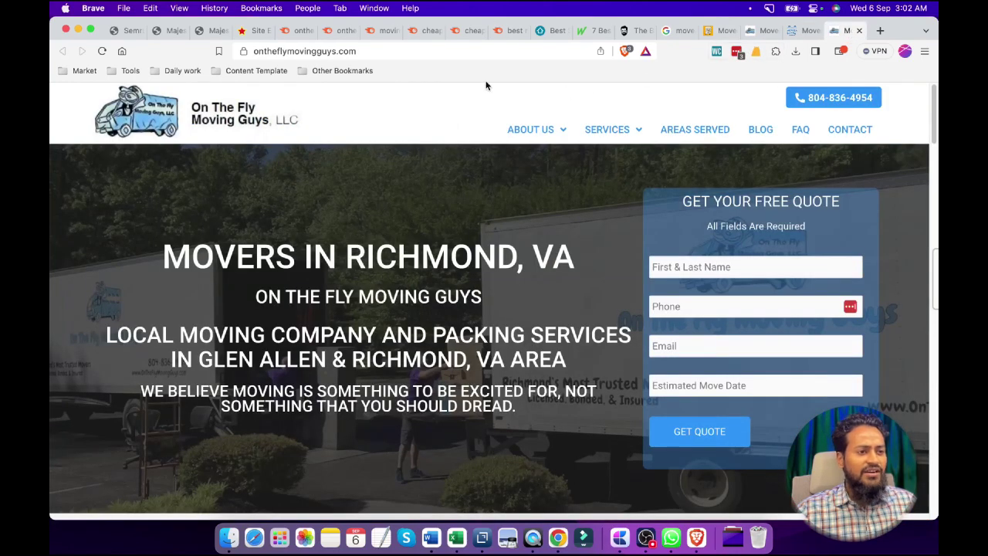
left_click(807, 33)
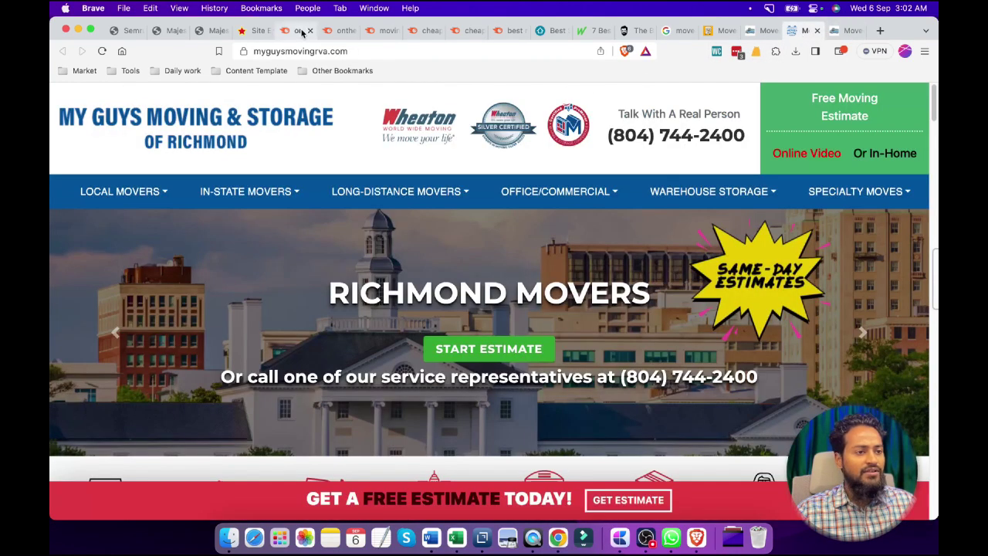
left_click(336, 31)
scroll(205, 151, "up", 10)
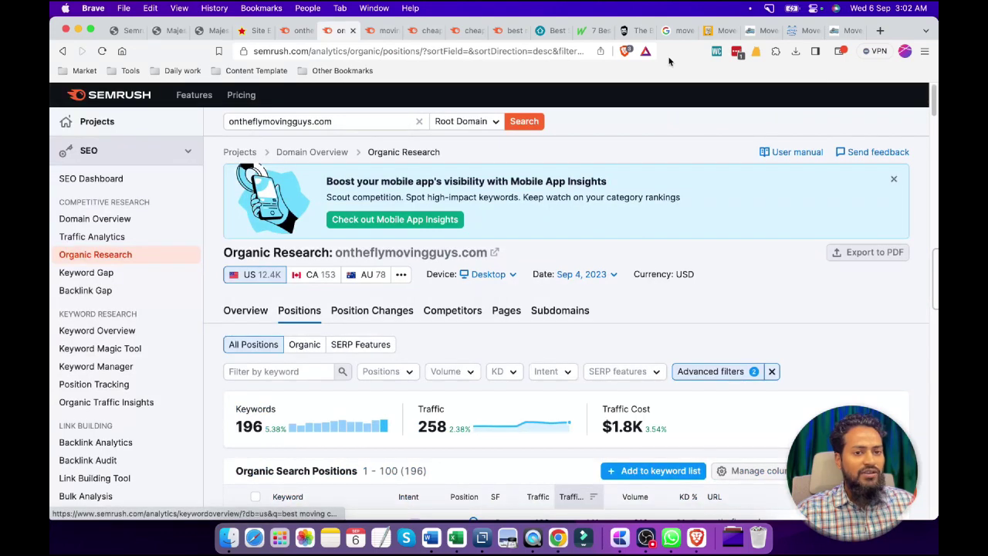
Copy the web address of the My Guys Moving & Storage of Richmond homepage.
left_click(793, 32)
left_click(301, 51)
key("super+c")
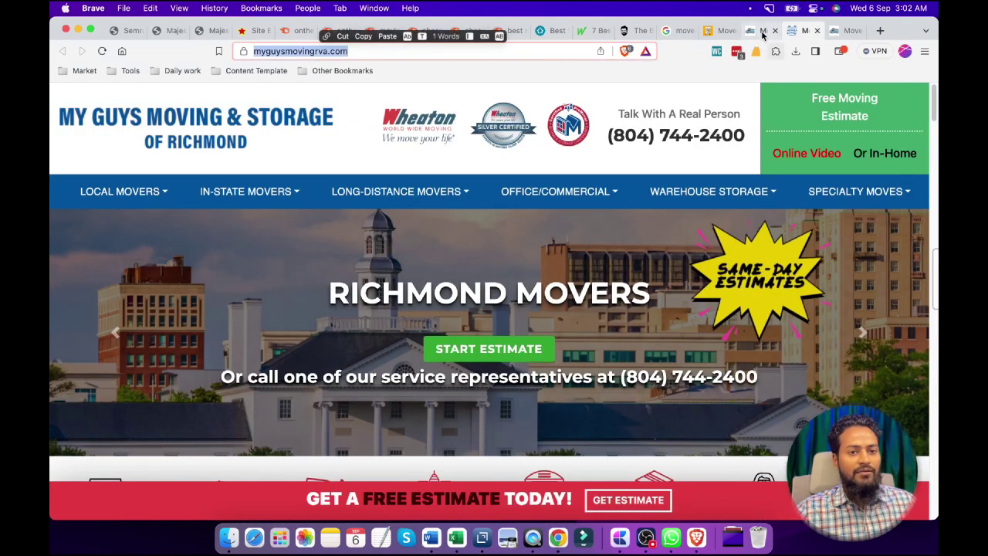
Check the On The Fly Moving Guys homepage address and select the full web address of the My Guys Moving & Storage homepage.
left_click(757, 33)
left_click(397, 53)
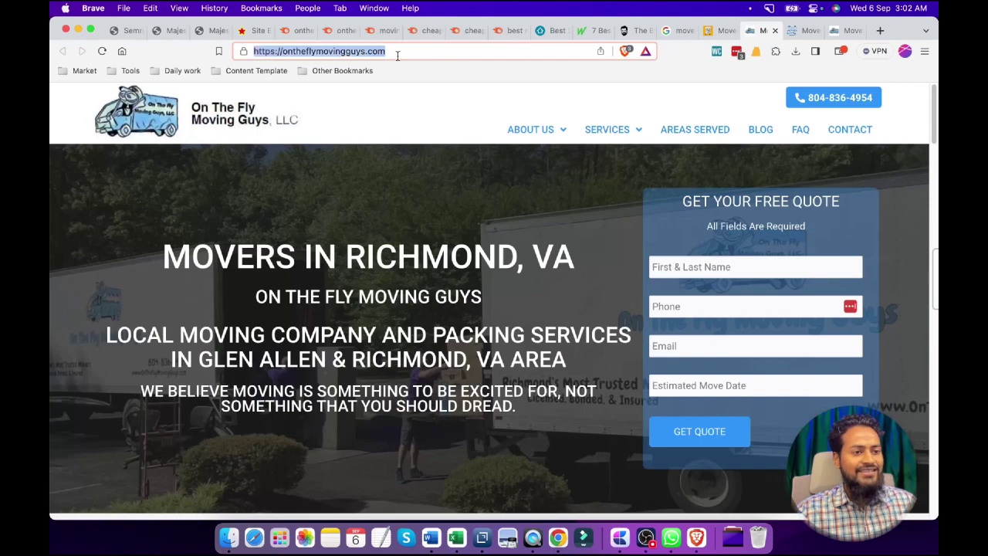
left_click(801, 32)
double_click(371, 49)
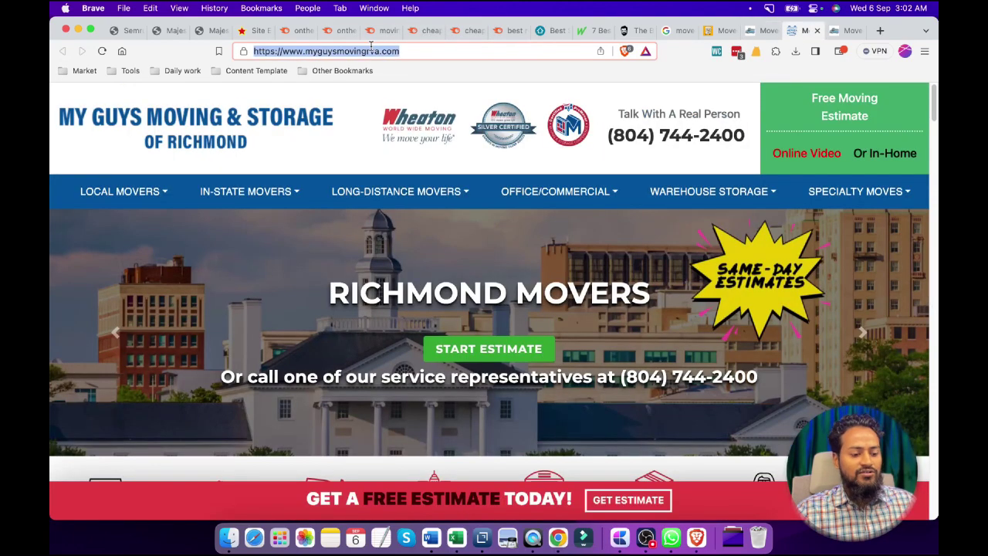
left_click(297, 30)
scroll(358, 139, "up", 2)
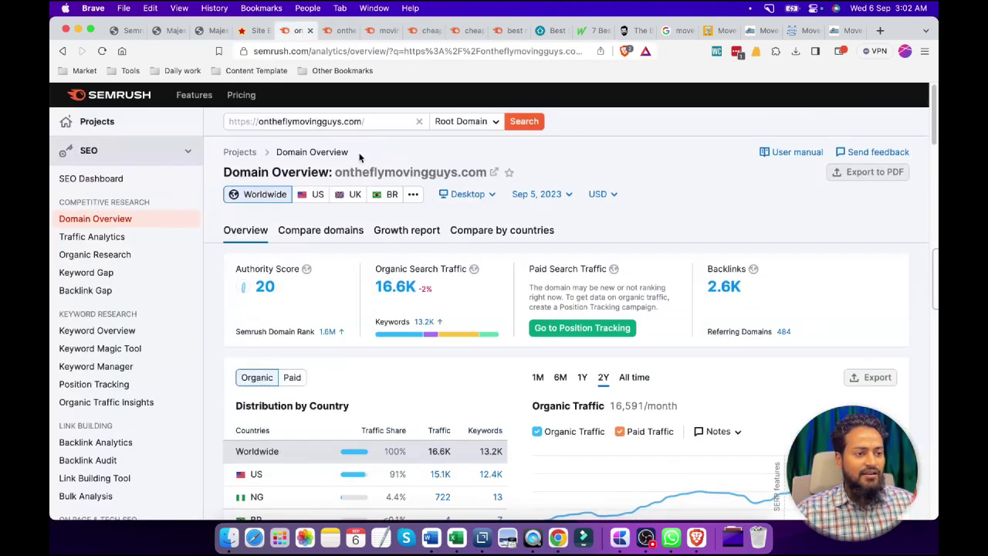
left_click(370, 121)
key("super+a")
key("super+v")
key("Return")
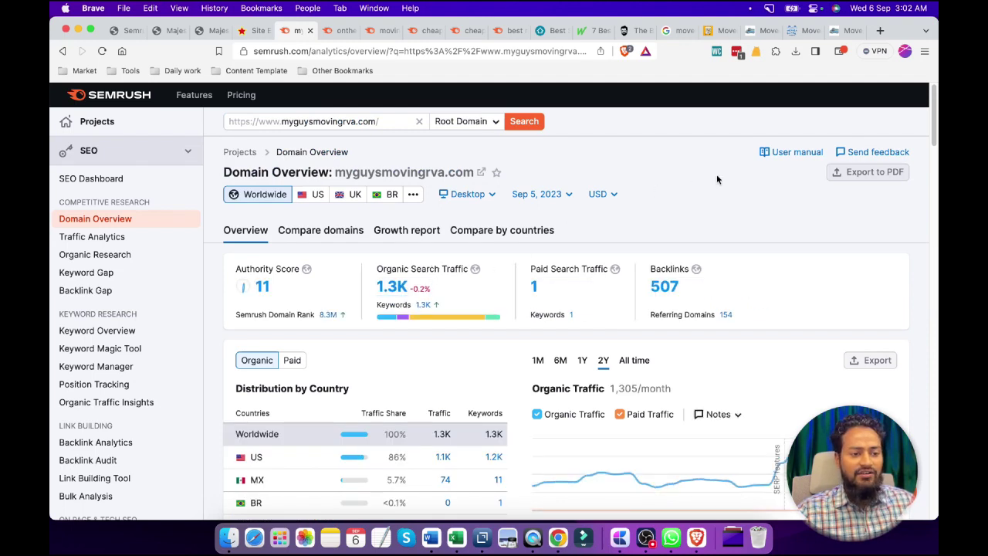
Open the organic positions of myguysmovingrva.com for the US database and look through the highest-traffic keywords.
scroll(679, 196, "down", 1)
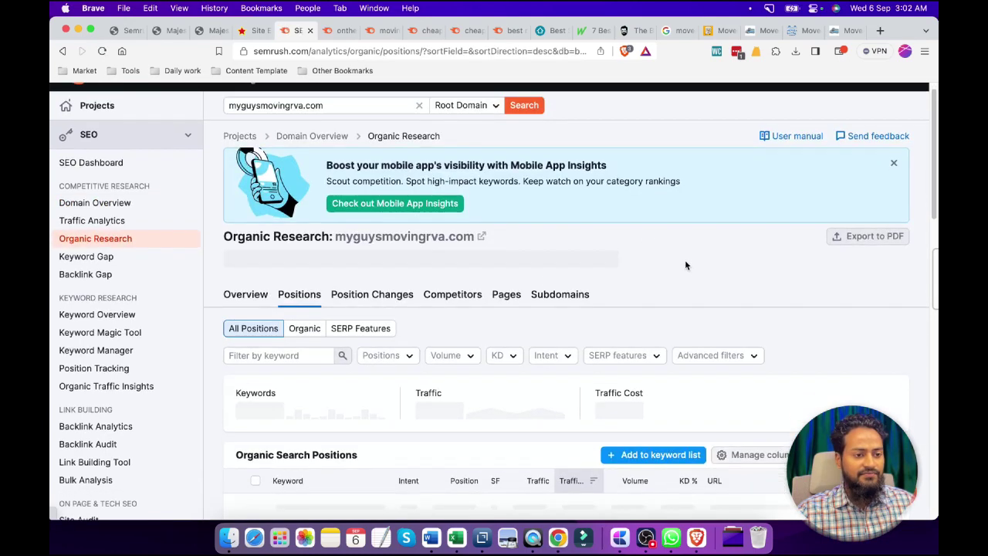
scroll(685, 265, "down", 3)
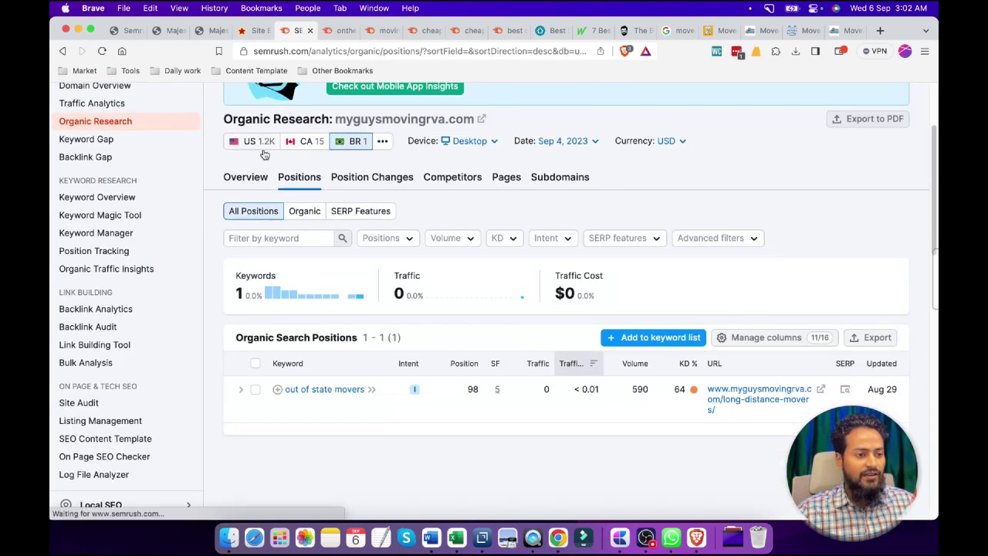
left_click(251, 142)
scroll(833, 238, "down", 3)
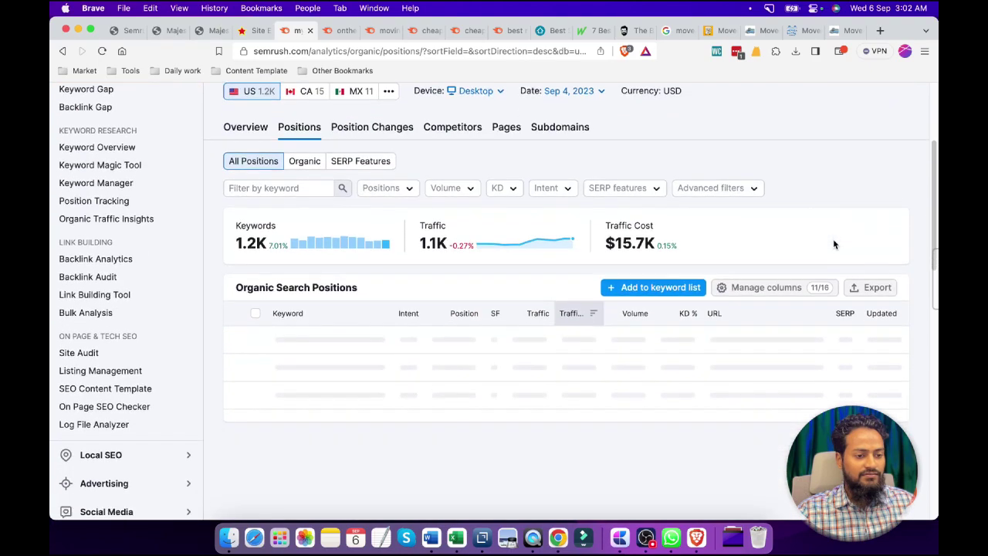
scroll(834, 244, "down", 5)
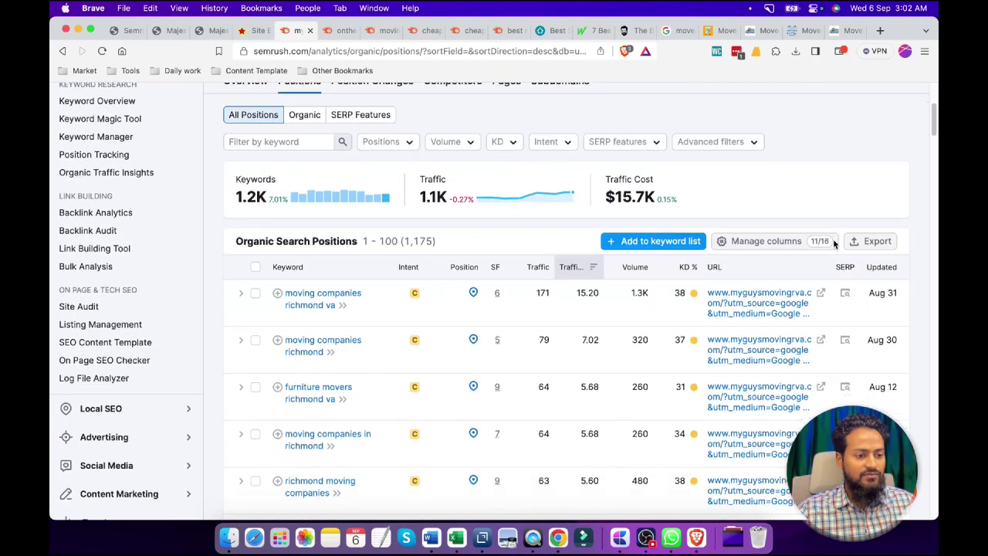
scroll(834, 244, "down", 4)
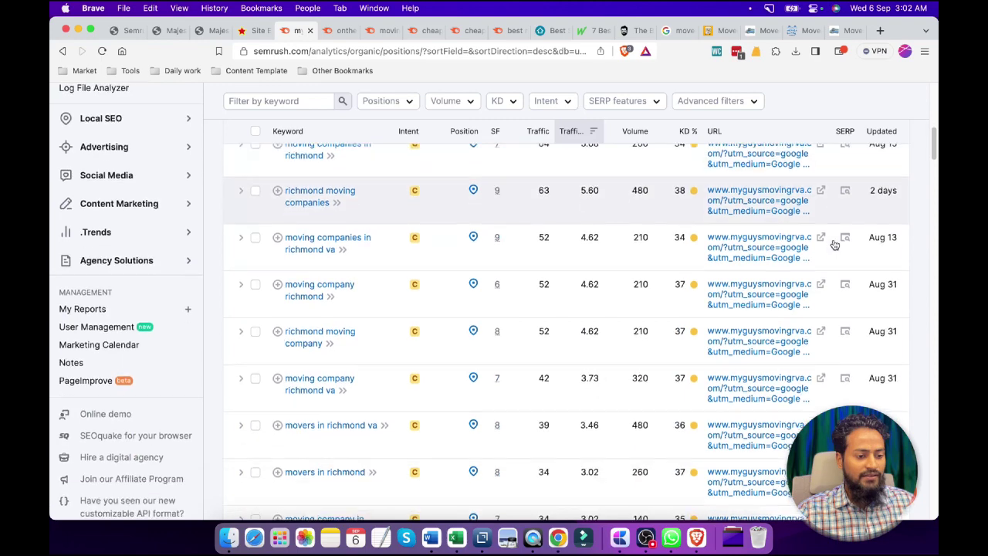
scroll(834, 245, "up", 2)
scroll(834, 245, "up", 10)
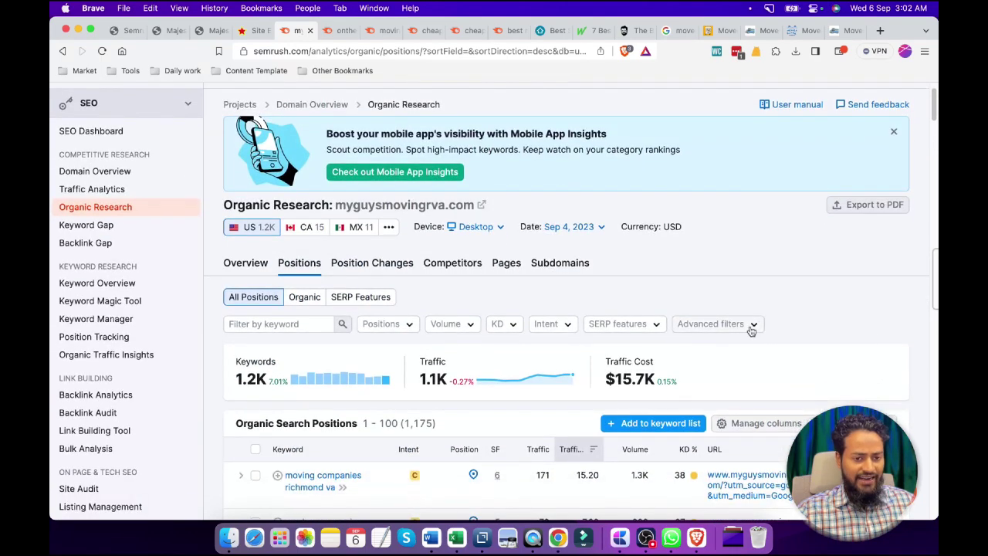
Apply an advanced filter to the organic positions that includes only keywords with an equal Words count.
left_click(750, 325)
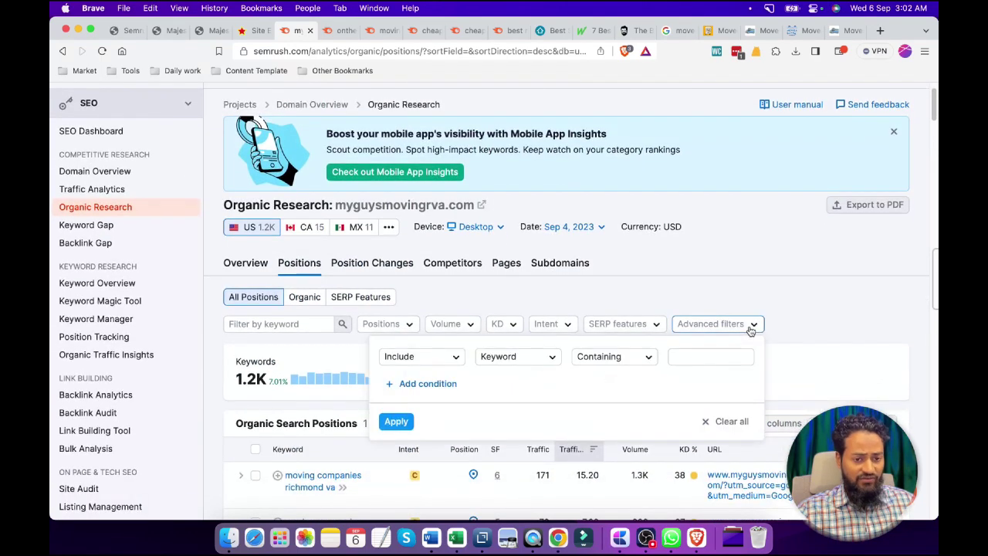
left_click(541, 359)
left_click(515, 494)
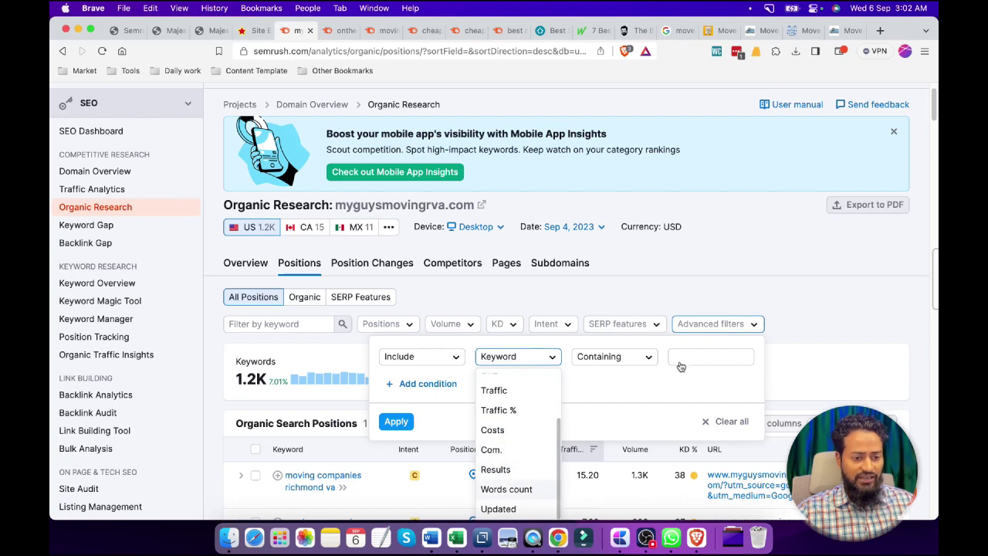
left_click(694, 363)
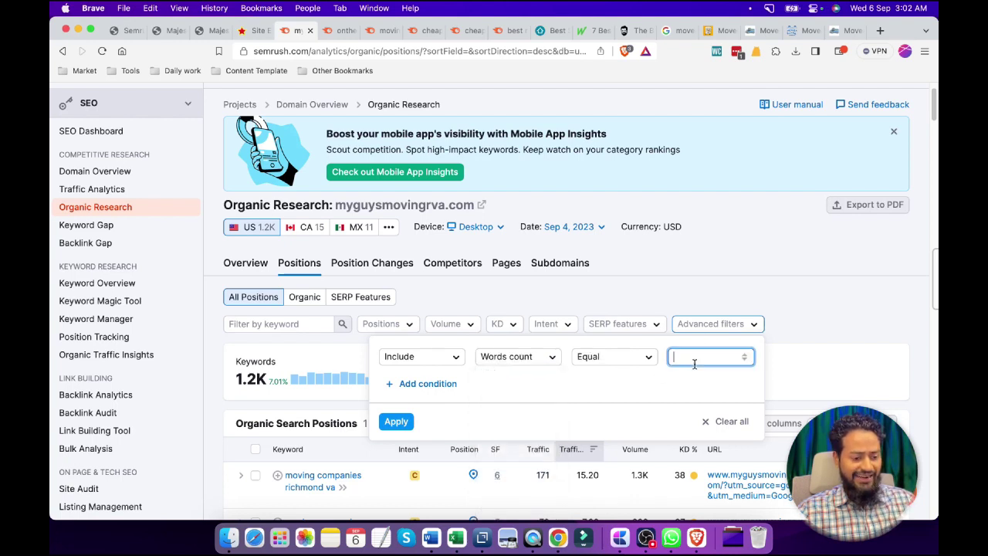
left_click(396, 421)
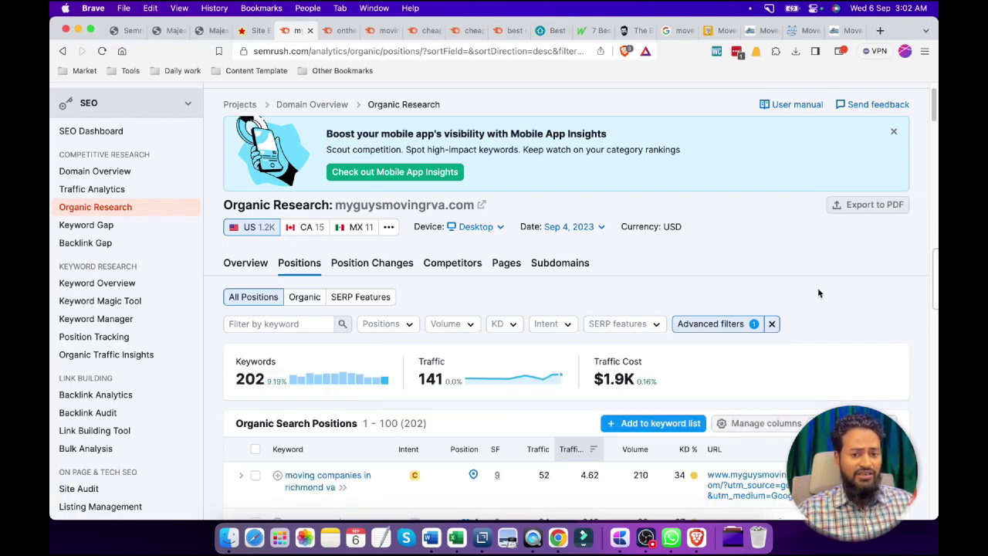
Look through the filtered keywords and open the Keyword Overview for "best movers in richmond va".
scroll(819, 293, "down", 6)
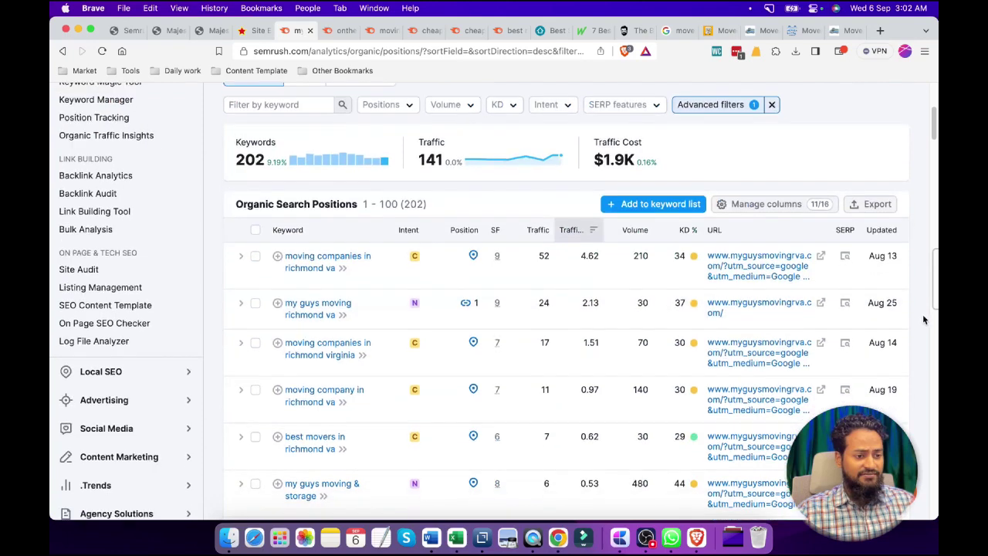
scroll(924, 319, "down", 3)
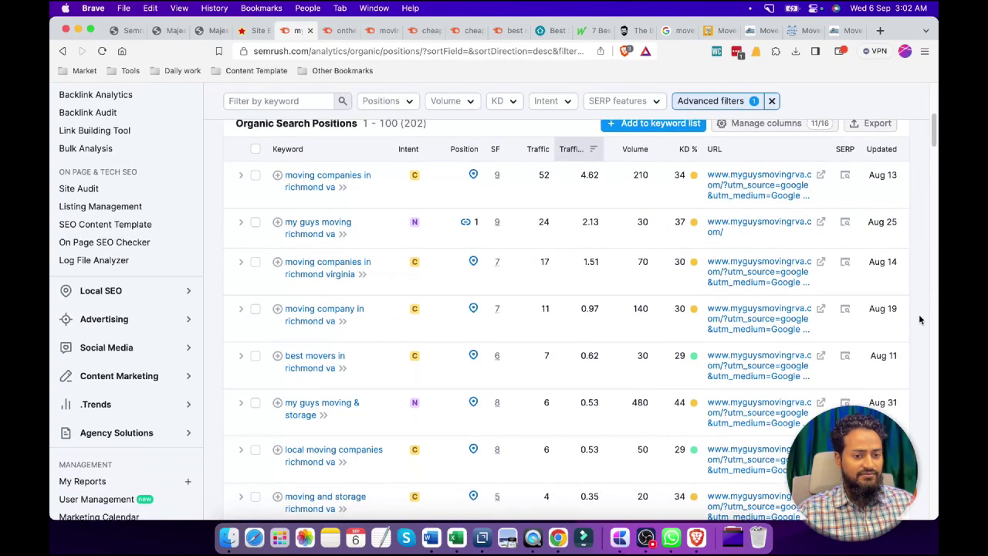
scroll(920, 319, "down", 2)
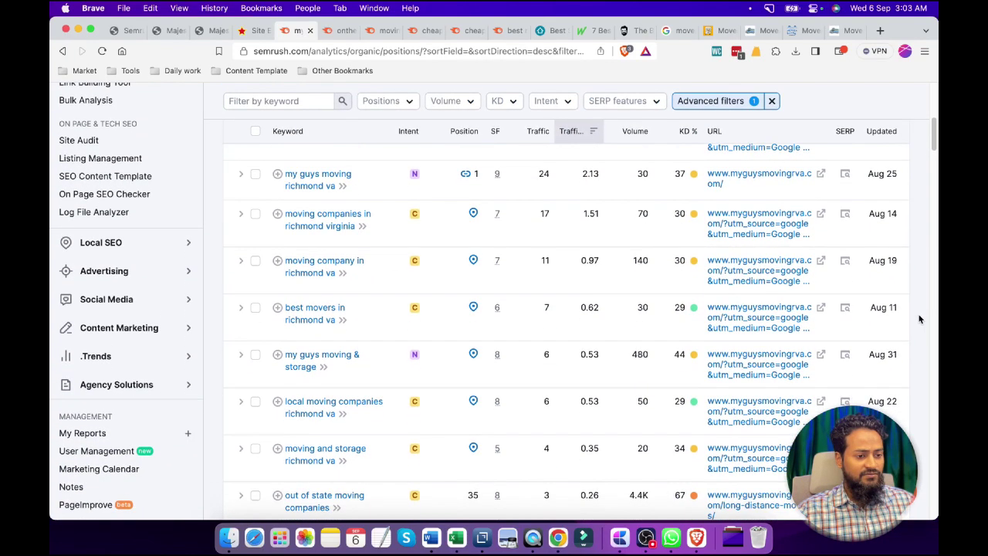
scroll(919, 319, "down", 1)
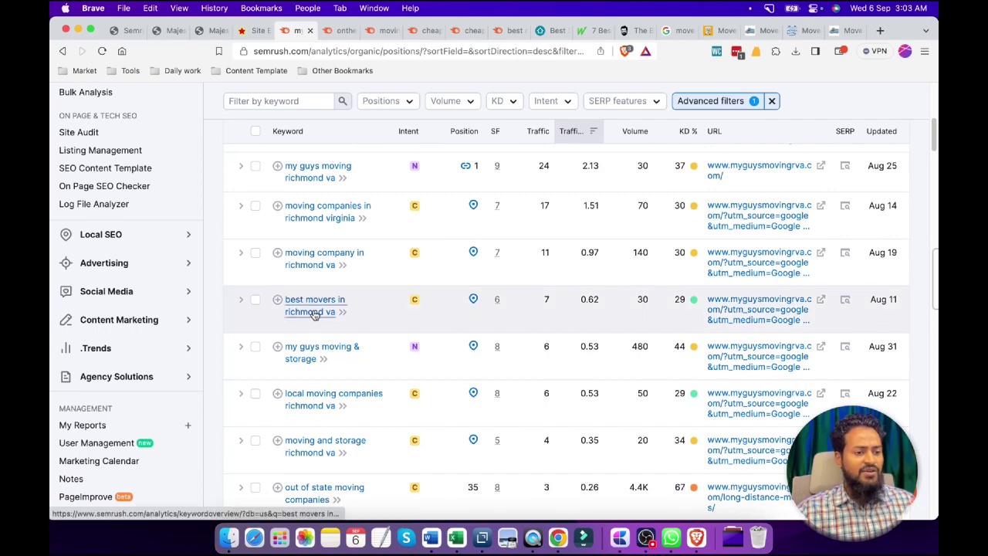
left_click(315, 312)
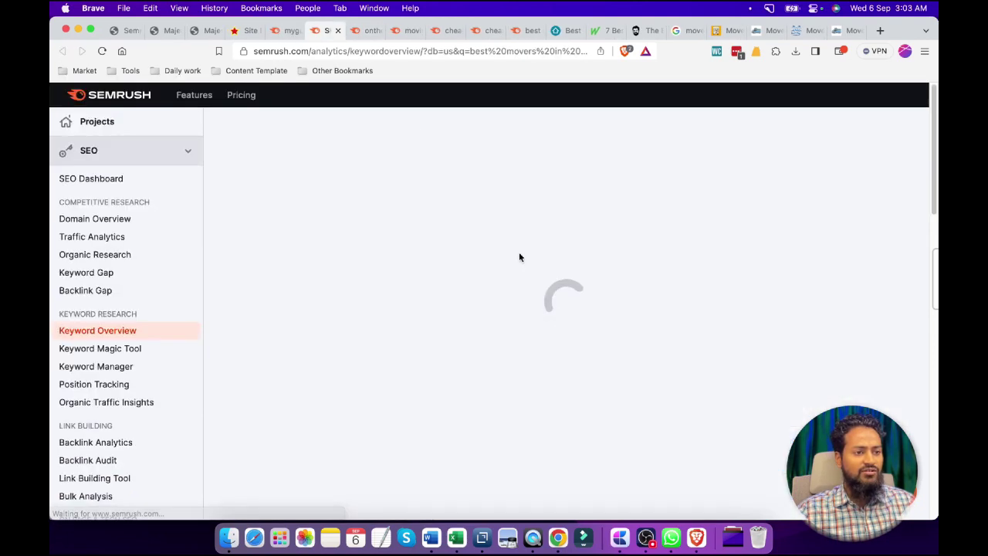
Examine the SERP Analysis for "best movers in richmond va", comparing authority, referring domains, backlinks and traffic of the top-ten pages.
scroll(531, 258, "down", 5)
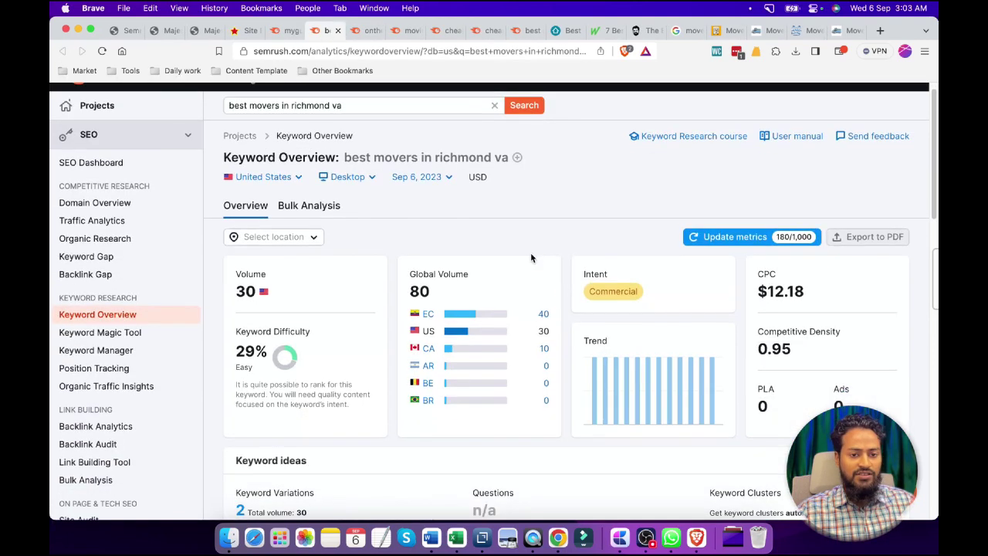
scroll(531, 258, "down", 10)
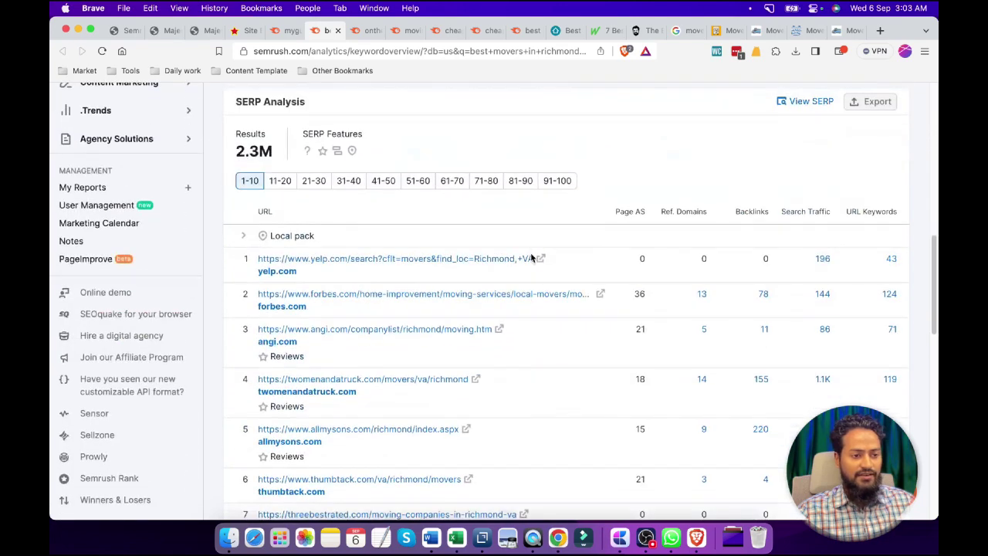
scroll(626, 284, "down", 2)
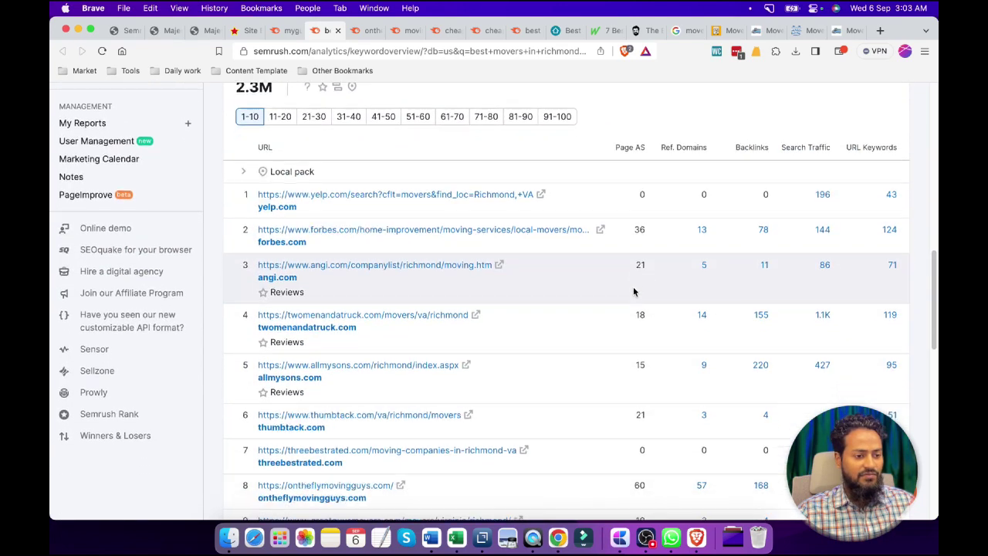
scroll(664, 292, "down", 1)
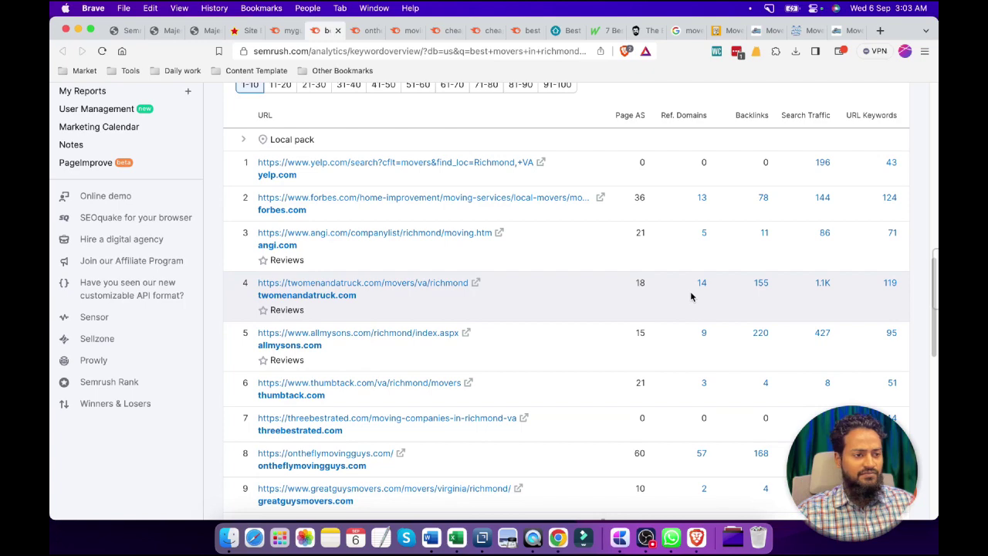
scroll(691, 296, "down", 1)
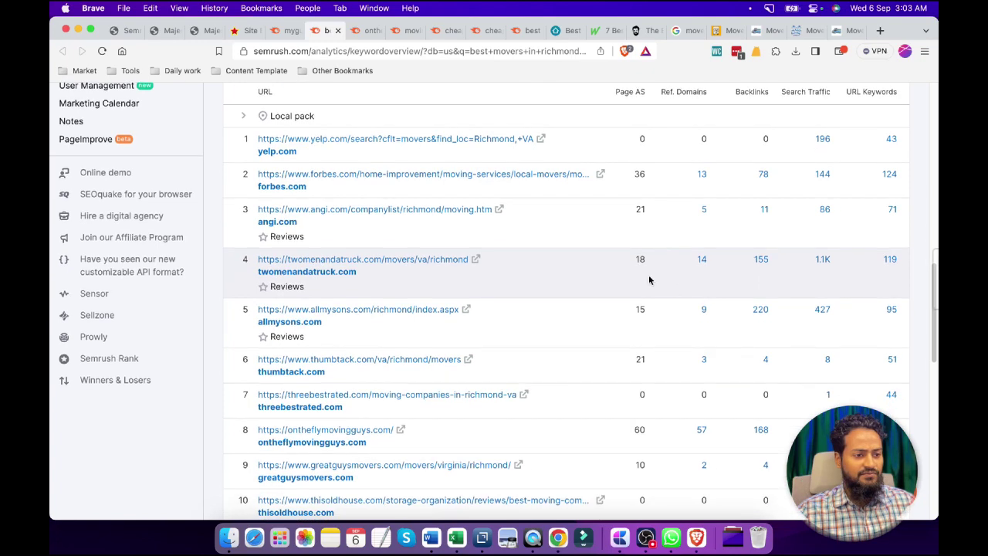
scroll(536, 311, "down", 2)
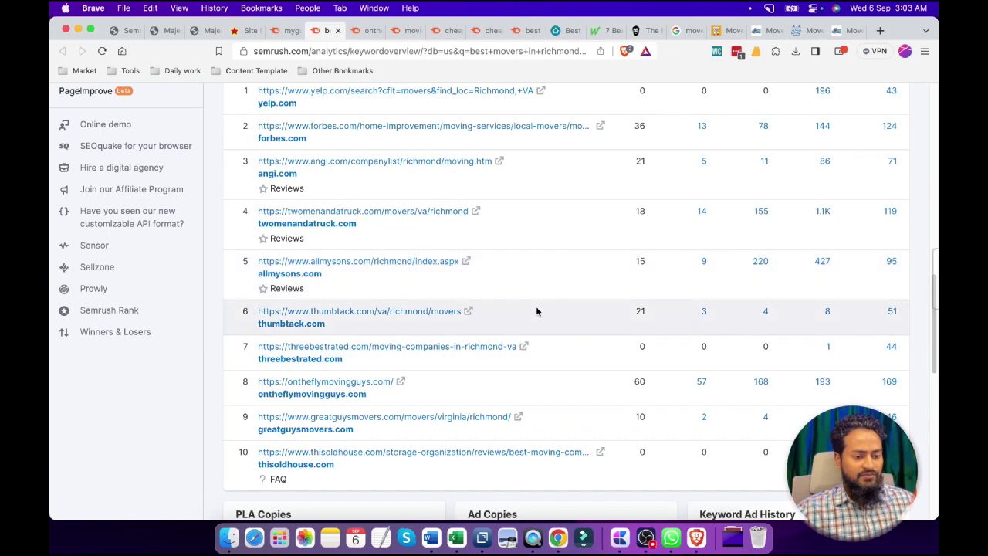
scroll(657, 314, "down", 1)
scroll(658, 319, "up", 10)
scroll(659, 320, "down", 5)
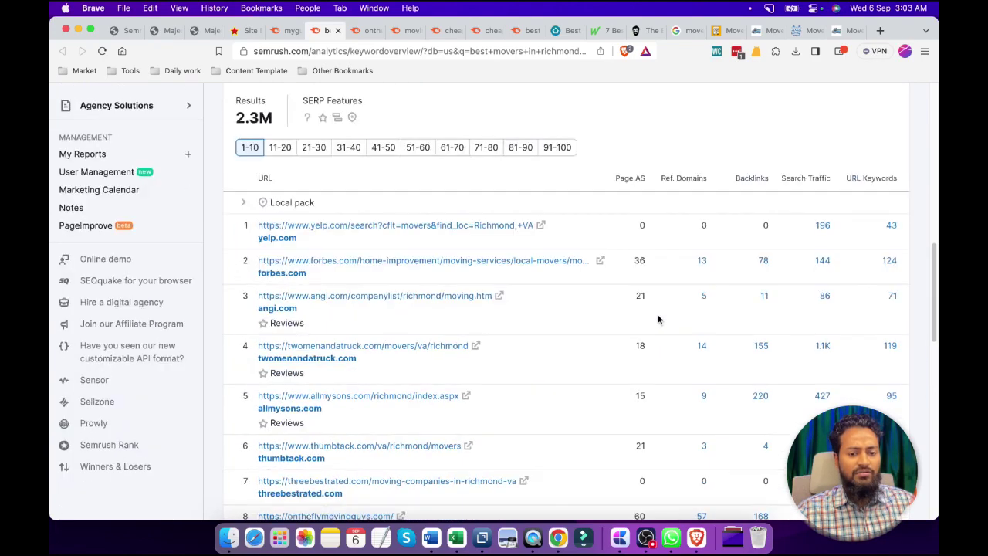
Review the volume, difficulty and wording of "best movers in richmond va", and recheck its top-ranking URLs.
scroll(659, 320, "up", 15)
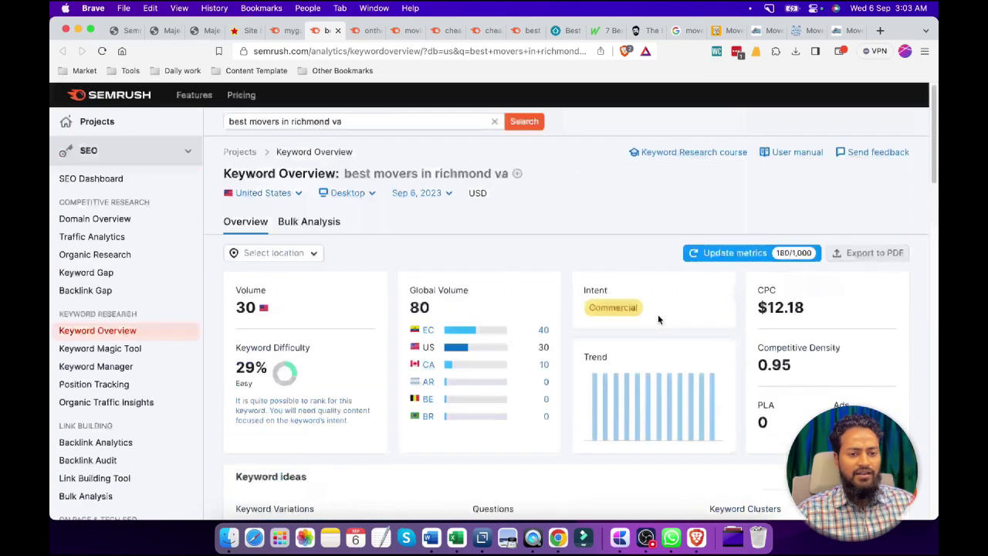
left_click(360, 123)
left_click(577, 199)
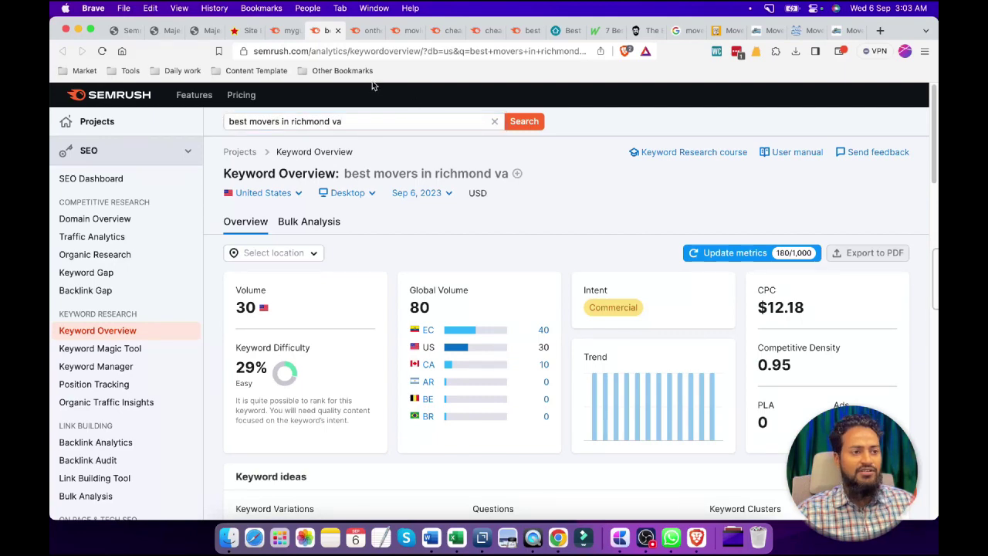
scroll(561, 244, "down", 4)
scroll(562, 245, "down", 6)
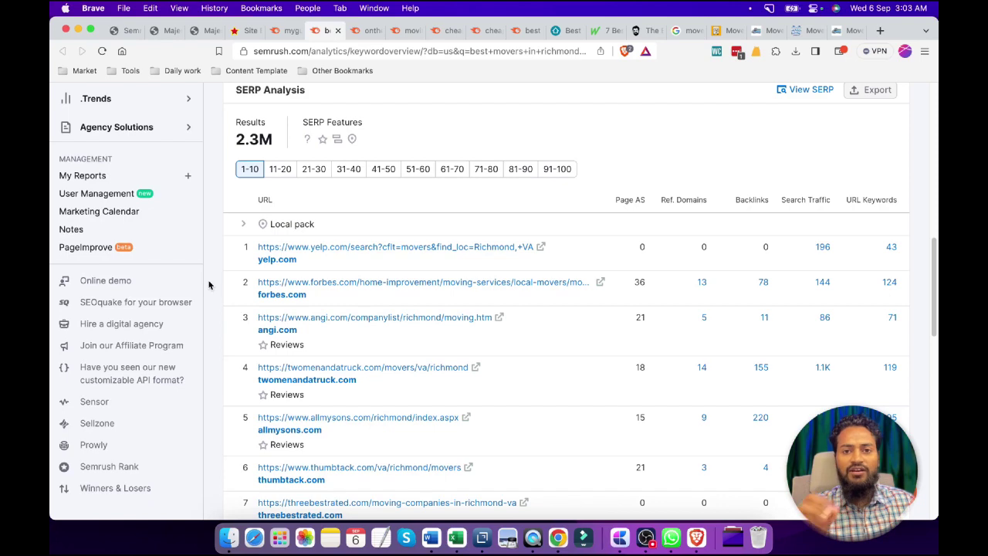
scroll(239, 286, "down", 3)
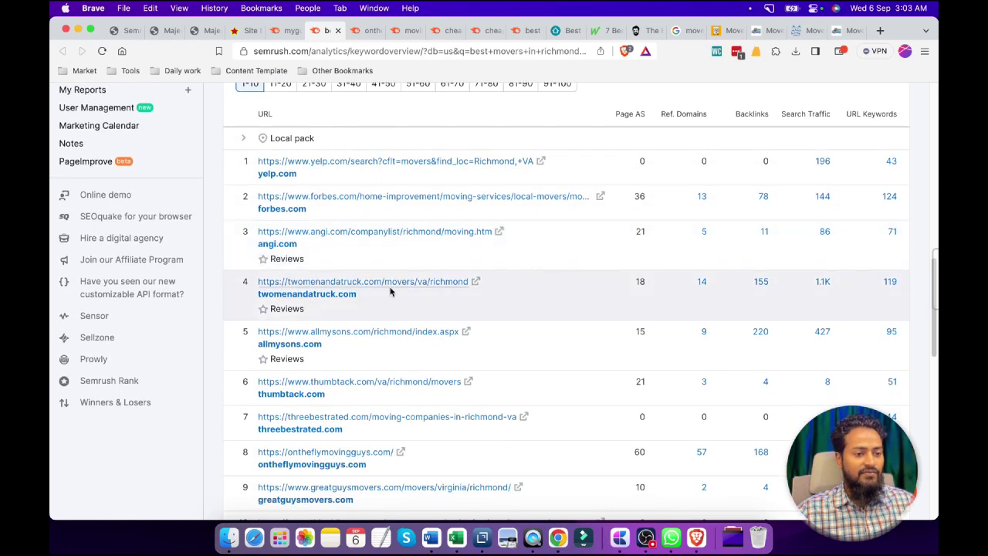
scroll(425, 295, "down", 1)
Return to the filtered organic positions of myguysmovingrva.com and scan the long-tail keywords with their volumes, difficulty and ranking pages.
key("ctrl+shift+Tab")
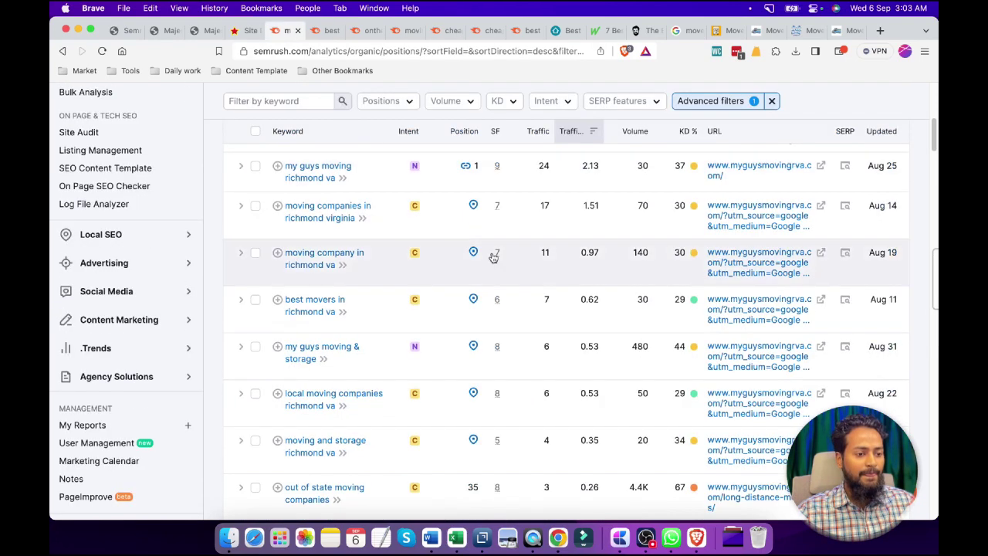
scroll(493, 257, "down", 7)
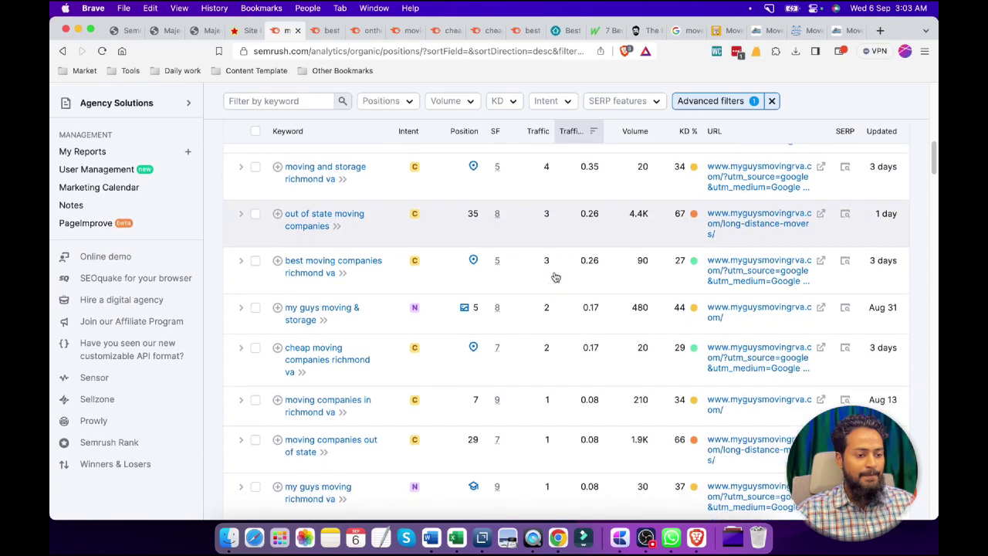
scroll(555, 276, "down", 2)
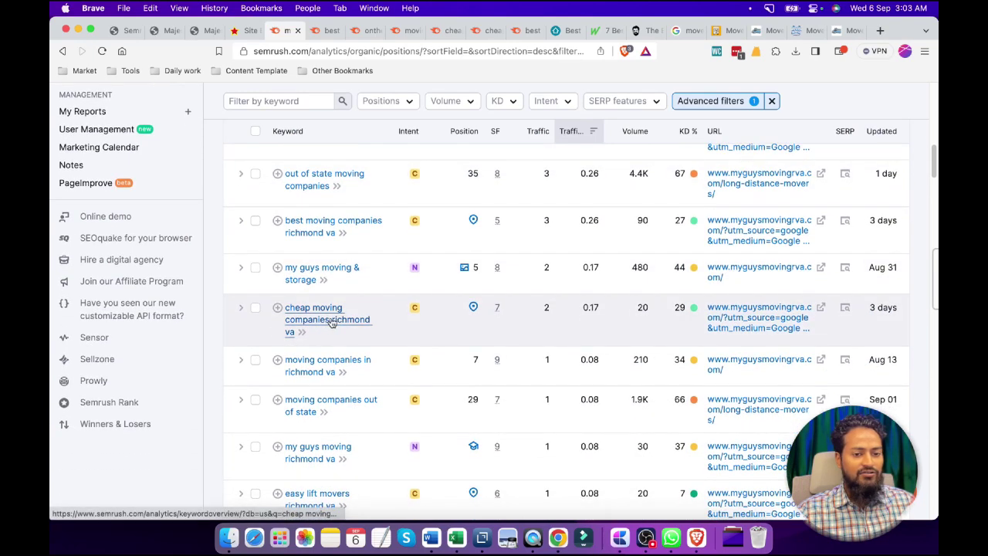
scroll(330, 321, "down", 10)
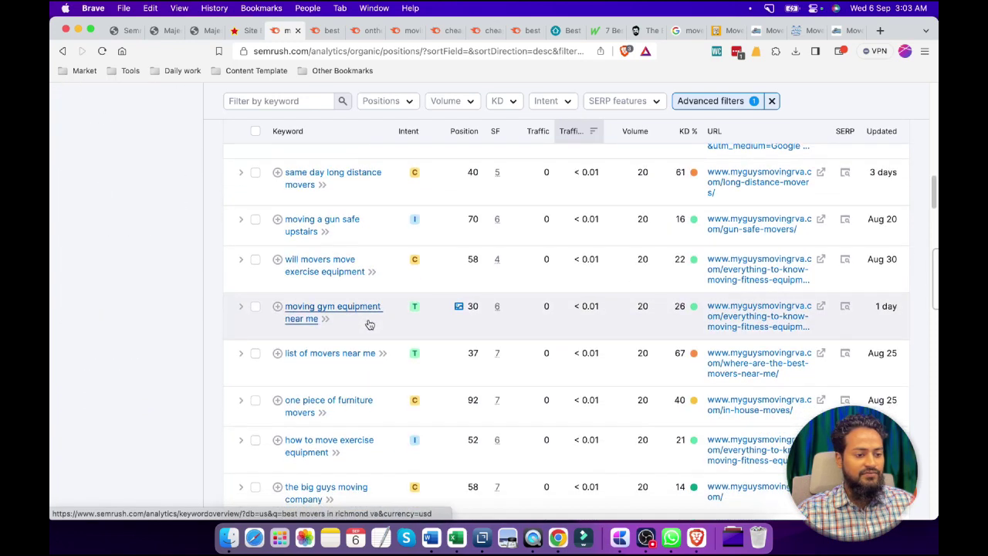
scroll(370, 324, "down", 8)
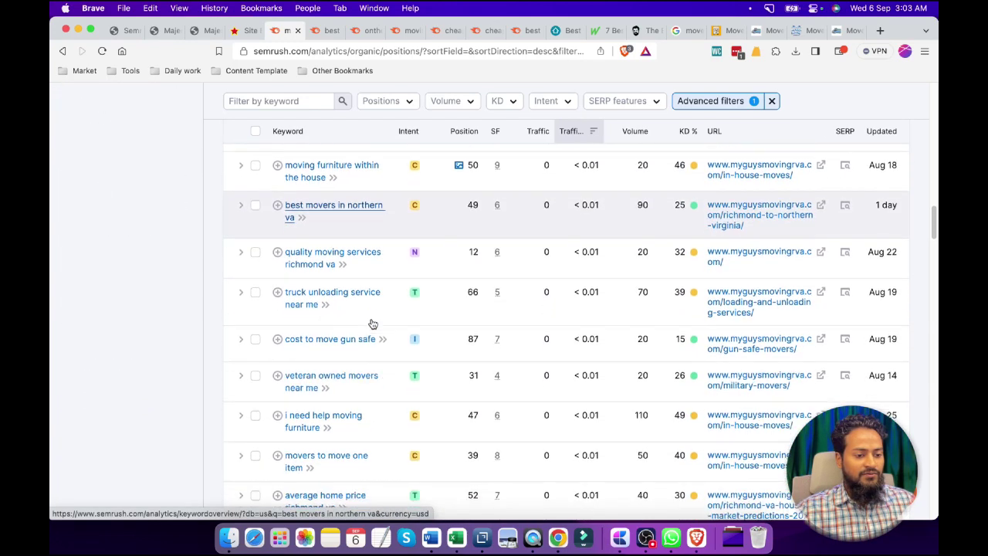
scroll(373, 324, "down", 4)
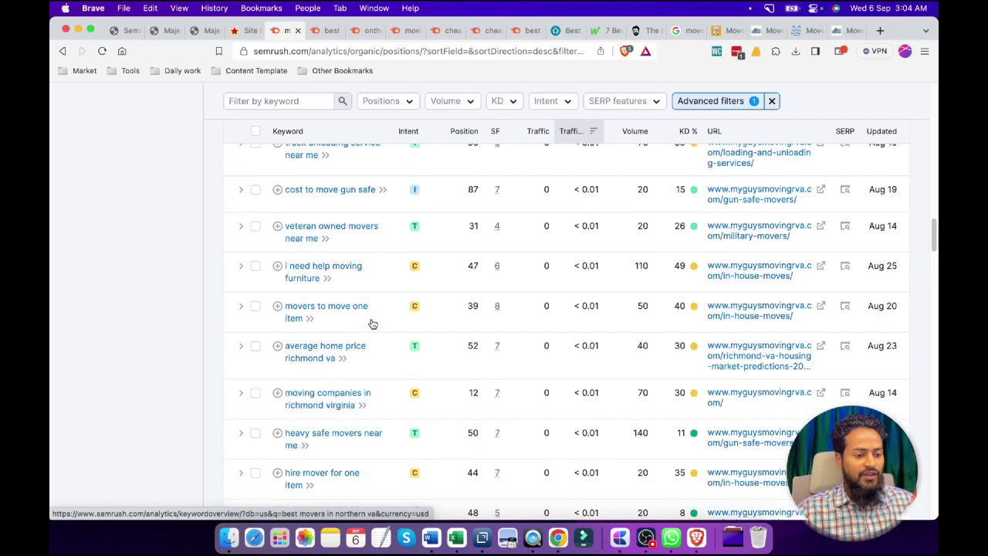
scroll(373, 323, "down", 10)
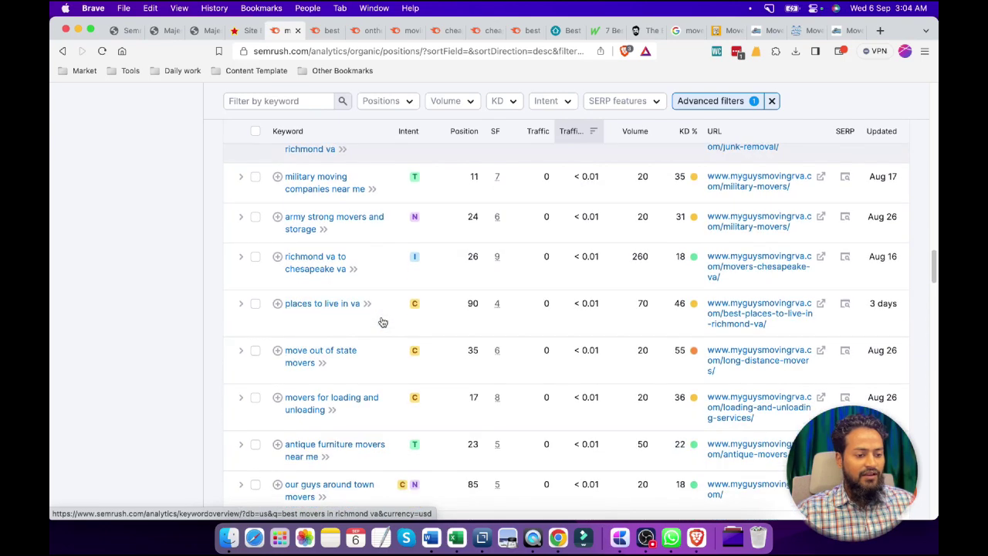
scroll(382, 322, "down", 3)
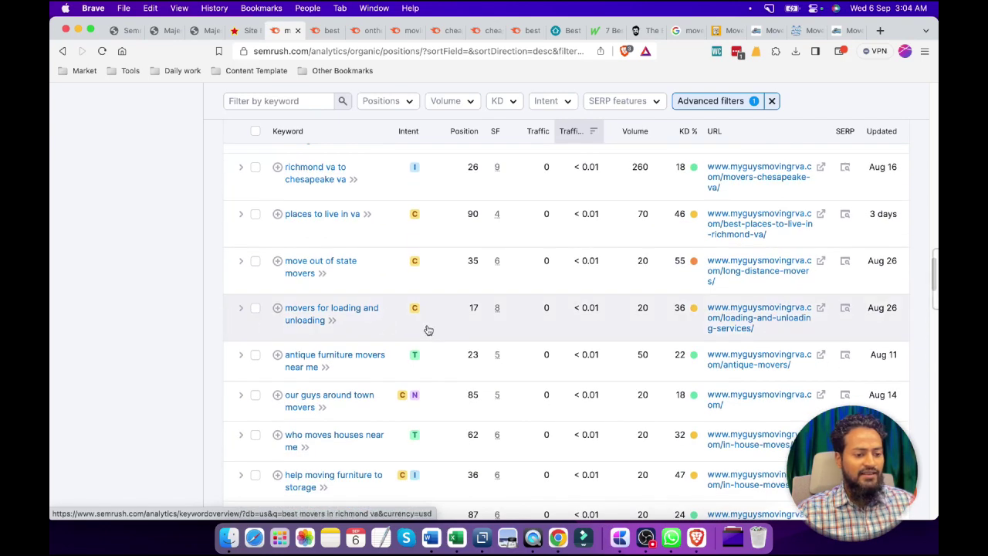
scroll(371, 324, "down", 3)
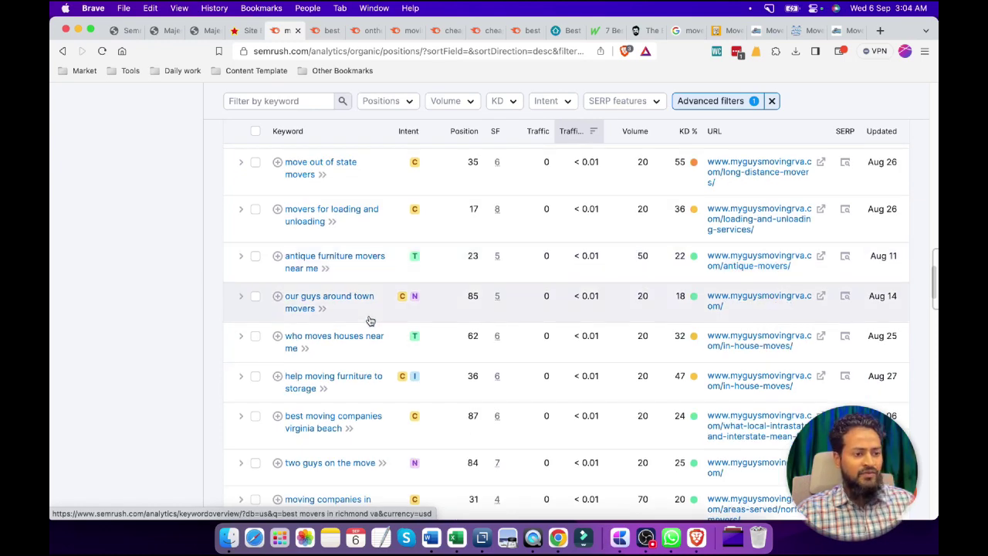
Review the keyword, traffic and traffic cost totals for the filtered positions of myguysmovingrva.com.
scroll(370, 320, "up", 15)
scroll(733, 305, "down", 1)
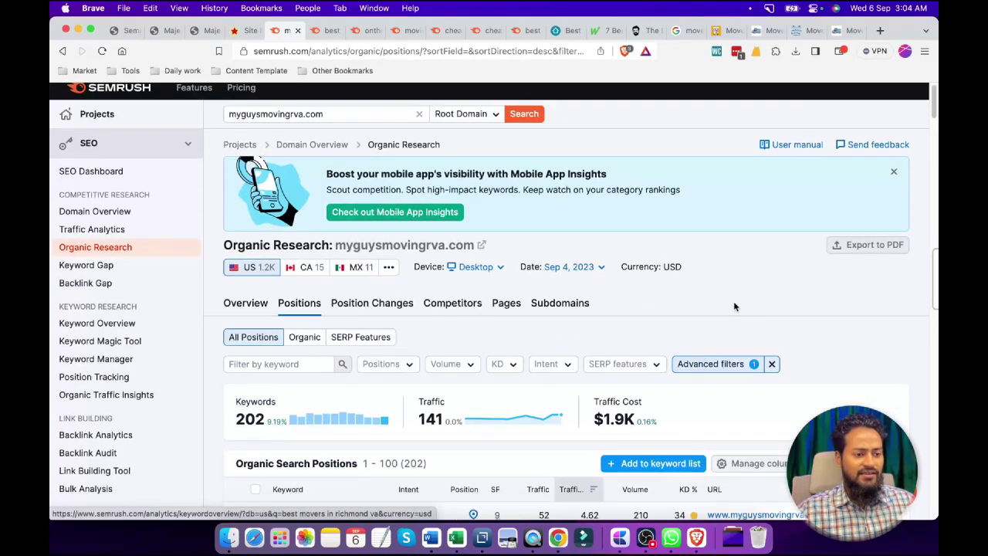
scroll(734, 306, "down", 1)
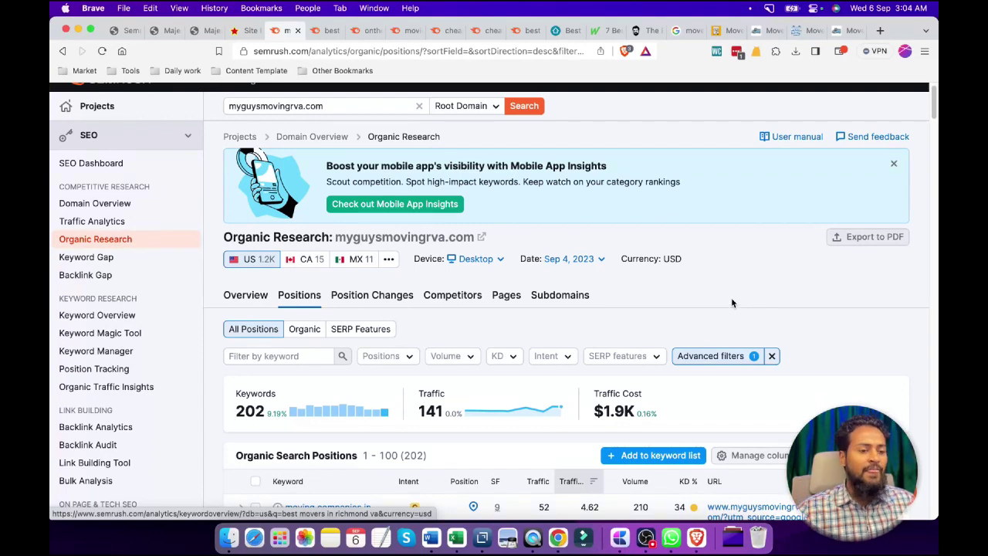
scroll(741, 292, "up", 1)
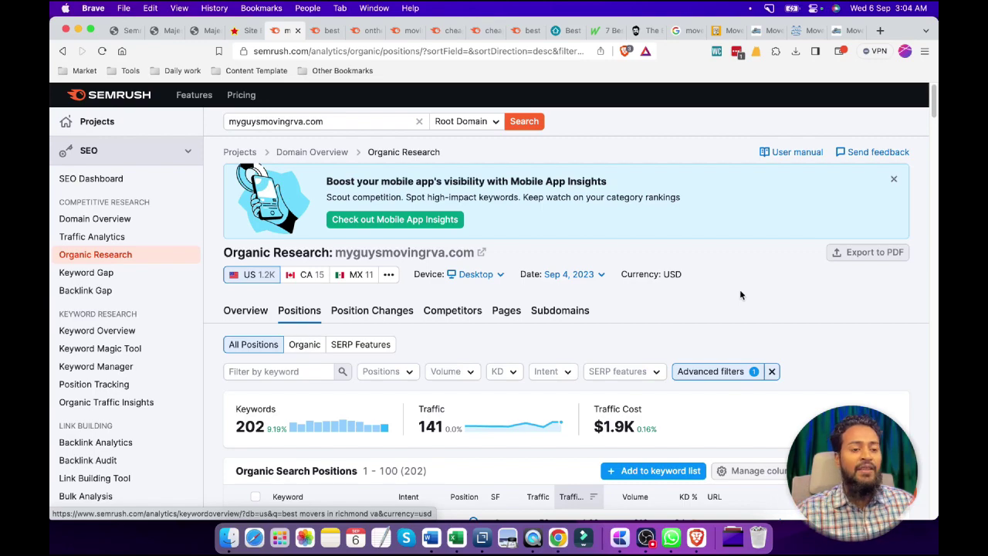
Go through the filtered keyword list again, checking wording and search intent down to "who moves houses near me".
scroll(739, 294, "down", 5)
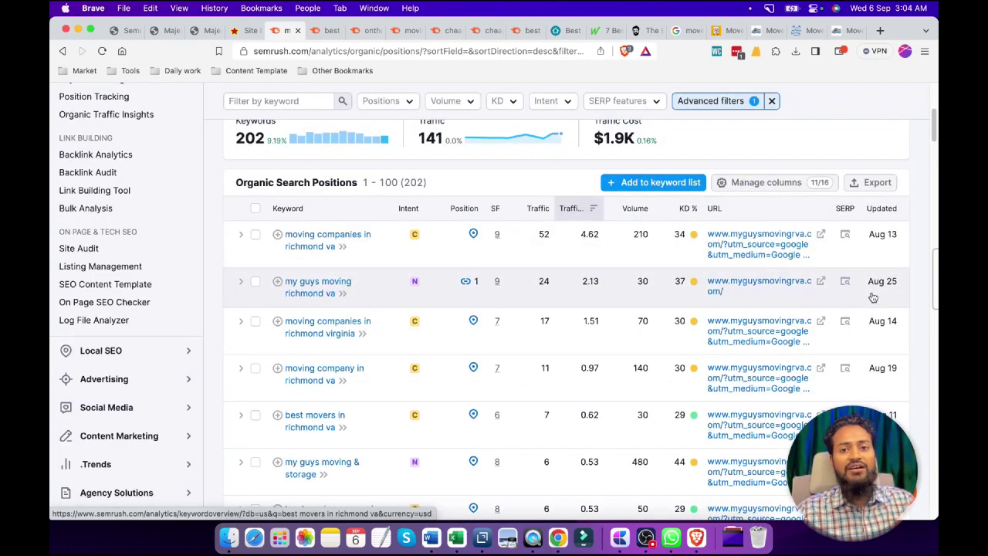
scroll(873, 297, "down", 10)
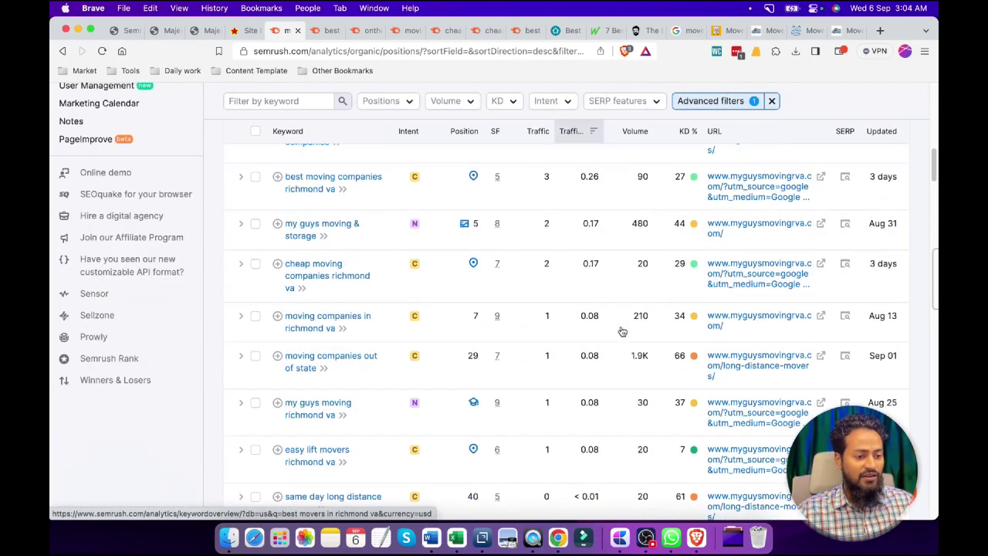
scroll(622, 330, "down", 12)
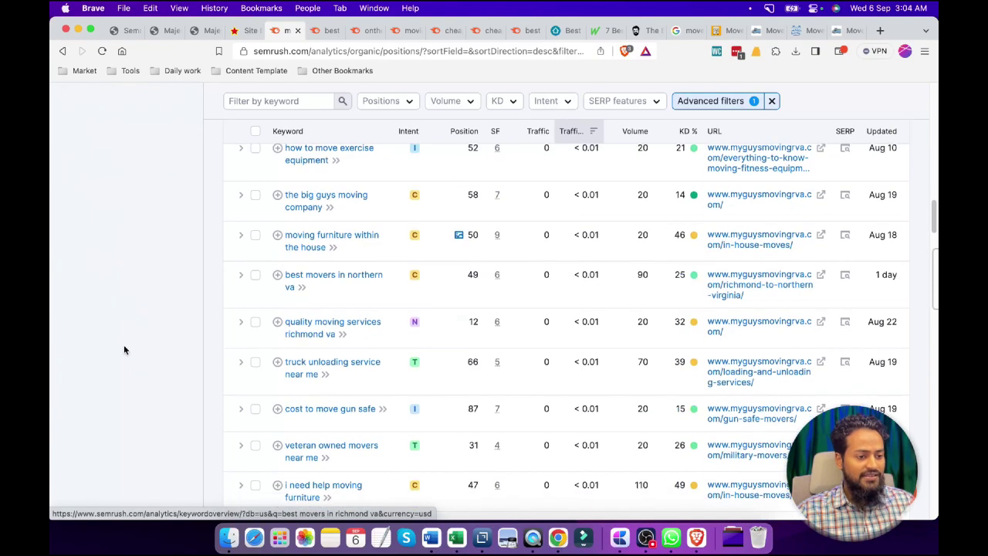
scroll(123, 349, "down", 9)
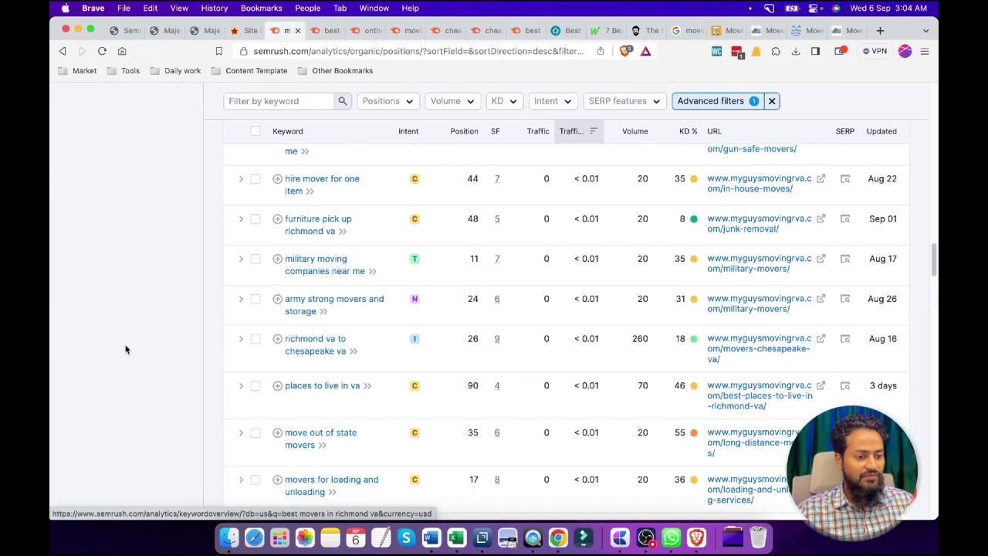
scroll(126, 349, "down", 5)
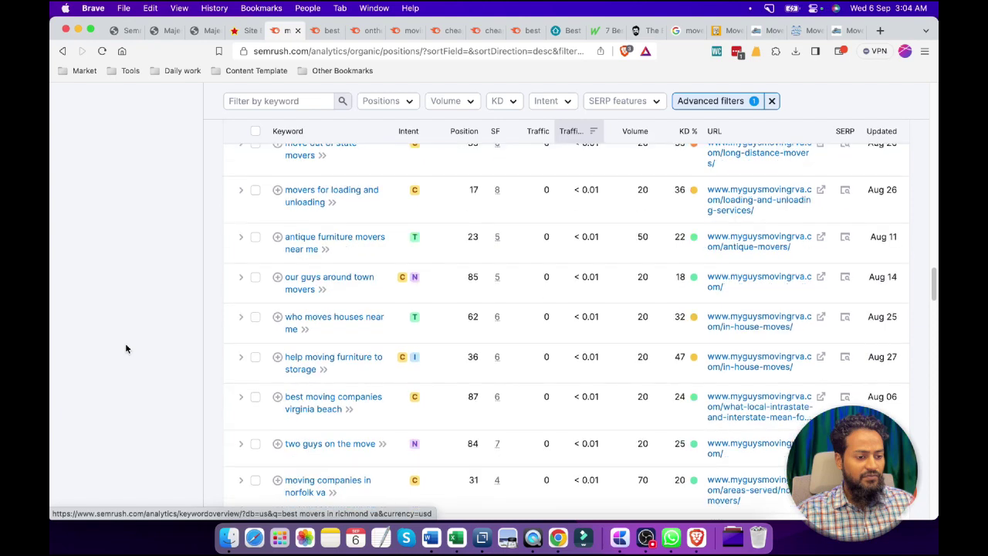
scroll(126, 349, "down", 1)
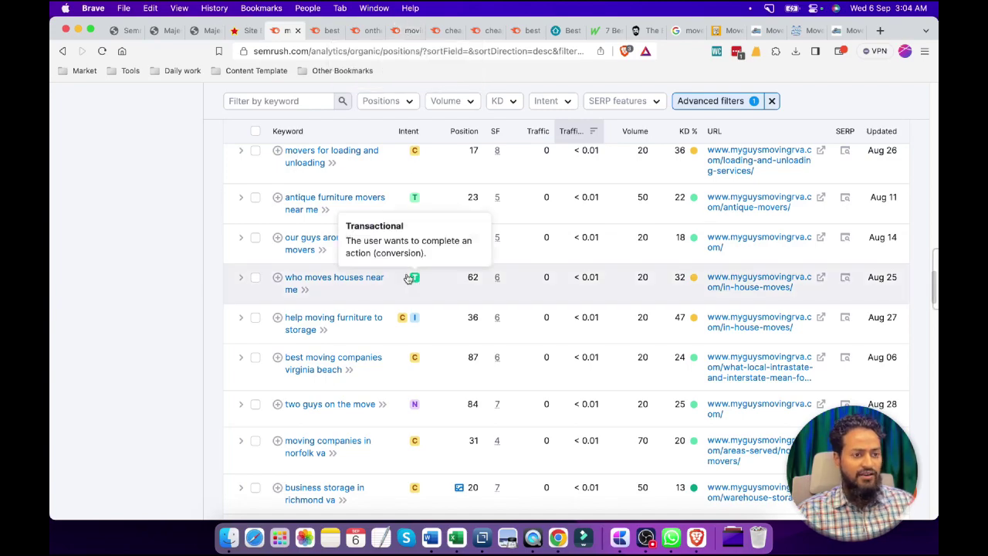
Switch to Craft, review the competitor content analysis and NLP points in the SEO for Moving Company notes, and return to Brave.
key("ctrl+Up")
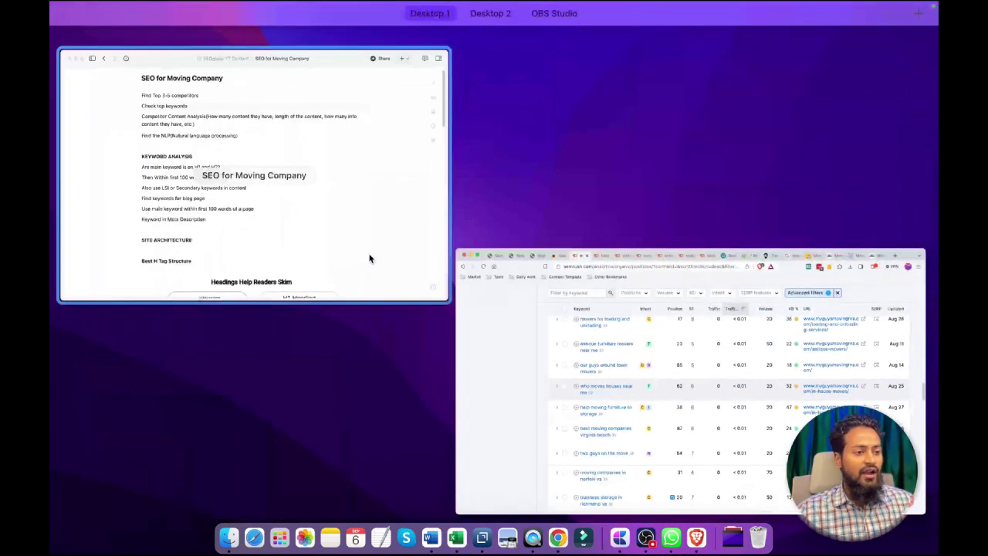
left_click(370, 261)
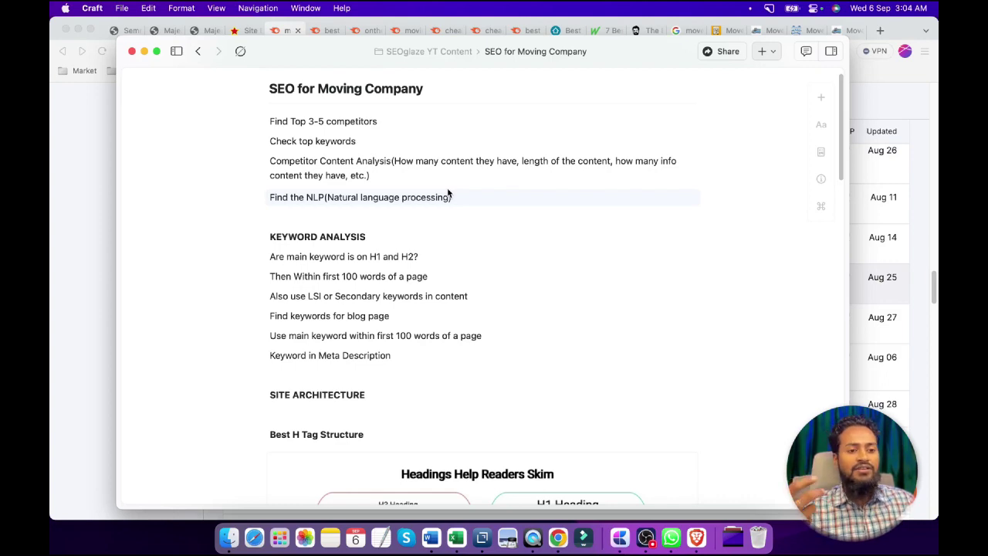
left_click(98, 194)
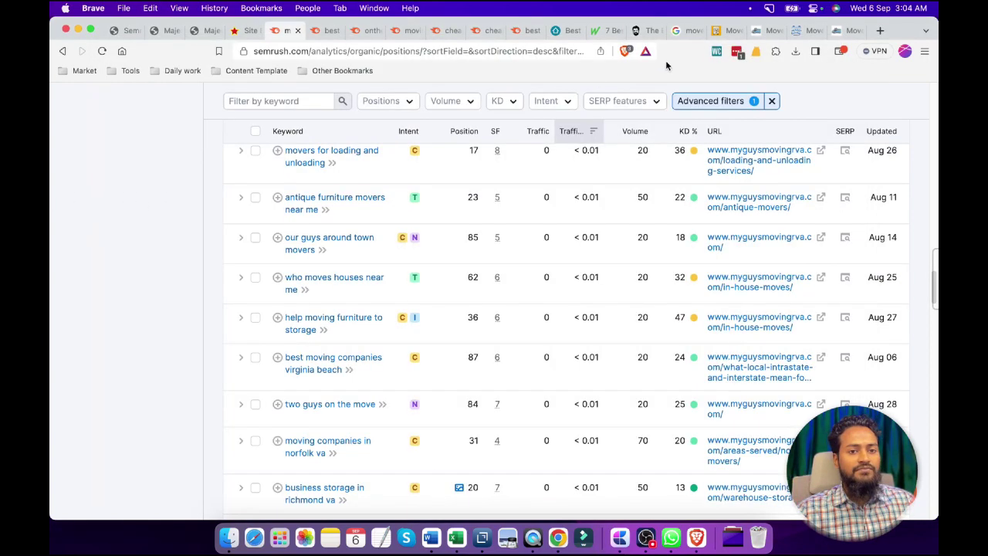
Open the ontheflymovingguys.com homepage and look through its headings, body content, services and customer reviews.
left_click(725, 31)
left_click(769, 31)
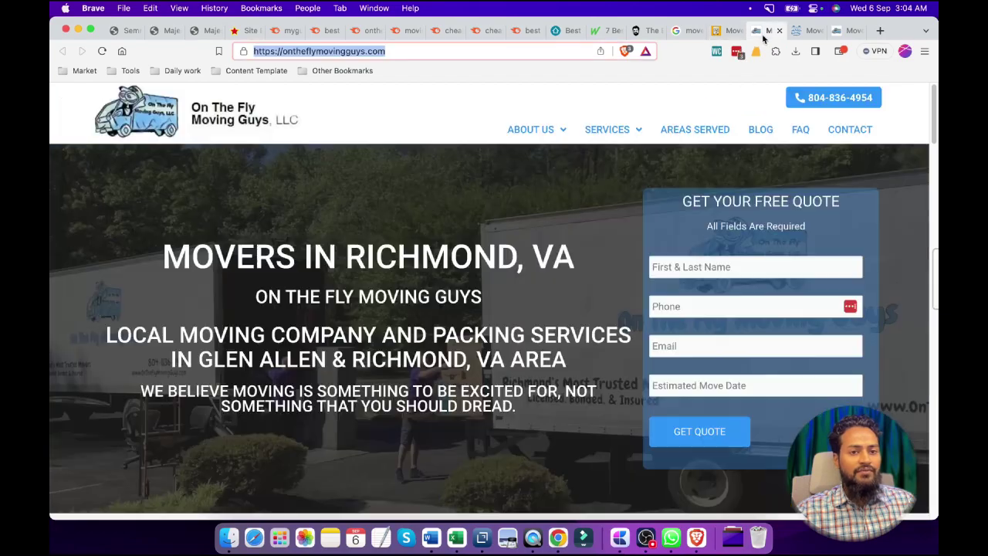
left_click(349, 208)
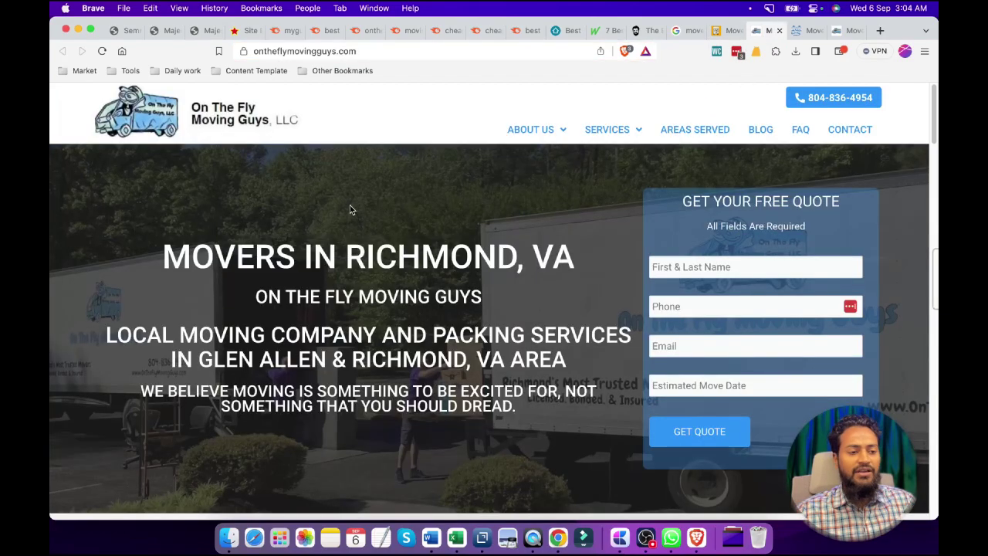
scroll(350, 208, "down", 5)
scroll(351, 232, "up", 5)
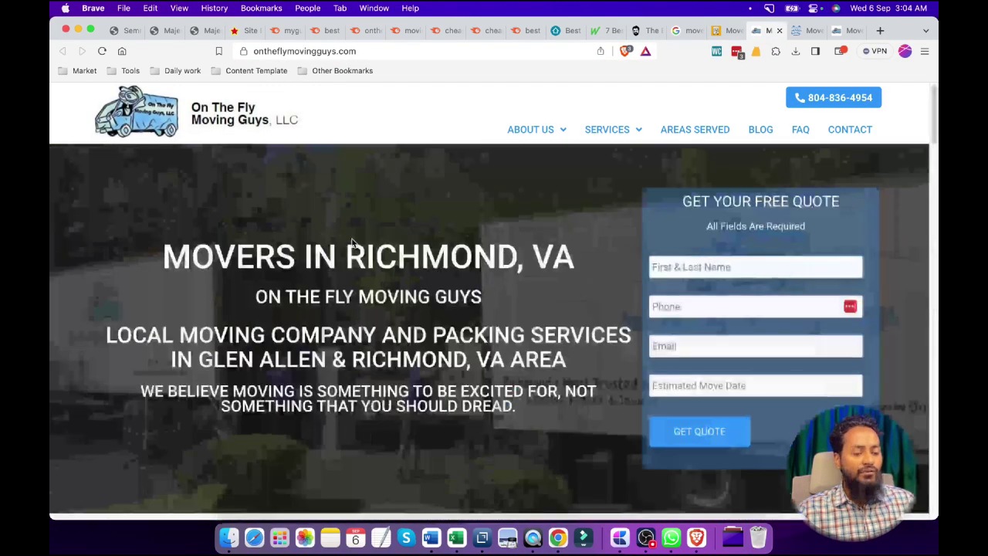
scroll(352, 243, "down", 4)
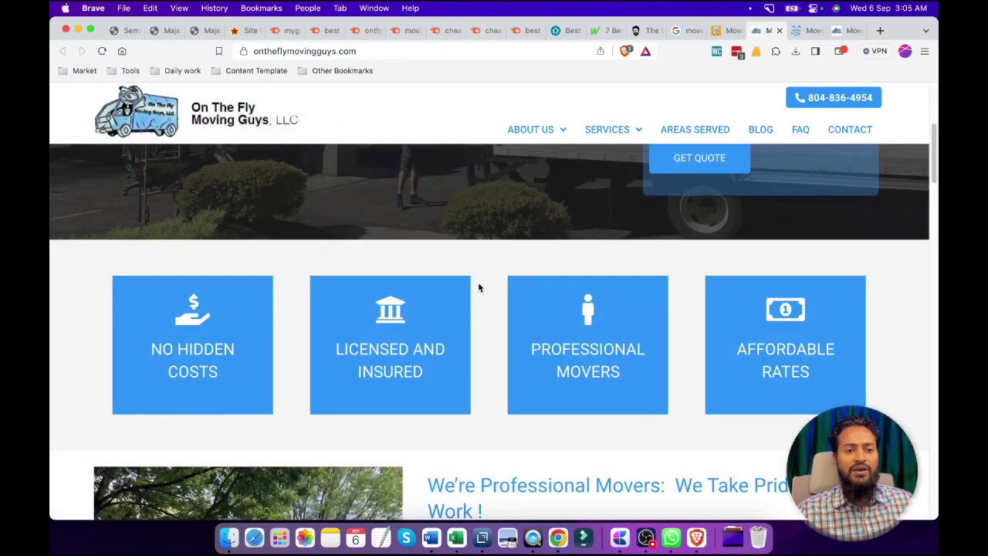
scroll(478, 287, "down", 10)
scroll(559, 339, "down", 8)
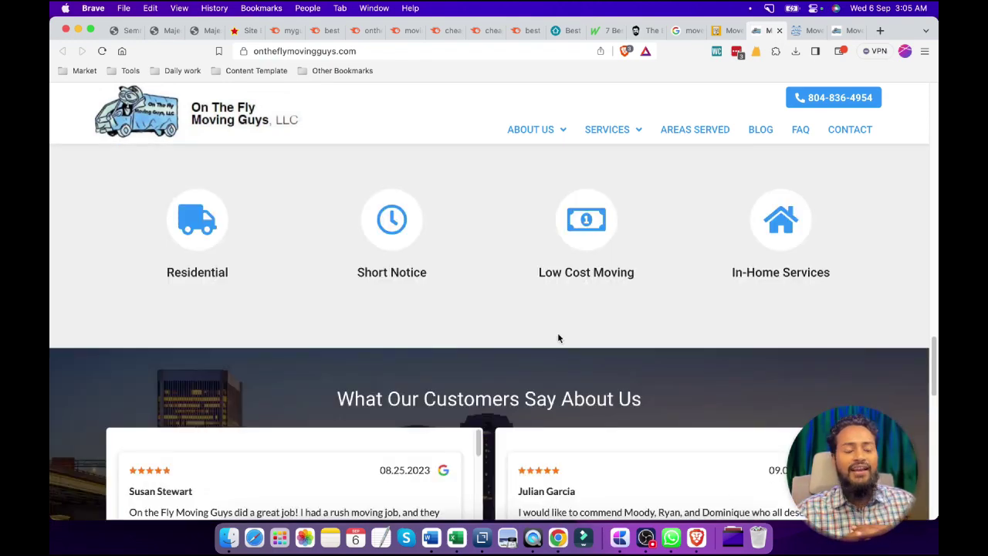
scroll(560, 337, "up", 20)
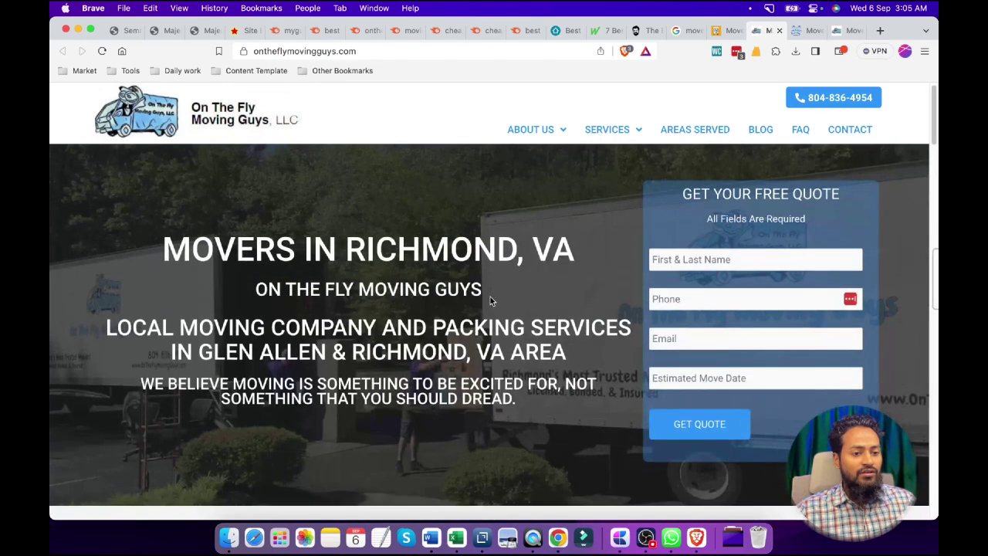
Count the words of the entire ontheflymovingguys.com homepage, check the text included, and close the word count.
key("super+a")
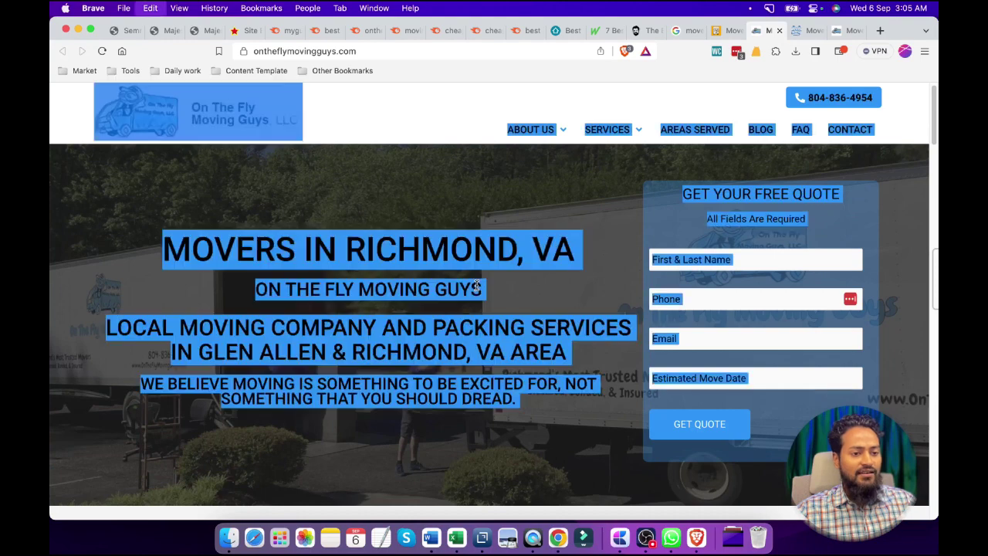
right_click(461, 272)
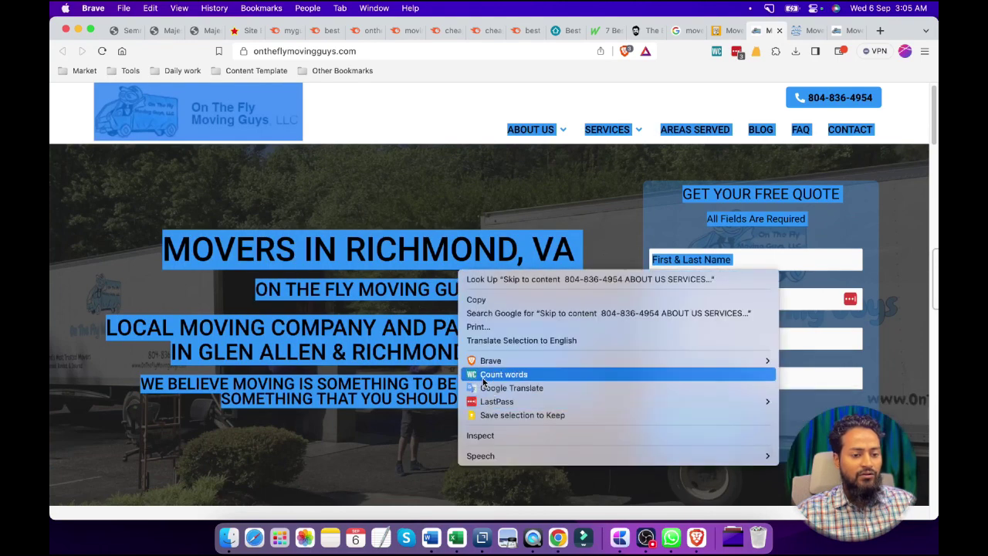
left_click(484, 376)
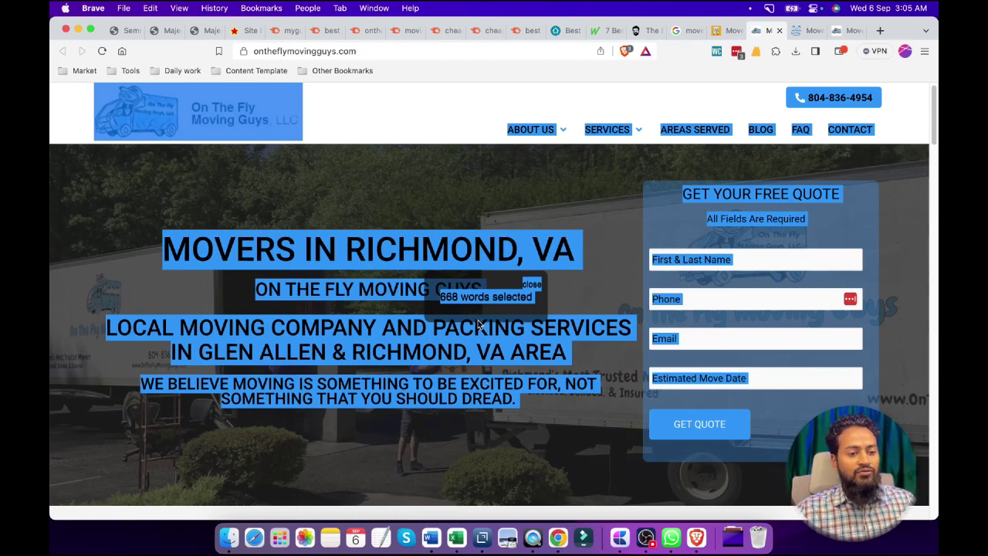
scroll(426, 331, "down", 5)
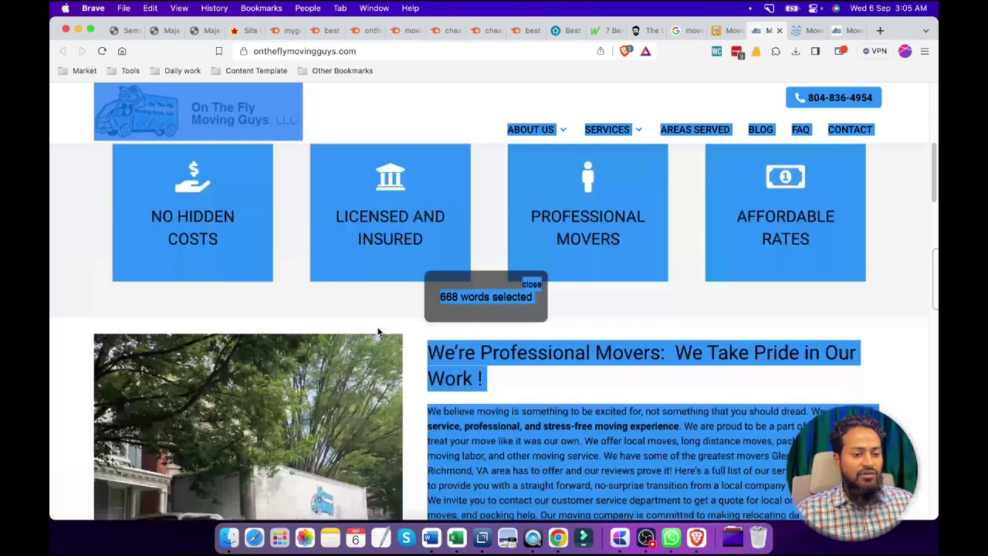
scroll(463, 340, "up", 1)
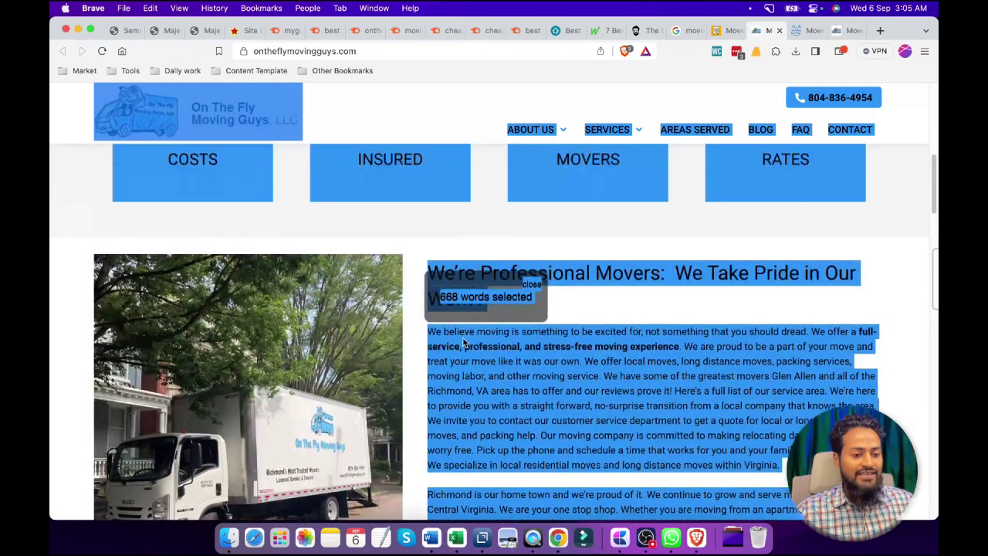
left_click(538, 288)
scroll(564, 325, "up", 10)
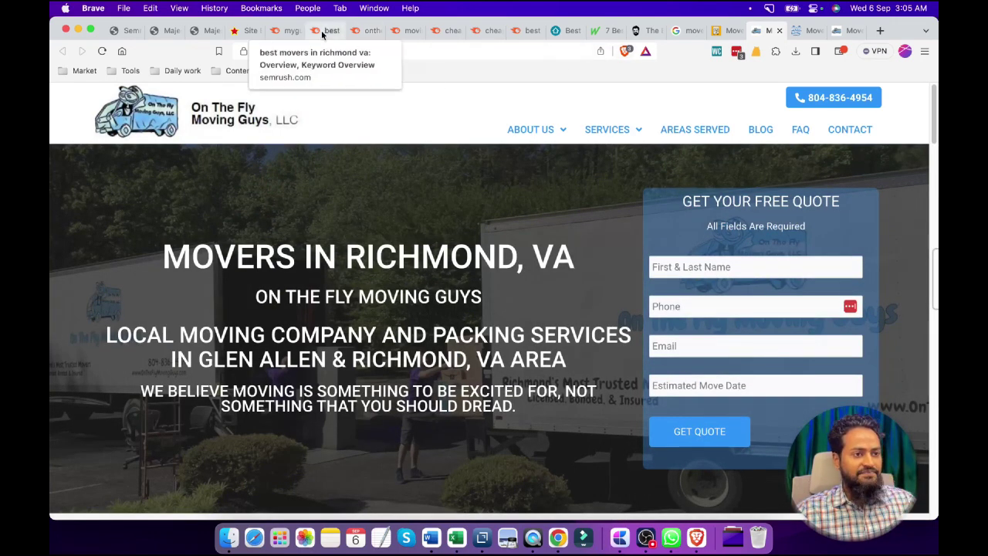
Copy the keyword "cheap moving companies richmond va" from its Semrush keyword overview.
left_click(408, 31)
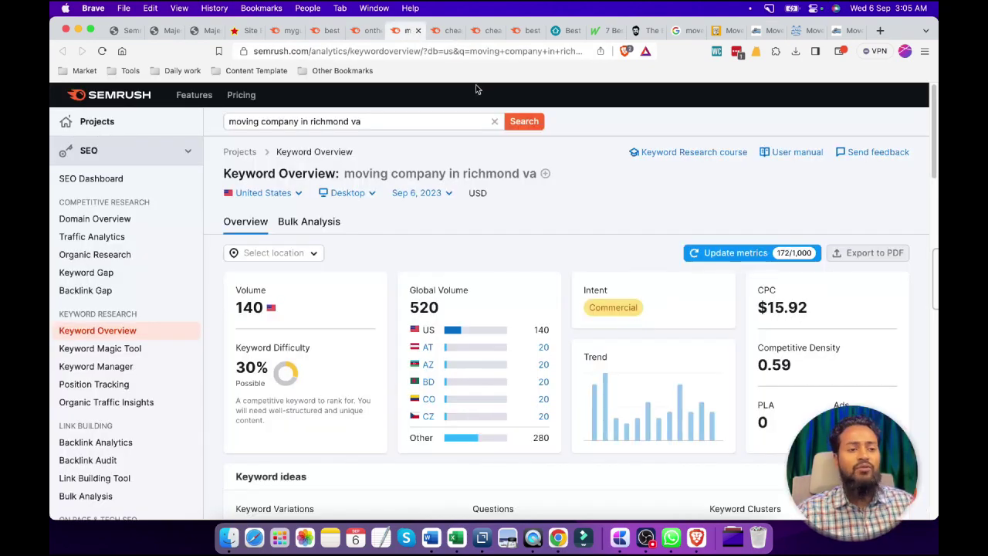
left_click(446, 30)
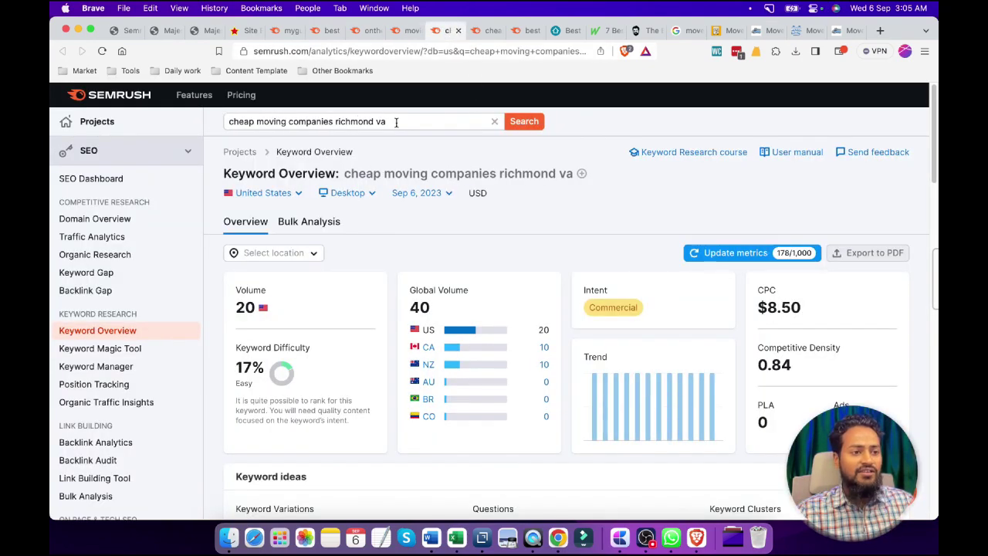
left_click_drag(456, 121, 116, 121)
key("cmd+c")
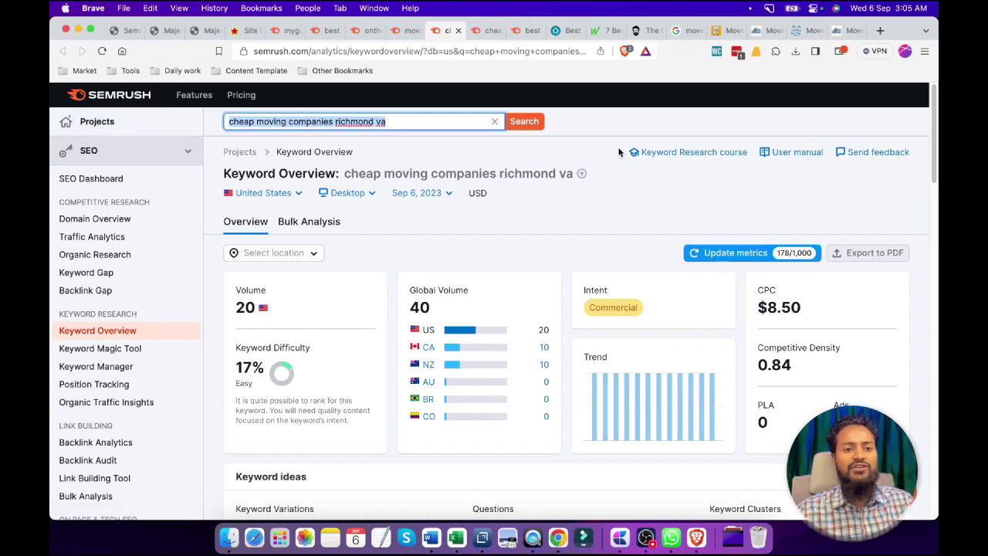
Search the ontheflymovingguys.com homepage text for the exact keyword "cheap moving companies richmond va".
left_click(760, 31)
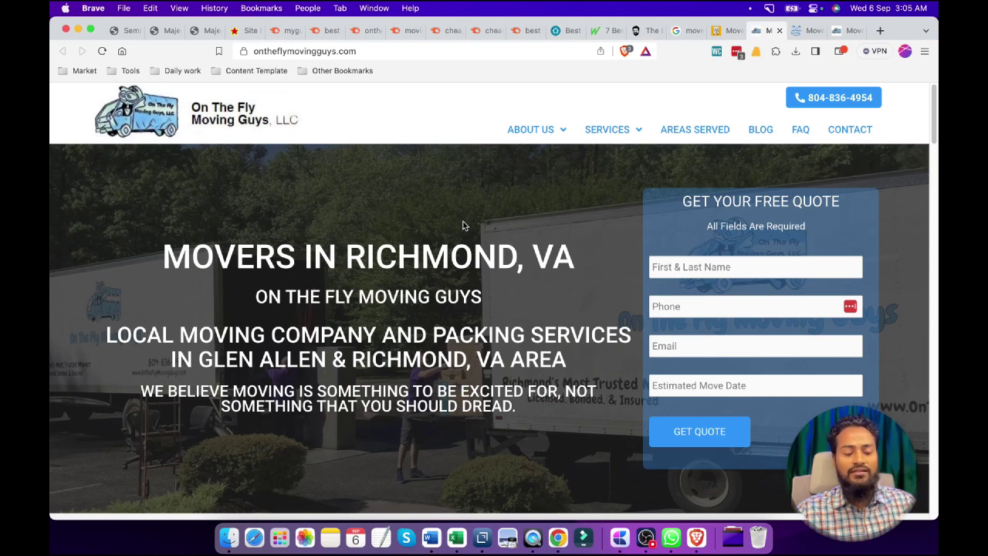
key("cmd+f")
key("cmd+v")
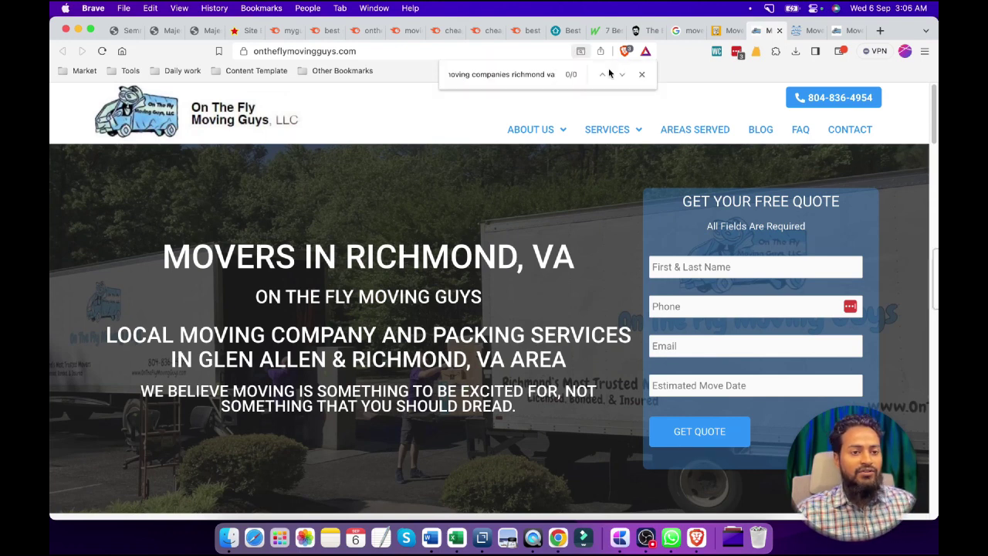
key("alt+shift+Left")
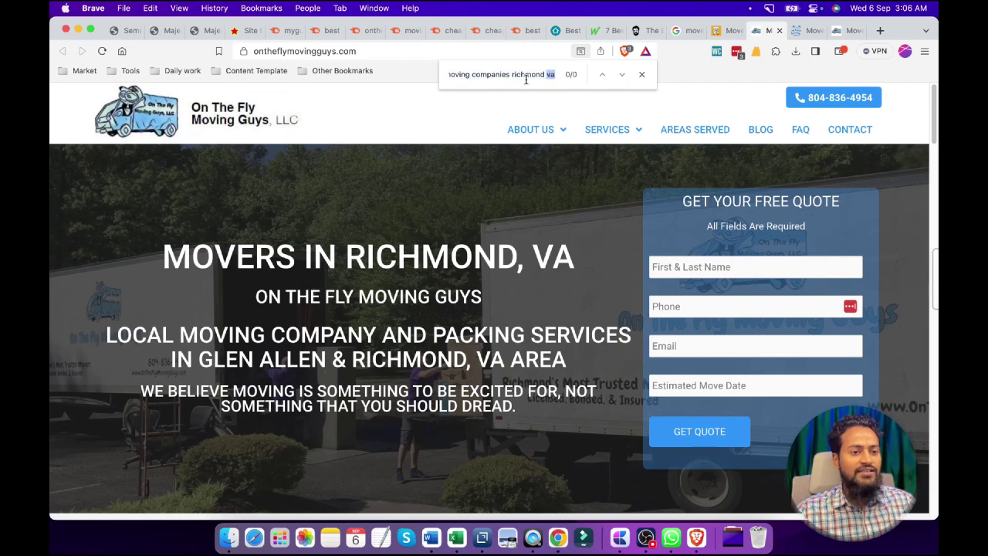
triple_click(494, 74)
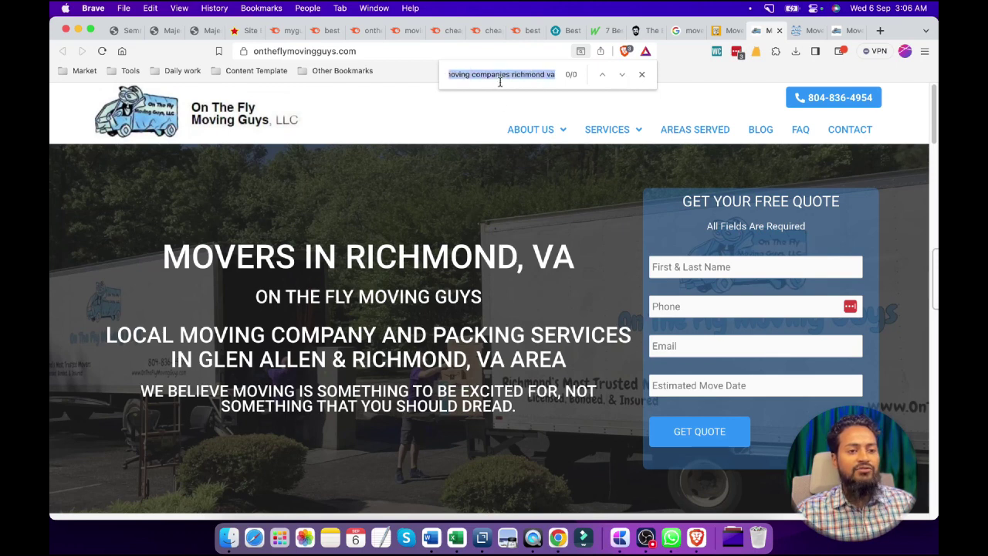
key("cmd+c")
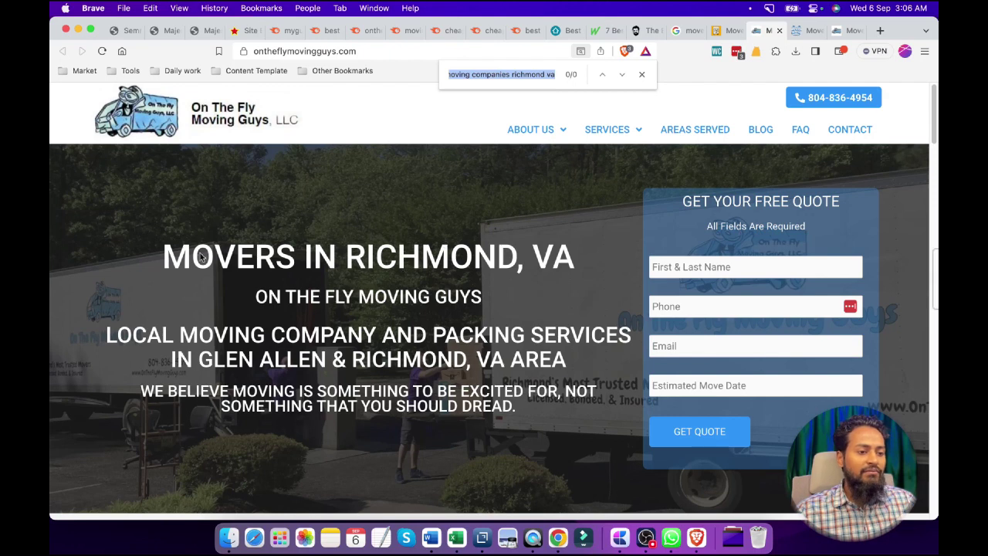
Search the homepage for "MOVERS IN RICHMOND", copied from the main heading, and check where the phrase is used.
left_click(167, 260)
left_click_drag(167, 259, 513, 254)
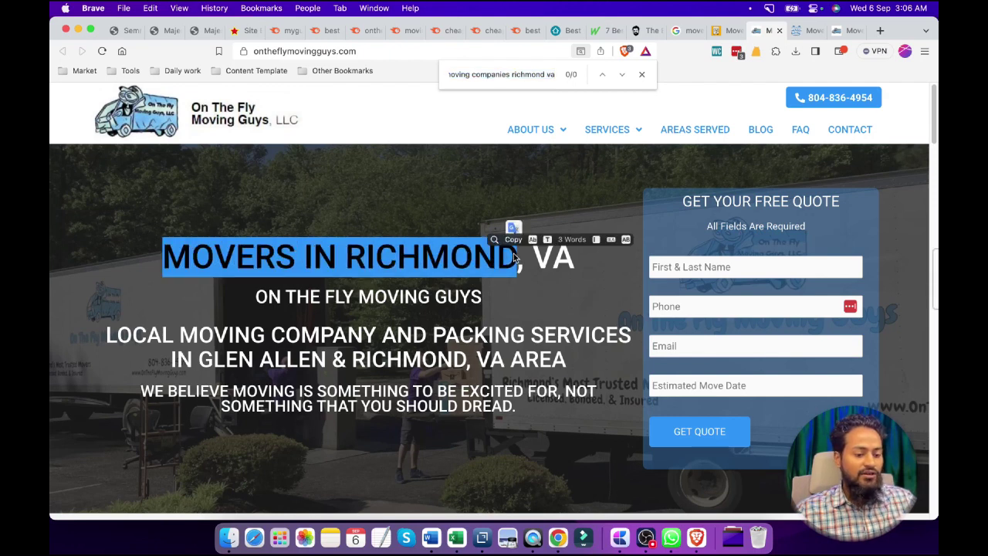
left_click(510, 74)
left_click_drag(449, 74, 555, 75)
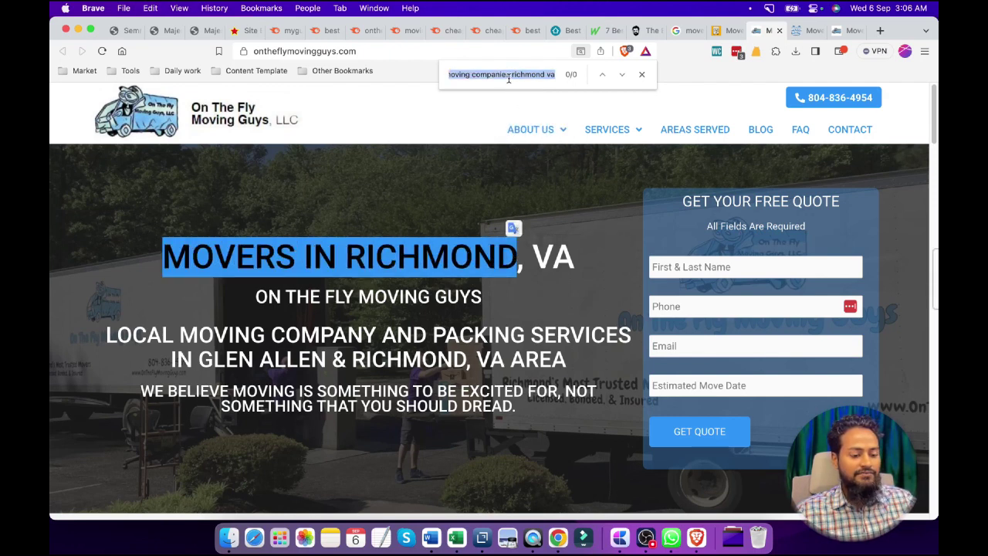
key("super+v")
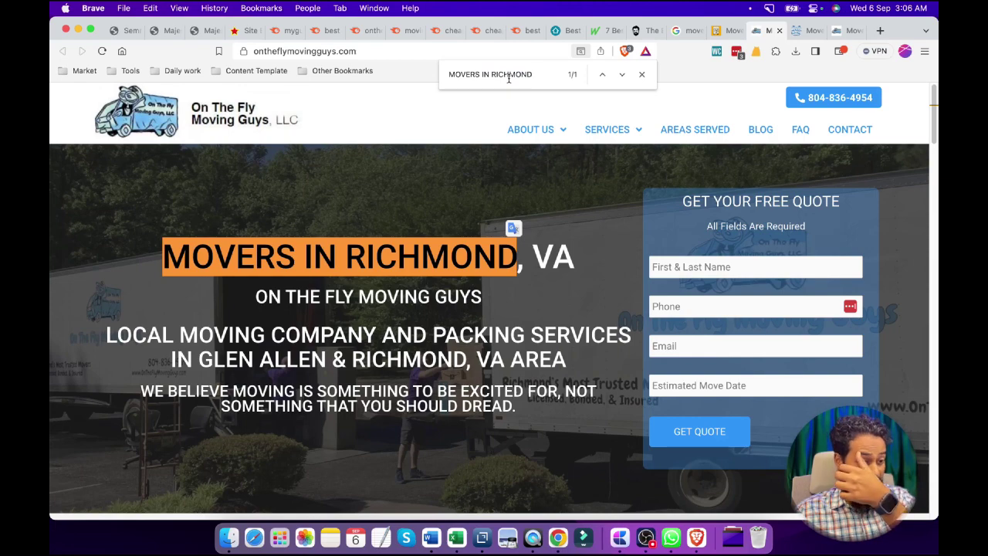
scroll(454, 308, "down", 3)
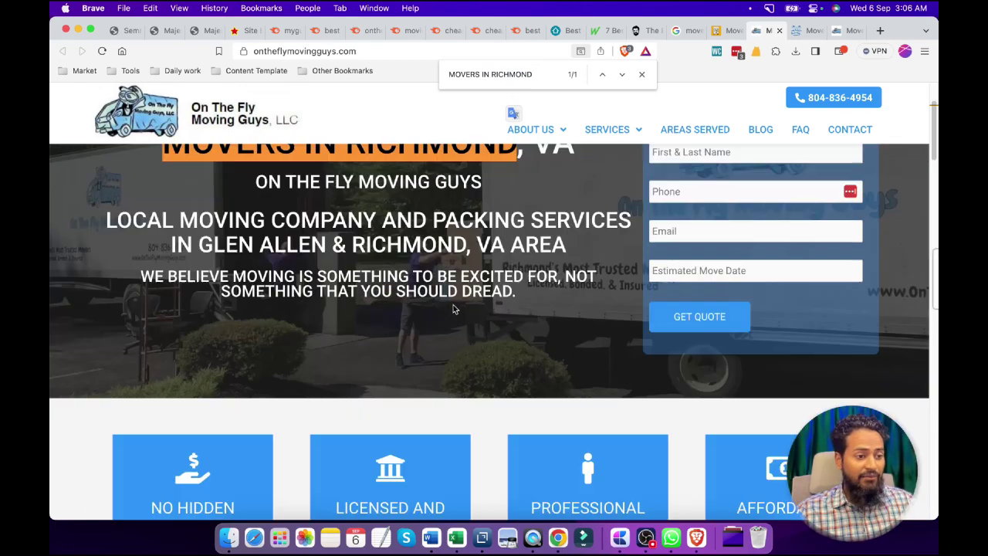
Skim the On The Fly Moving Guys homepage and jump back to the "MOVERS IN RICHMOND" match.
scroll(454, 307, "down", 10)
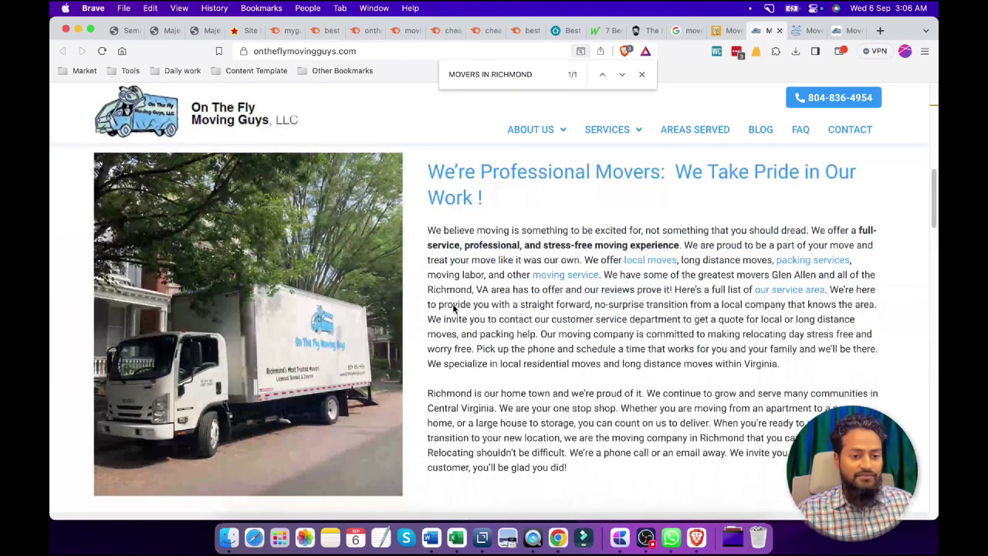
scroll(761, 298, "down", 10)
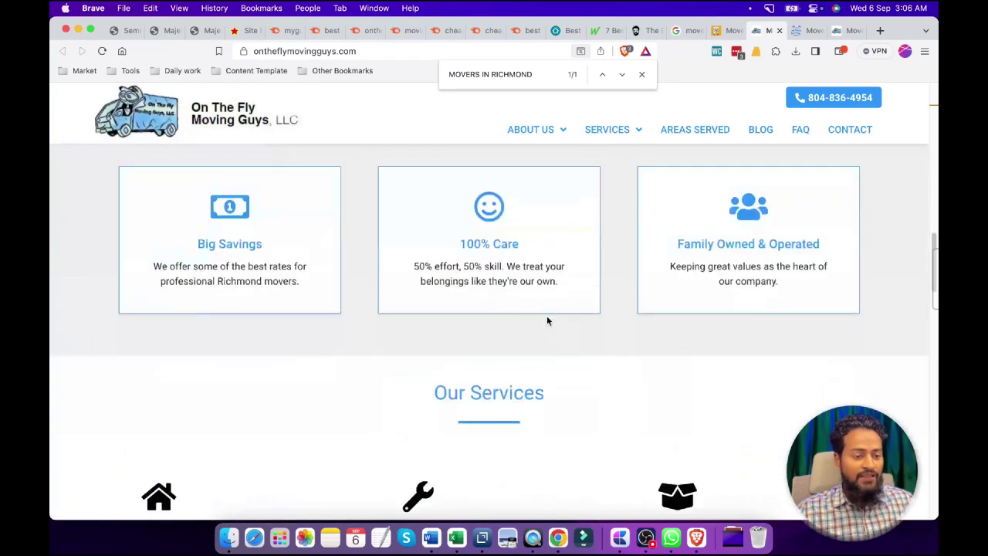
key("Return")
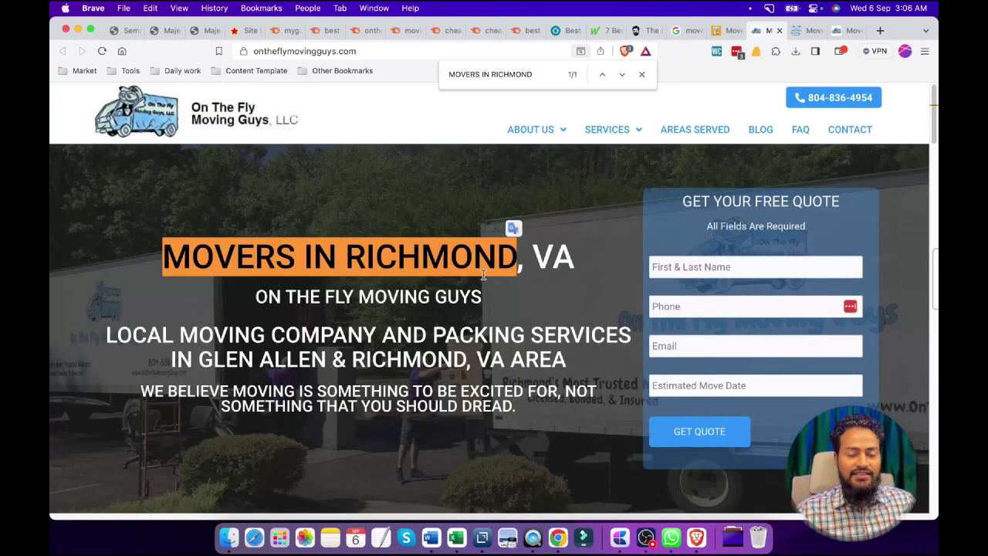
Check the Semrush keyword overviews, then search the moving company's homepage text for "moving companies richmond va".
left_click(401, 31)
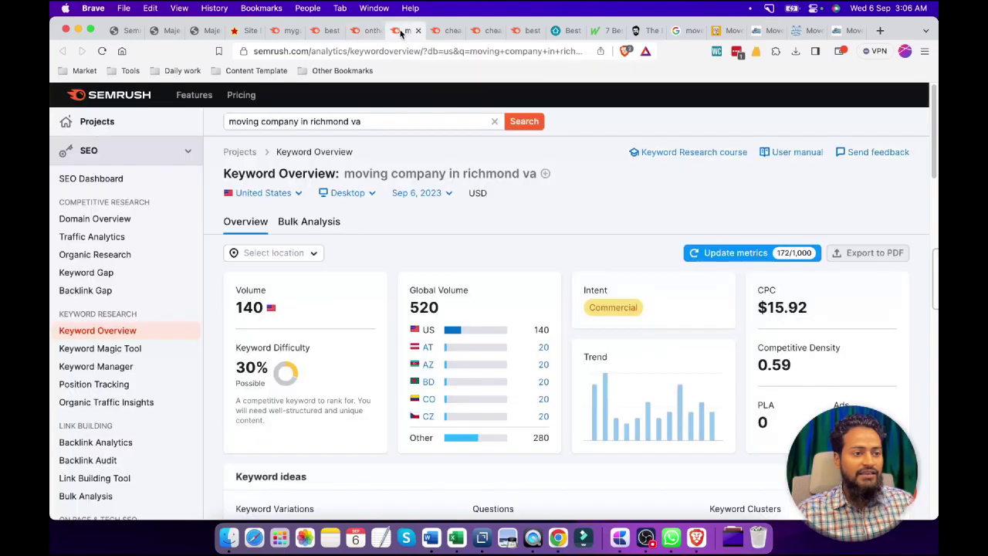
left_click(442, 31)
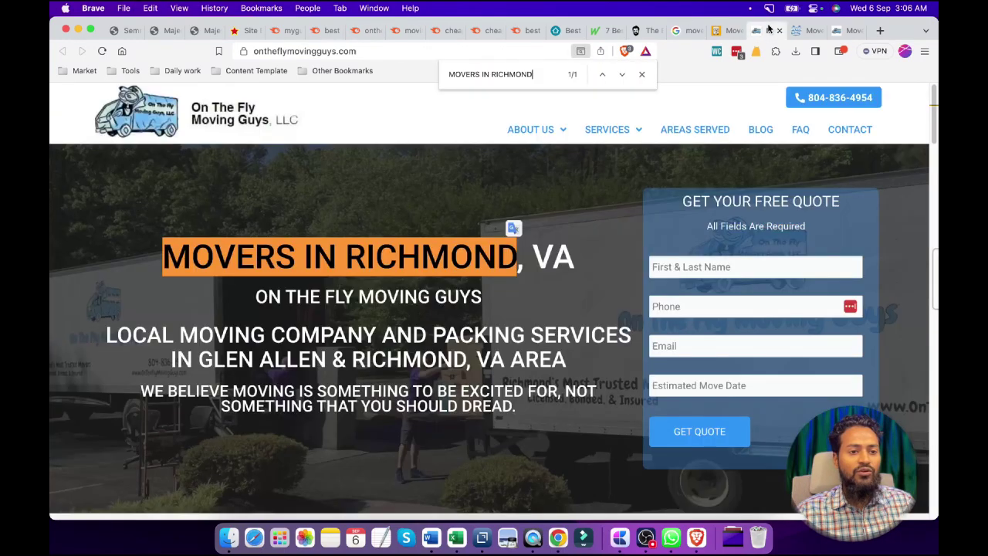
left_click(768, 31)
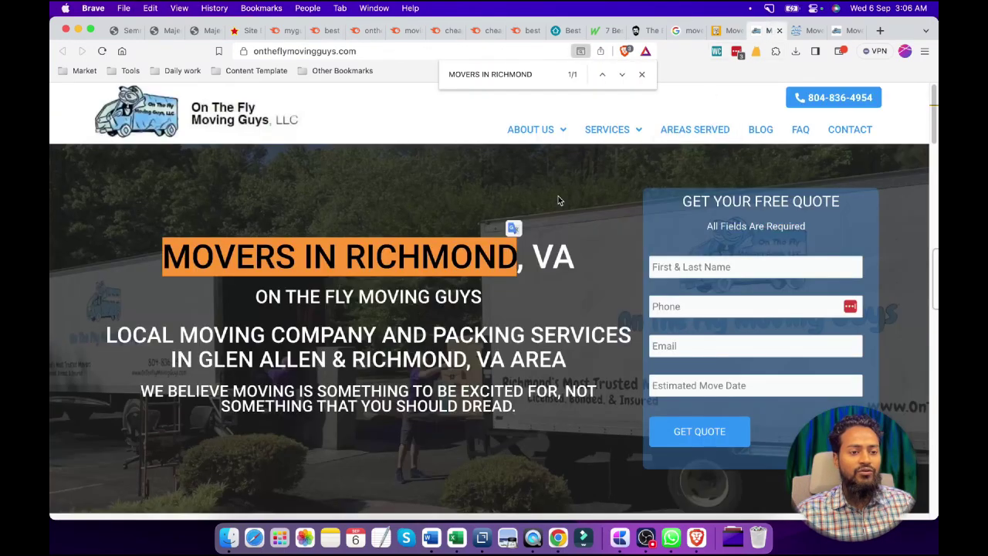
triple_click(515, 69)
key("super+v")
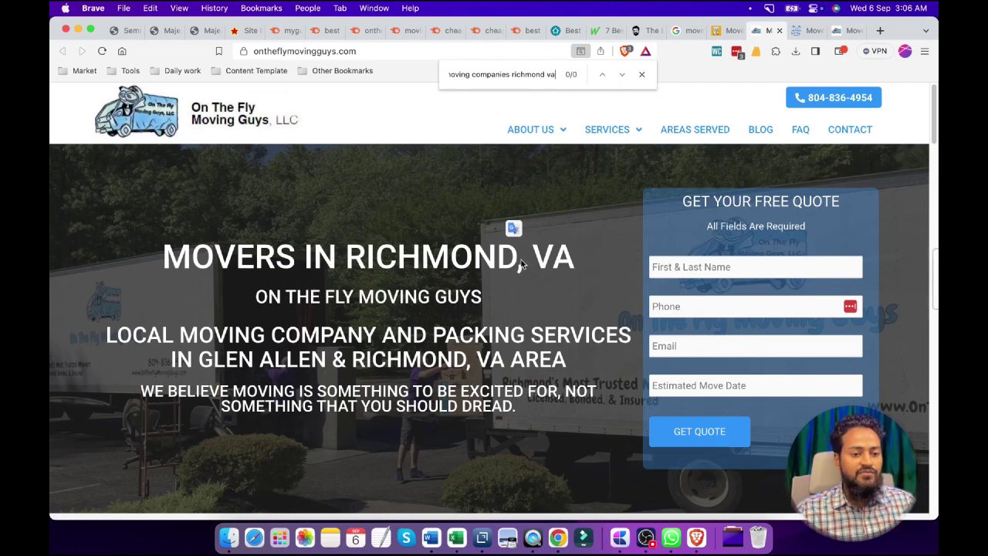
scroll(521, 259, "down", 6)
scroll(717, 296, "up", 2)
scroll(718, 296, "up", 4)
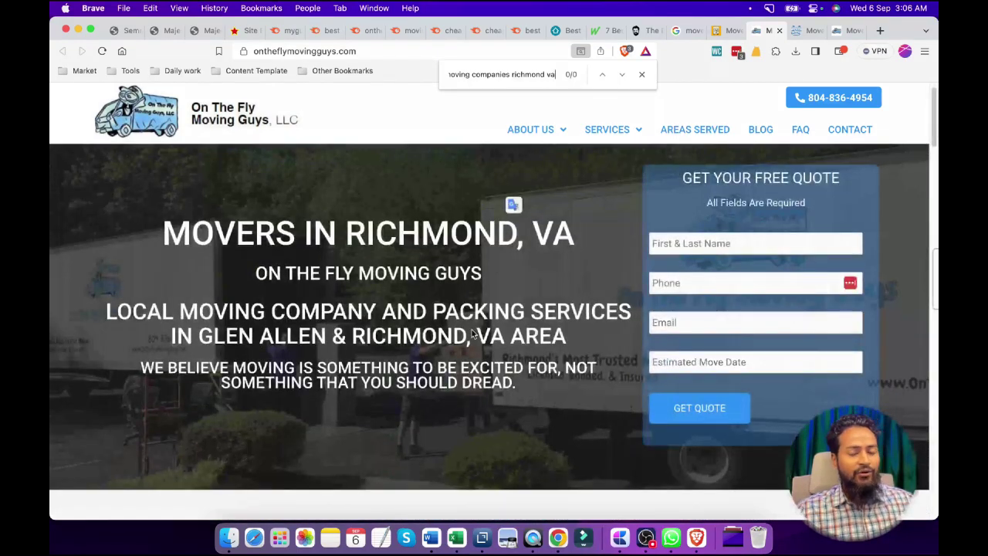
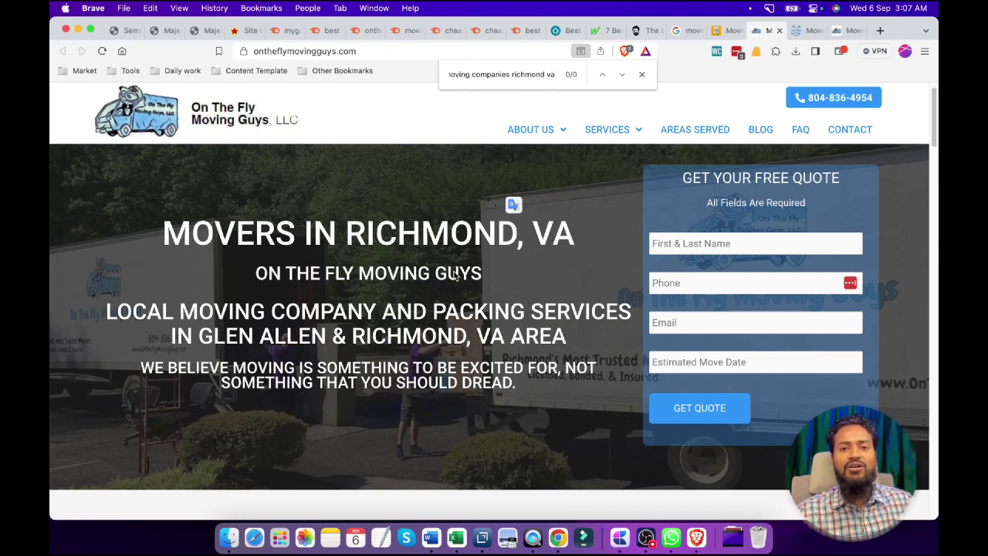
Look over the homepage content, close the in-page search and clear the text selection.
scroll(463, 281, "down", 10)
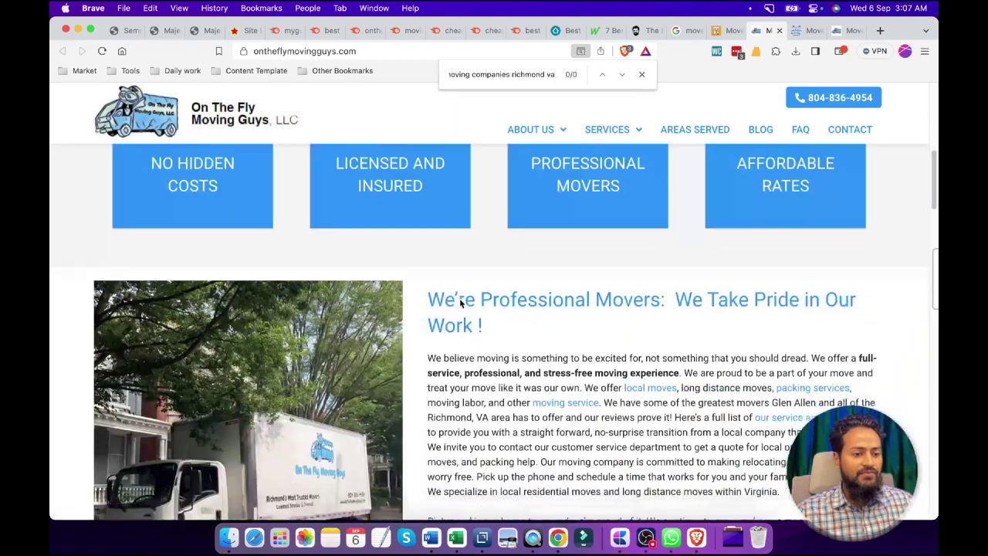
key("super+a")
scroll(514, 276, "up", 10)
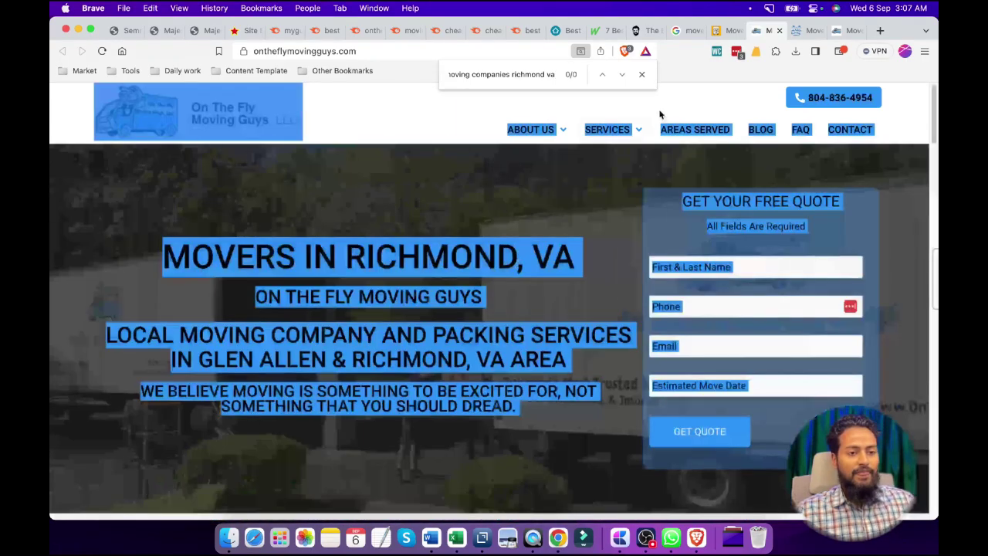
left_click(640, 76)
left_click(489, 275)
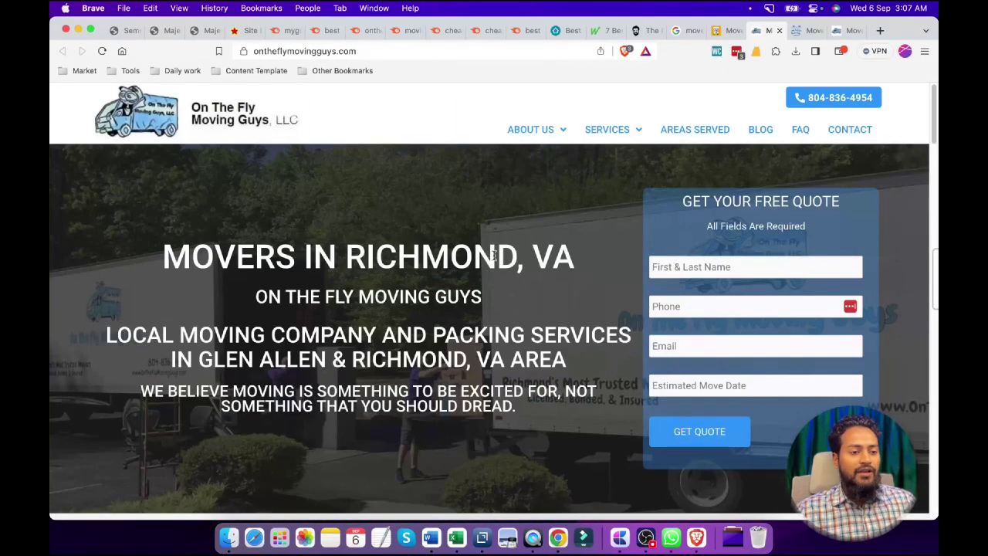
key("ctrl+Up")
left_click(555, 331)
left_click(422, 51)
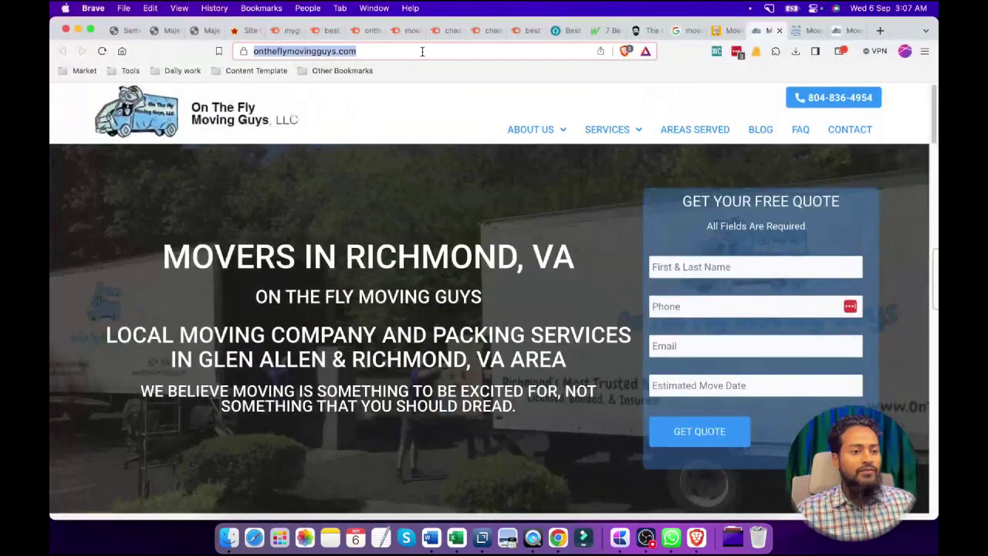
left_click(422, 51)
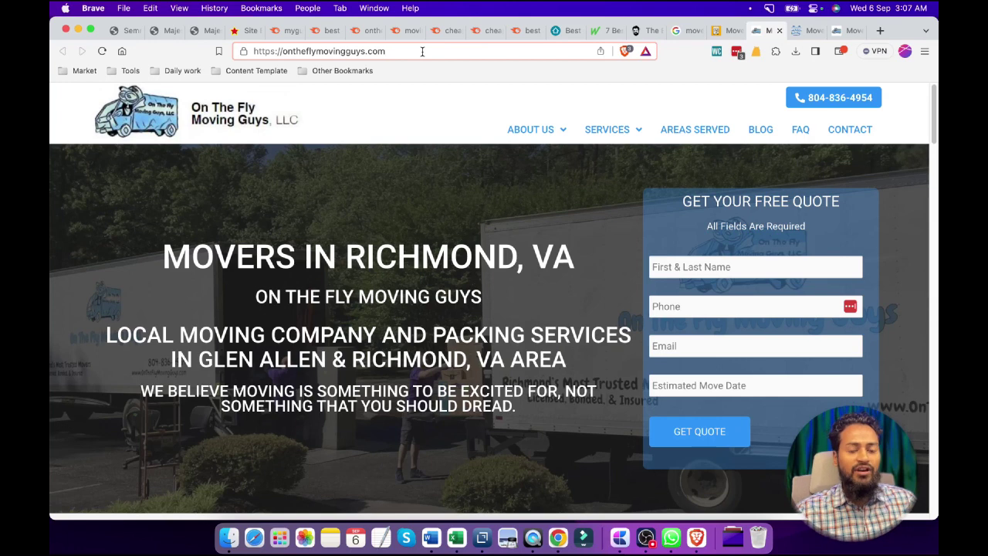
type("/site")
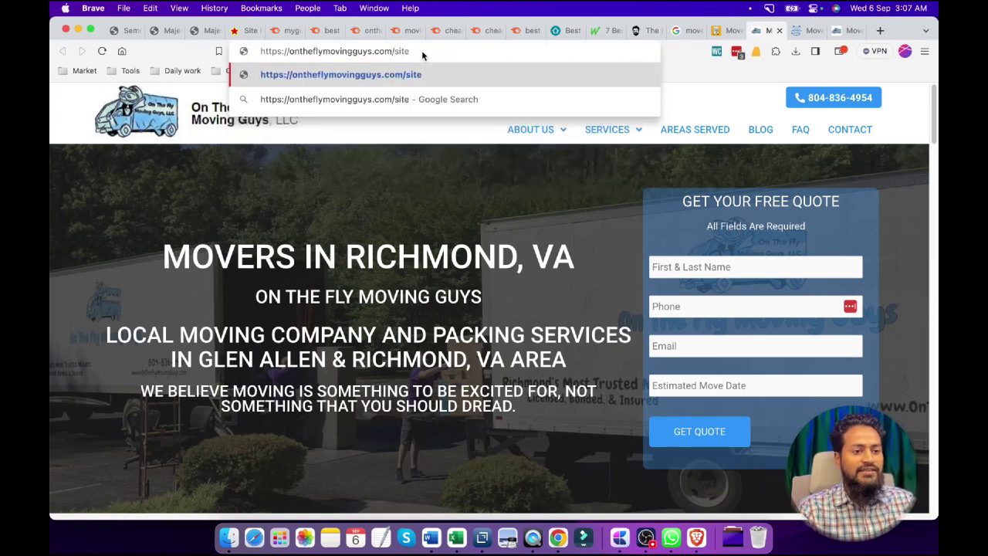
type("map.xml")
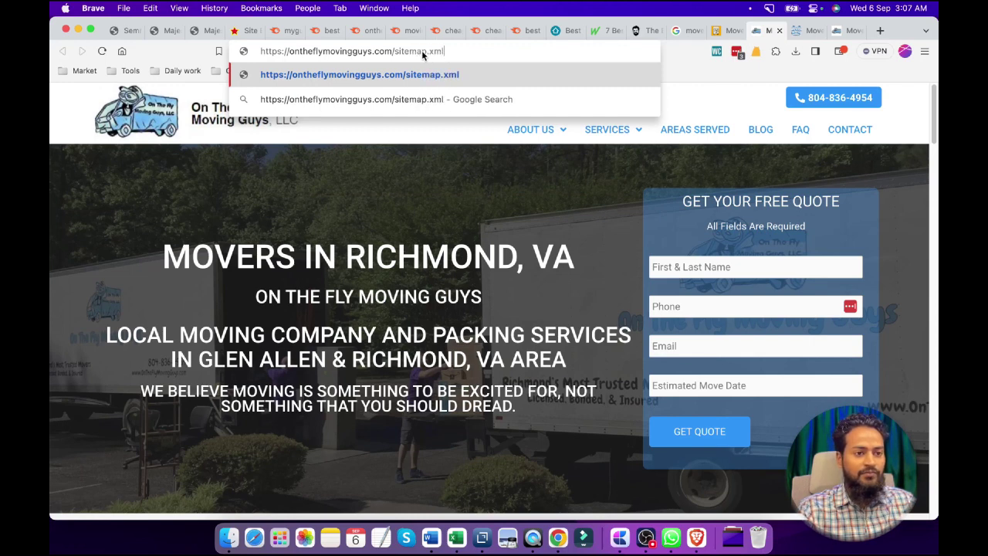
key("Return")
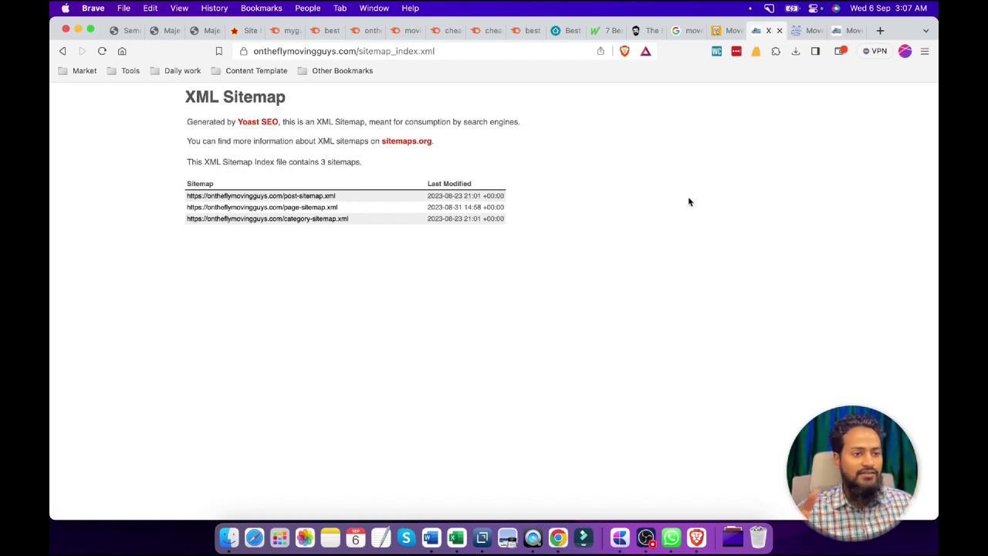
Open the post sitemap in a new tab and review its URL total, blog URLs and modification dates.
left_click(297, 197, "super")
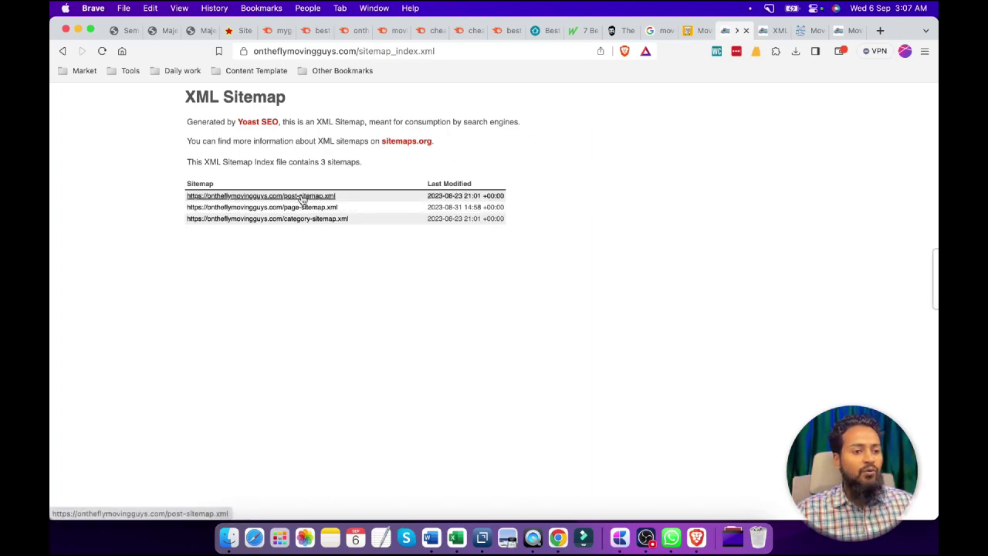
left_click(772, 31)
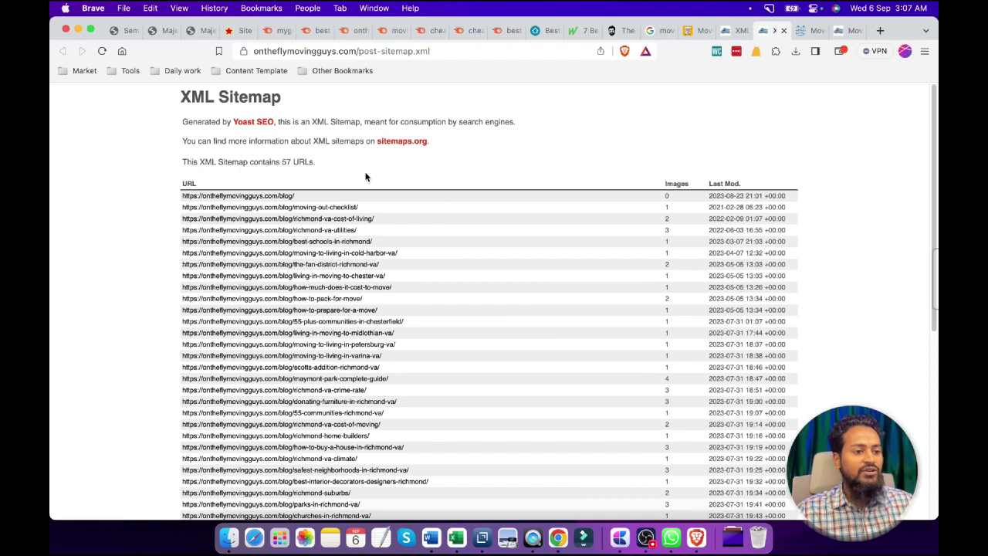
double_click(283, 162)
left_click(382, 174)
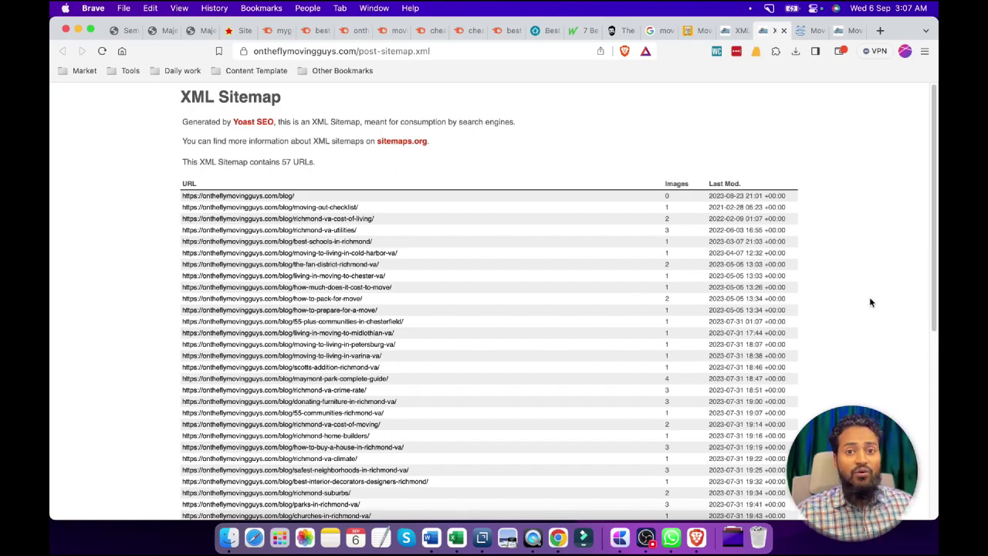
scroll(871, 302, "down", 8)
scroll(871, 304, "up", 3)
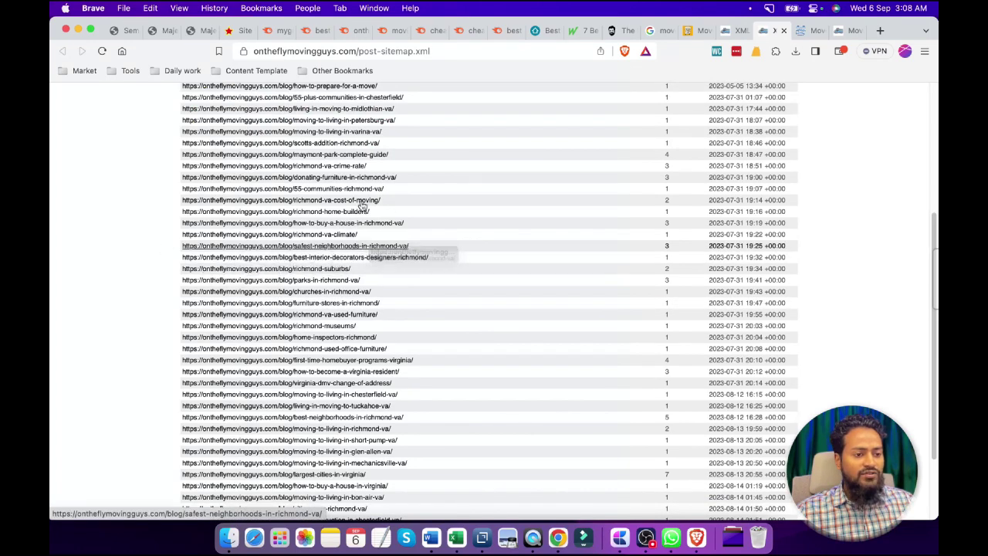
scroll(664, 234, "up", 1)
scroll(664, 234, "up", 2)
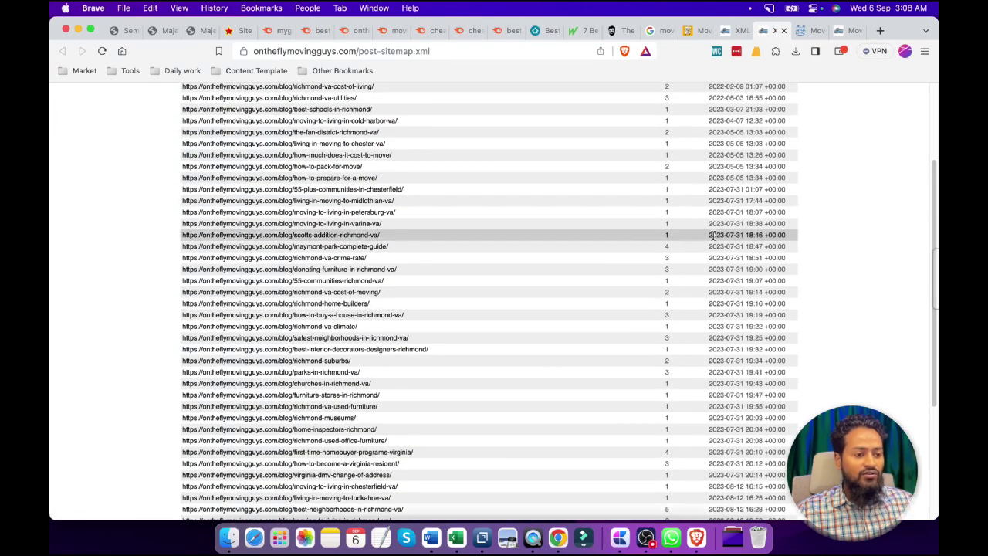
scroll(837, 249, "up", 3)
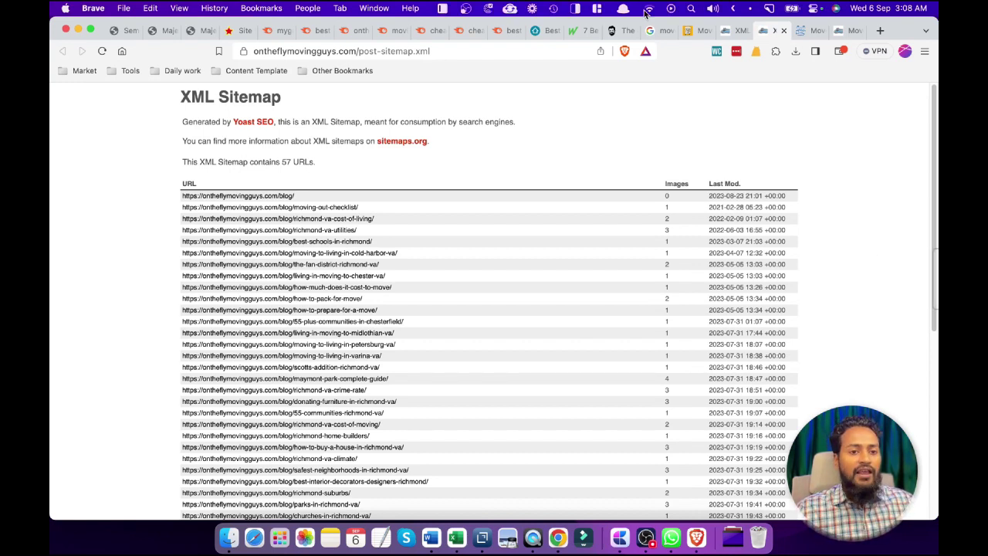
Open the page sitemap from the sitemap index in a new tab and review its service and location URLs.
left_click(735, 31)
left_click(281, 219, "super")
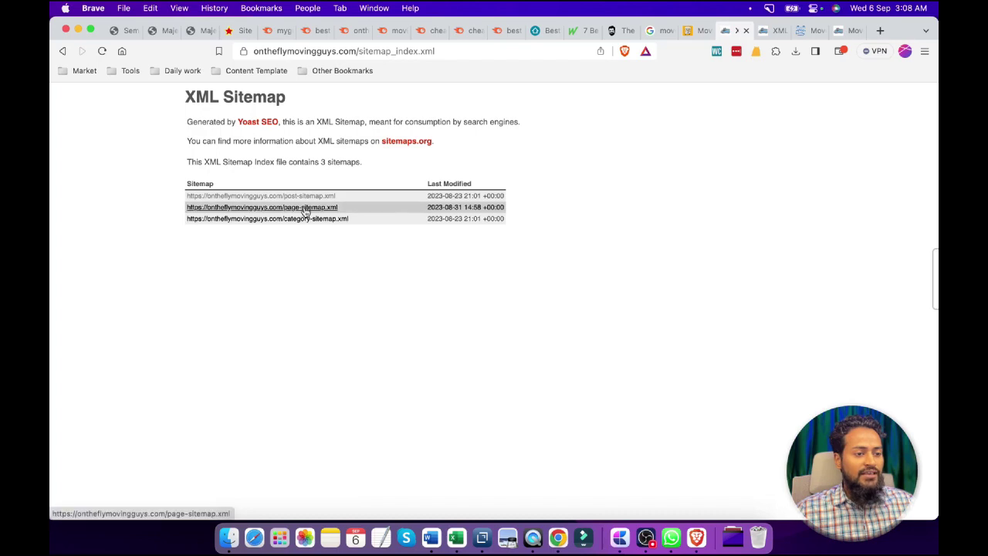
left_click(779, 32)
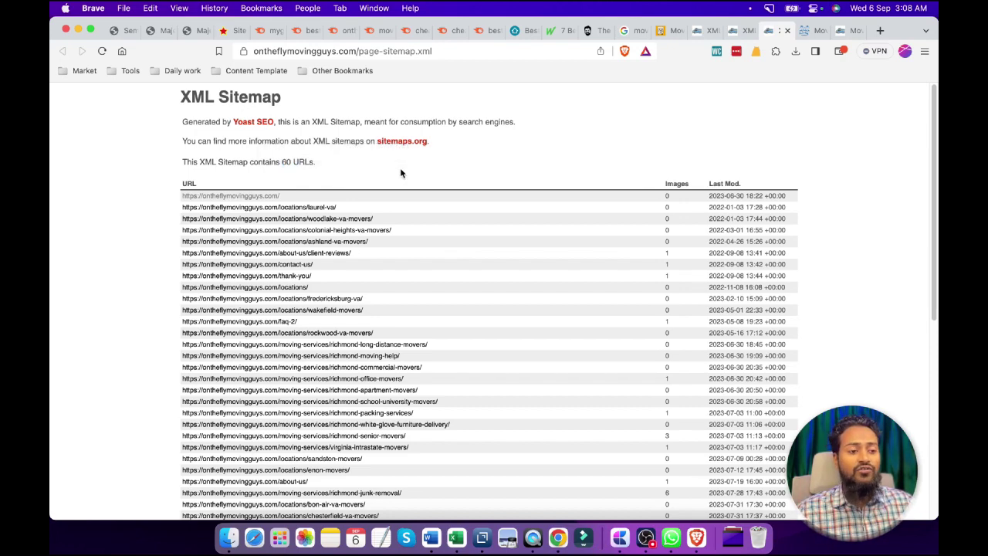
scroll(386, 309, "down", 5)
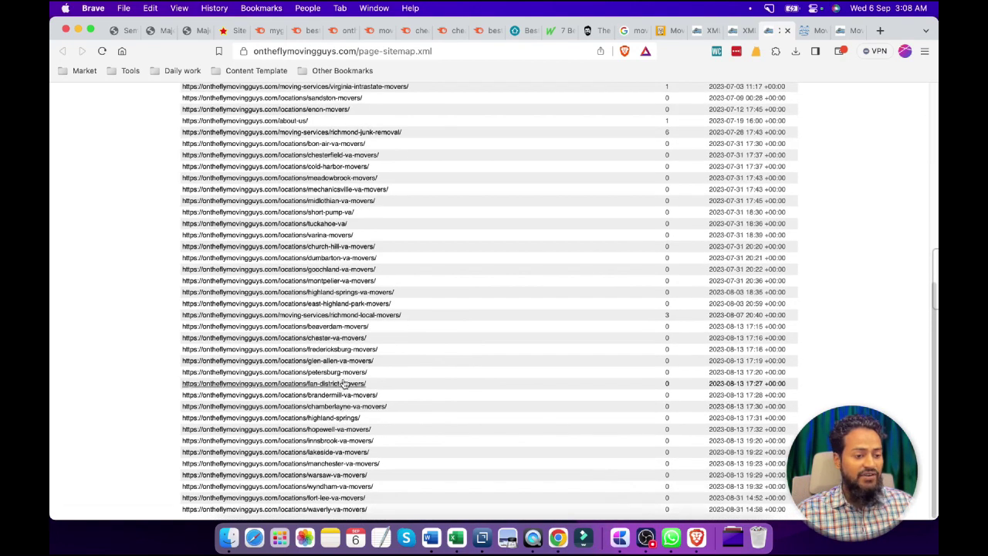
Open the Highland Springs, Montpelier and Chester location pages in new tabs and skim the Chester page.
left_click(320, 294, "super")
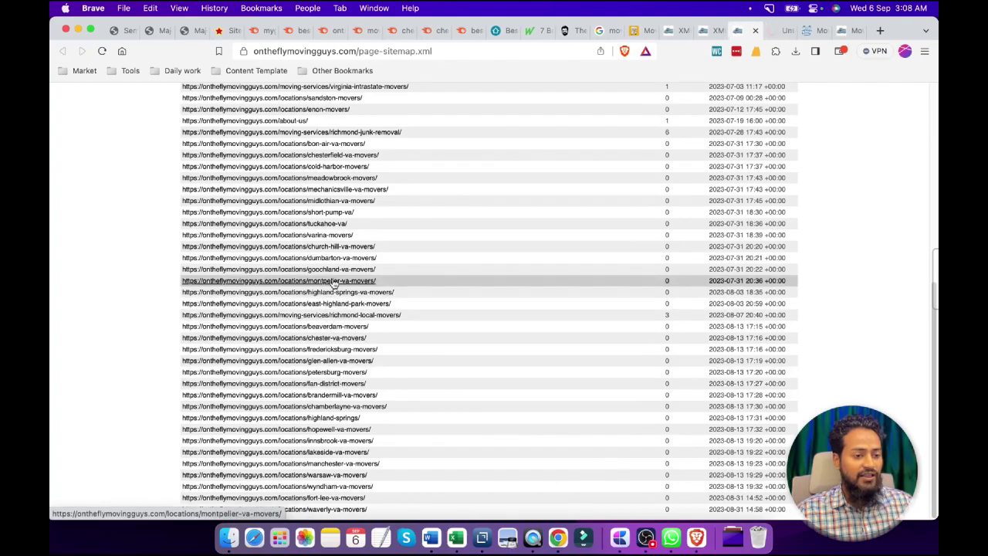
left_click(332, 281, "super")
left_click(718, 33)
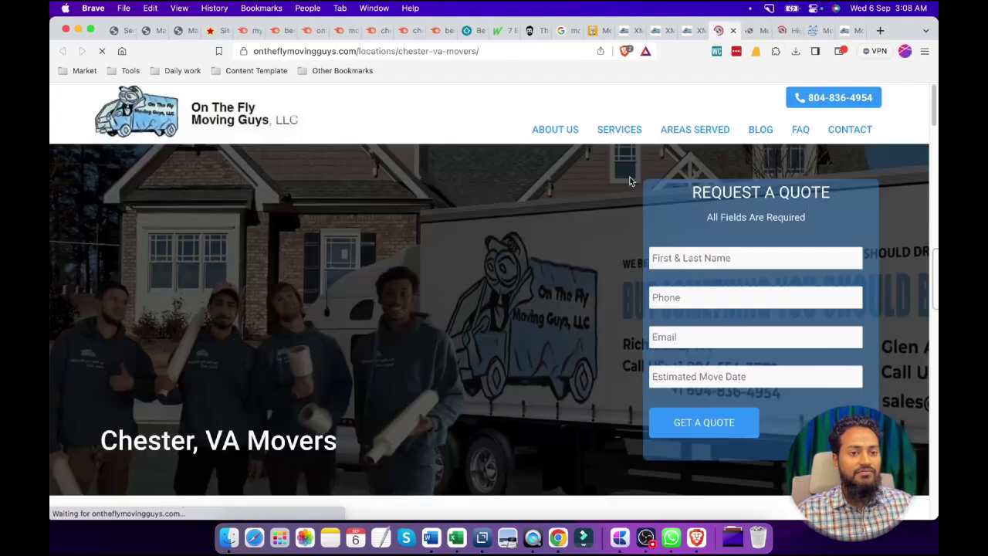
scroll(606, 251, "down", 10)
scroll(605, 252, "up", 10)
scroll(606, 255, "down", 3)
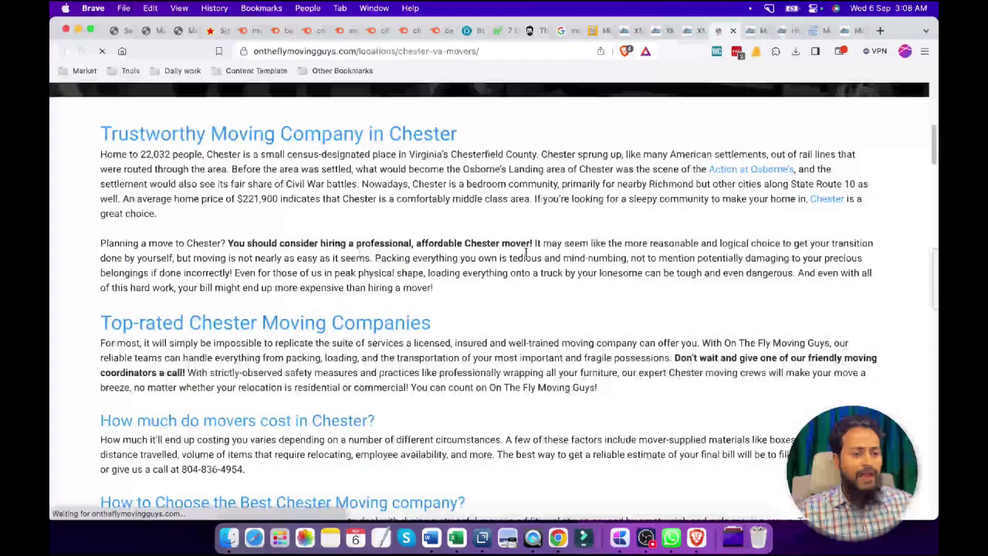
Count the words of the entire Chester movers page and close the word-count result.
key("super+a")
right_click(479, 182)
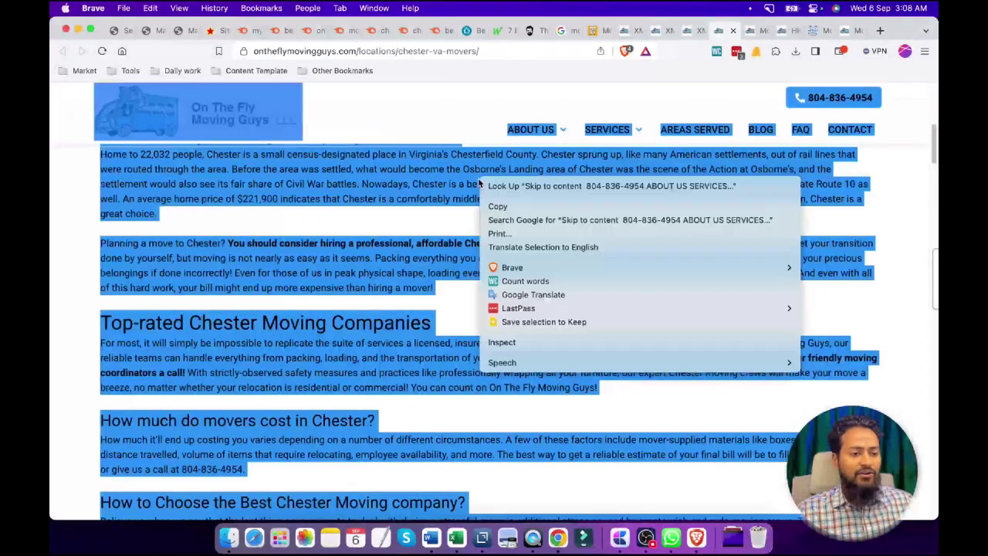
left_click(523, 281)
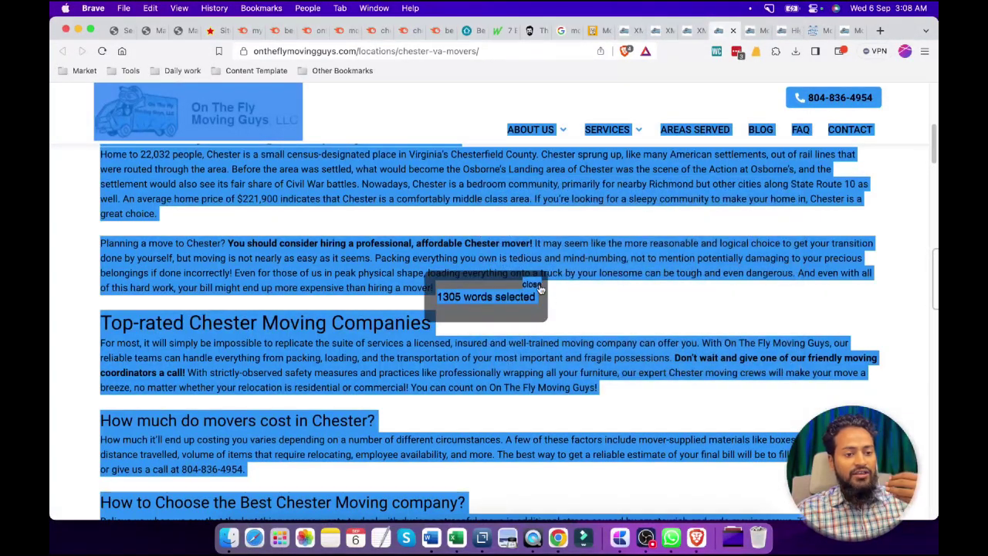
left_click(534, 285)
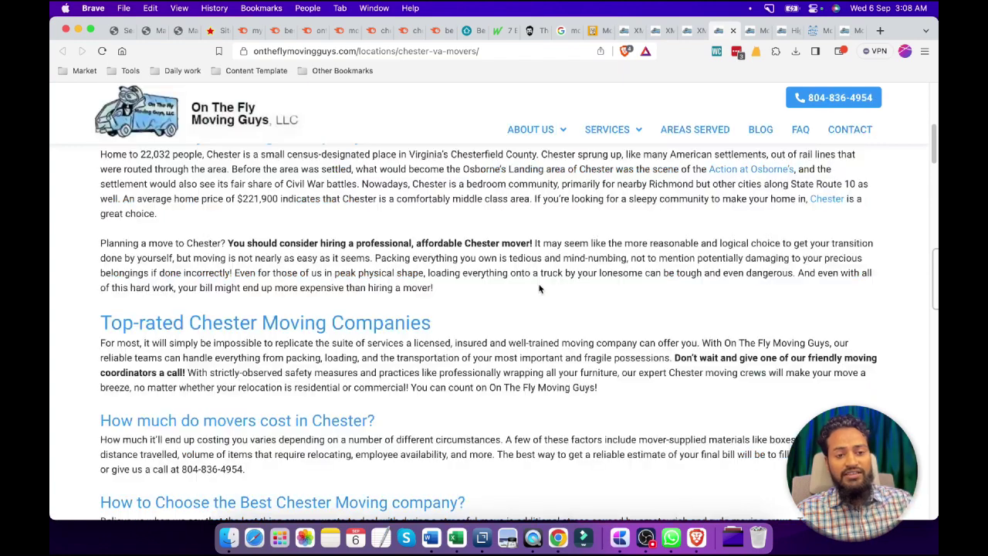
Review the Chester page's heading and opening sections, then return to the sitemap index.
scroll(537, 285, "up", 5)
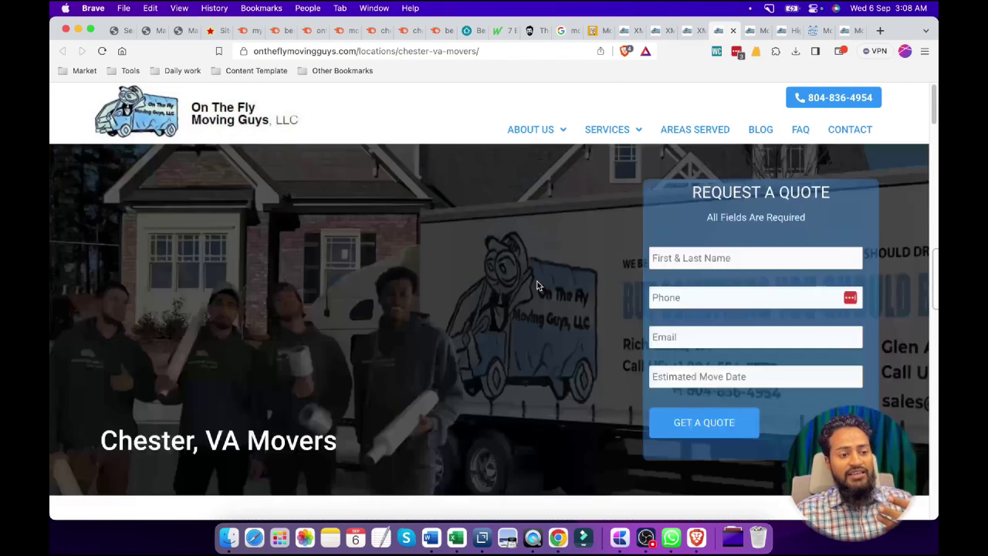
scroll(537, 286, "down", 4)
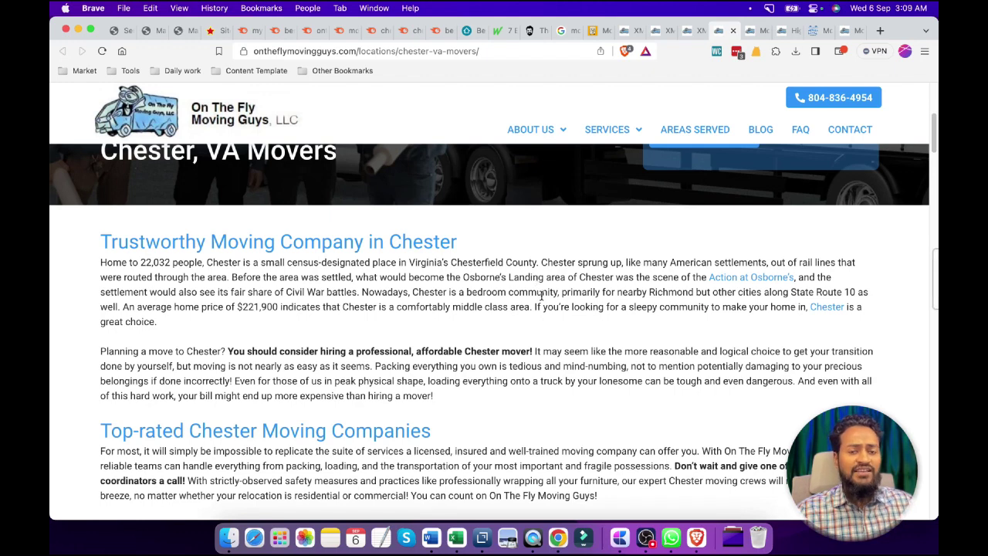
left_click(627, 31)
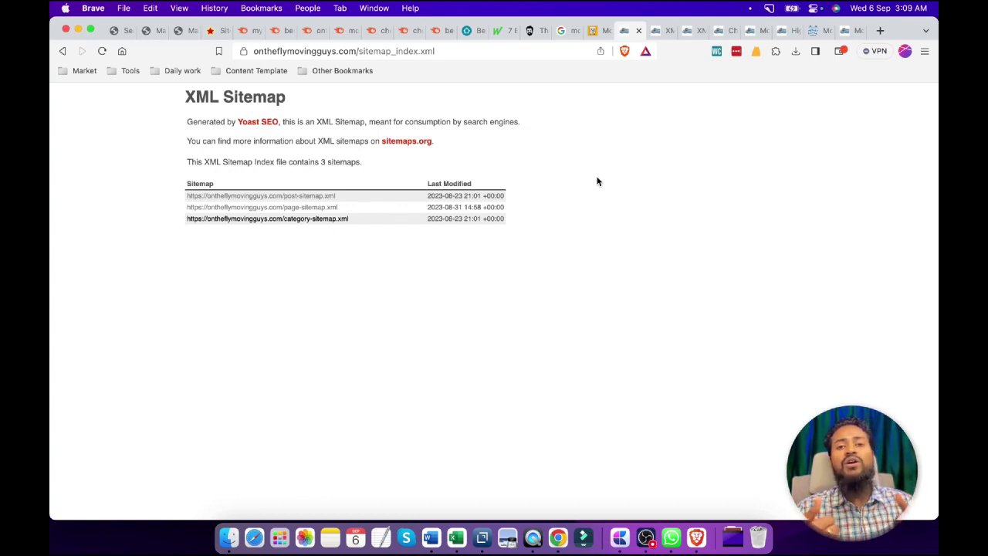
Review the NLP (natural language processing) item in the SEO for Moving Company notes in Craft, and return to the sitemap index in Brave.
key("ctrl+Up")
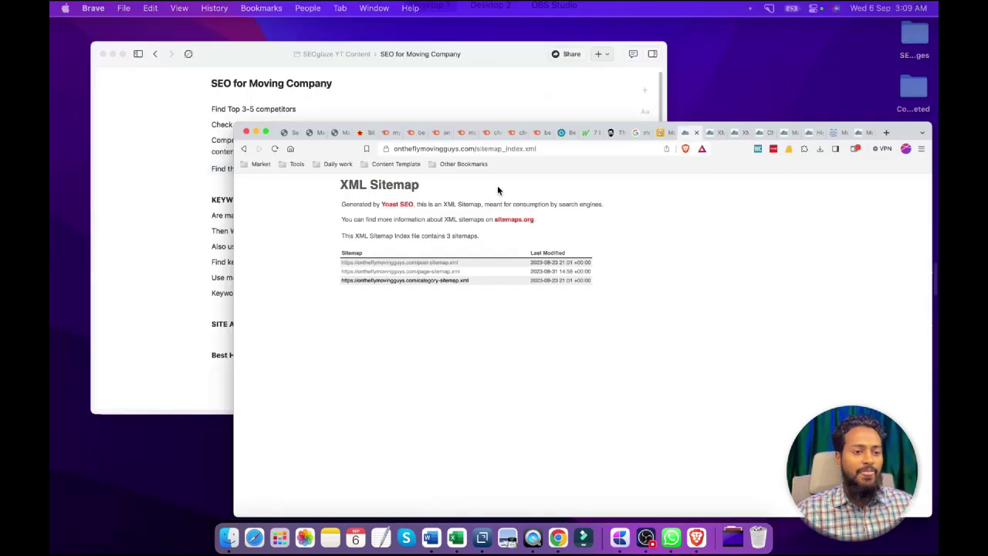
left_click(366, 188)
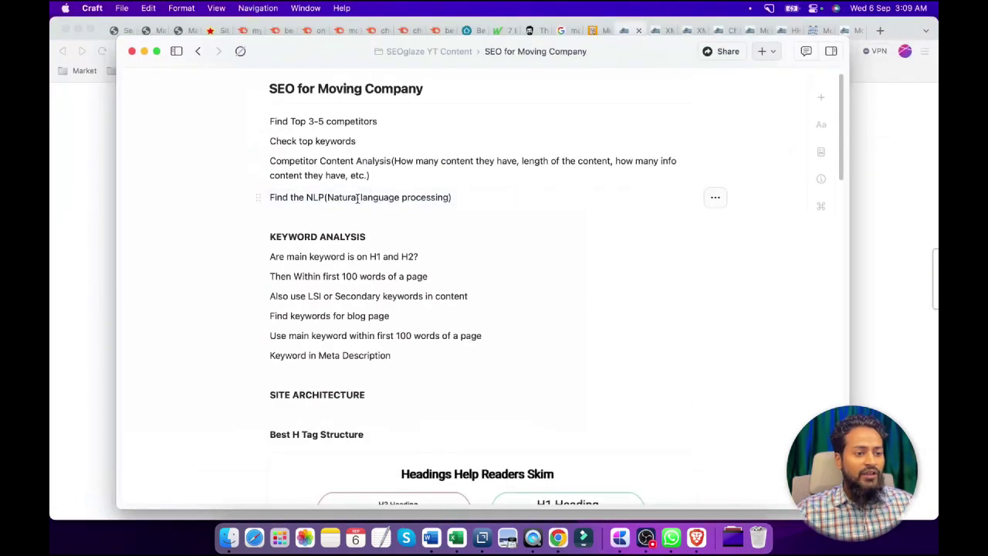
double_click(342, 198)
left_click(563, 246)
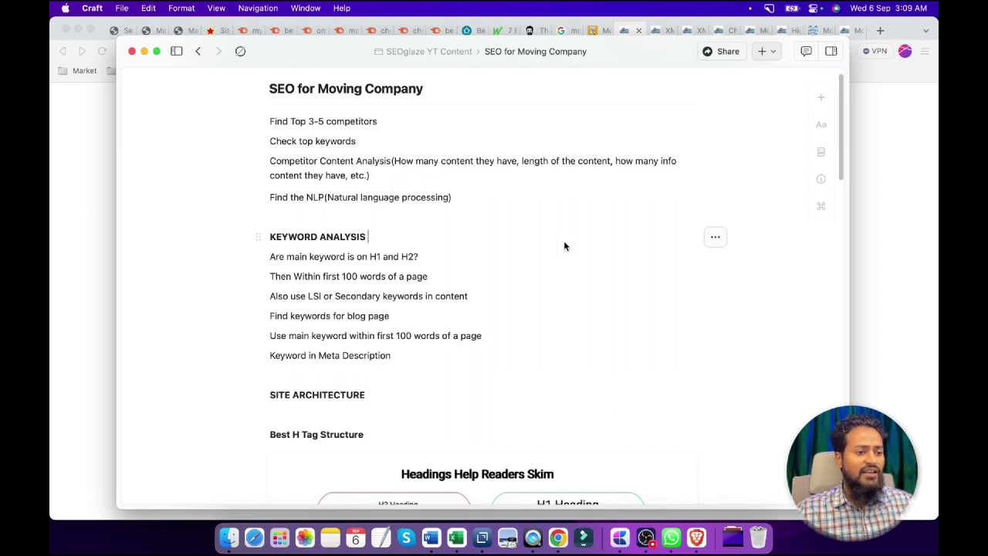
left_click(910, 294)
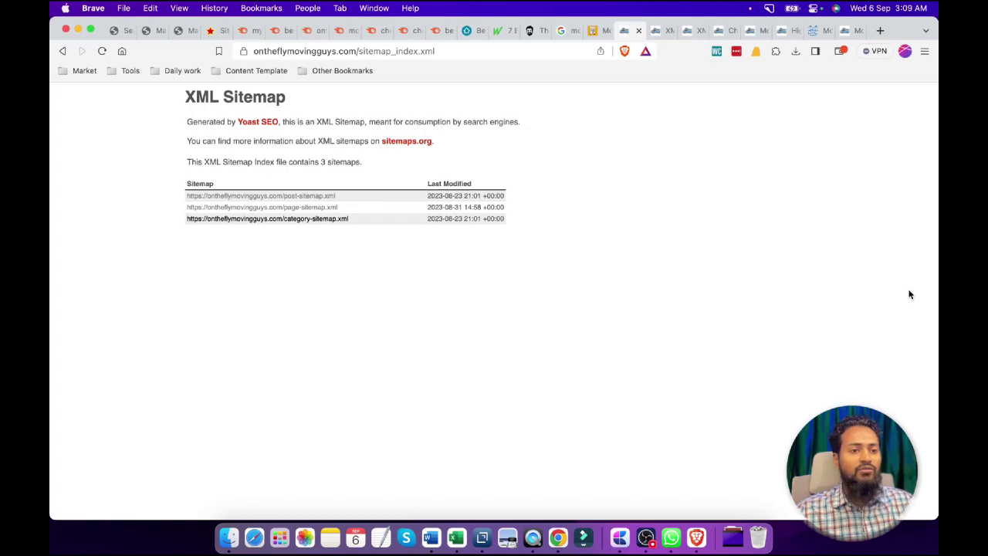
Switch to NeuronWriter in Chrome and start a content writer query for "cheap moving companies richmond va" with United States and English.
key("ctrl+Up")
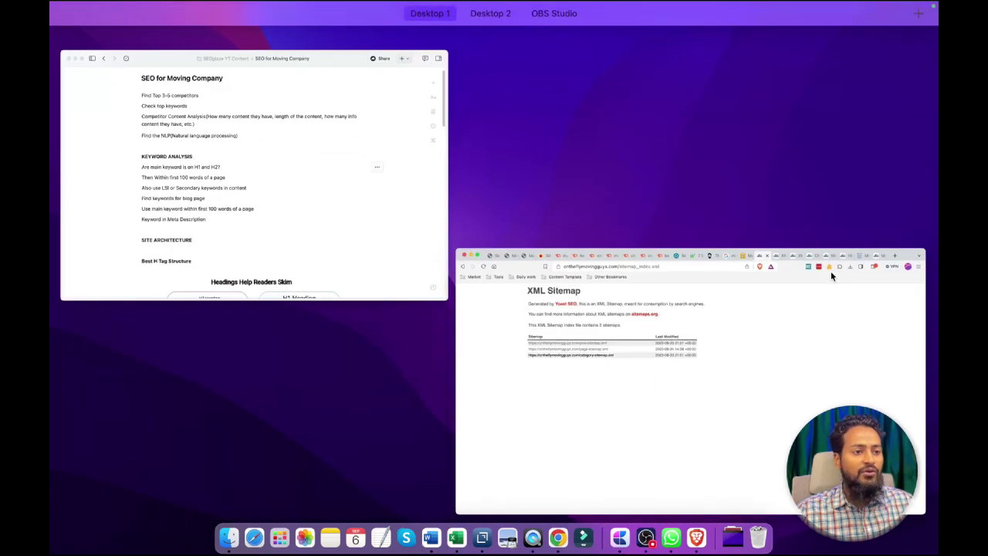
left_click(519, 52)
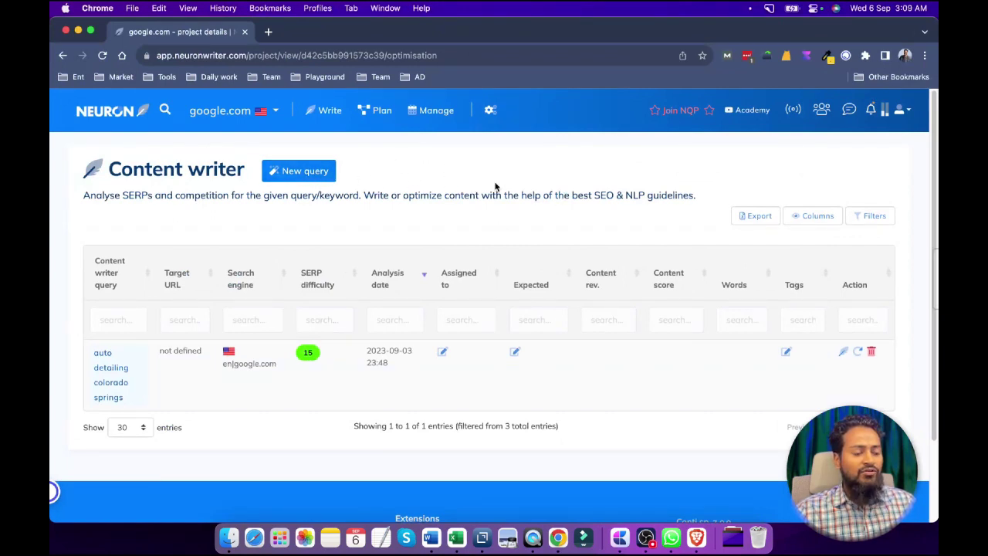
left_click(305, 173)
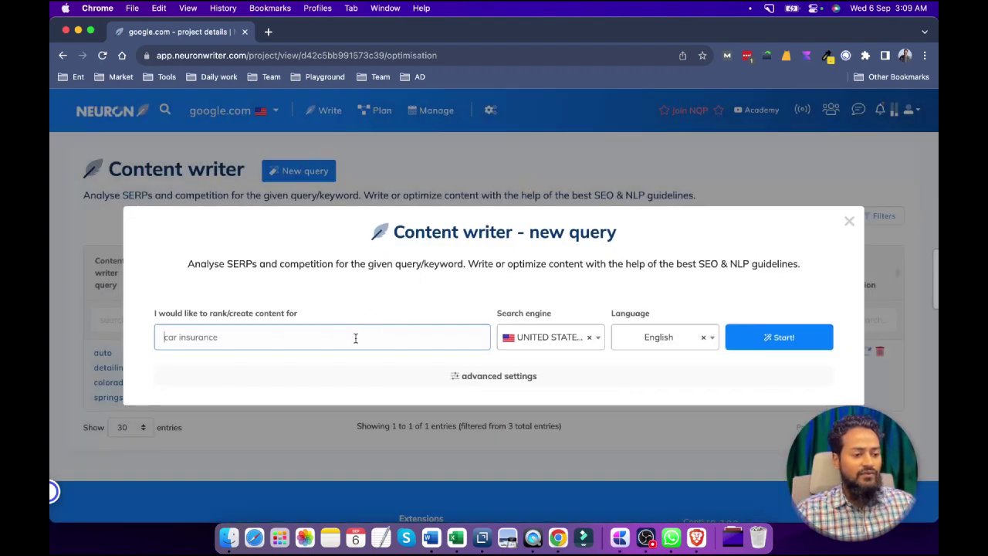
left_click(356, 338)
key("cmd+v")
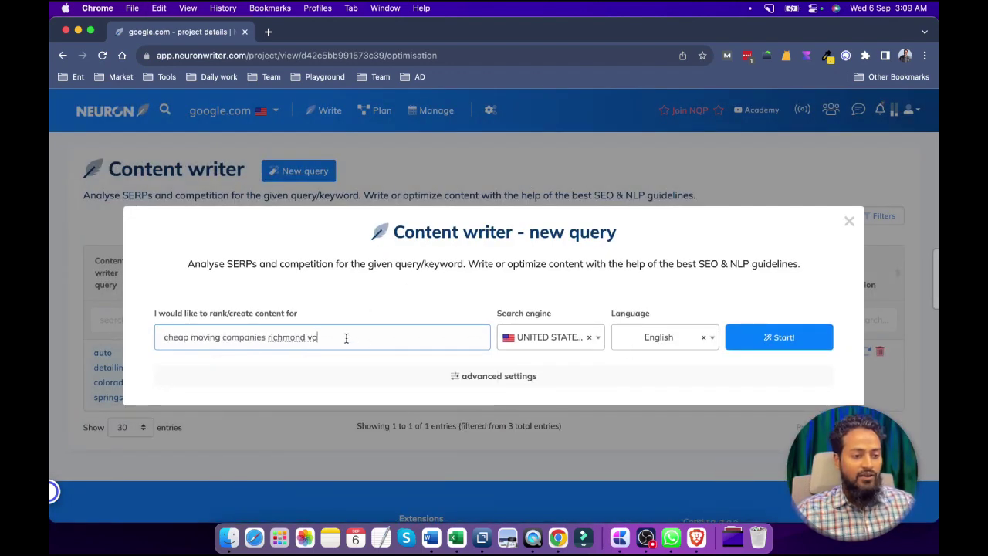
left_click(775, 337)
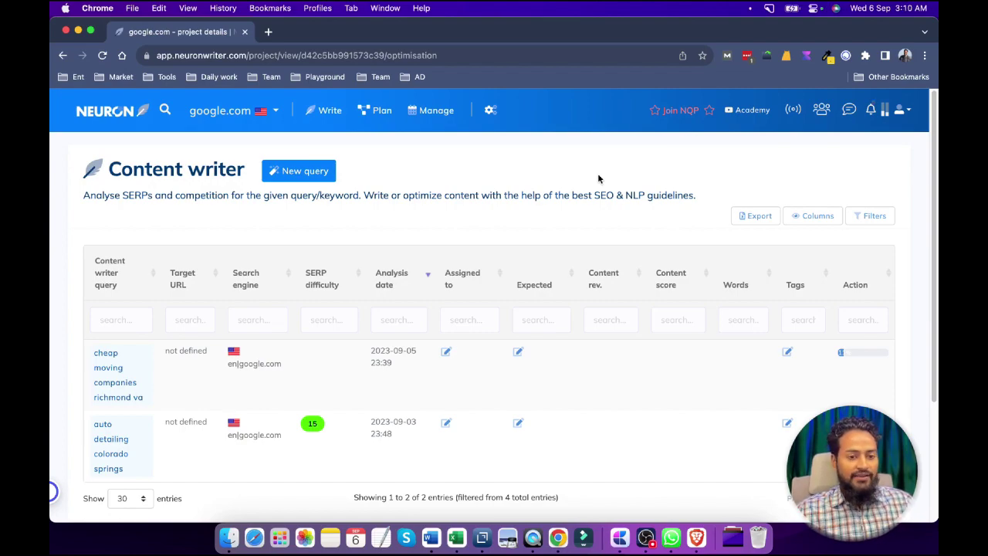
Switch to the Craft notes and extend the keyword section heading to "KEYWORD ANALYSIS and Optimization".
key("super+Tab")
key("ctrl+Up")
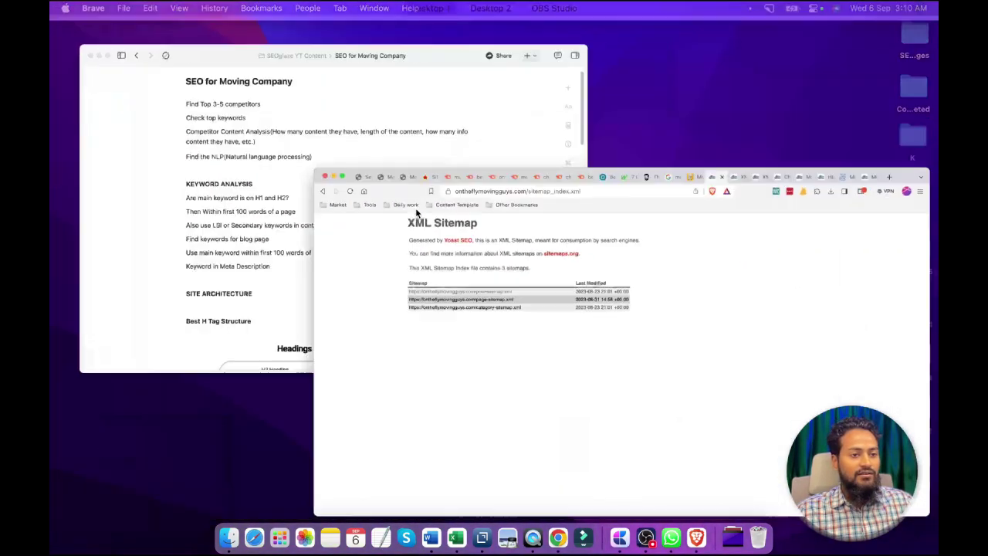
left_click(353, 204)
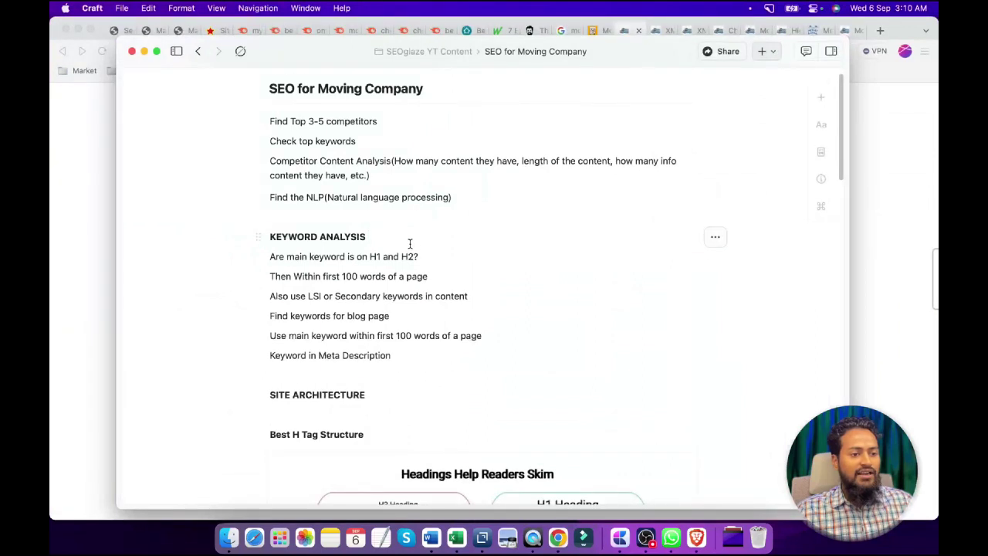
scroll(410, 246, "down", 2)
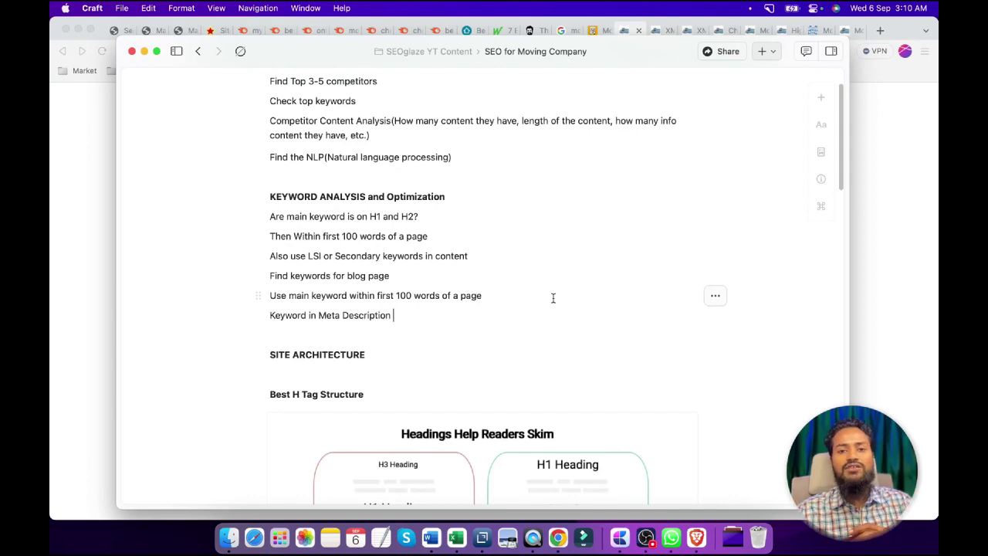
Return to NeuronWriter in Chrome and open the analysis of the "cheap moving companies richmond va" query.
key("ctrl+Up")
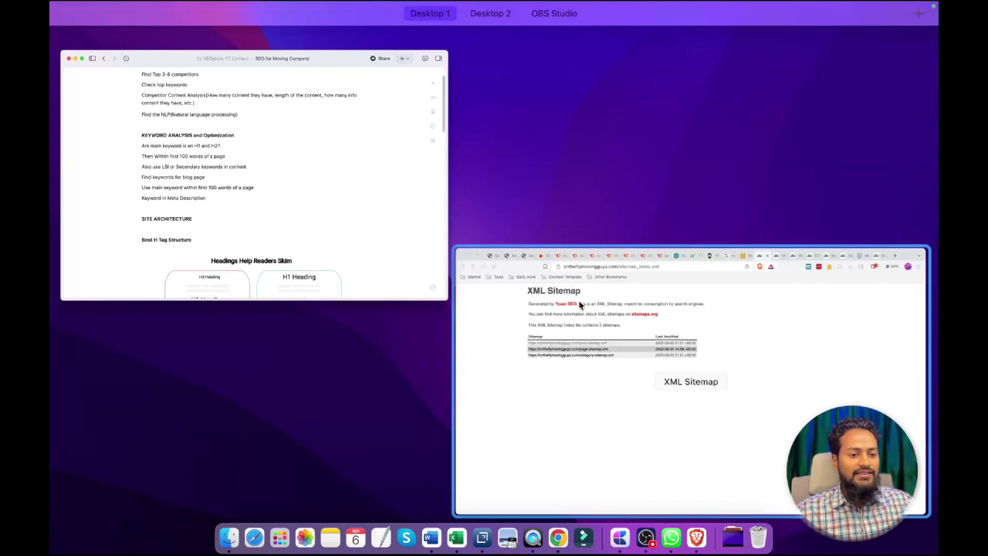
left_click(536, 249)
key("ctrl+Up")
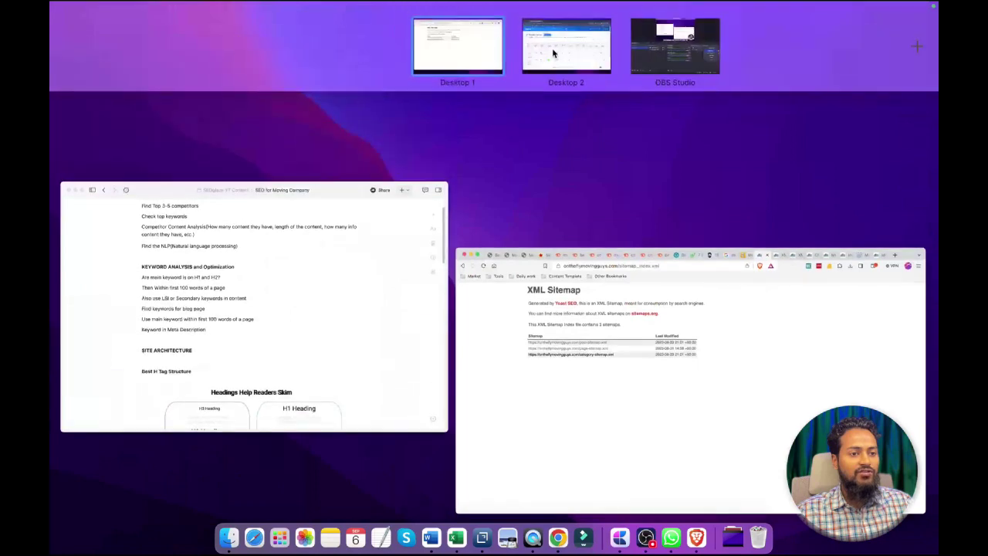
left_click(552, 48)
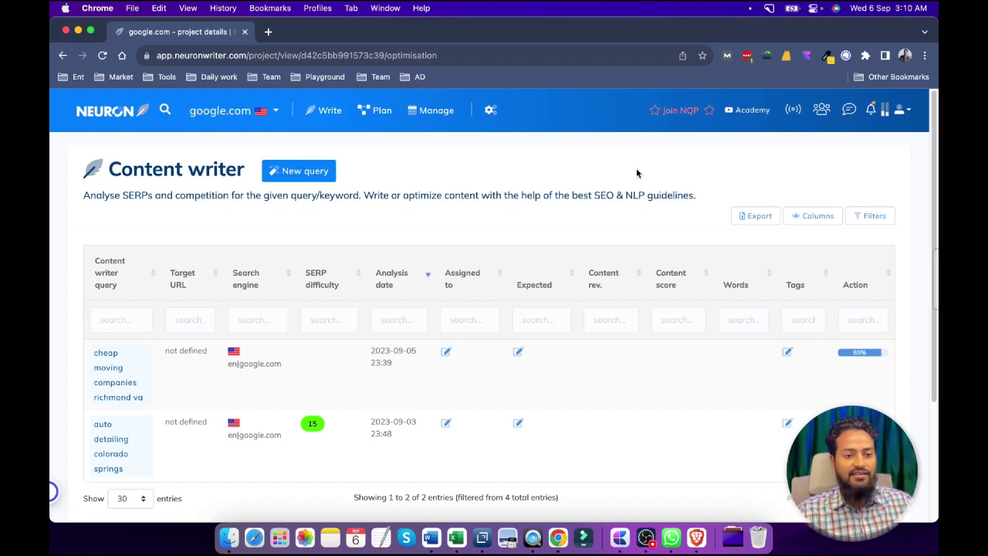
left_click(112, 378)
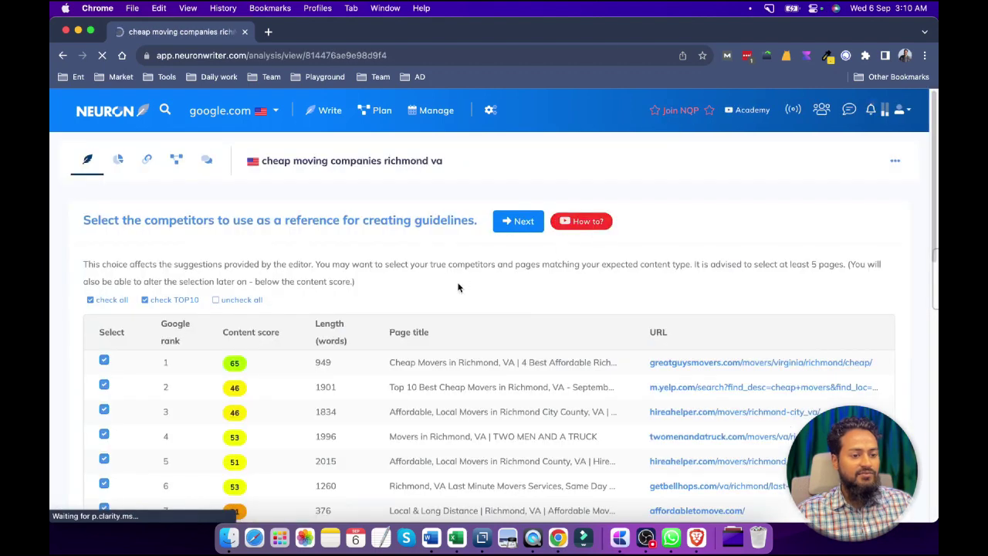
Scan the ranked competitor list and its content scores for the query.
scroll(444, 303, "down", 3)
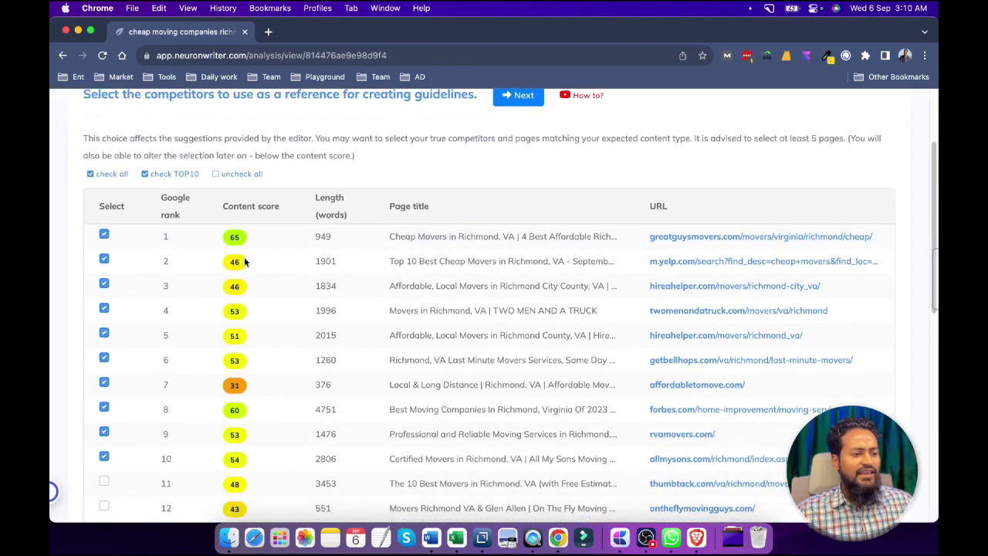
scroll(246, 260, "down", 3)
scroll(345, 288, "up", 5)
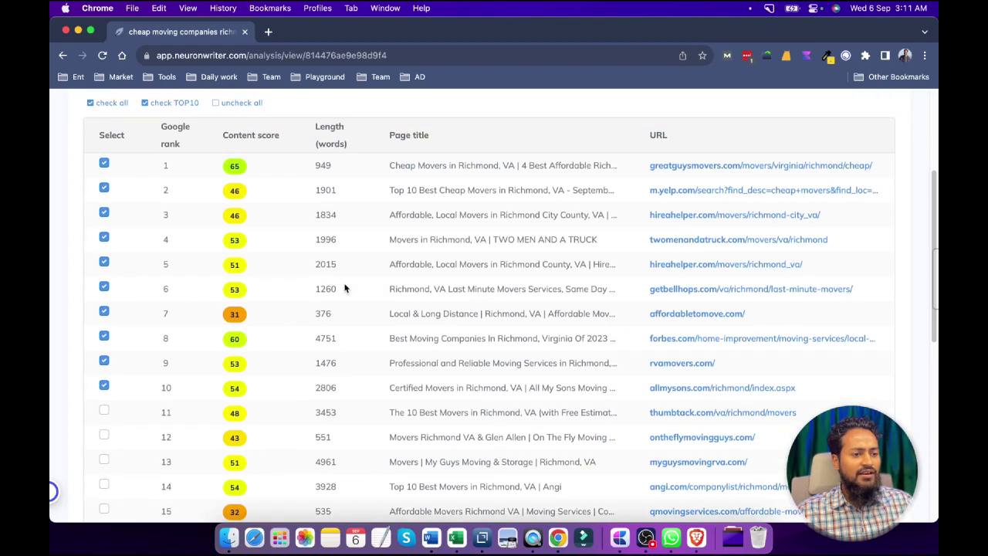
scroll(324, 294, "down", 2)
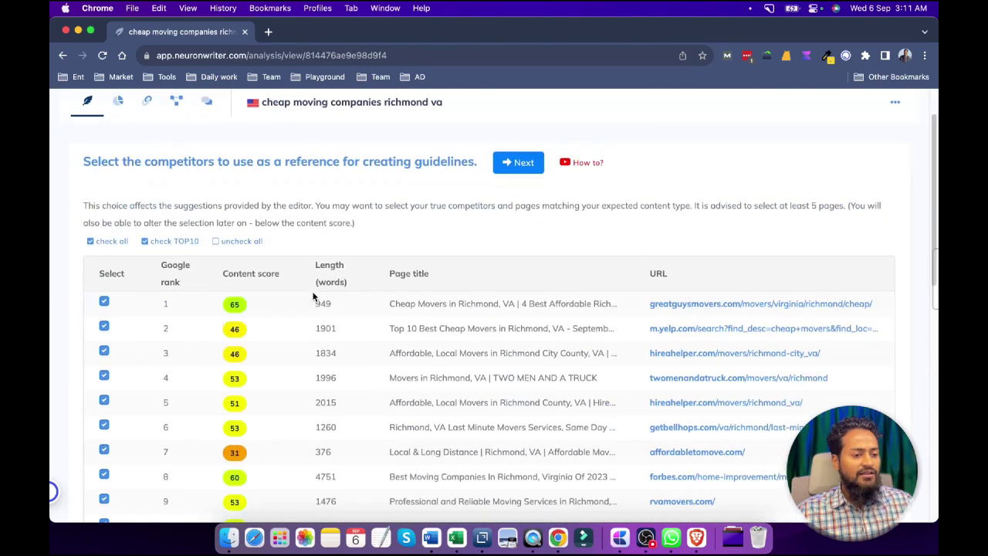
Compare the content lengths in words of the top-ranking competitor pages one by one.
left_click_drag(336, 281, 314, 272)
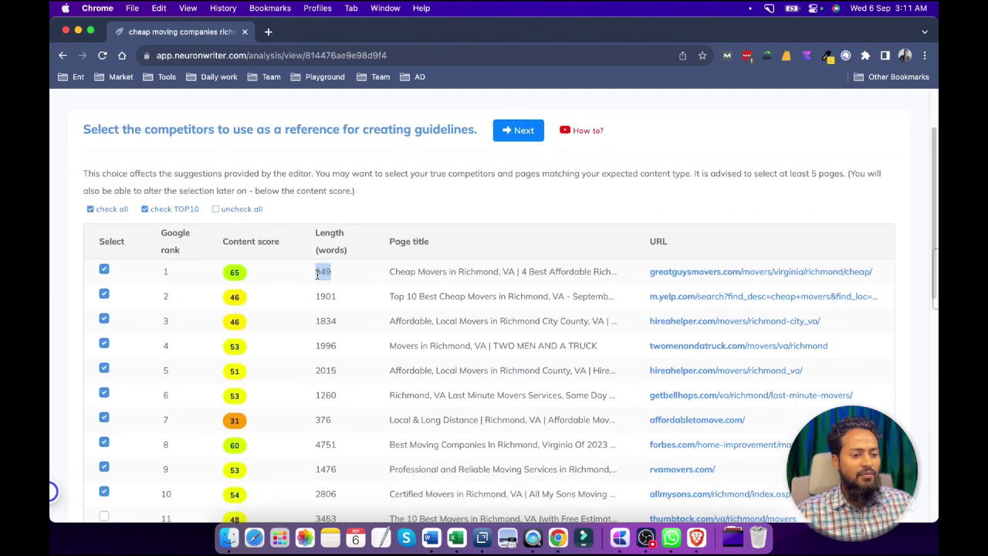
left_click(338, 284)
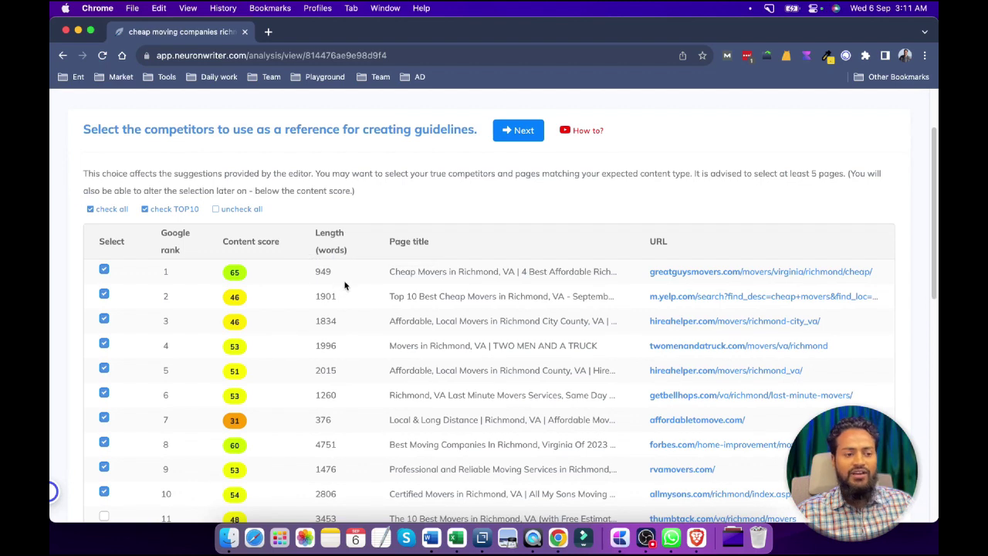
left_click_drag(347, 299, 313, 298)
scroll(356, 312, "down", 1)
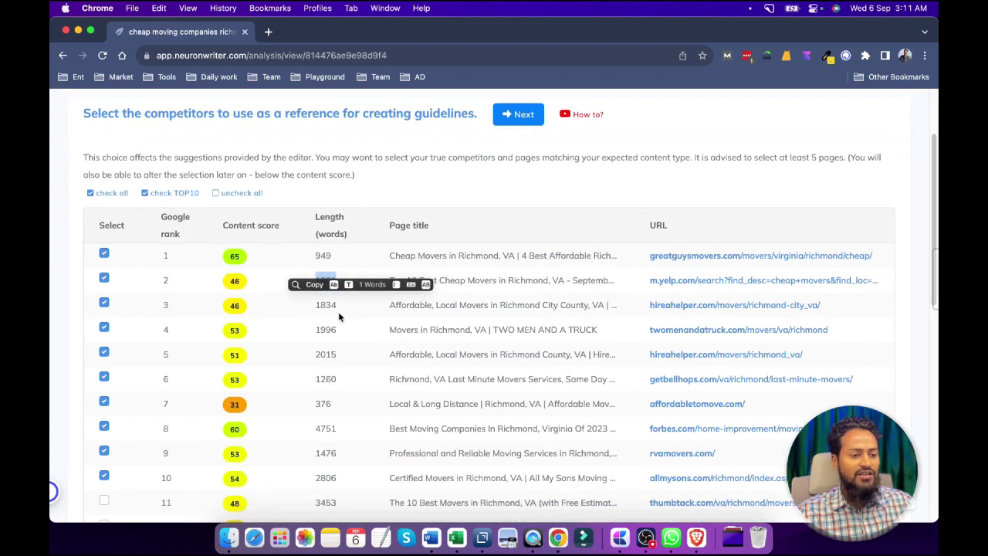
left_click(339, 310)
left_click_drag(342, 309, 309, 309)
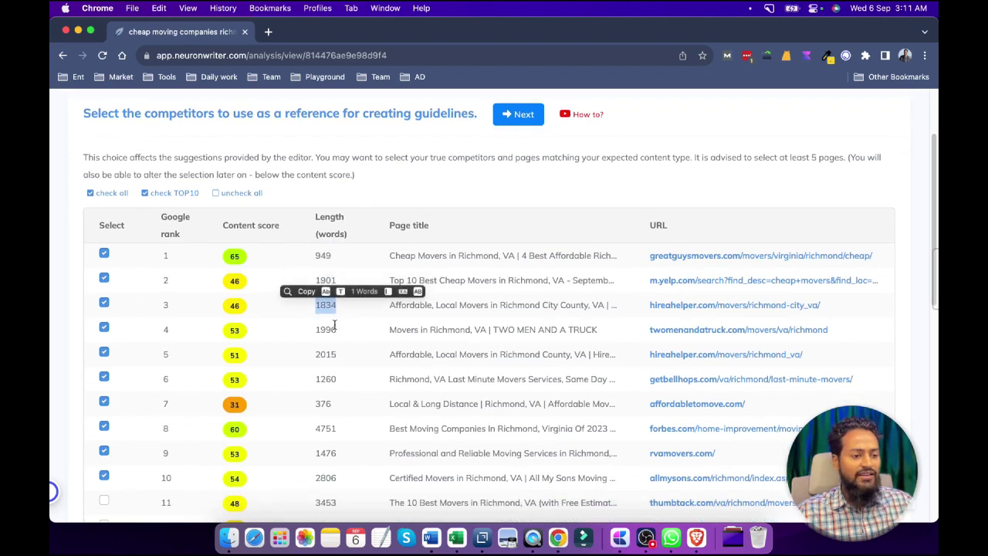
left_click_drag(359, 333, 316, 330)
left_click(332, 349)
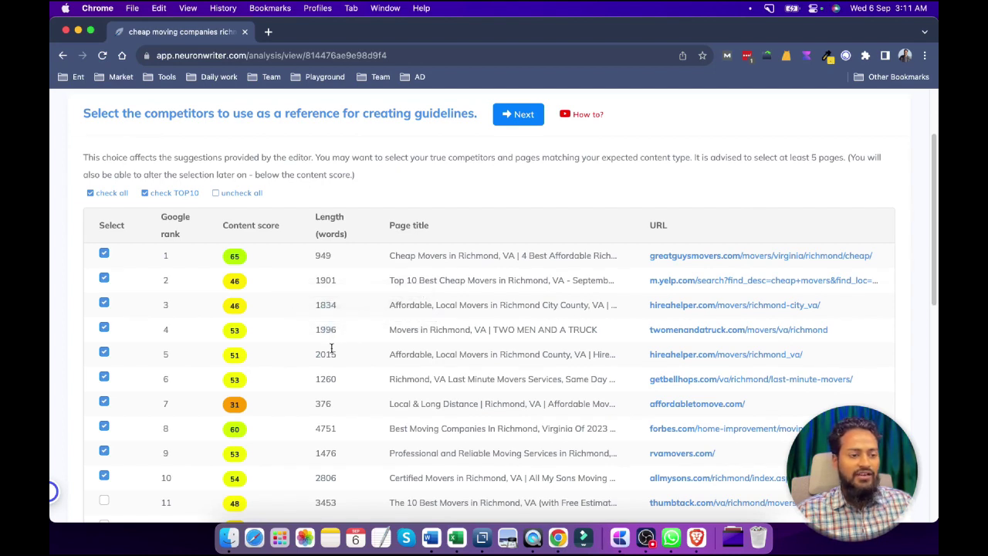
scroll(325, 382, "down", 1)
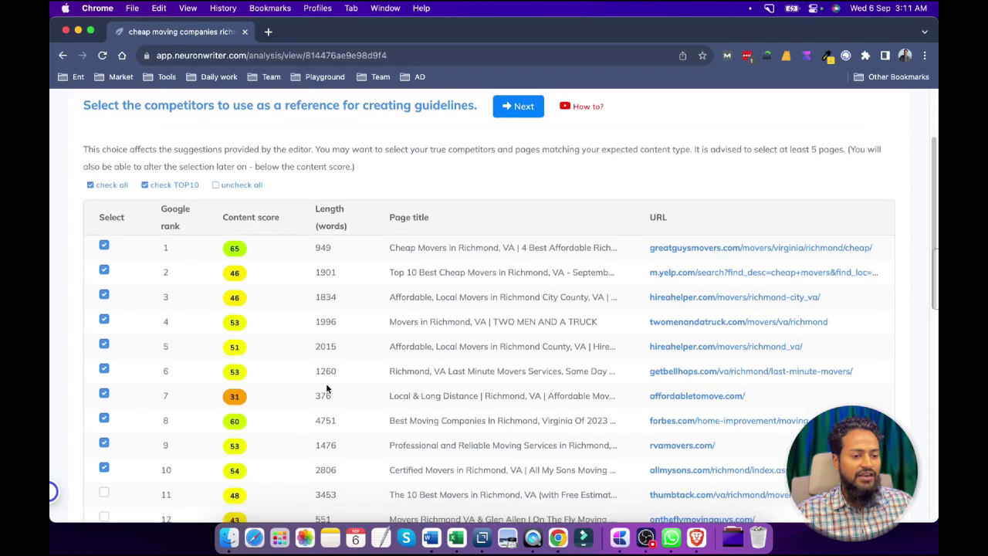
scroll(347, 385, "down", 3)
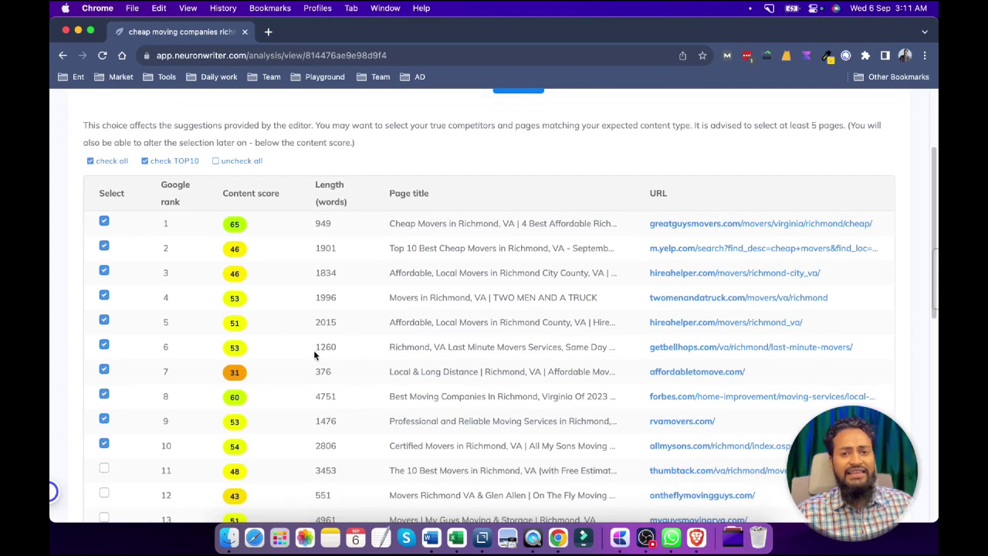
Accept the preselected top 10 competitors as the guideline reference and look over the content editor with its suggested terms.
scroll(314, 354, "up", 5)
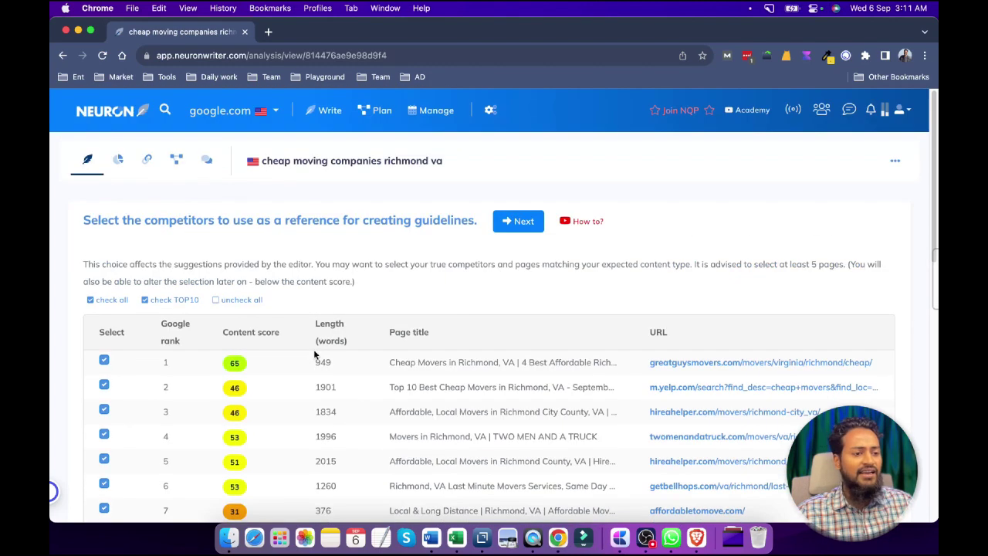
left_click(501, 221)
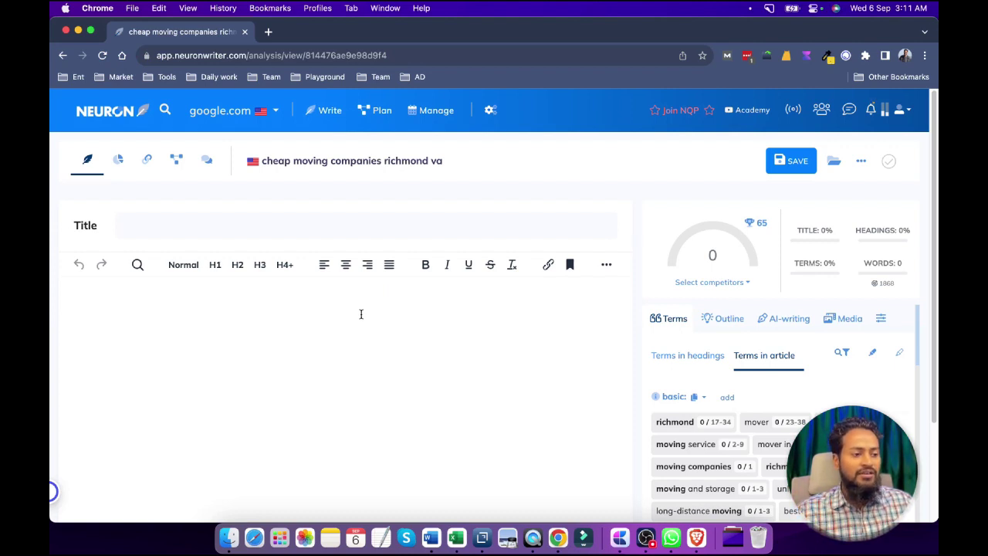
scroll(360, 314, "down", 2)
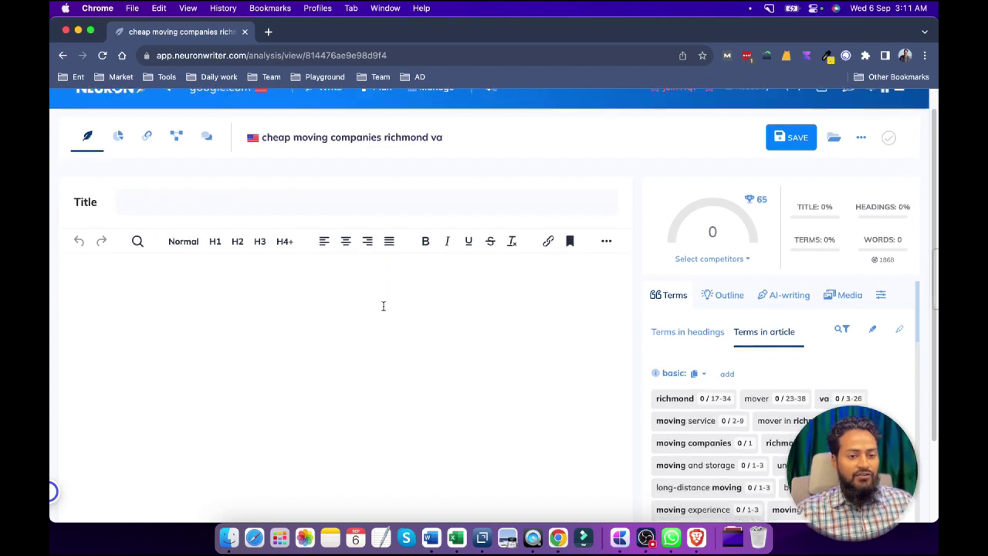
scroll(478, 330, "down", 5)
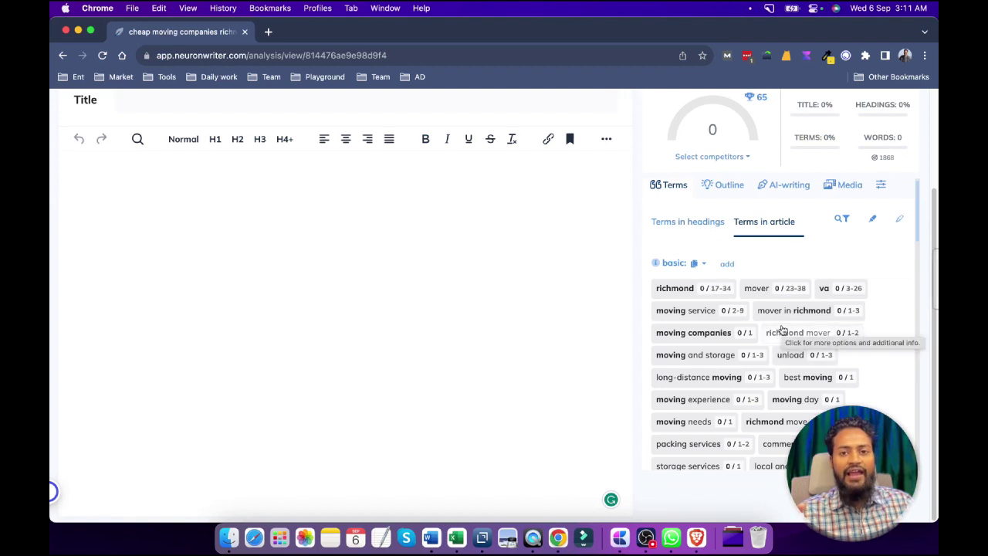
scroll(376, 267, "up", 4)
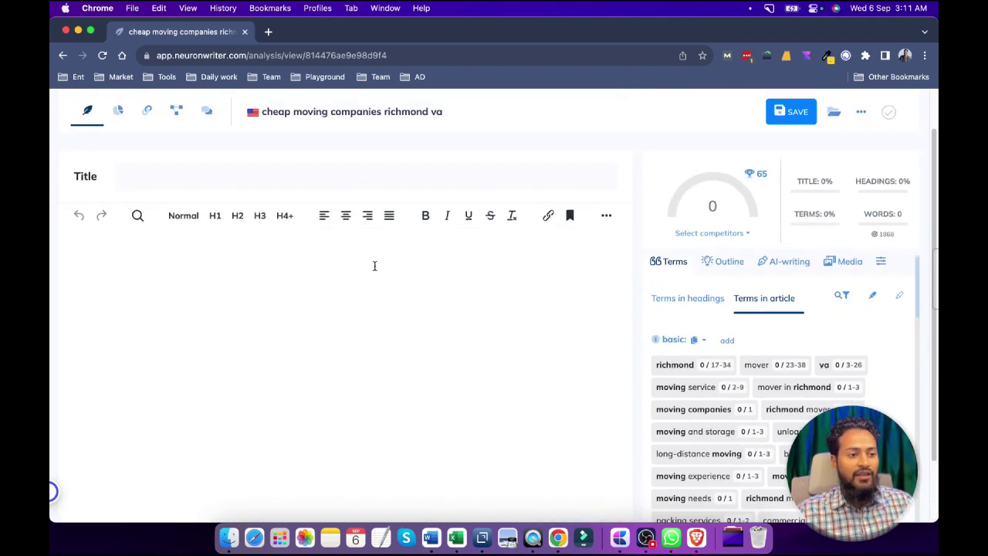
Examine the basic terms in article and their recommended usage ranges for the query.
left_click_drag(452, 124, 263, 109)
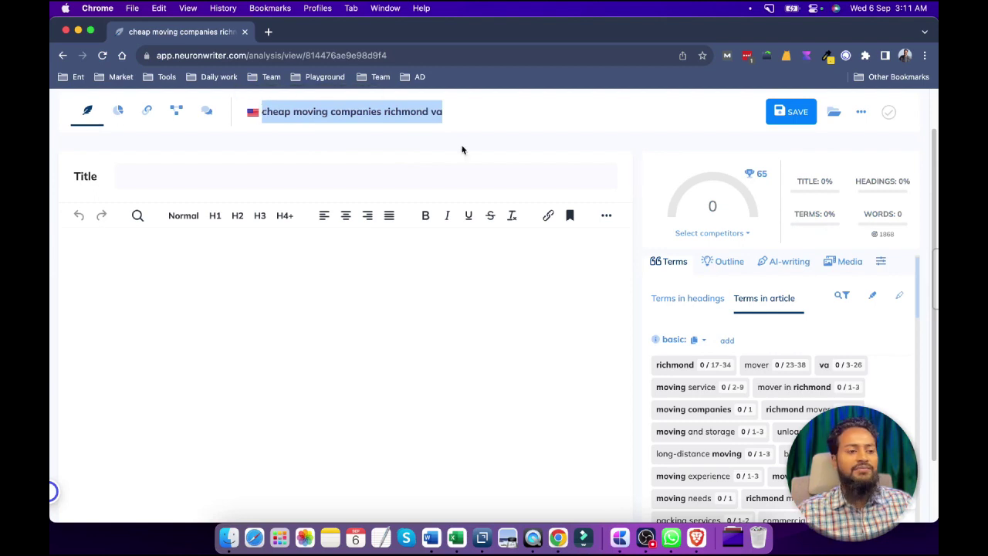
scroll(115, 465, "down", 3)
scroll(735, 435, "down", 3)
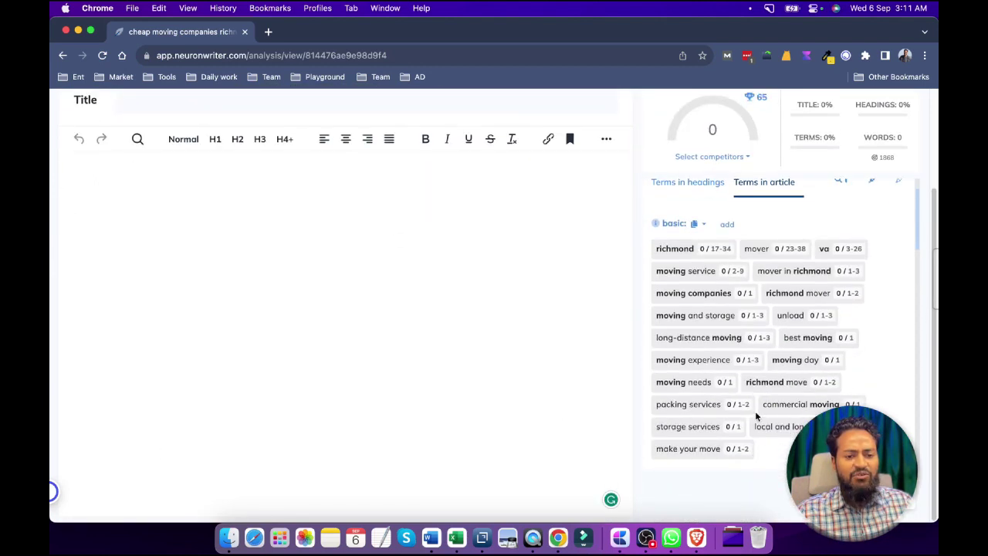
scroll(756, 417, "up", 2)
scroll(758, 417, "down", 2)
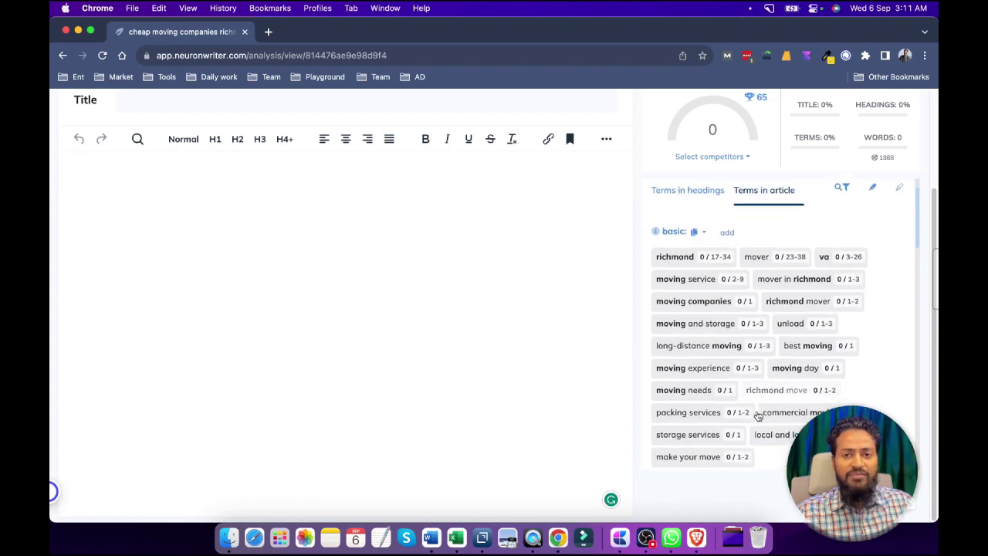
scroll(758, 417, "down", 2)
scroll(757, 417, "up", 2)
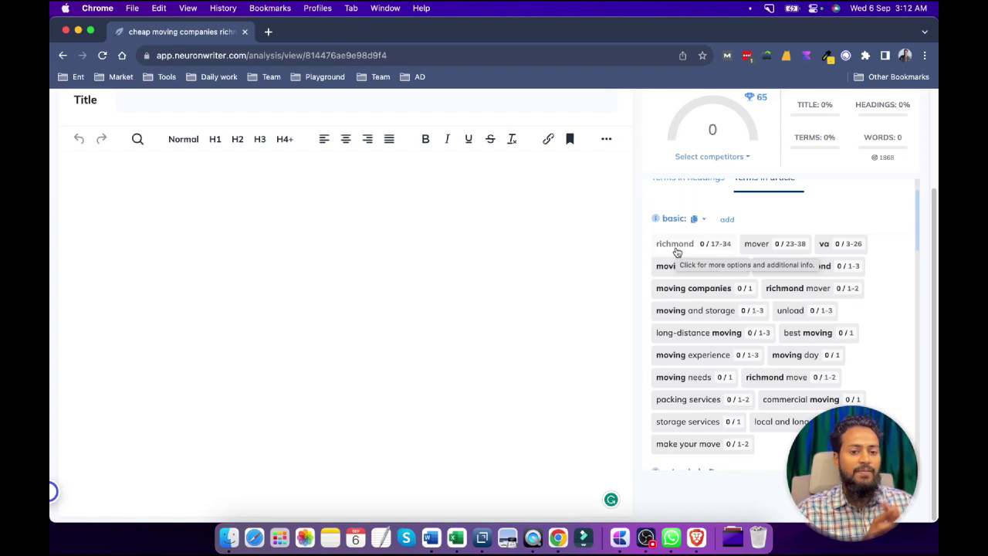
Examine the remaining basic and extended terms in article with their recommended usage ranges for the query.
scroll(677, 253, "down", 1)
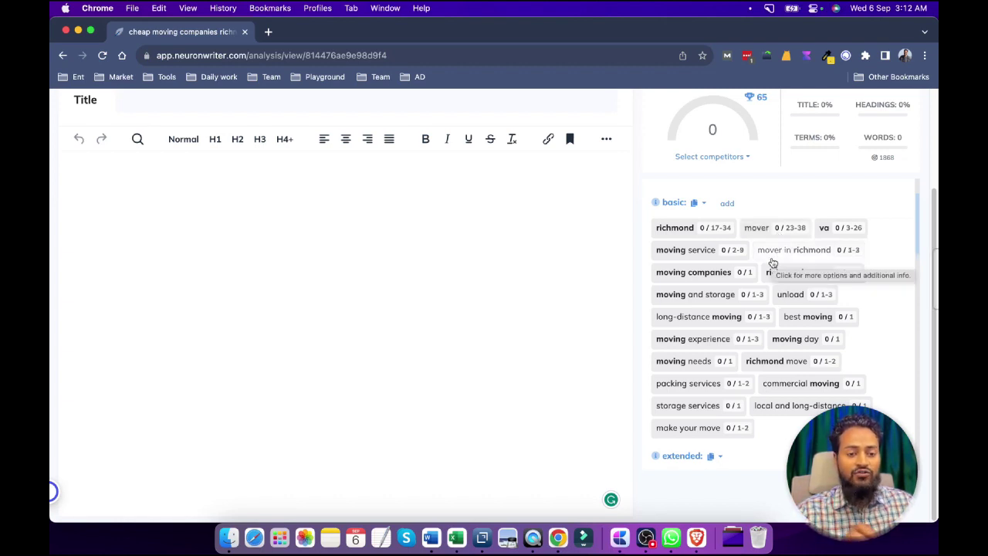
scroll(768, 263, "down", 2)
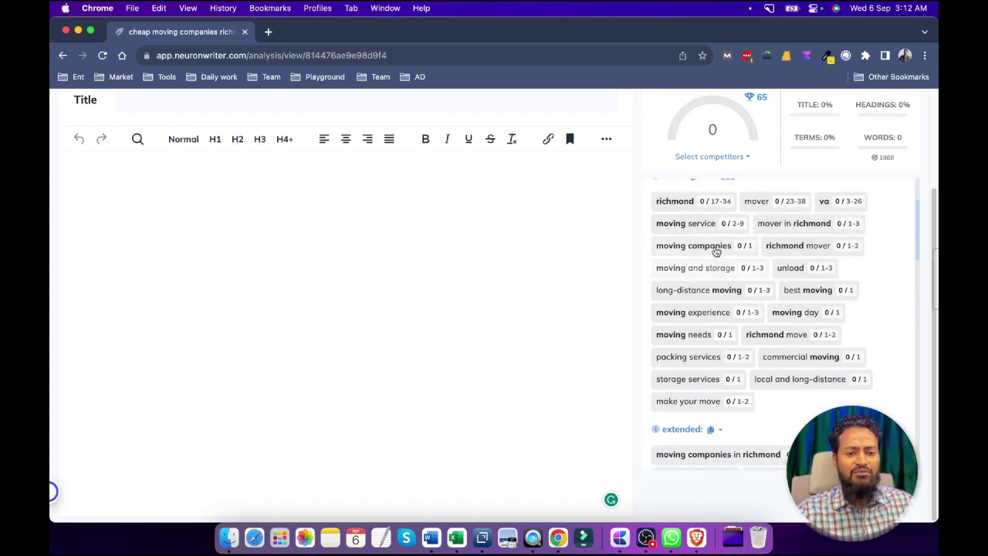
scroll(762, 313, "down", 3)
scroll(772, 317, "down", 2)
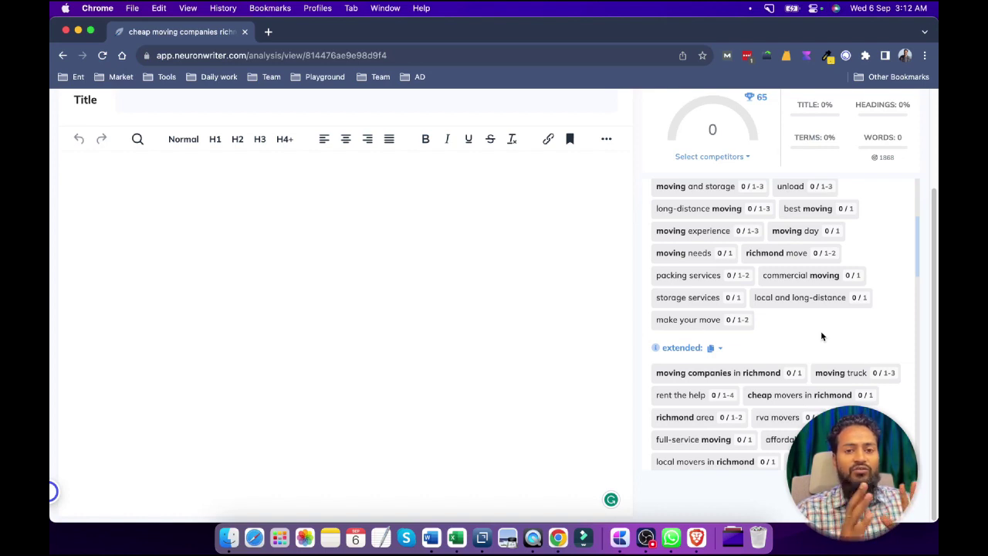
scroll(821, 336, "down", 1)
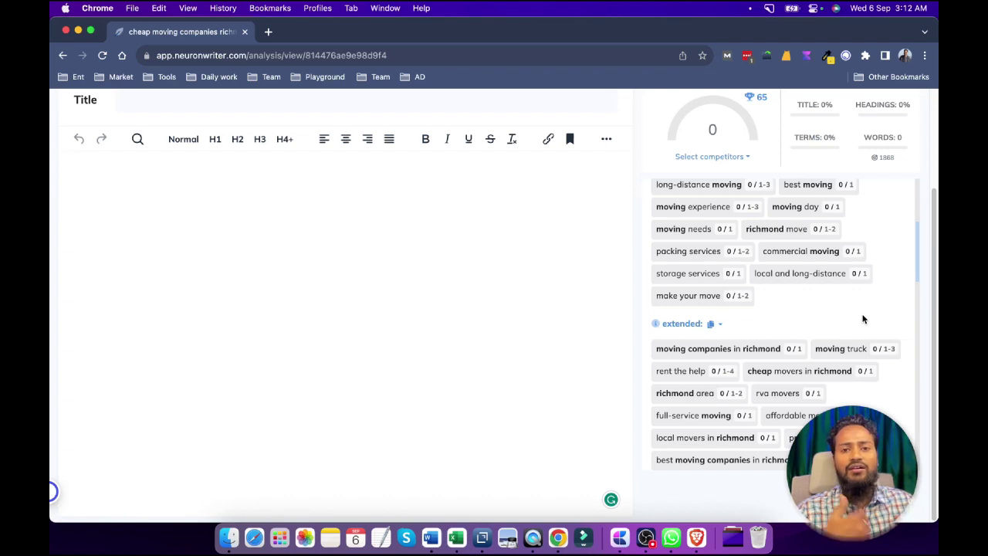
scroll(863, 318, "down", 3)
scroll(833, 320, "down", 2)
scroll(803, 278, "up", 13)
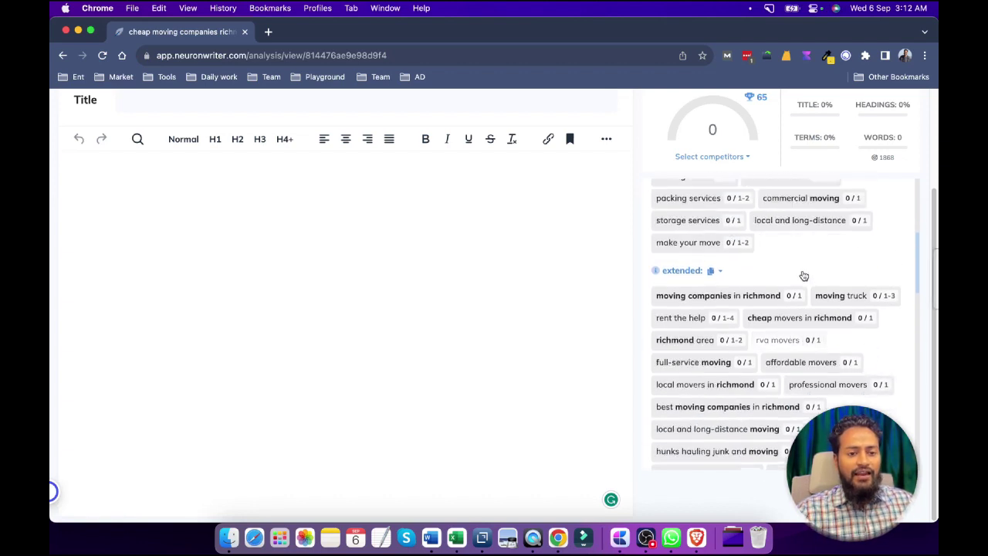
Show the terms in headings and examine the recommended H1 and H2 terms with their competitor usage percentages.
left_click(699, 241)
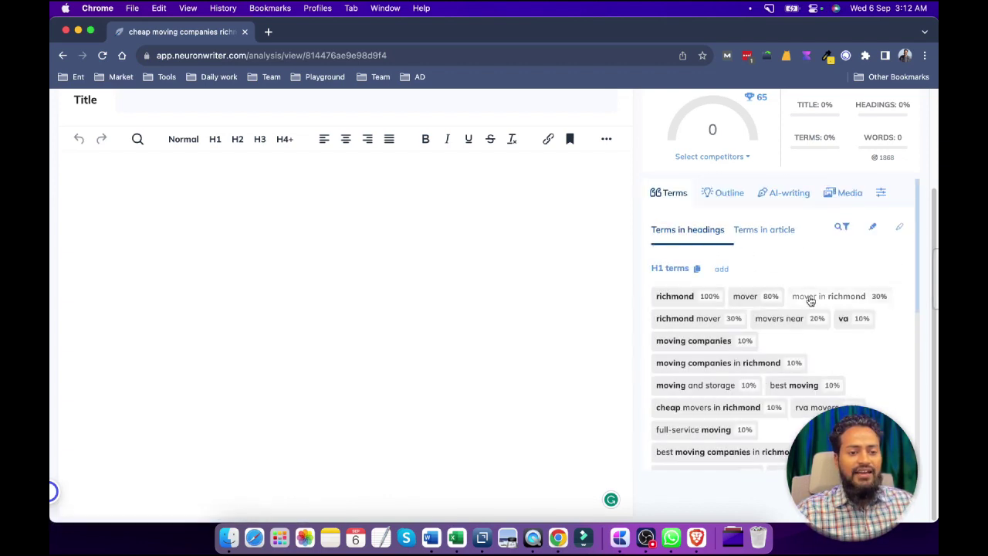
scroll(840, 330, "down", 2)
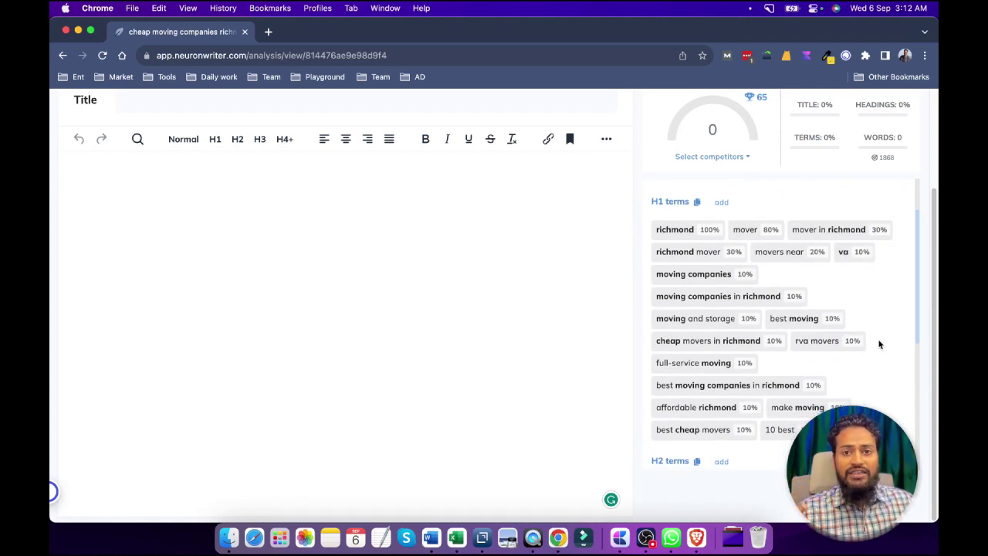
scroll(879, 344, "down", 1)
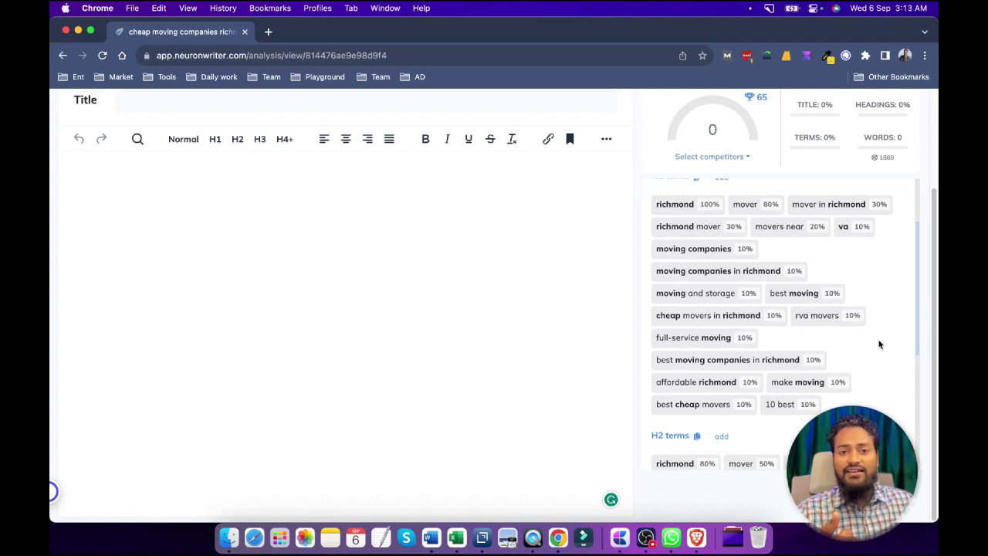
scroll(865, 347, "down", 2)
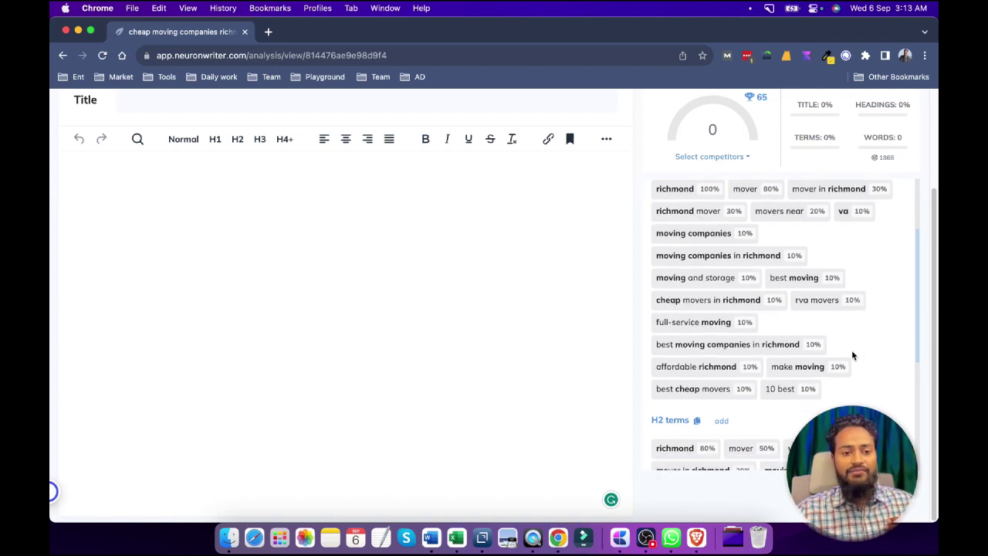
scroll(853, 355, "up", 3)
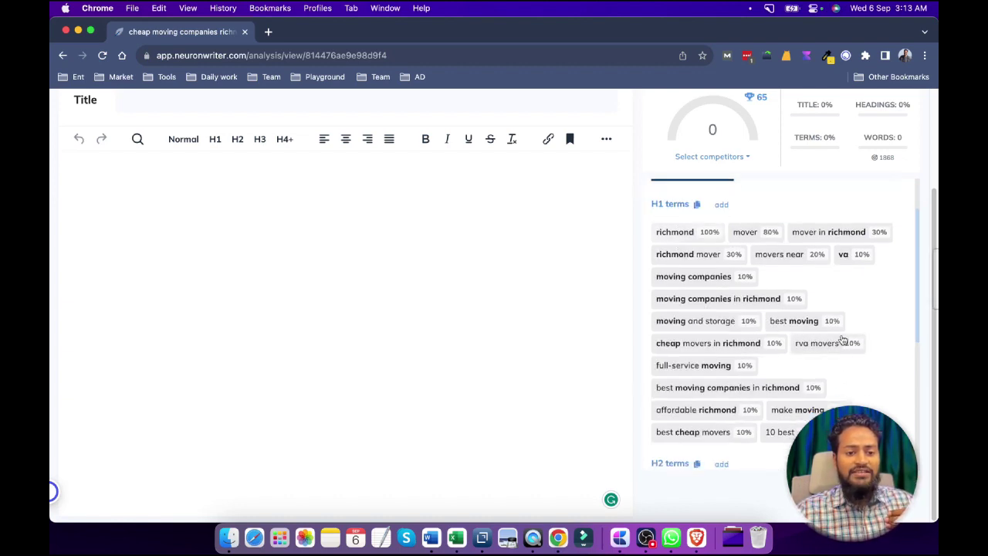
scroll(841, 342, "down", 1)
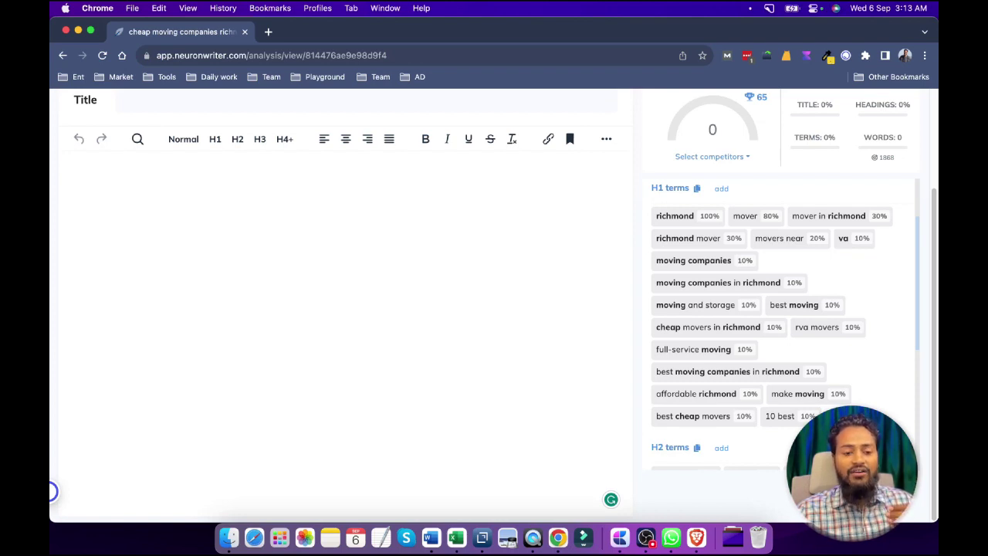
scroll(805, 386, "down", 1)
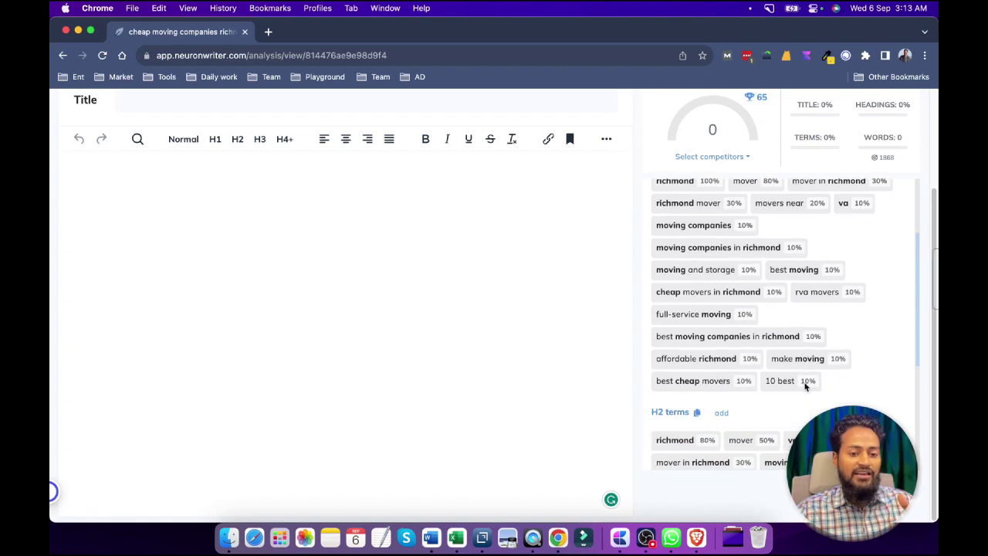
scroll(805, 386, "down", 4)
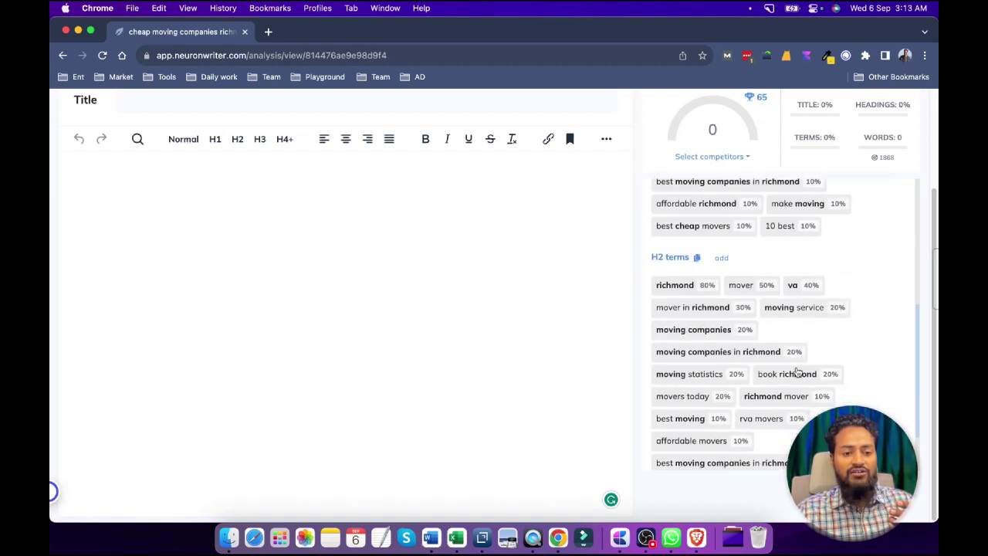
scroll(798, 372, "down", 2)
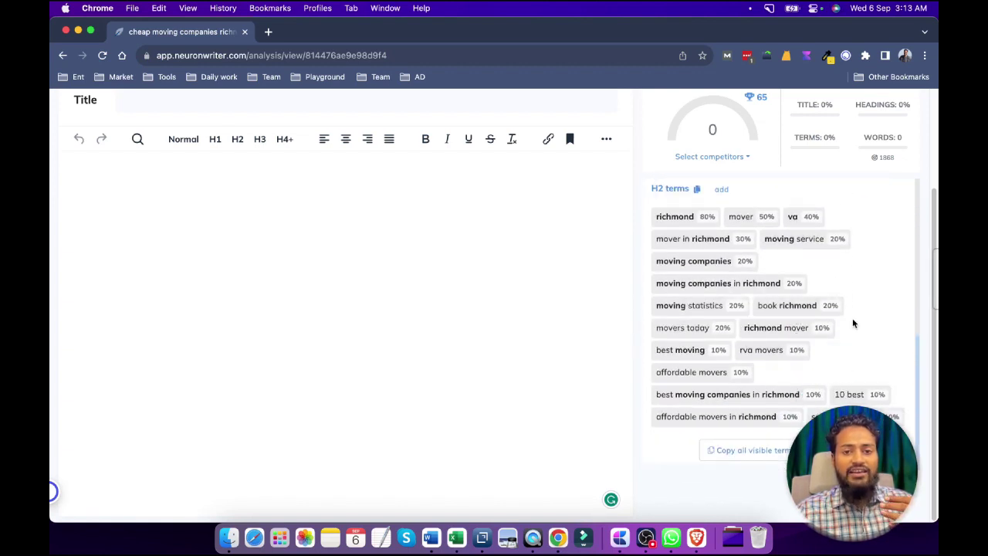
scroll(854, 323, "up", 7)
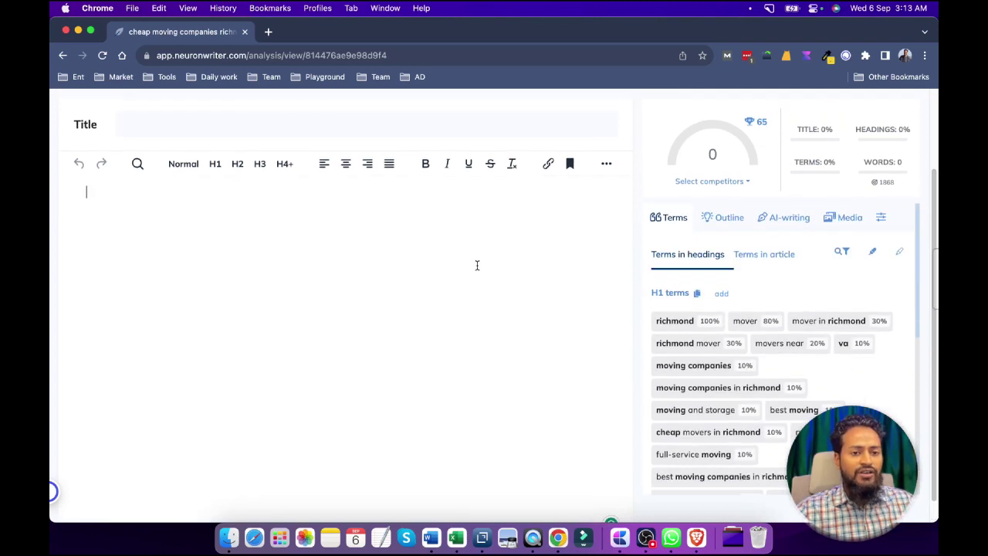
scroll(476, 266, "up", 3)
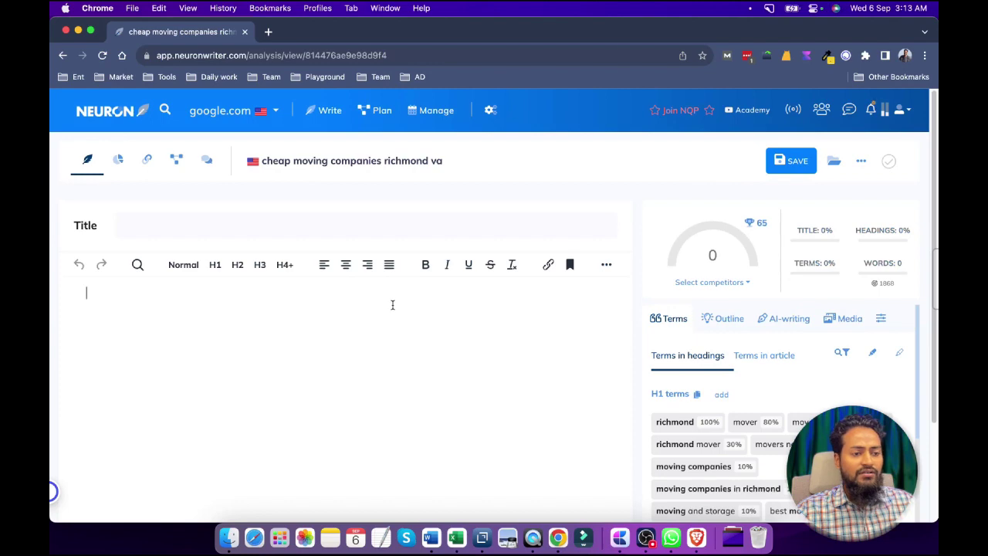
Switch to the Brave browser and find the tab holding the sitemap index of On The Fly Moving Guys.
key("ctrl+Up")
key("ctrl+Left")
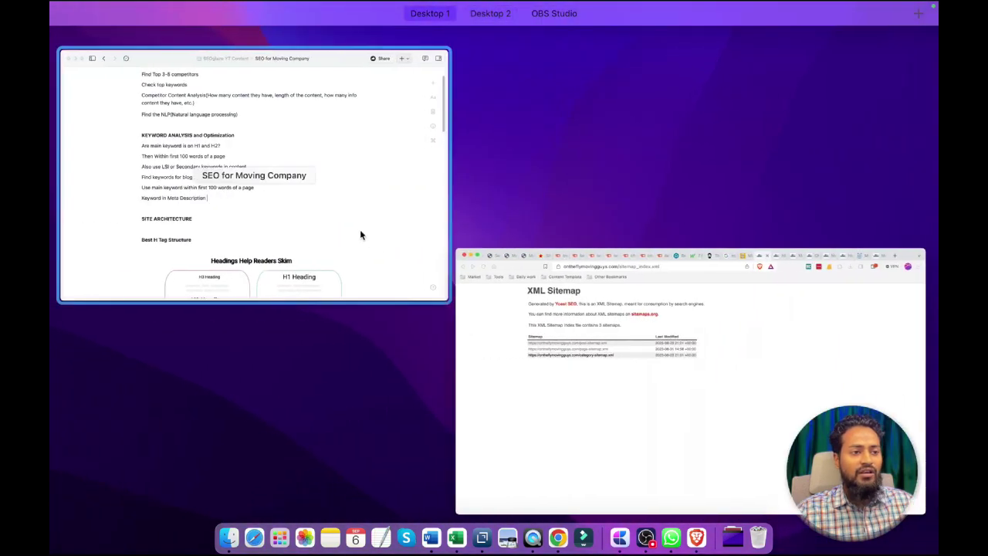
left_click(484, 34)
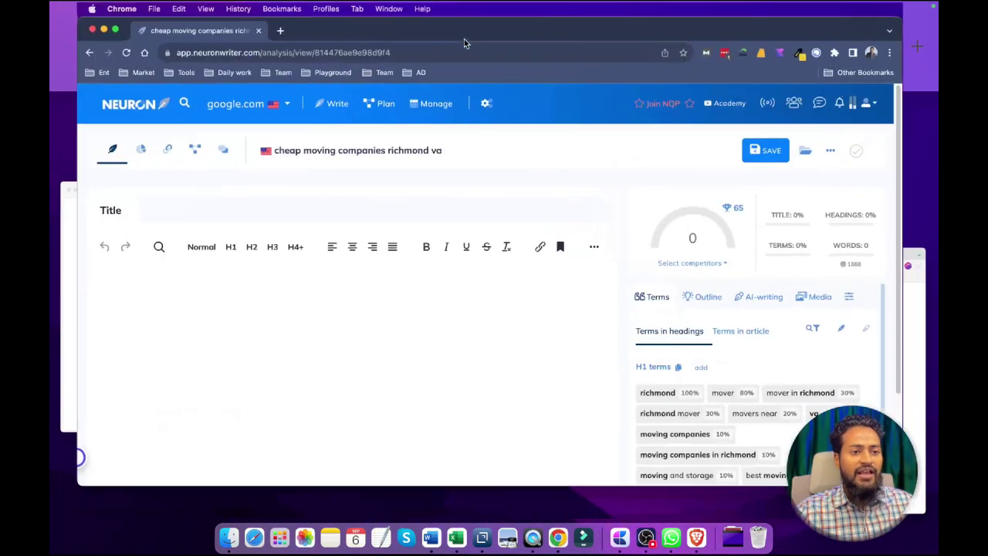
key("ctrl+Up")
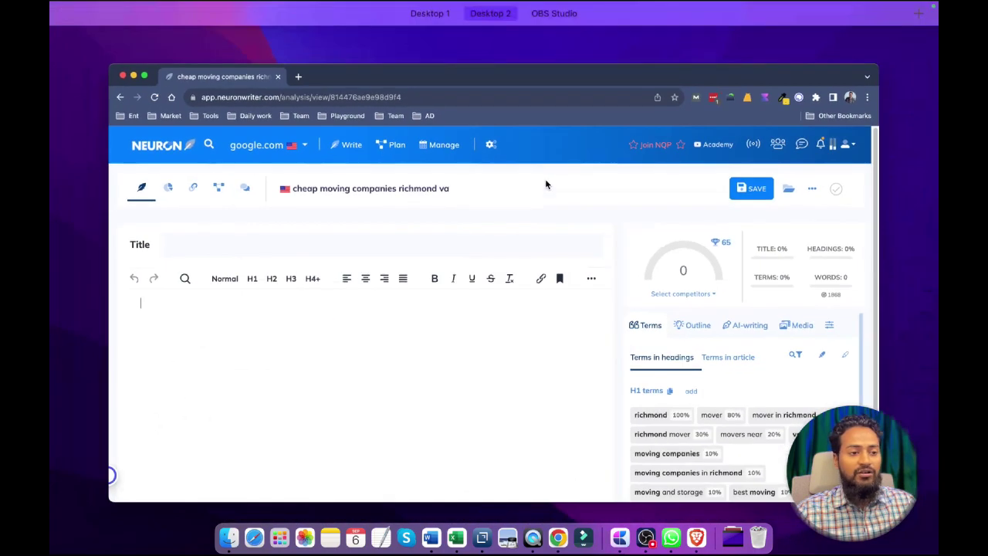
left_click(397, 37)
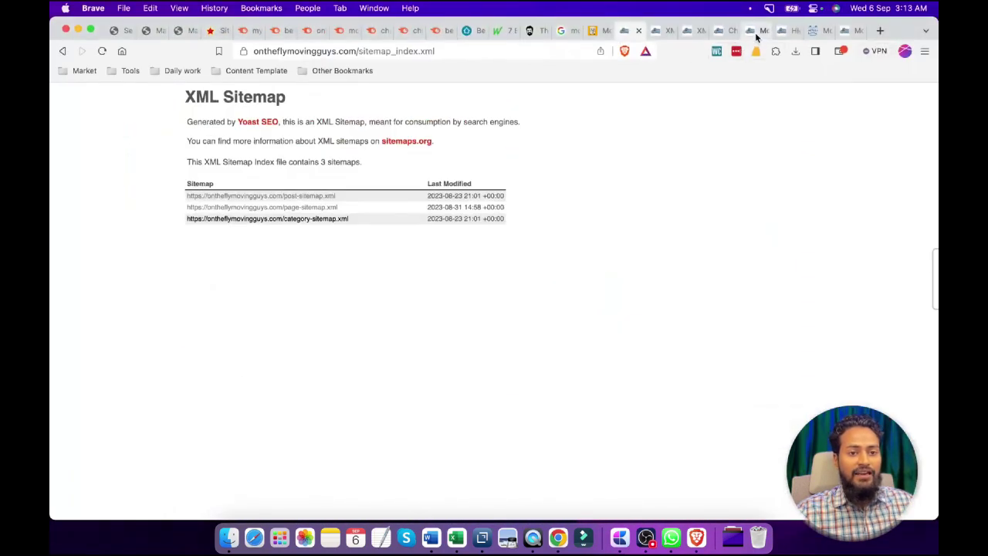
left_click(786, 34)
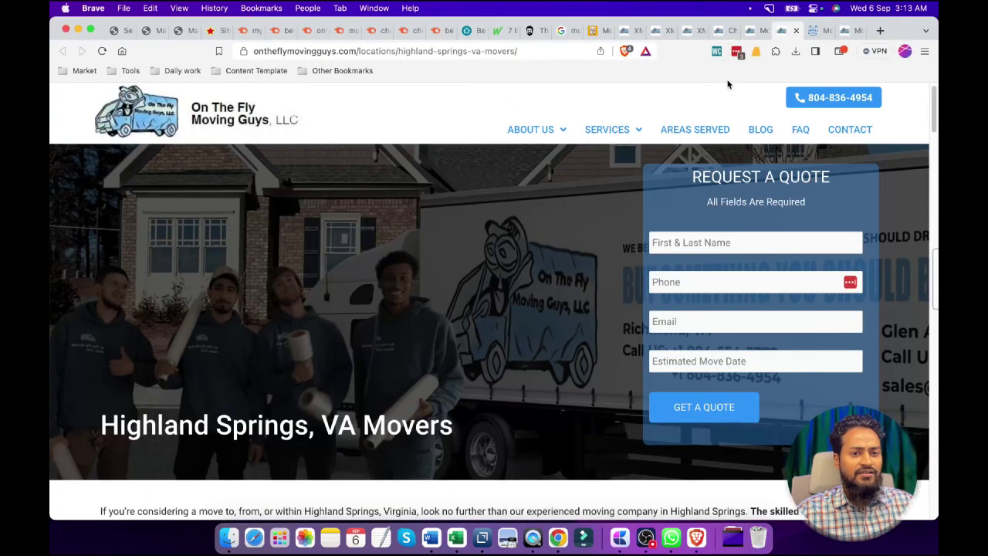
left_click(633, 30)
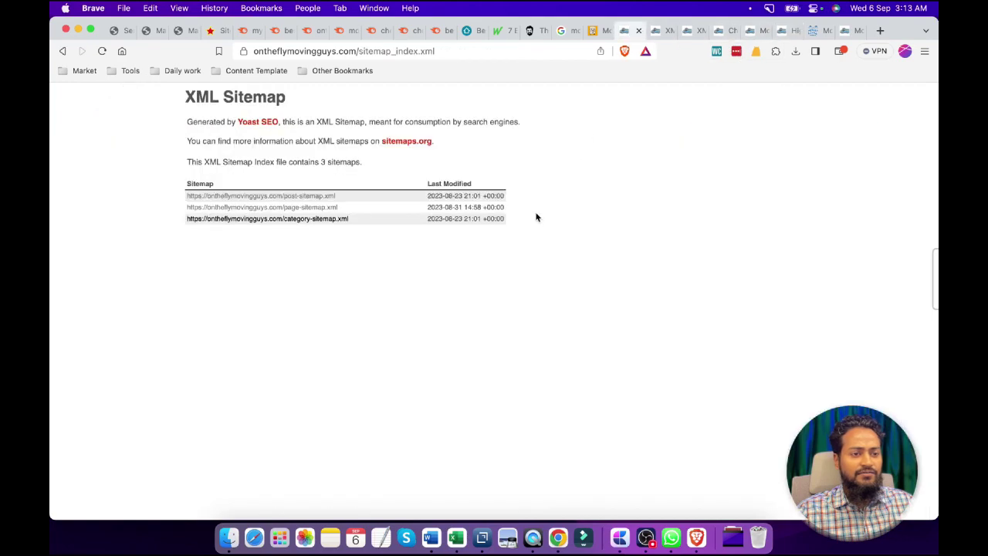
left_click(662, 33)
left_click(633, 31)
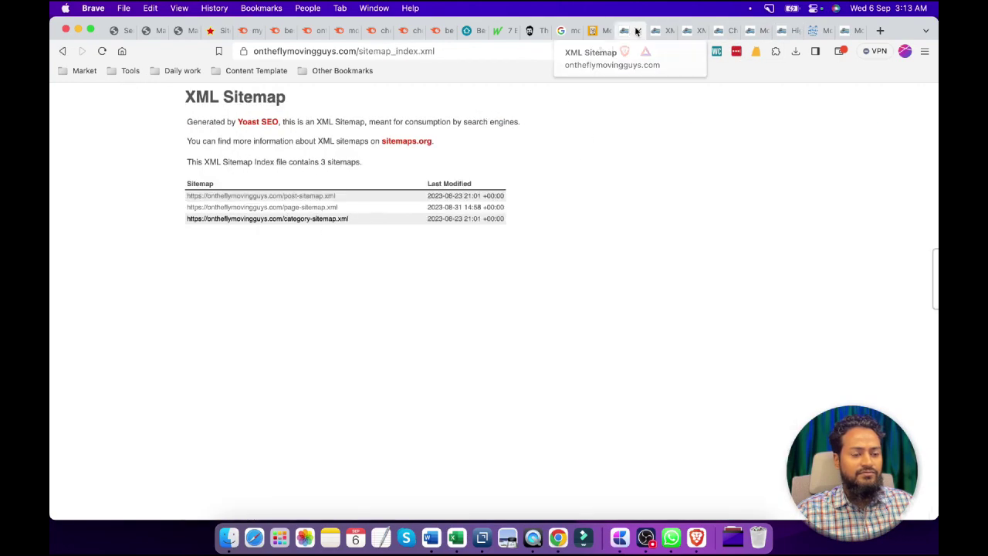
Open the competitor's homepage at ontheflymovingguys.com in place of its sitemap index.
left_click_drag(357, 51, 565, 54)
key("BackSpace")
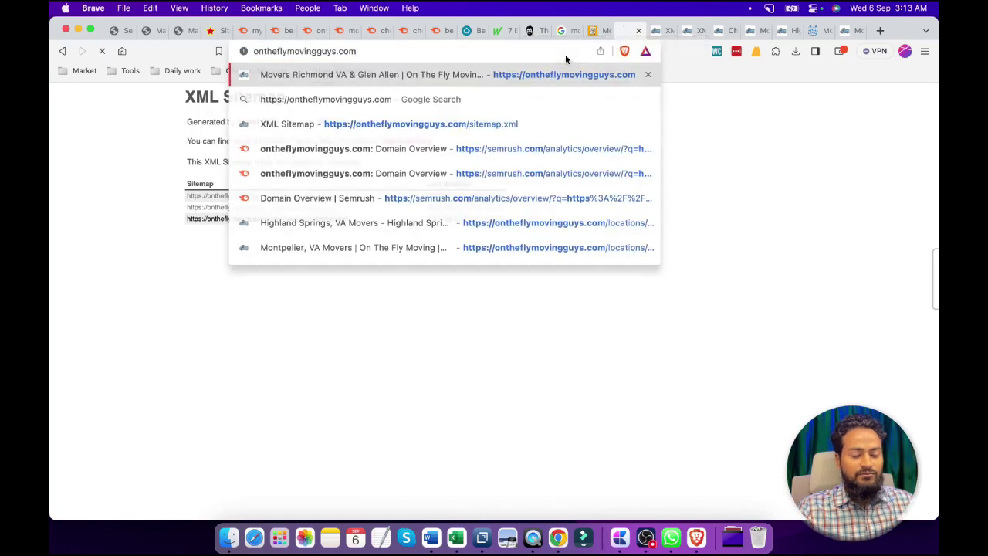
key("Return")
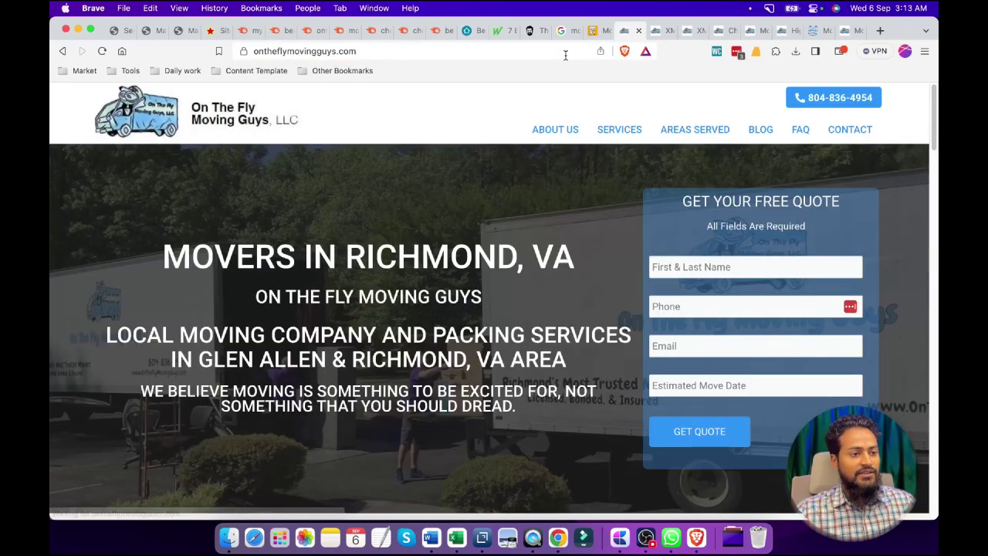
Copy the homepage content from the "Movers in Richmond, VA" heading down to the "Short Notice" item under "How Can We Help You?".
scroll(467, 278, "down", 1)
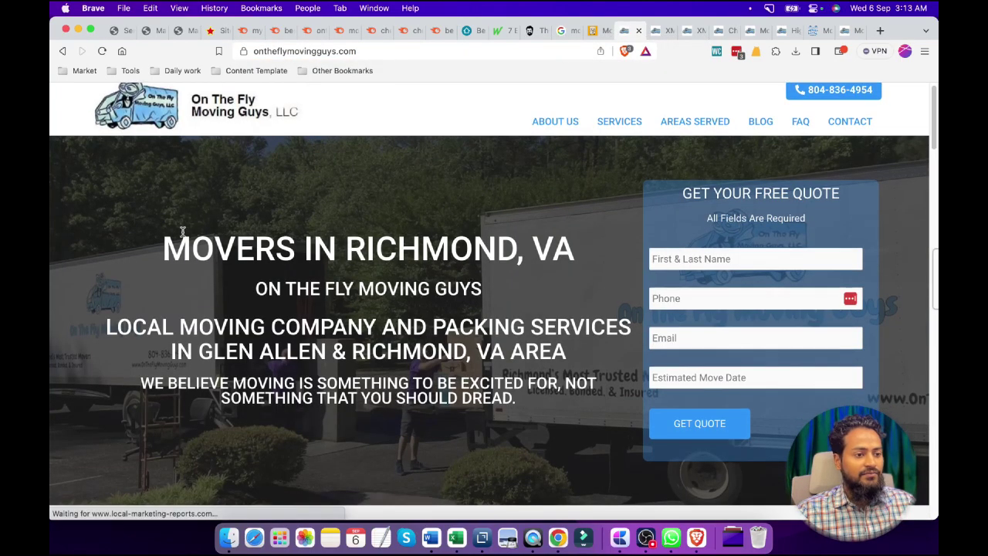
left_click_drag(165, 239, 669, 408)
key("super+c")
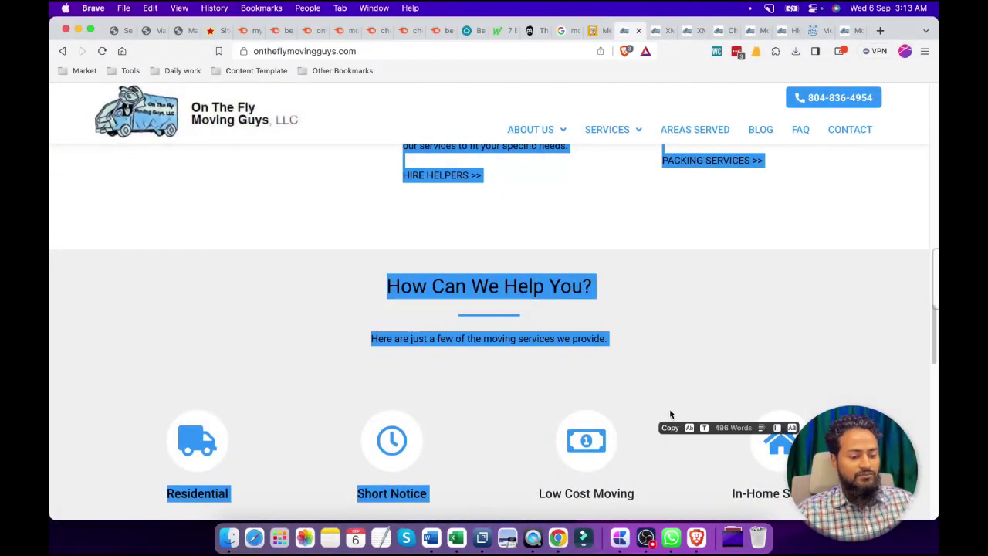
scroll(672, 406, "up", 10)
scroll(674, 403, "down", 2)
scroll(674, 405, "down", 10)
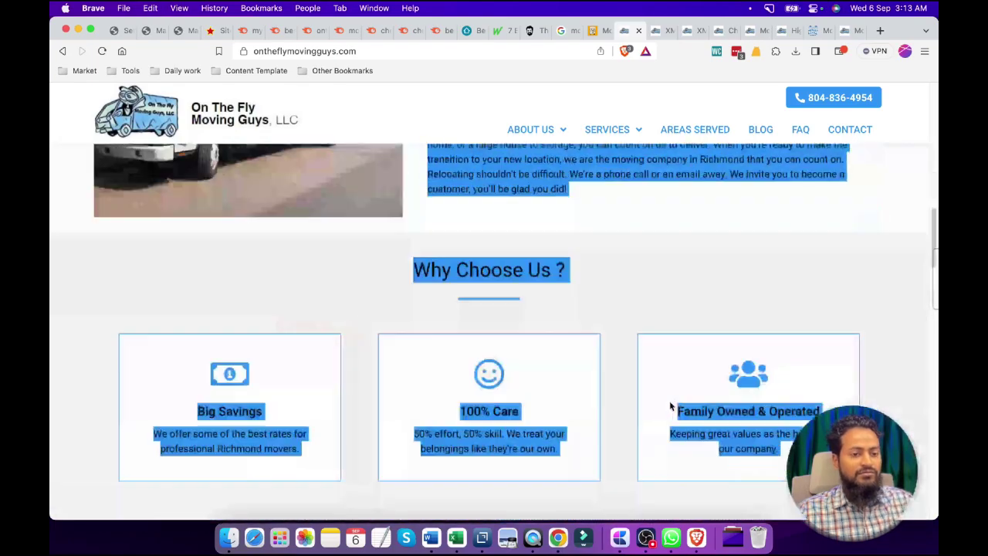
Switch to NeuronWriter in Chrome, paste the copied homepage content into the empty article body and look through it.
key("ctrl+Up")
left_click(307, 204)
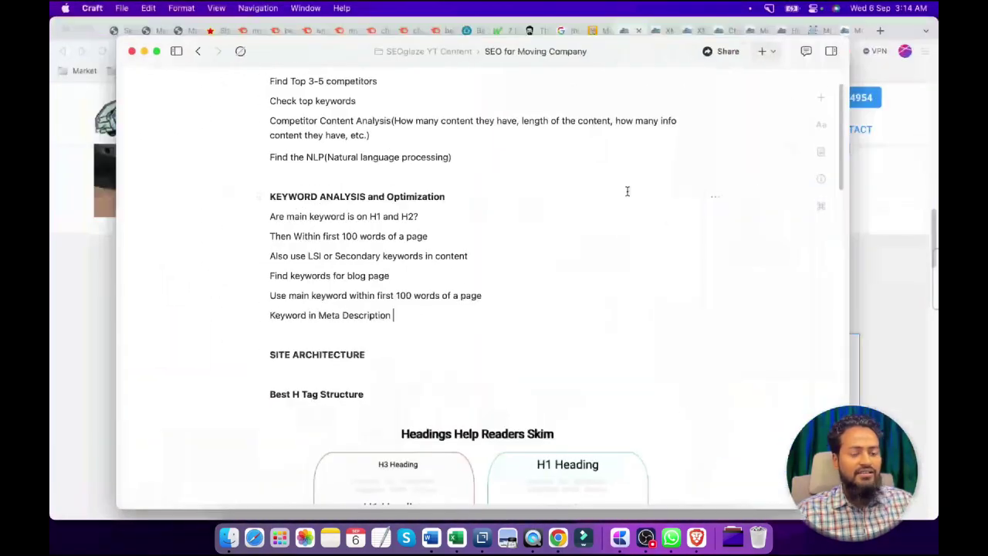
key("ctrl+Right")
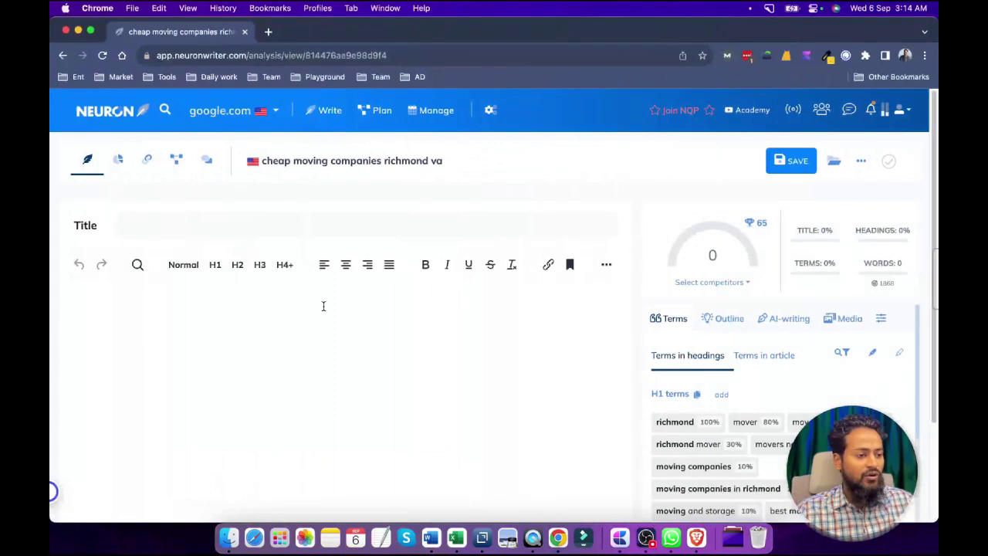
key("super+v")
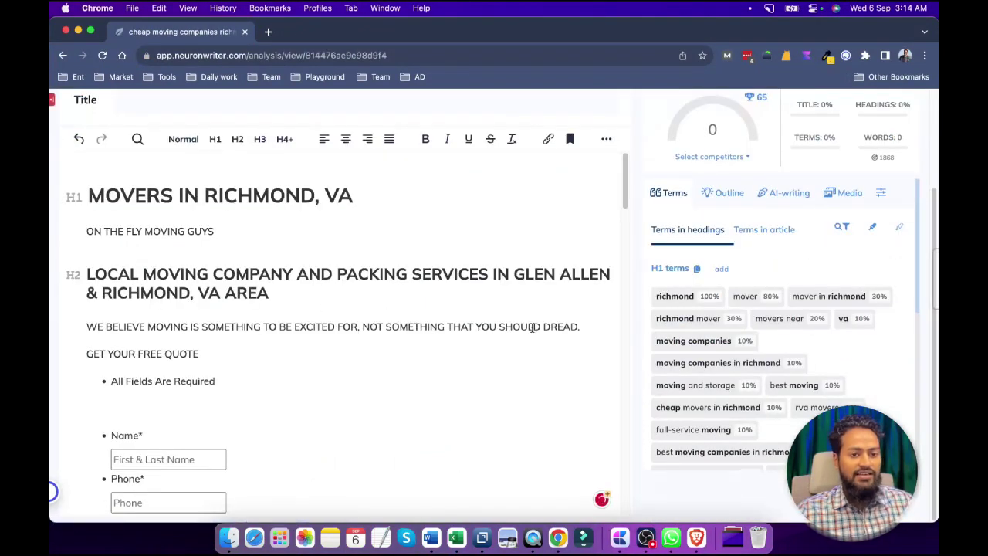
scroll(380, 314, "up", 3)
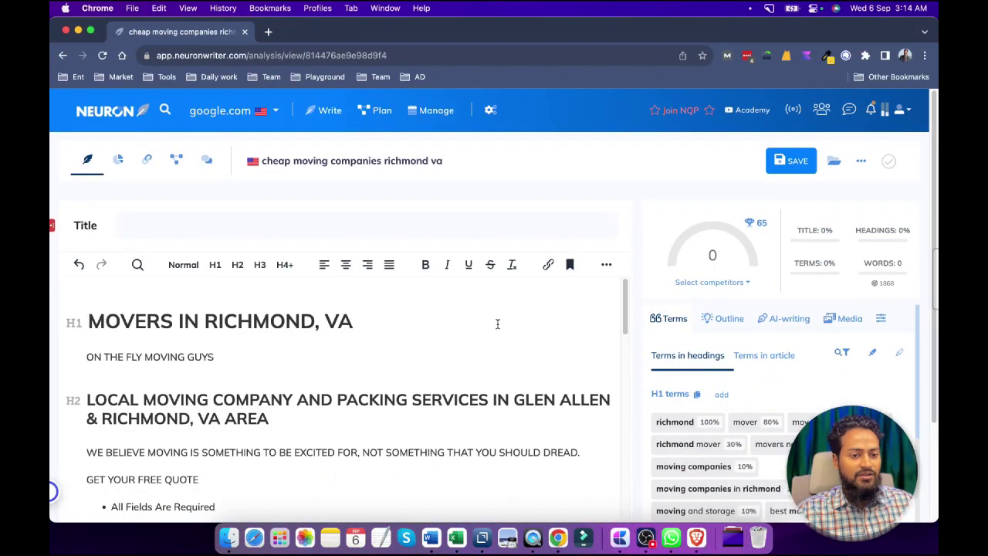
left_click(441, 381)
scroll(560, 370, "down", 5)
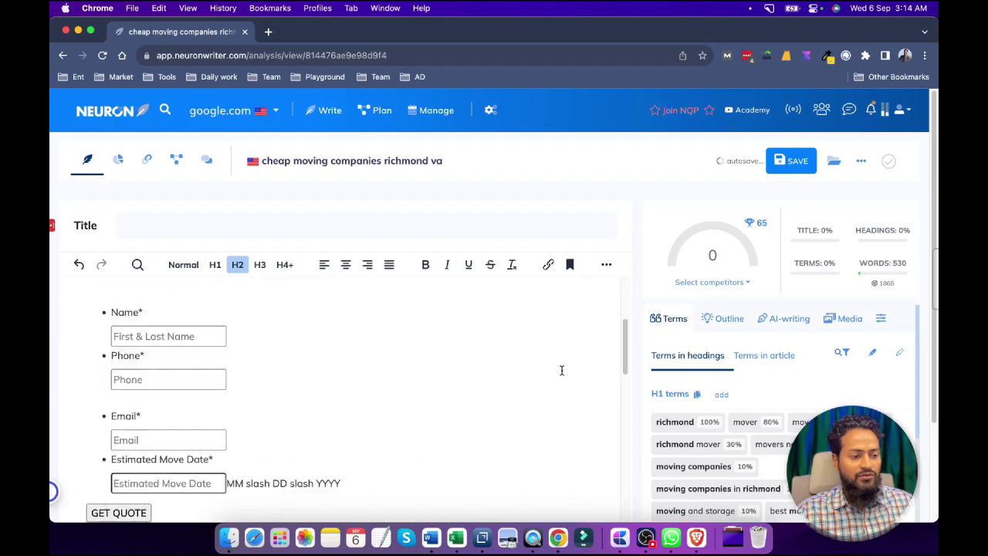
scroll(561, 370, "down", 10)
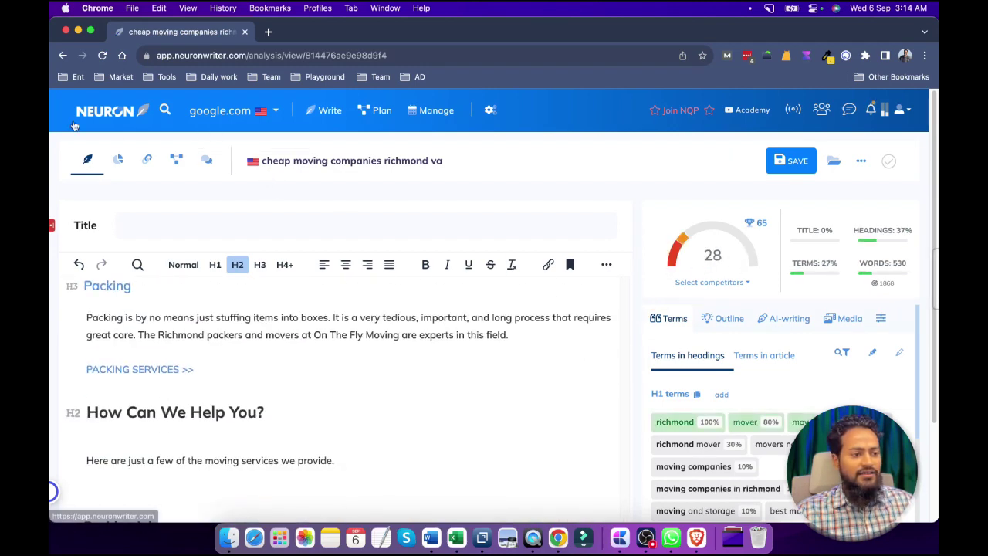
scroll(570, 360, "down", 5)
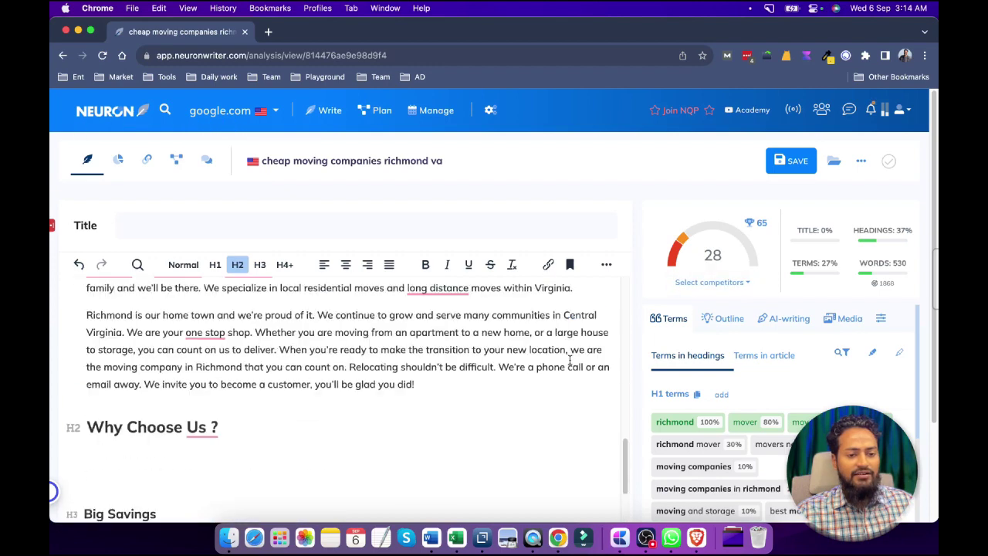
Examine the pasted article's headings against the suggested H1 terms and the content score in NeuronWriter.
scroll(570, 360, "down", 3)
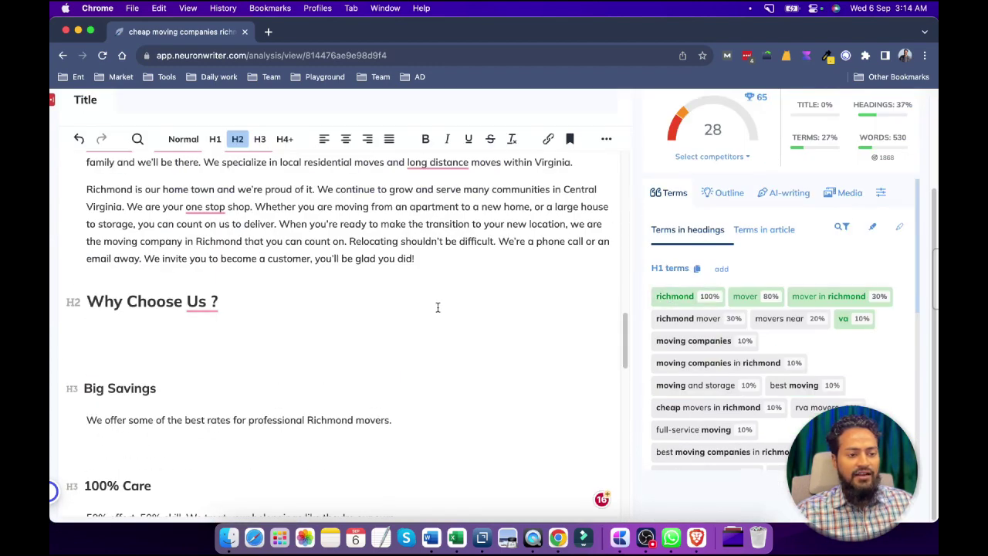
scroll(437, 307, "up", 10)
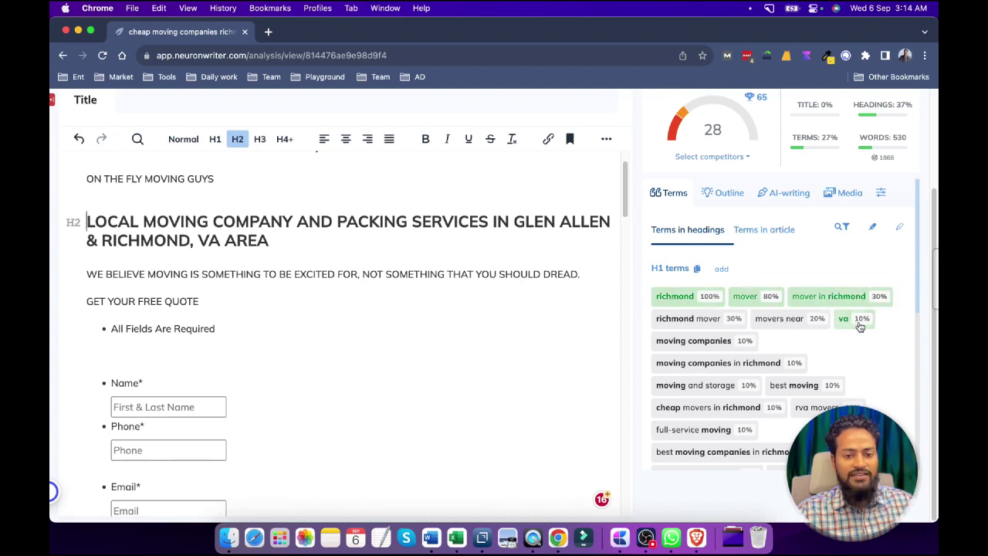
scroll(766, 347, "down", 3)
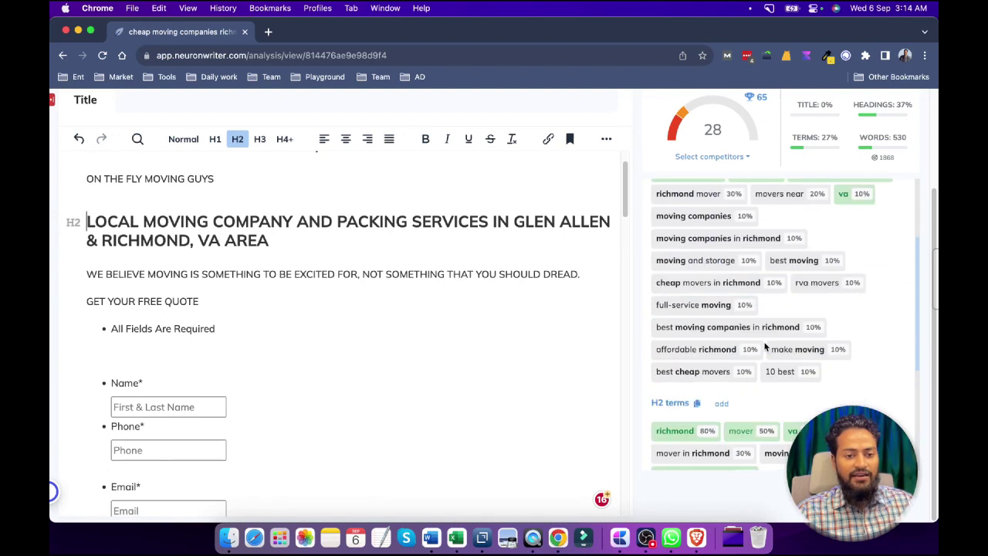
scroll(765, 347, "up", 3)
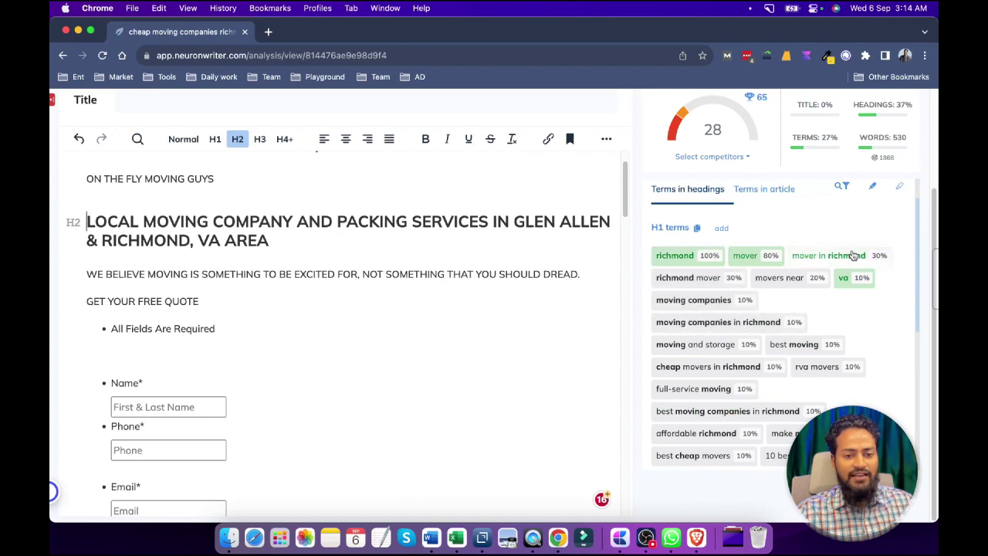
scroll(741, 340, "down", 1)
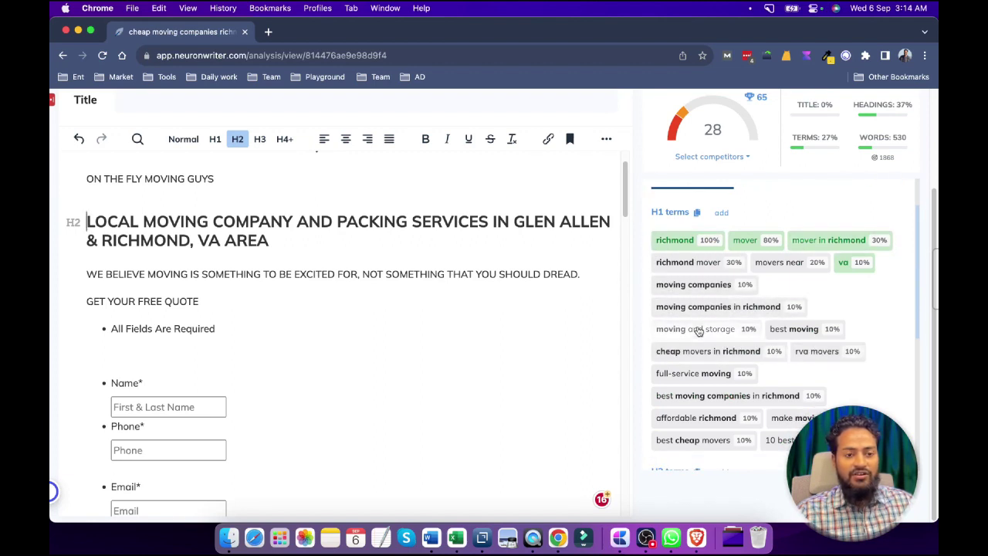
scroll(575, 287, "up", 1)
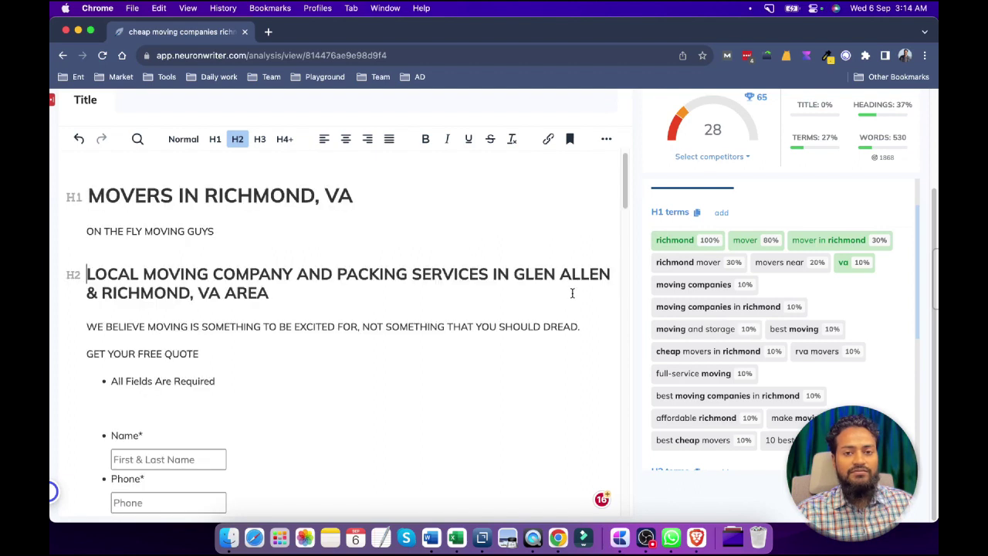
left_click(531, 297)
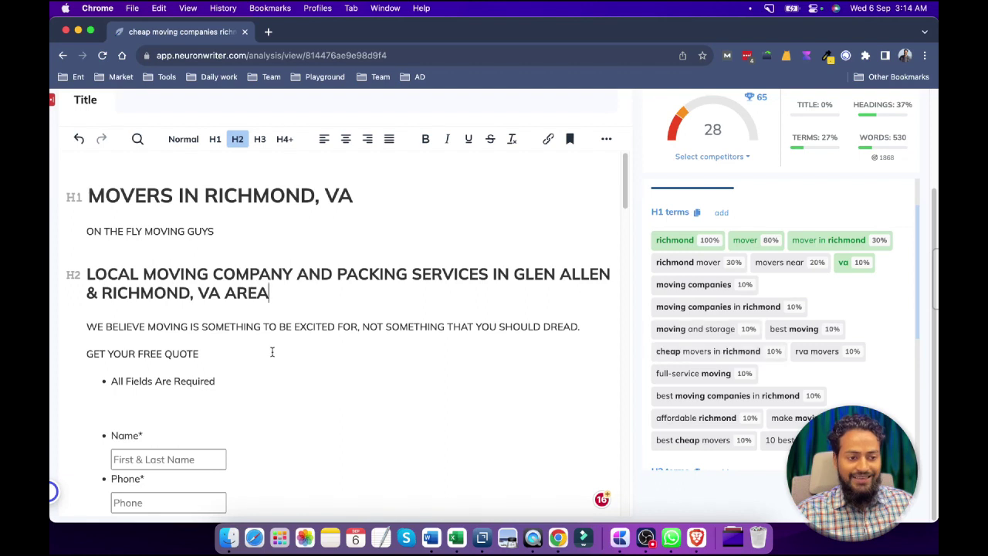
scroll(640, 194, "up", 2)
mouse_move(695, 207)
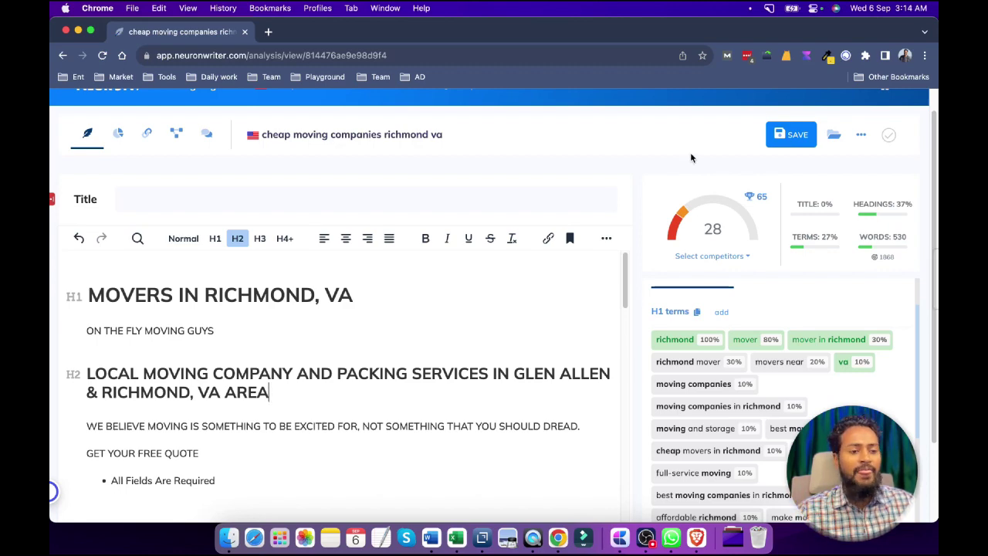
Switch to the "SEO for Moving Company" note in Craft and go to the "Find the NLP (Natural language processing)" item.
key("ctrl+Up")
key("ctrl+Left")
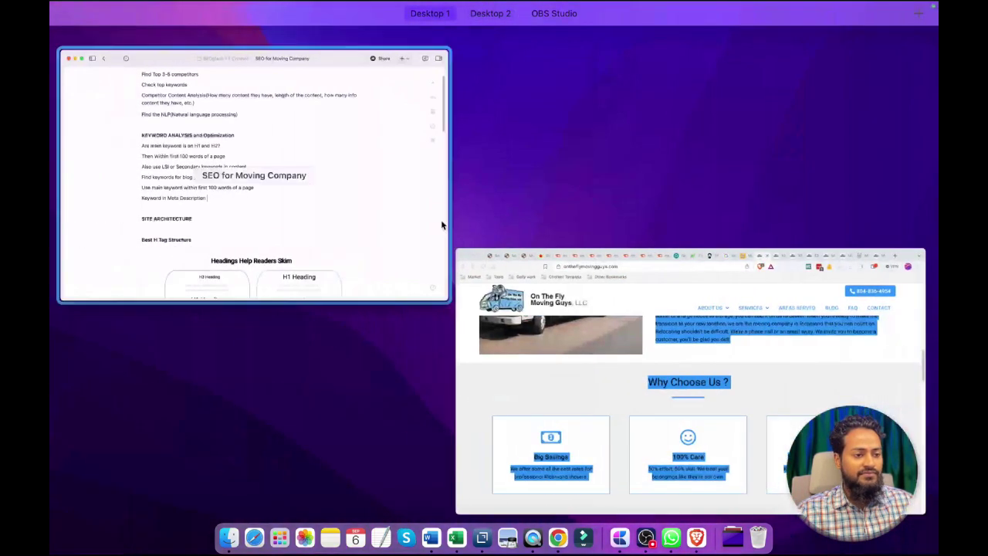
left_click(441, 224)
scroll(468, 251, "up", 2)
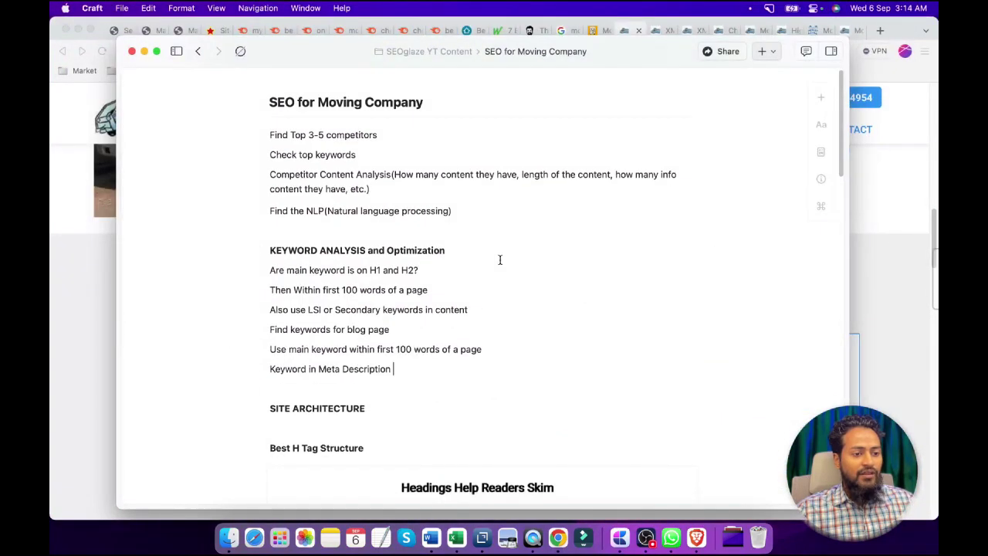
left_click(307, 212)
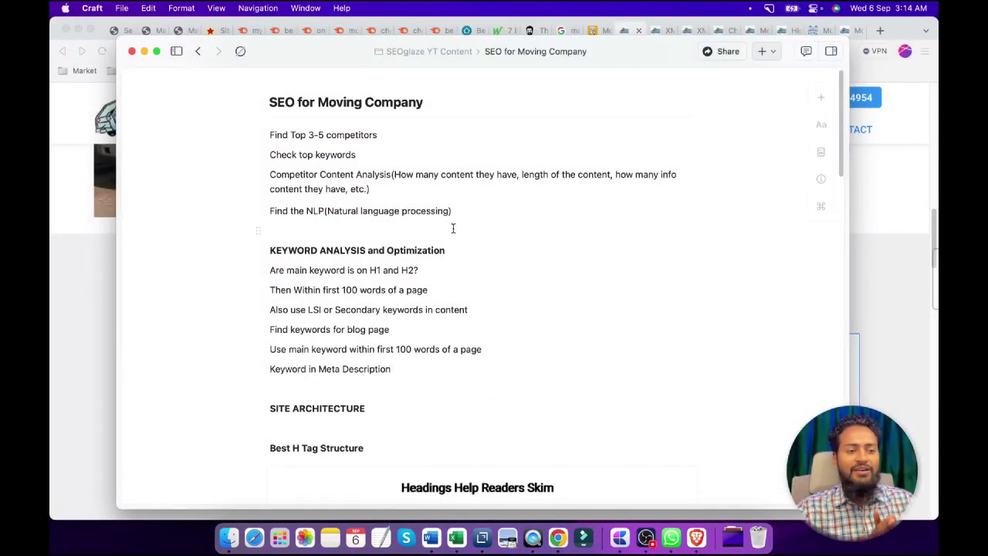
scroll(459, 239, "down", 1)
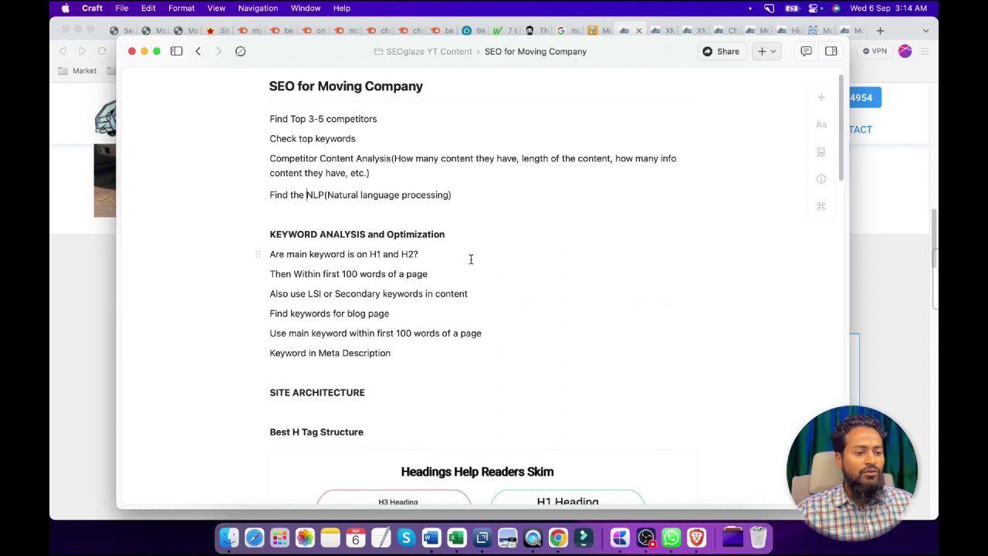
Review the "KEYWORD ANALYSIS and Optimization" items on the main keyword in H1 and H2 and within the first 100 words.
left_click(366, 254)
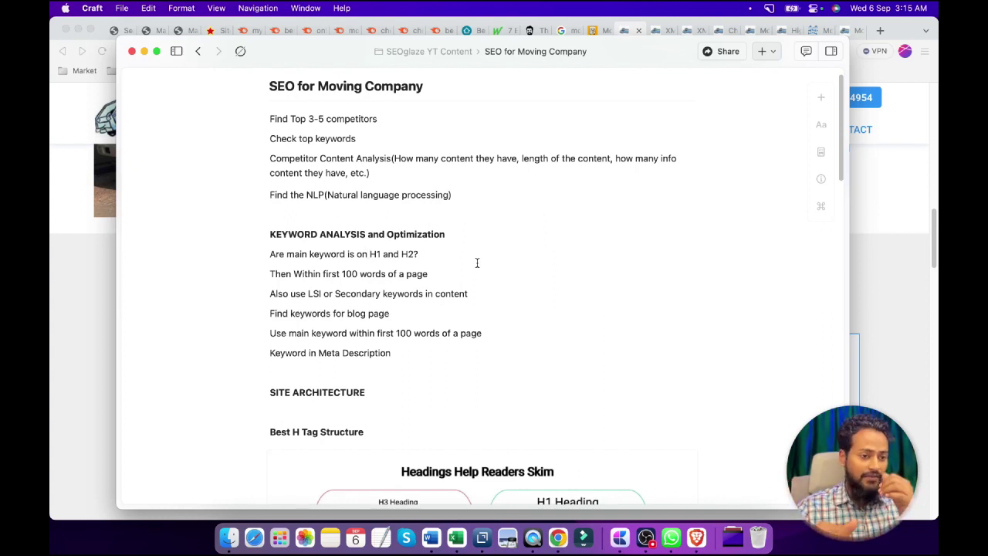
scroll(477, 263, "down", 1)
key("Right")
key("Right")
key("Right")
key("Right")
key("Right")
key("Right")
key("Right")
key("Right")
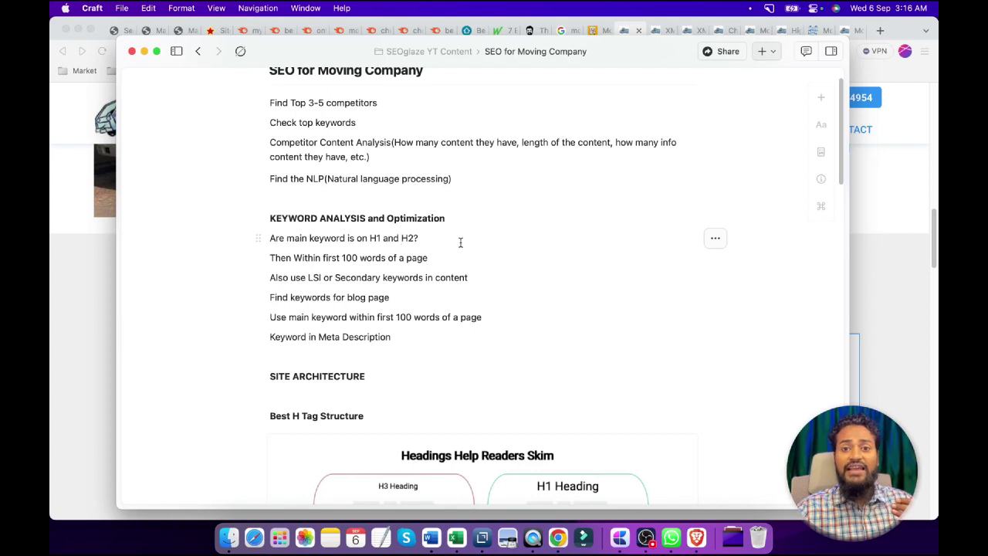
left_click_drag(392, 257, 304, 257)
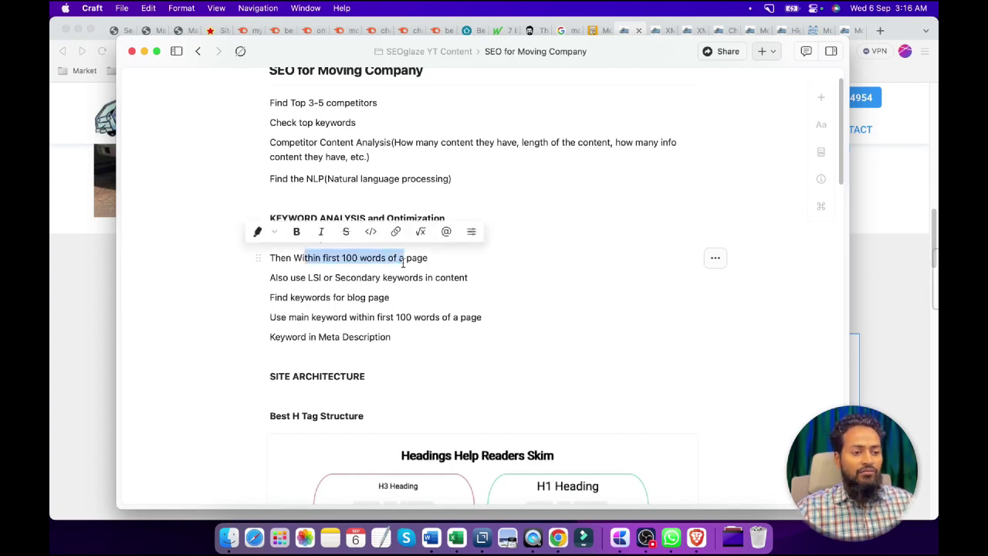
left_click(479, 290)
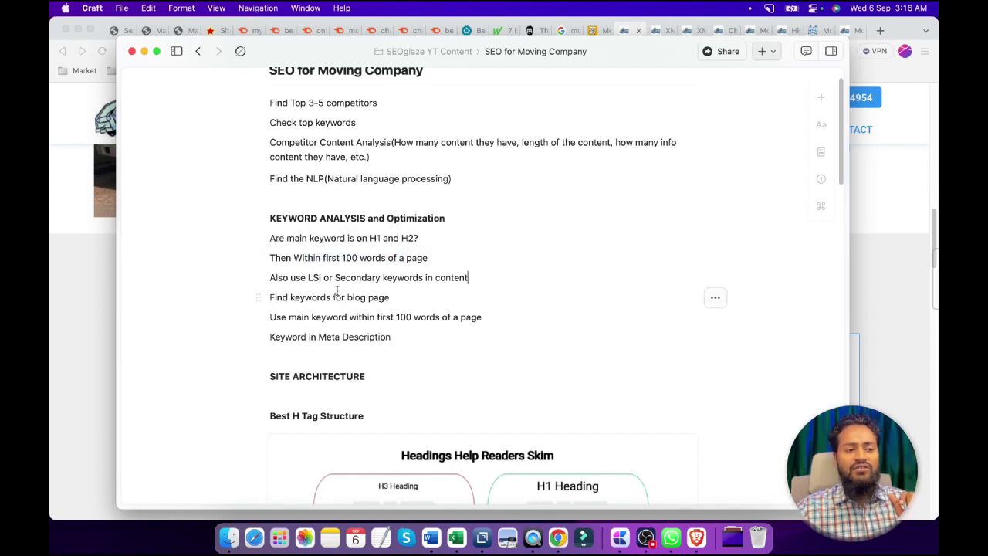
Switch to the On The Fly Moving Guys homepage in Brave and examine its main headings and the opening paragraph under "We're Professional Movers".
left_click(865, 302)
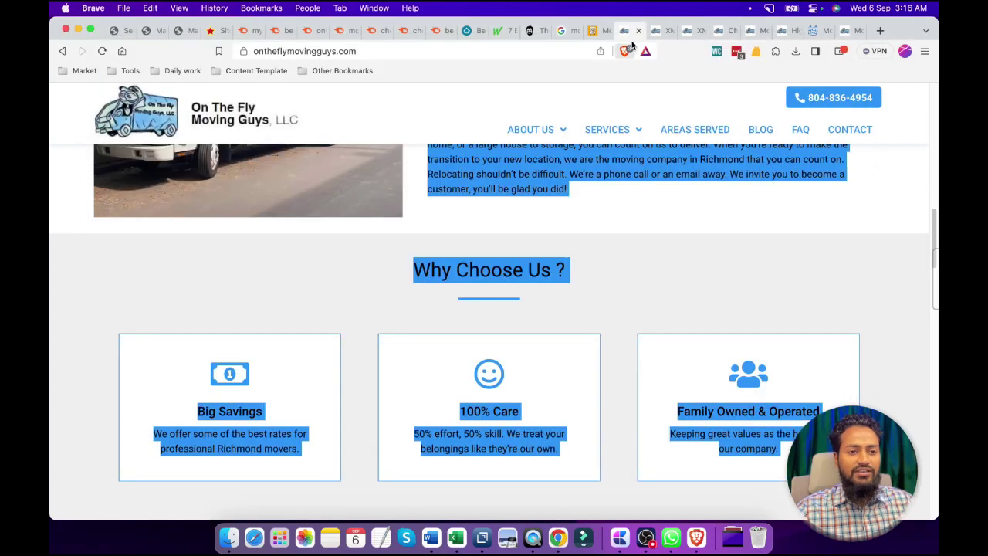
scroll(668, 217, "up", 15)
left_click(413, 223)
scroll(417, 229, "down", 5)
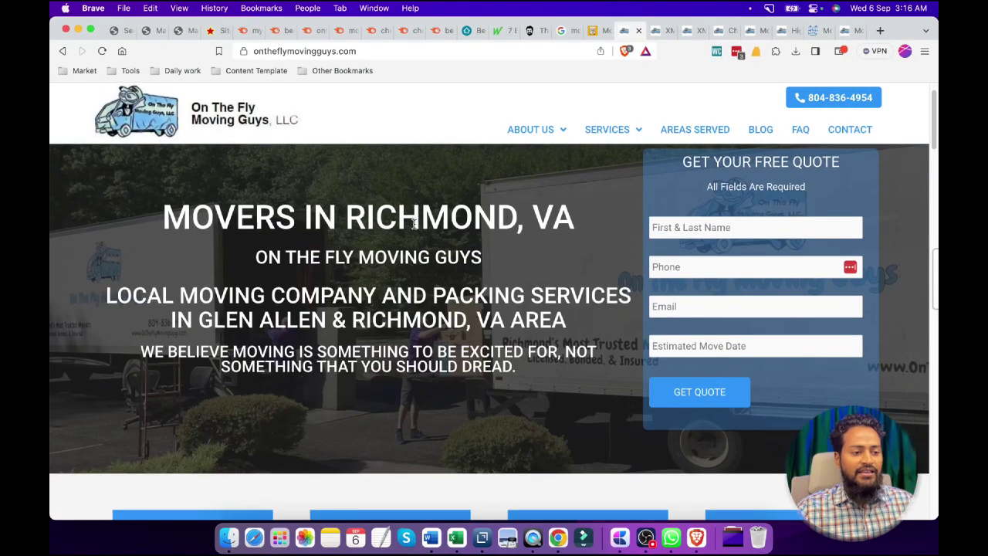
scroll(445, 239, "down", 5)
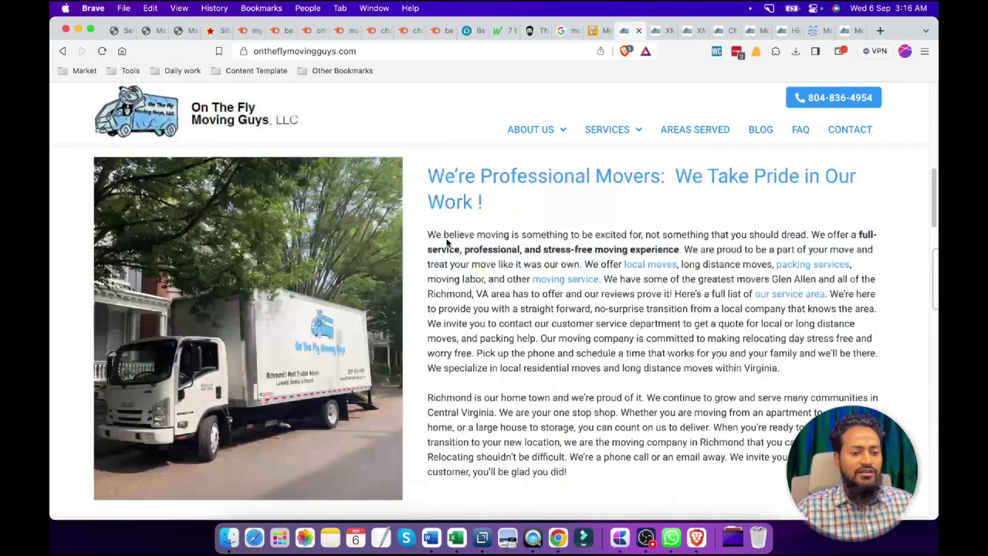
left_click_drag(429, 234, 673, 294)
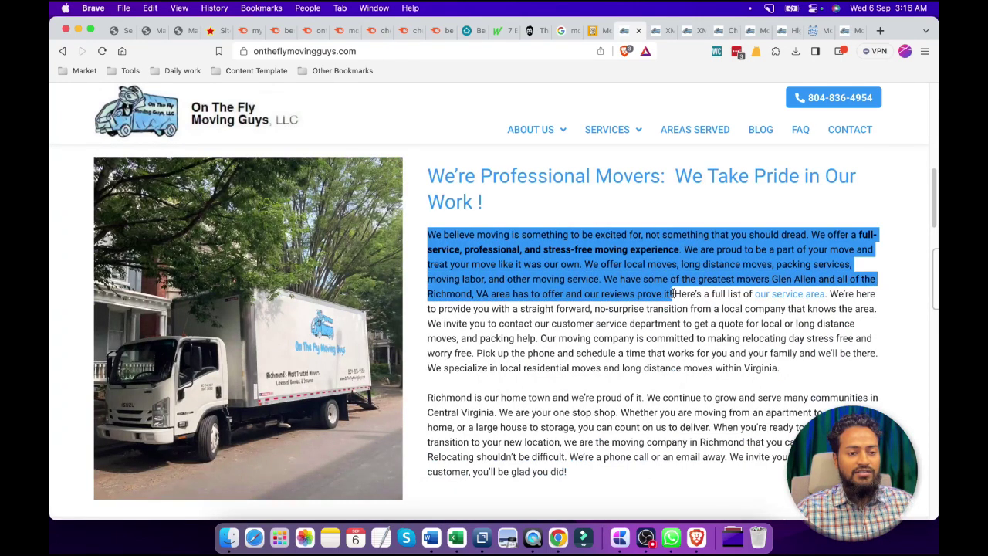
left_click(674, 294)
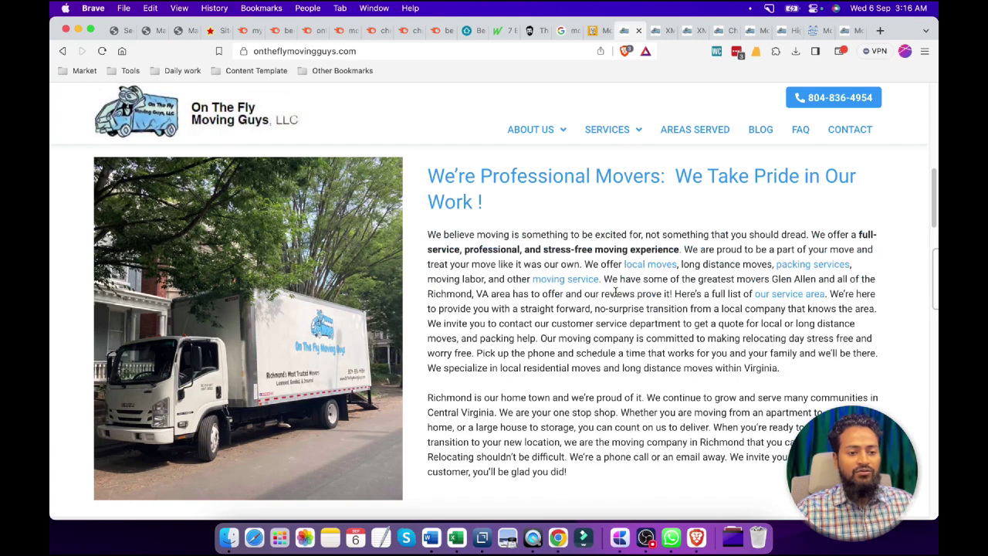
mouse_move(605, 283)
left_mouse_down()
mouse_move(430, 235)
mouse_move(601, 281)
left_mouse_up()
left_click(430, 237)
left_click(540, 335)
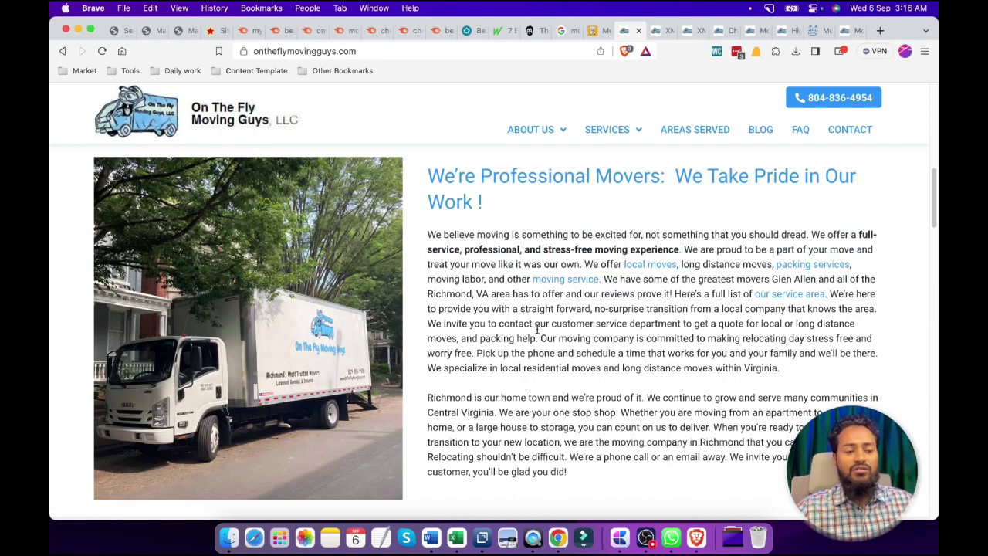
Return to the Craft note and review the "Also use LSI or Secondary keywords in content" item.
key("ctrl+Up")
left_click(381, 250)
scroll(438, 272, "down", 2)
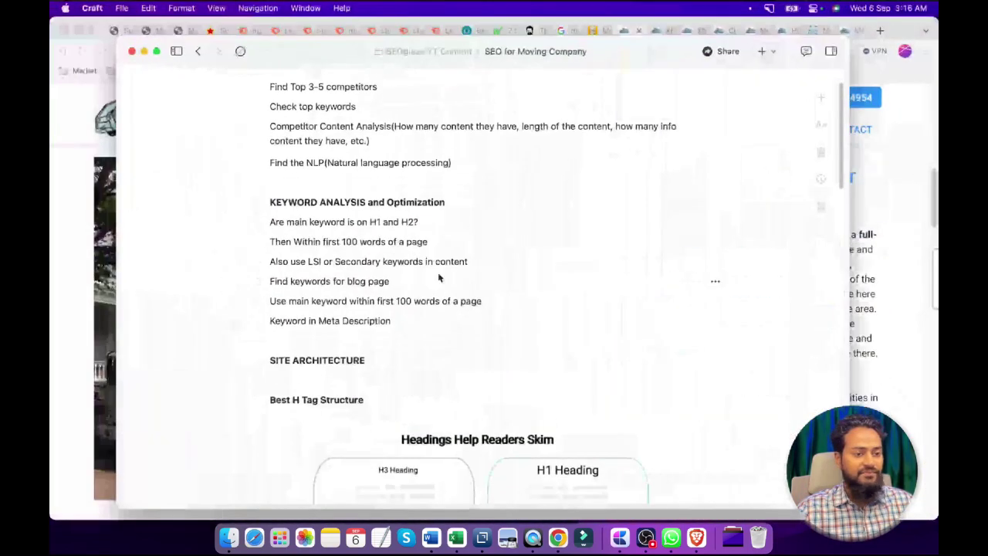
left_click_drag(308, 246, 380, 246)
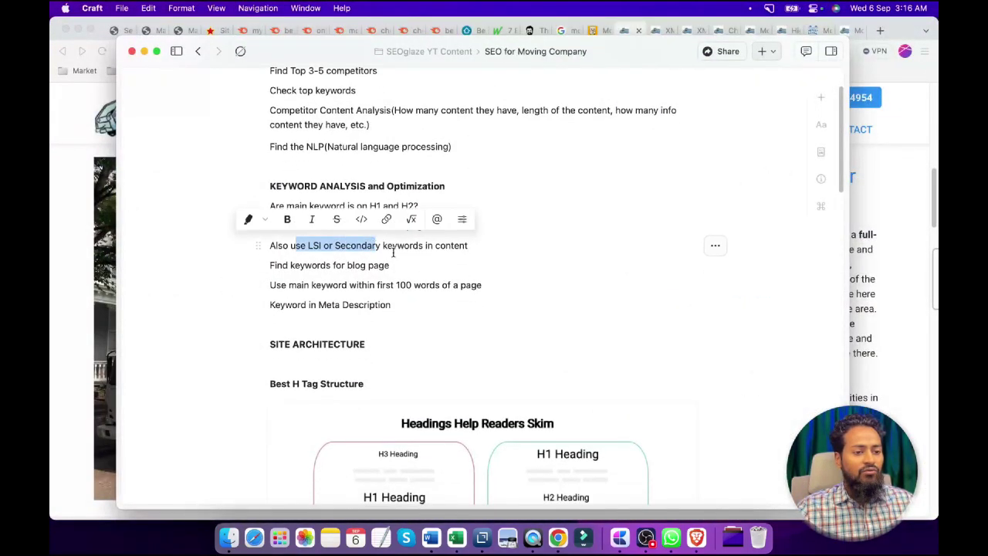
left_click(471, 279)
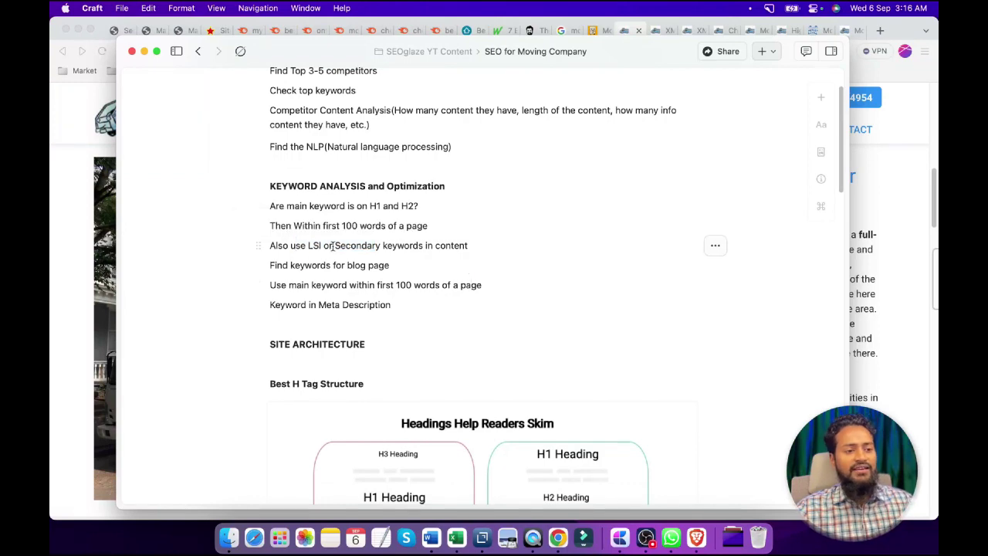
left_click(461, 262)
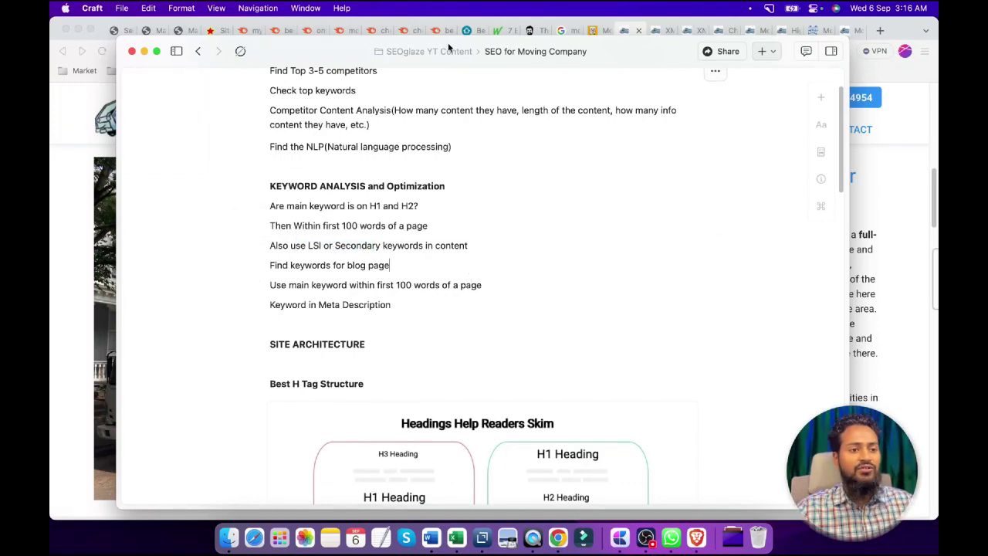
Switch to Brave and compare the Semrush keyword overviews for "cheap moving companies richmond va" and "cheap long distance moving company".
left_click(371, 30)
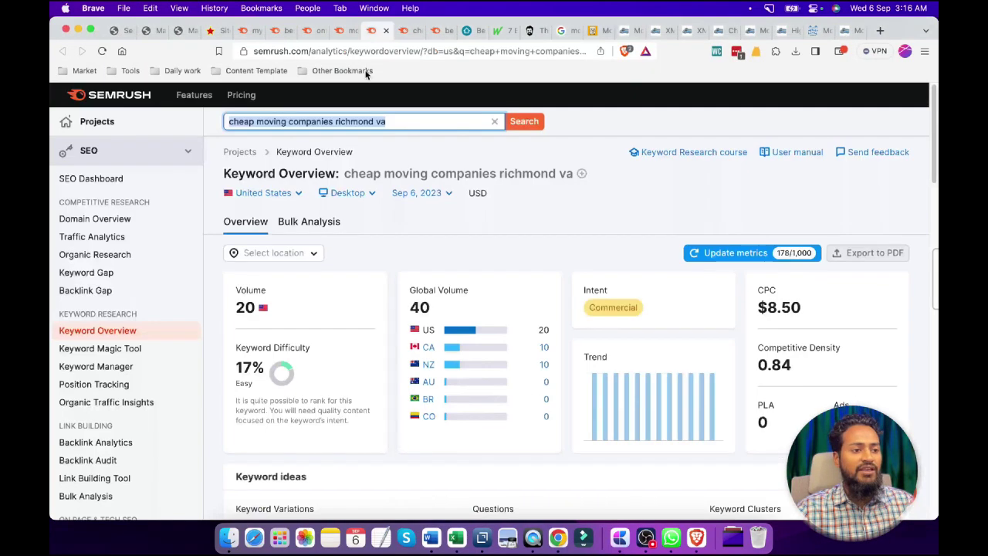
left_click(343, 30)
left_click(376, 31)
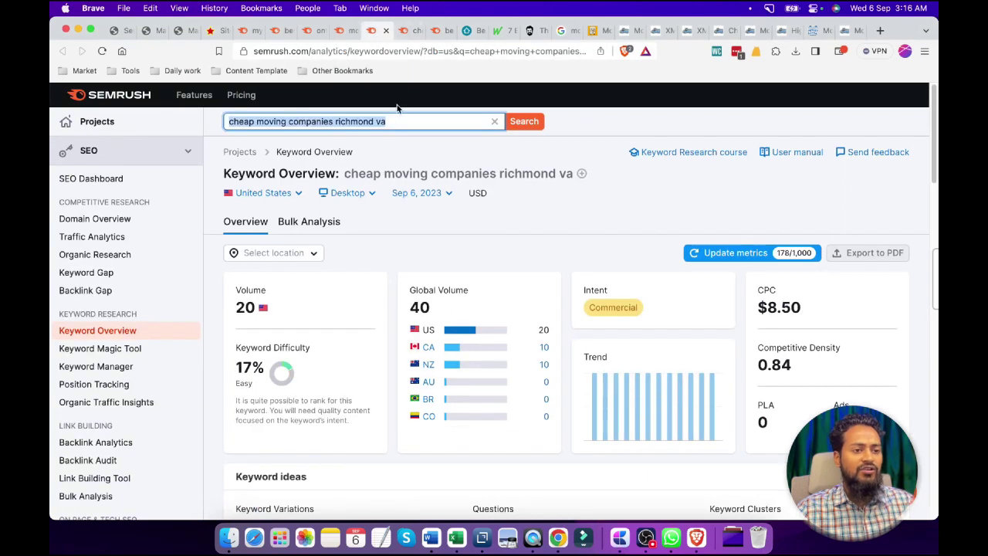
left_click(405, 33)
left_click_drag(386, 121, 218, 130)
left_click(456, 145)
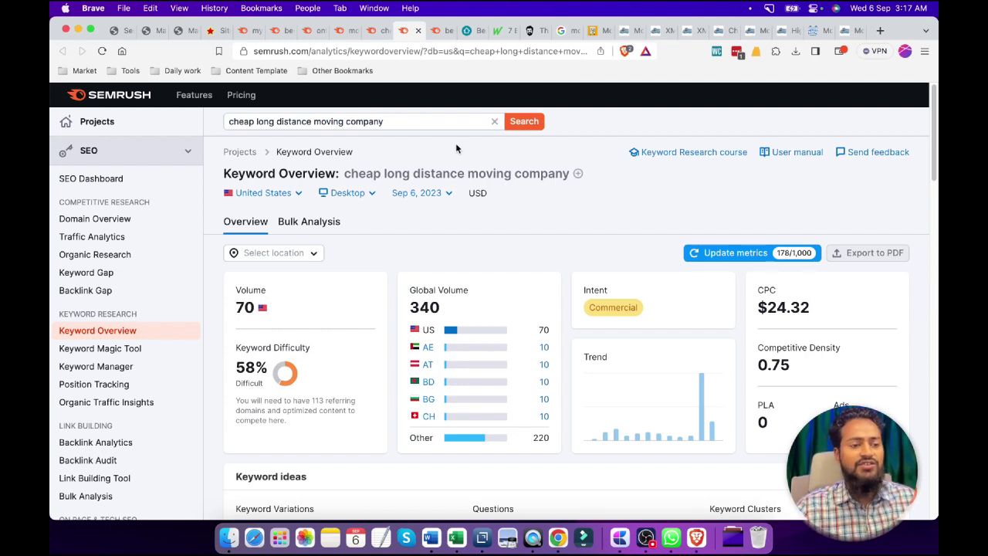
Go back to the Craft note and review the "Find keywords for blog page" item.
key("ctrl+Up")
left_click(444, 240)
scroll(455, 245, "down", 2)
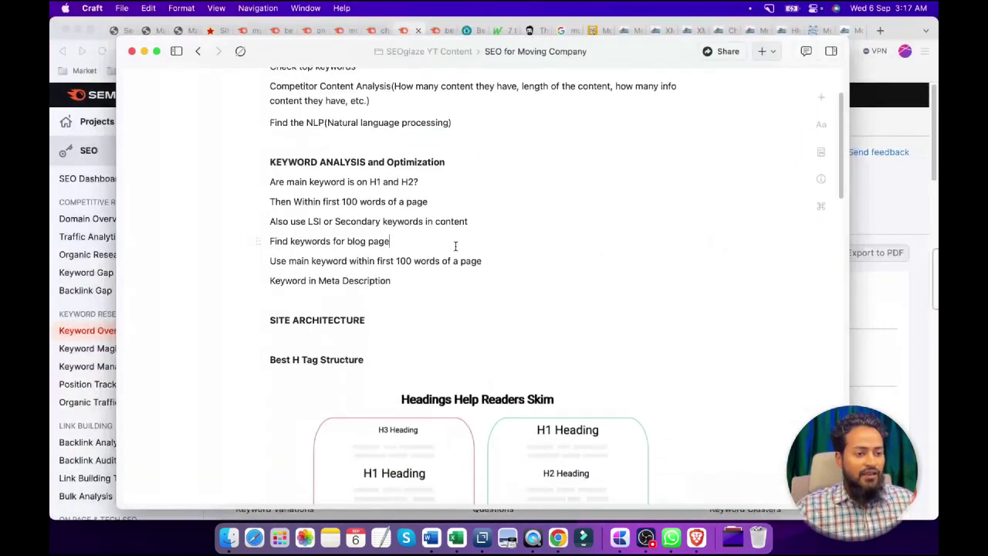
scroll(324, 244, "down", 1)
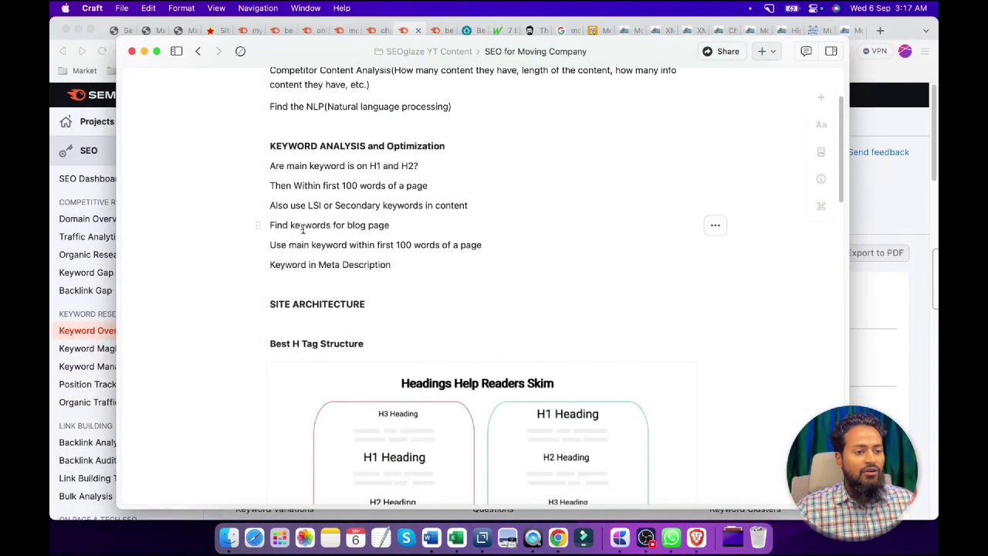
left_click_drag(302, 229, 393, 225)
left_click(486, 260)
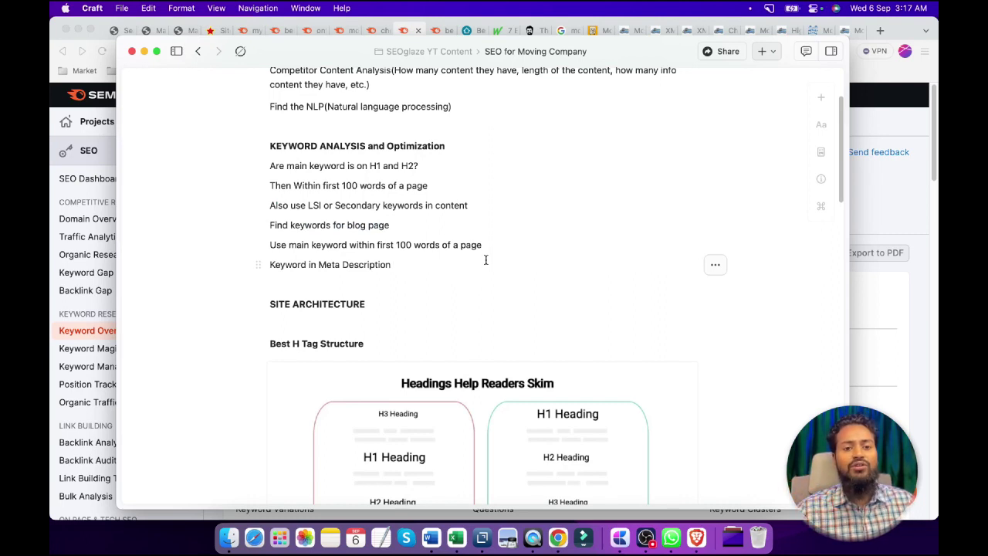
Switch to Brave and look through the Semrush organic search positions for ontheflymovingguys.com.
left_click(908, 209)
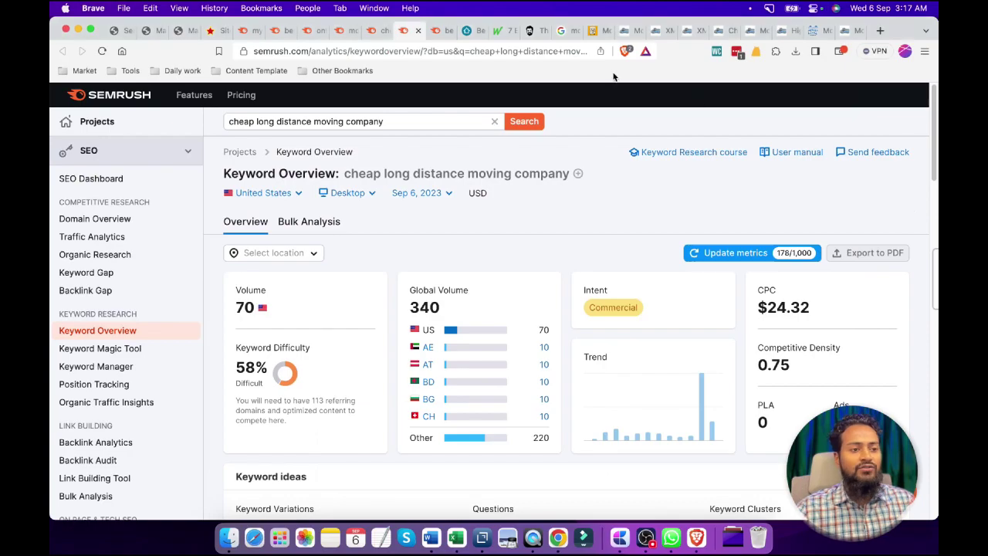
left_click(338, 31)
left_click(318, 34)
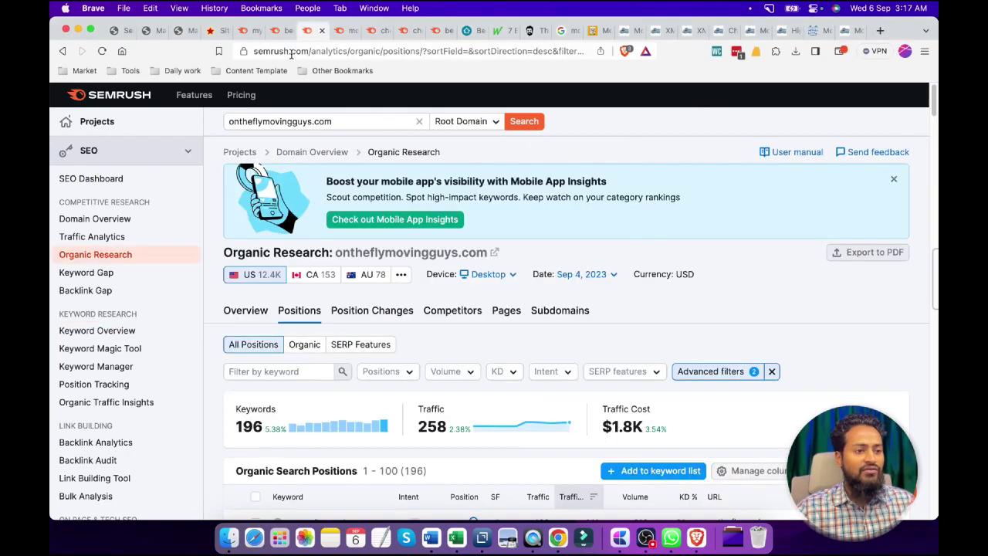
scroll(591, 306, "down", 15)
scroll(591, 308, "up", 15)
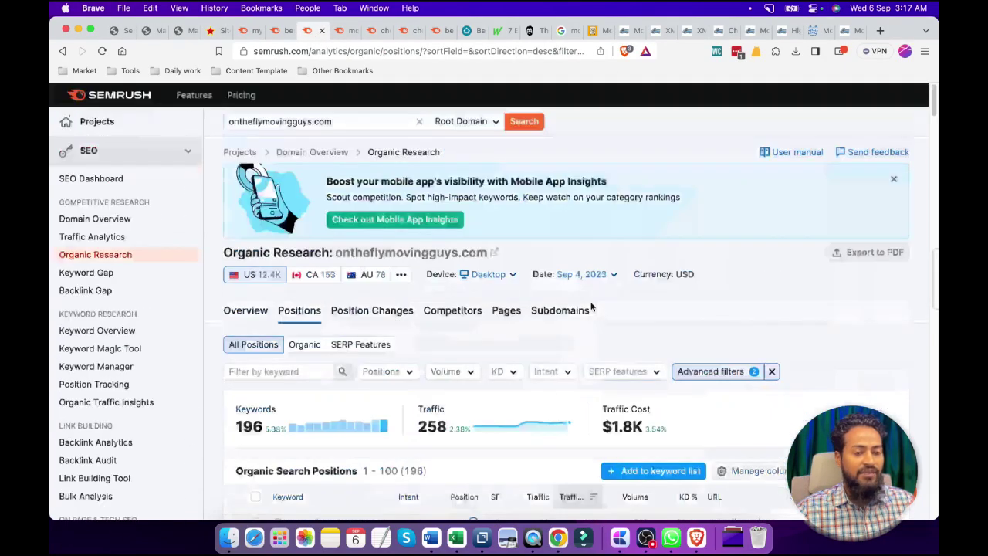
Change the advanced keyword filter to include five-word keywords containing "what" and apply it to the organic positions of ontheflymovingguys.com.
scroll(595, 302, "down", 5)
scroll(595, 302, "up", 5)
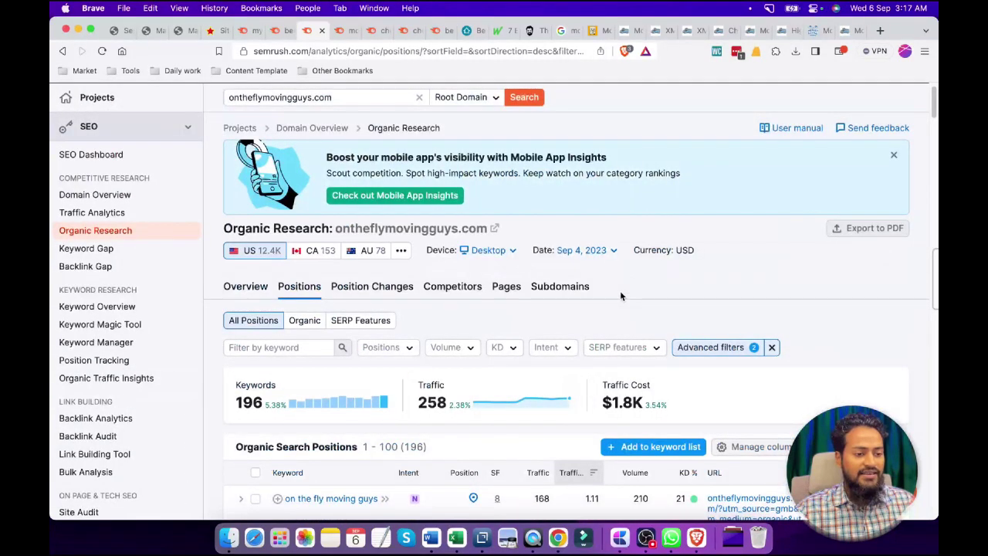
scroll(610, 297, "down", 1)
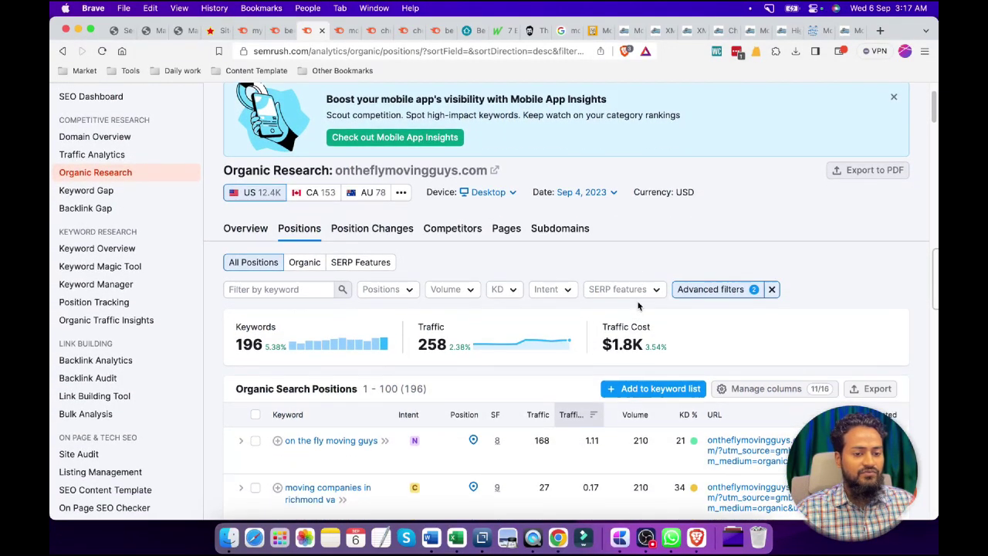
left_click(711, 294)
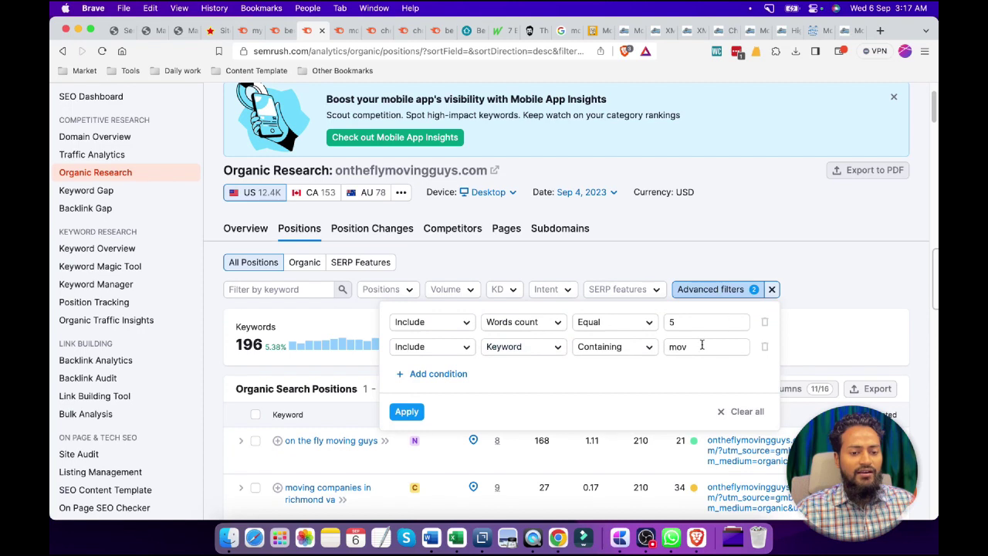
double_click(702, 346)
type("what")
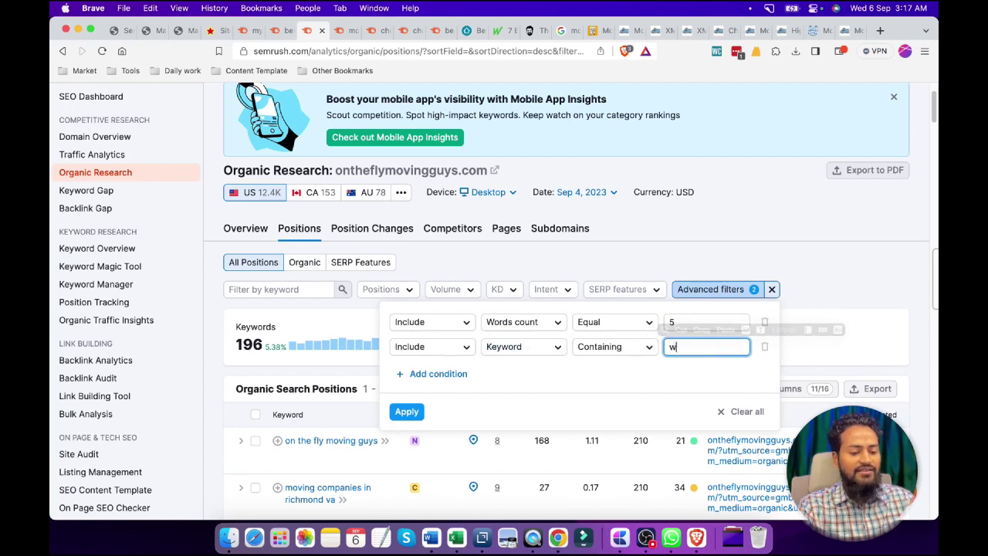
left_click(406, 411)
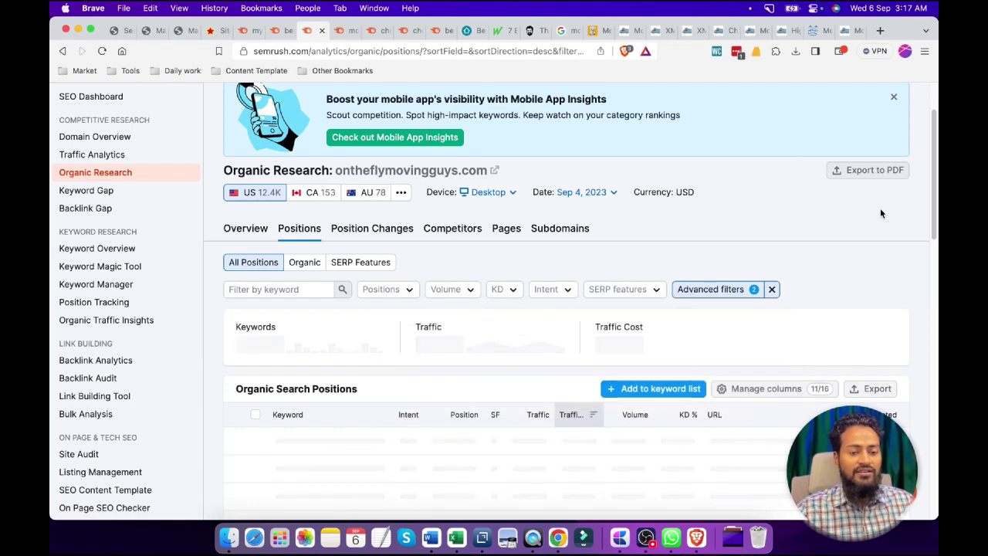
Look through the filtered question keywords with their volumes, difficulty and blog page URLs for blog topic ideas.
scroll(846, 216, "down", 2)
scroll(851, 219, "down", 1)
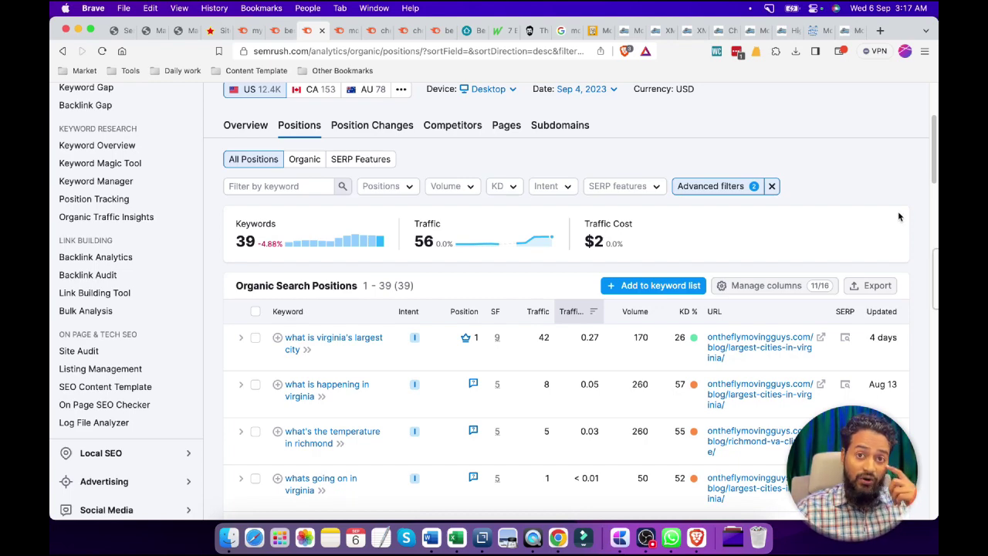
scroll(899, 217, "down", 4)
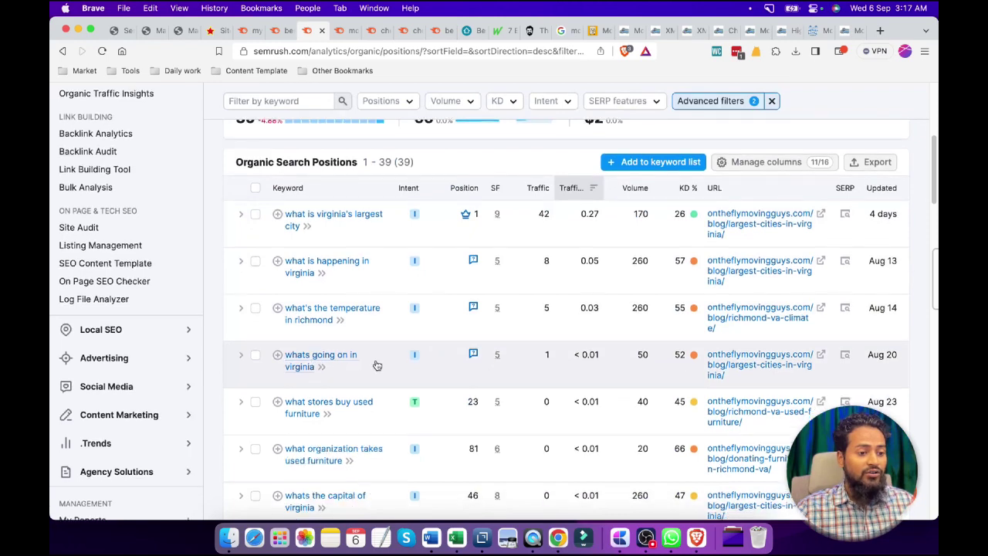
scroll(377, 365, "down", 1)
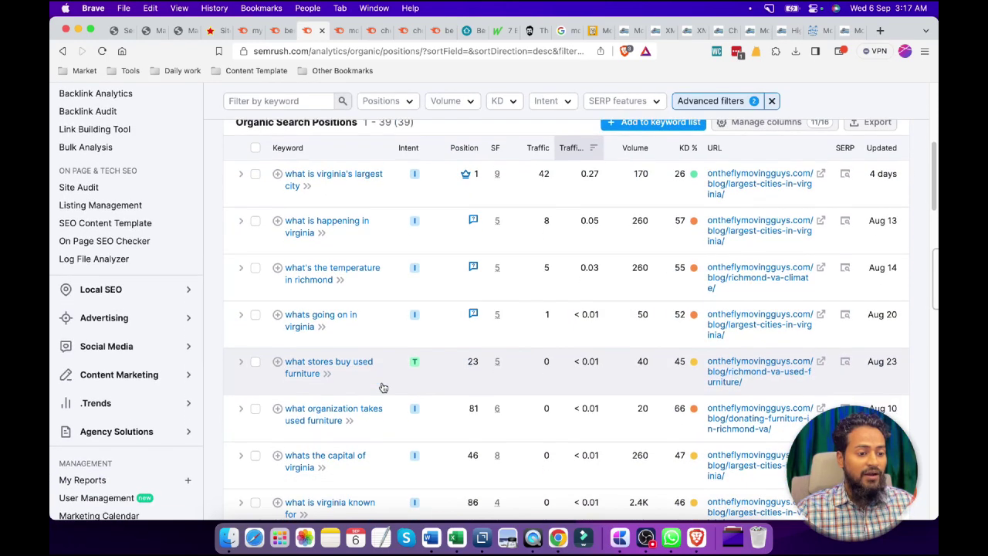
scroll(383, 387, "down", 8)
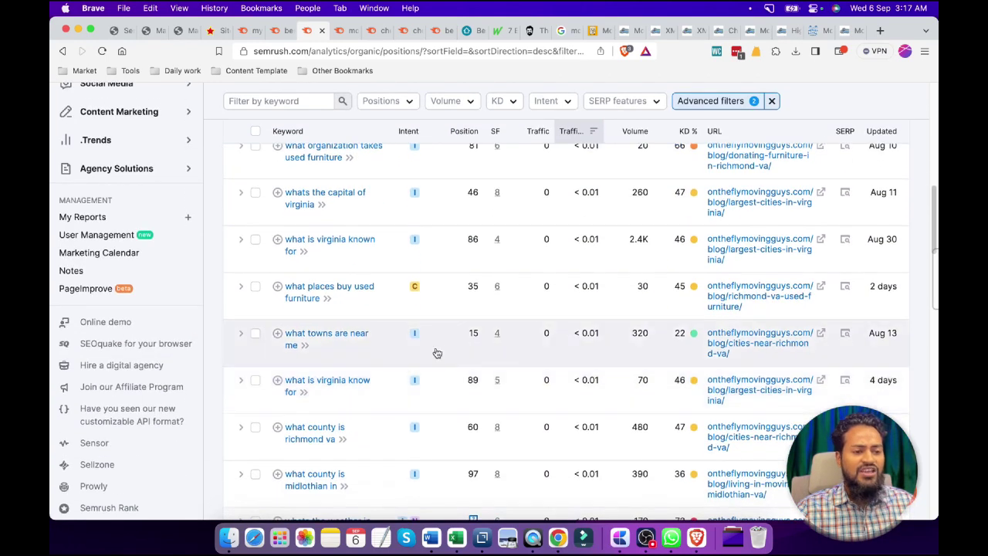
scroll(880, 290, "down", 1)
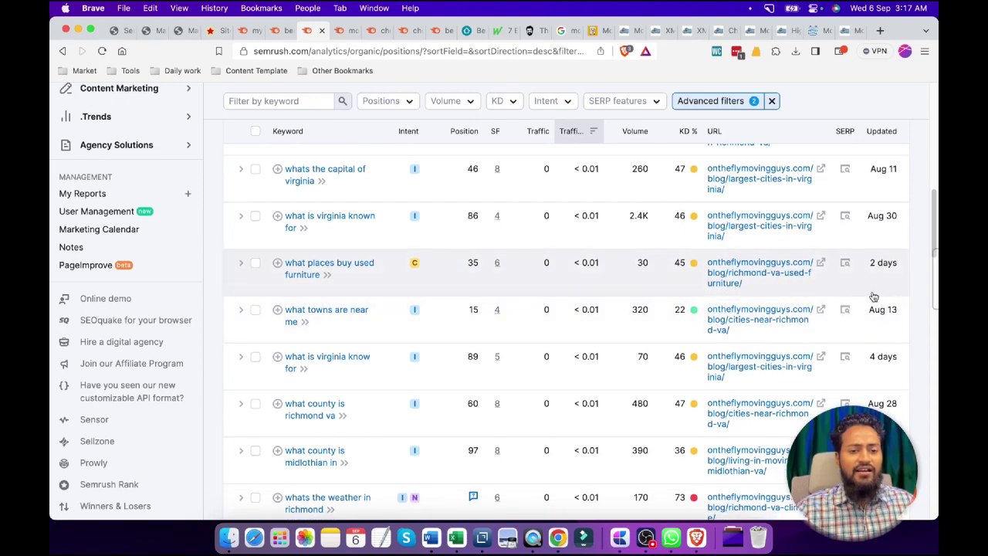
scroll(874, 297, "down", 6)
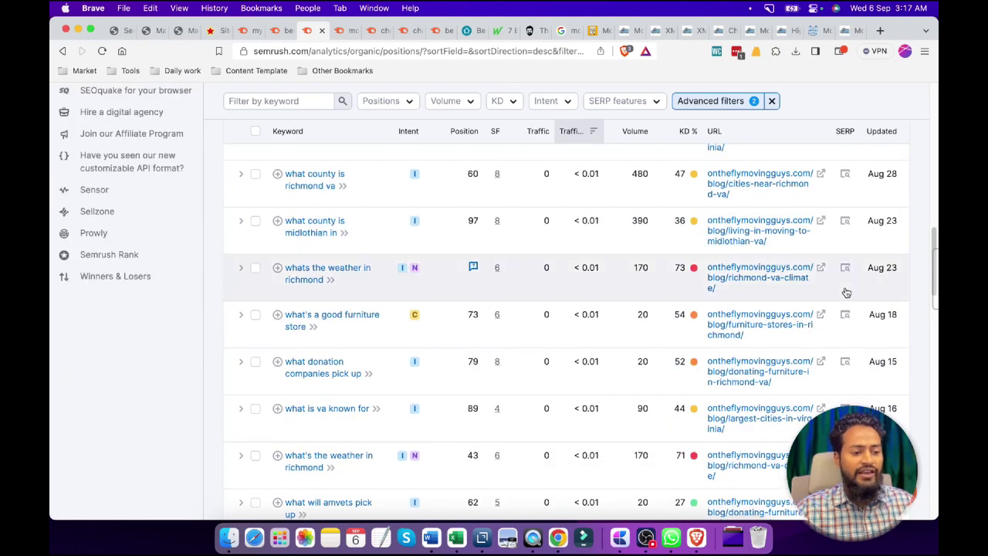
scroll(846, 292, "down", 1)
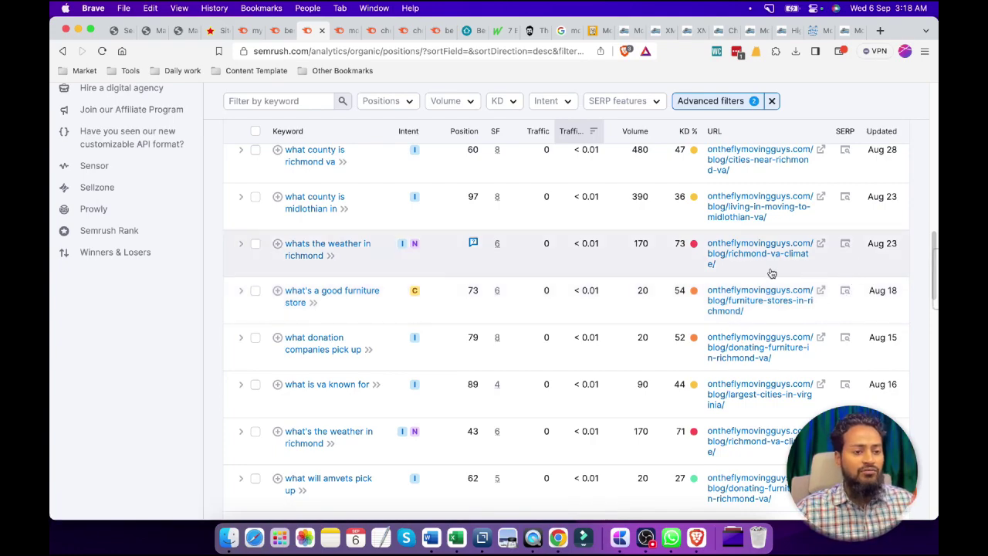
Switch to the Craft note and delete the duplicate checklist line "Use main keyword within first 100 words of a page".
key("ctrl+Up")
left_click(309, 178)
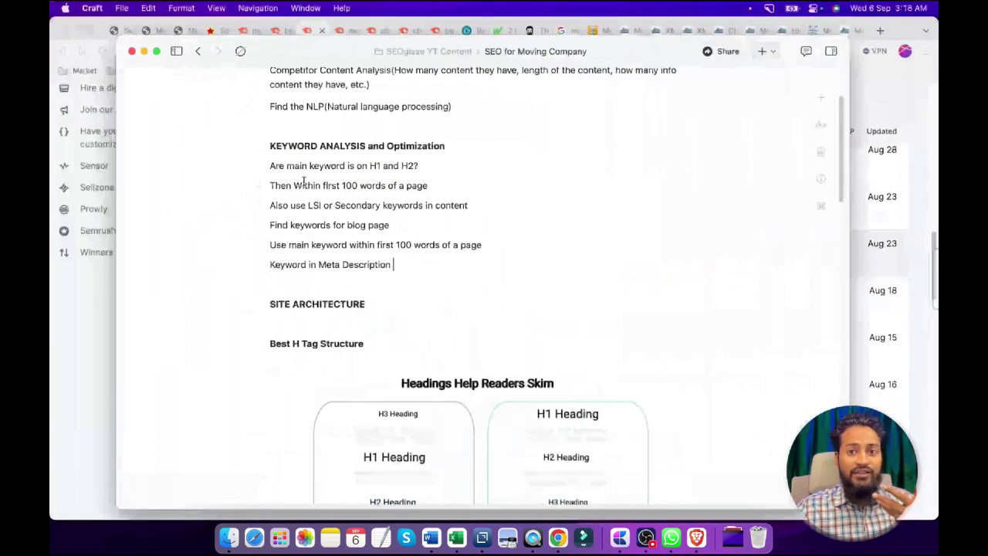
scroll(512, 234, "down", 1)
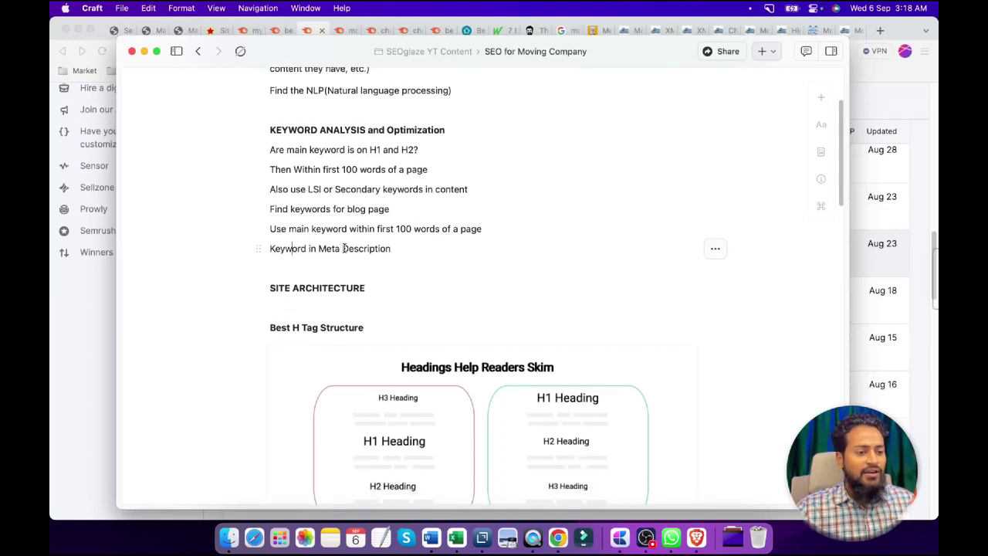
left_click(470, 273)
left_click(346, 227)
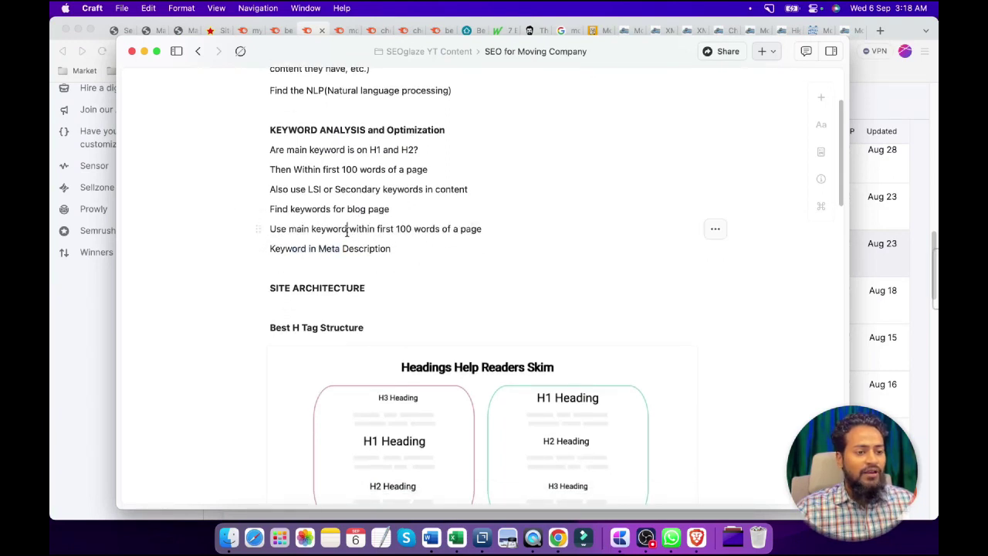
double_click(403, 228)
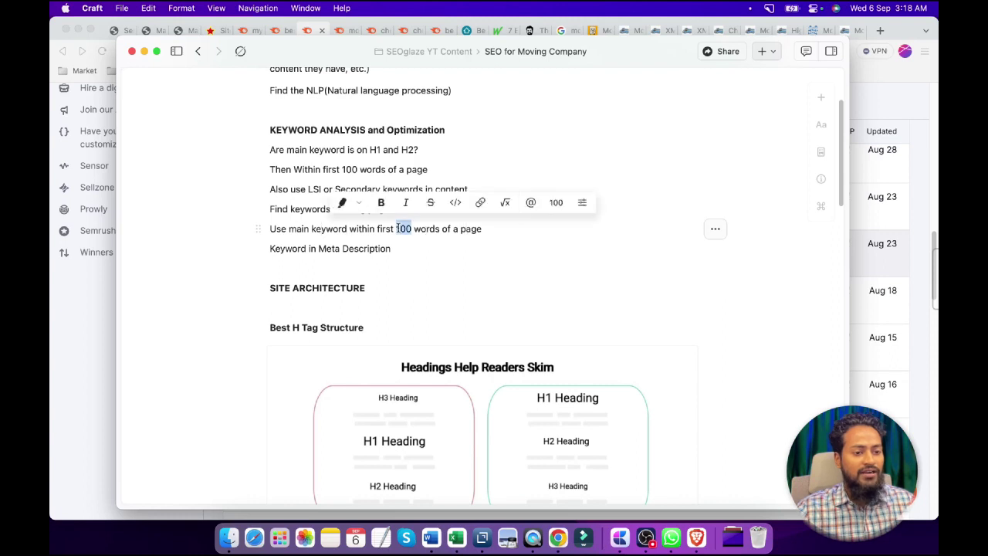
left_click(259, 229)
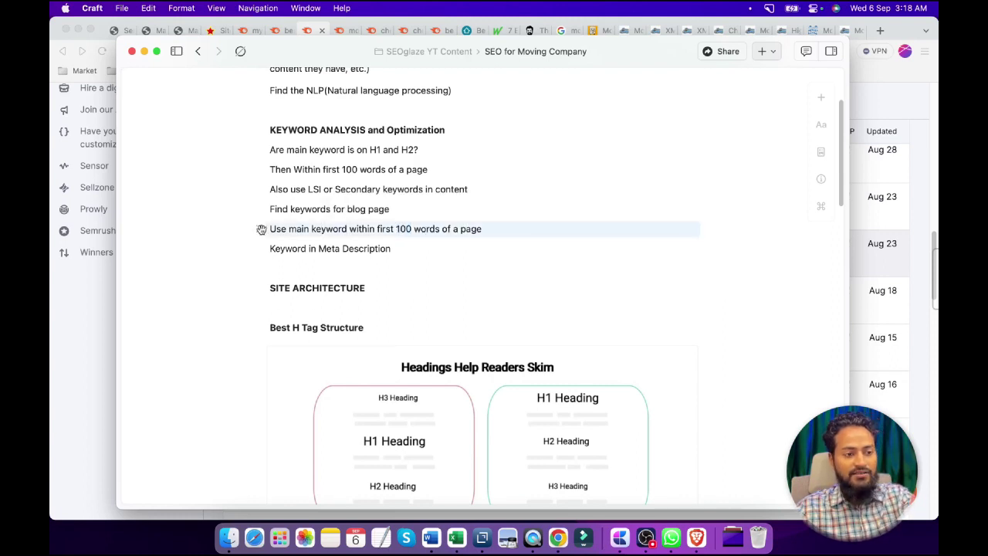
key("BackSpace")
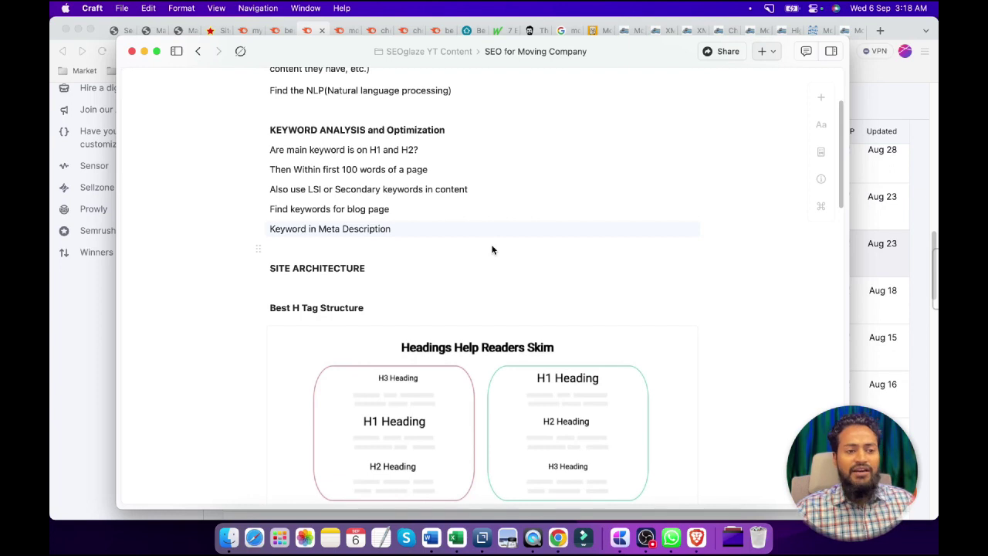
Switch back to Brave and open google.com in a new tab, leaving the search box empty.
left_click(79, 344)
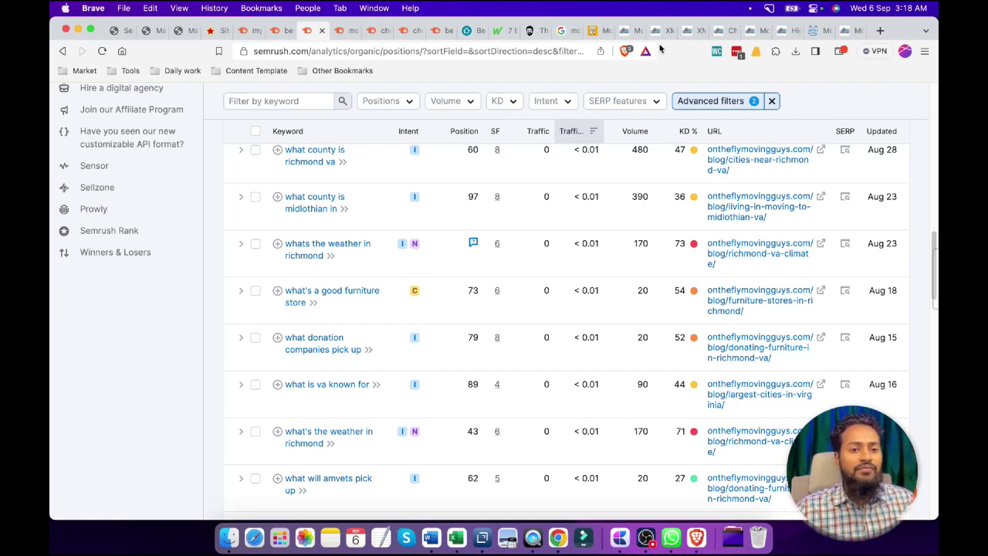
left_click(881, 31)
type("google.com")
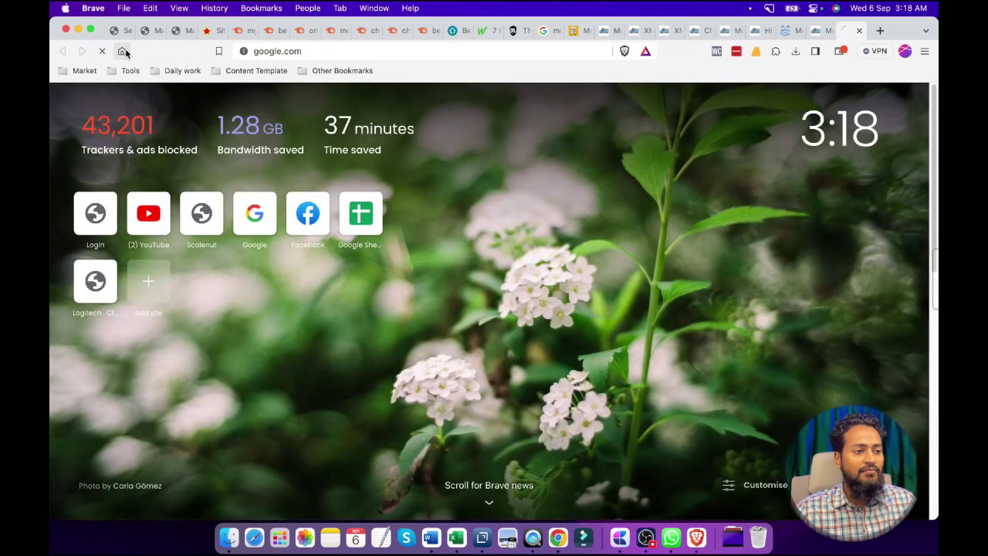
key("Return")
left_click(503, 244)
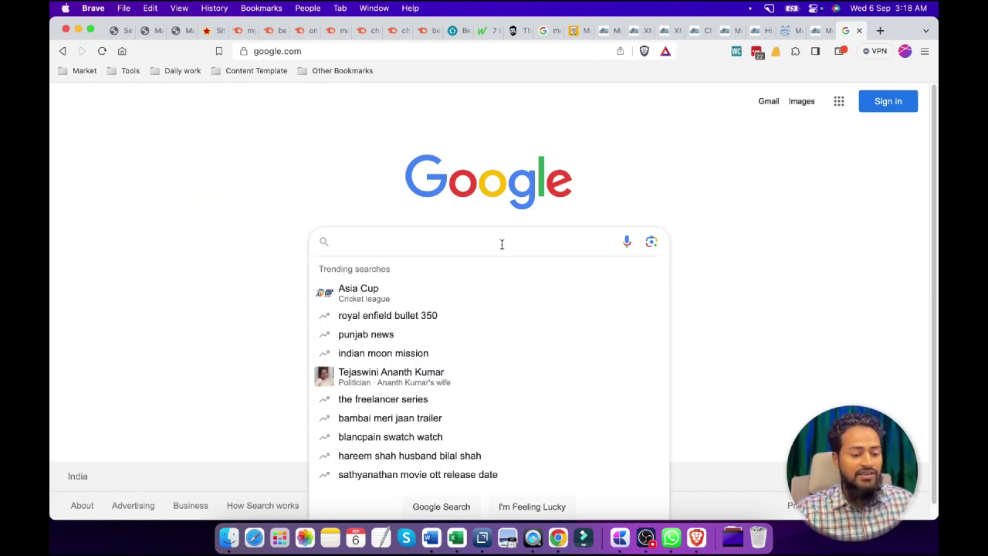
key("super+v")
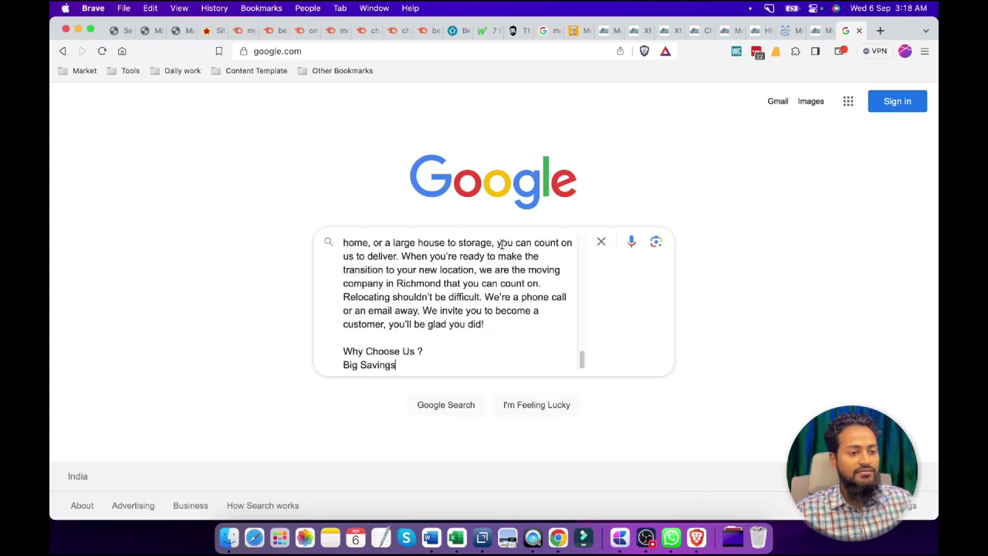
key("super+z")
Copy "cheap long distance moving company" from its Semrush keyword overview and search Google for it.
left_click(398, 30)
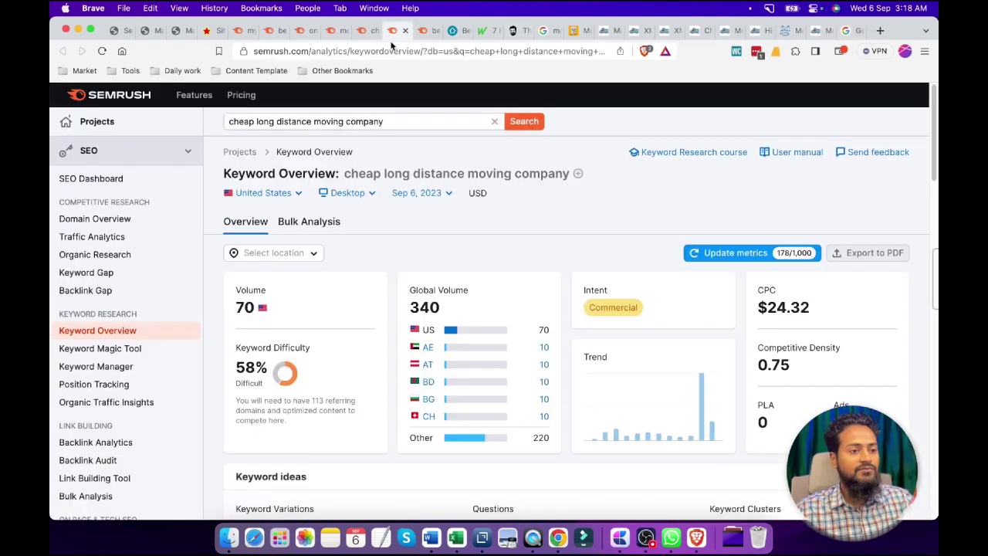
left_click(322, 96)
key("super+a")
key("super+c")
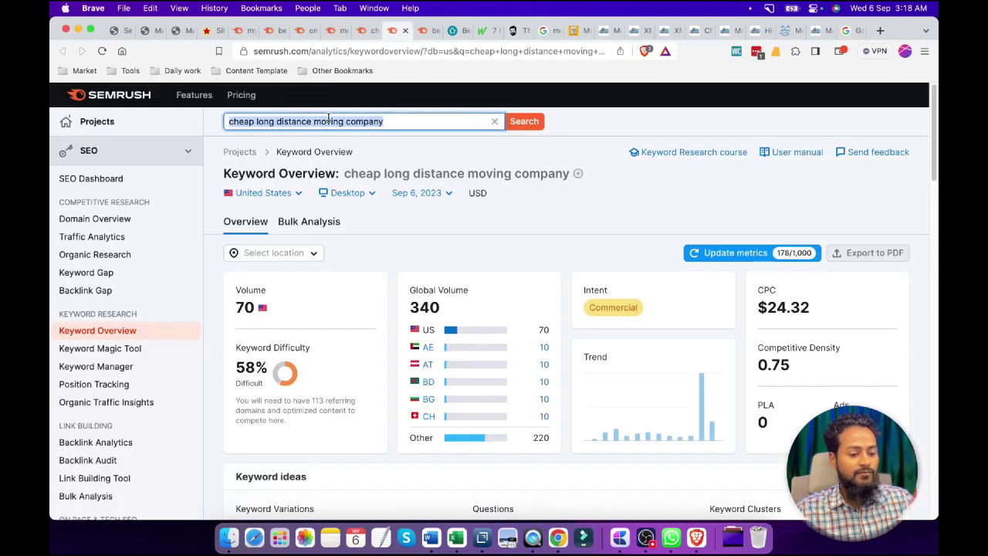
left_click(849, 31)
key("super+v")
key("Return")
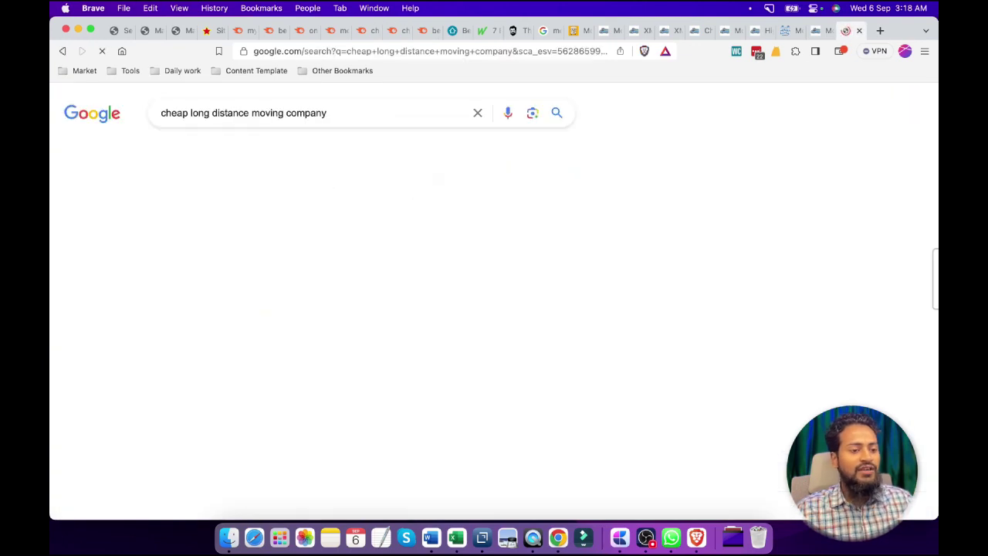
Examine how the search results use the keyword in their meta descriptions, especially the MarketWatch snippet.
scroll(466, 276, "down", 5)
scroll(465, 277, "down", 5)
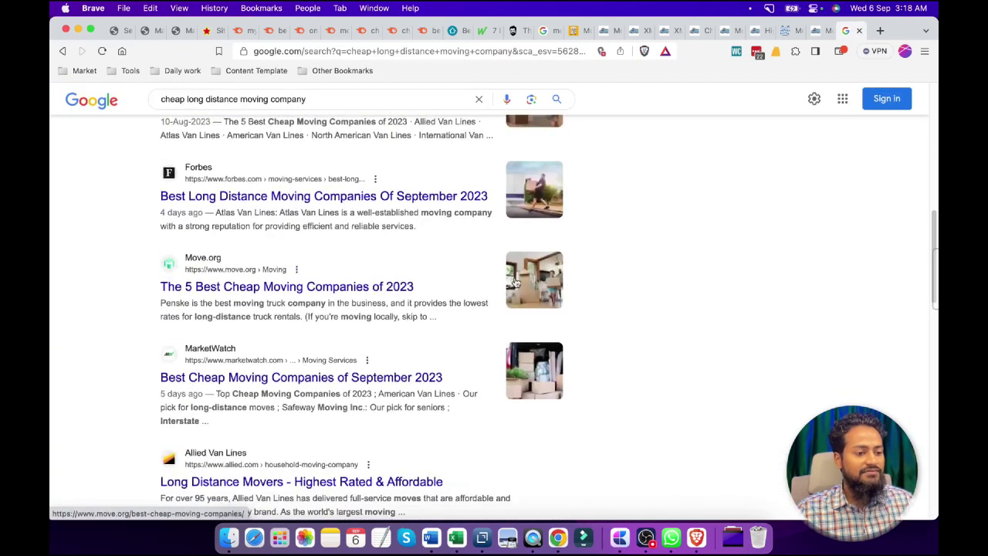
left_click_drag(435, 321, 102, 313)
scroll(166, 365, "down", 1)
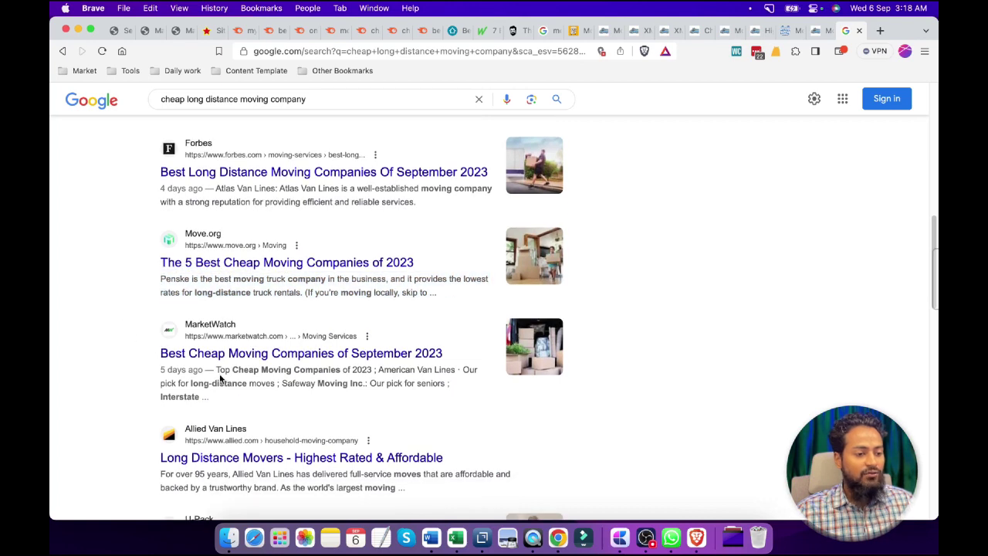
left_click_drag(217, 372, 203, 397)
left_click(105, 391)
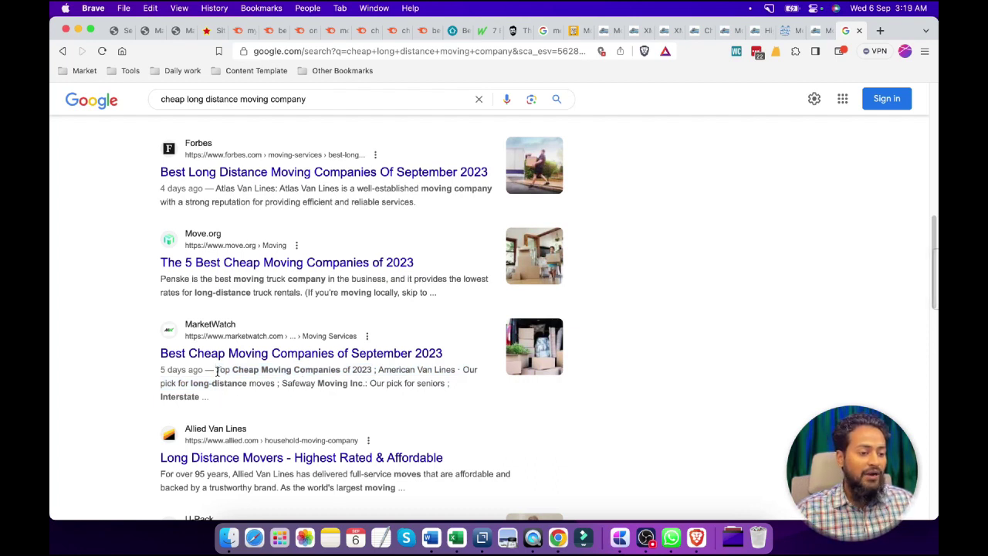
left_click_drag(217, 372, 217, 397)
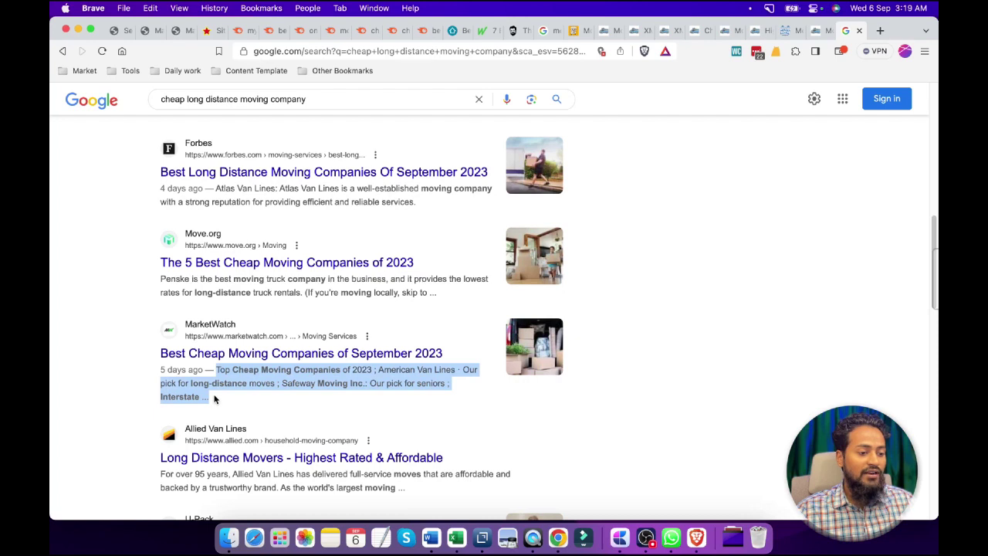
left_click(521, 411)
scroll(522, 411, "down", 1)
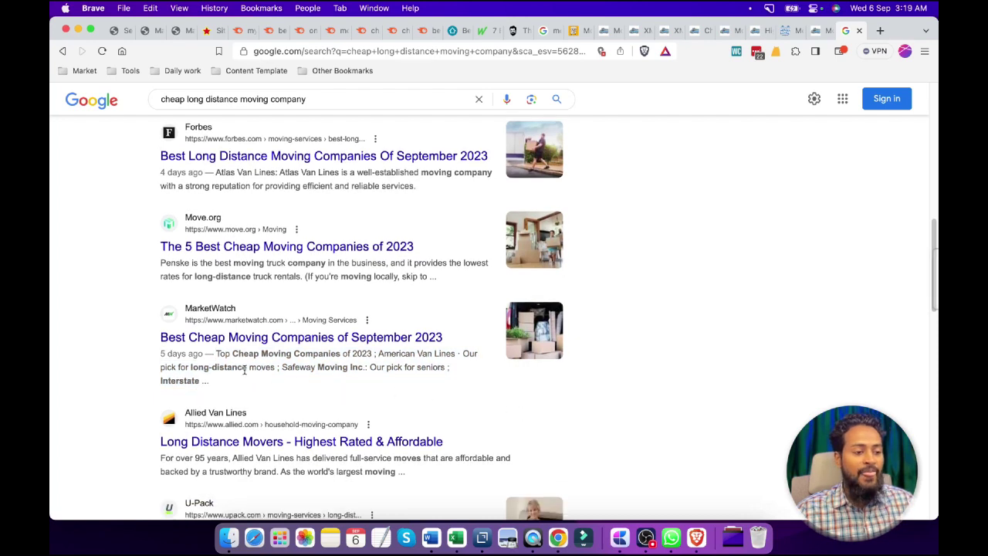
left_click_drag(216, 353, 207, 379)
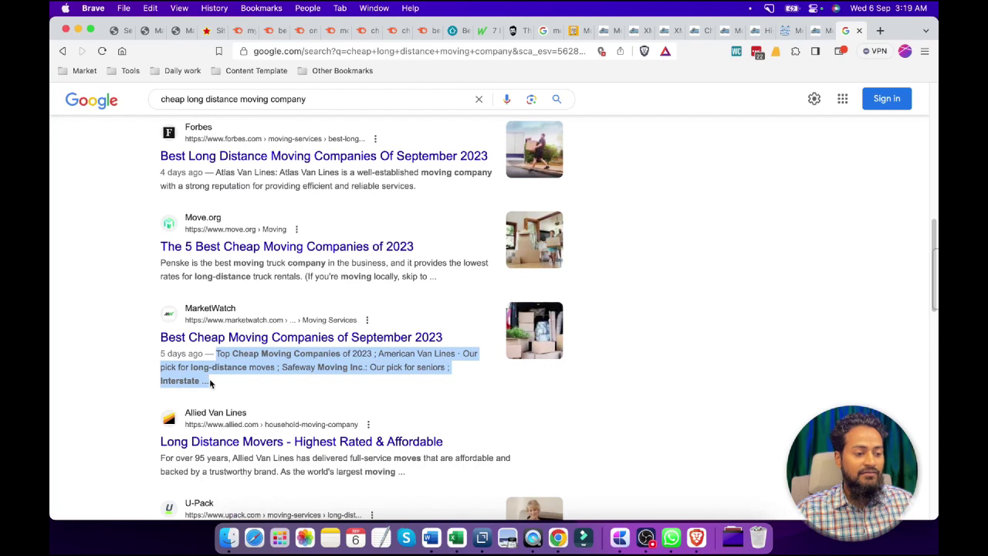
left_click(137, 386)
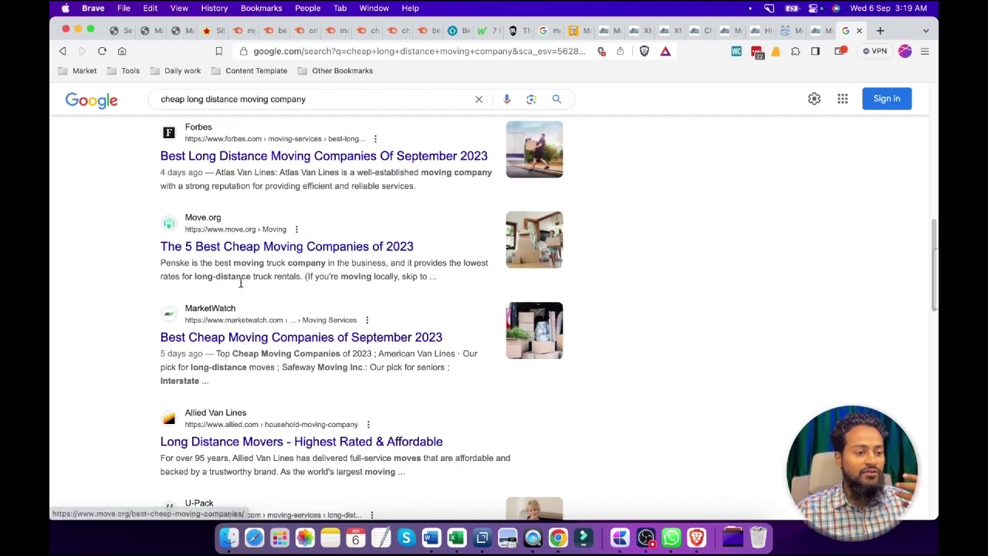
left_click_drag(230, 352, 339, 353)
left_click(317, 370)
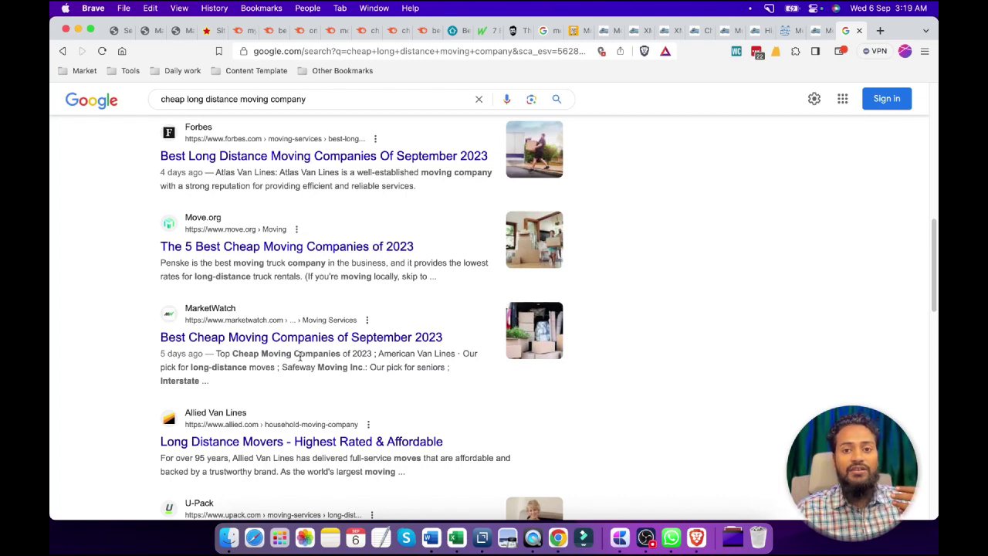
scroll(355, 349, "down", 4)
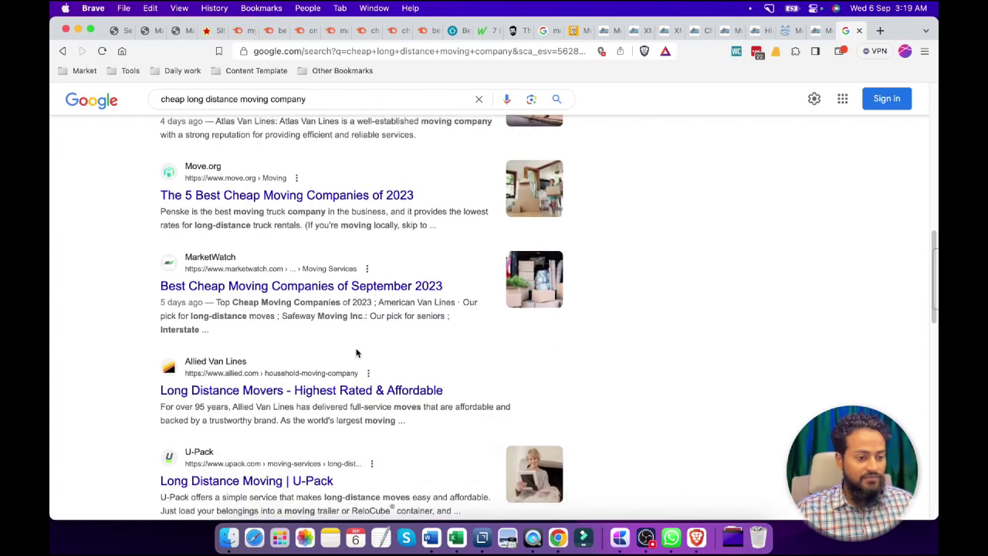
Switch to the Craft note and review the Best H Tag Structure diagram under SITE ARCHITECTURE.
key("ctrl+Up")
left_click(248, 221)
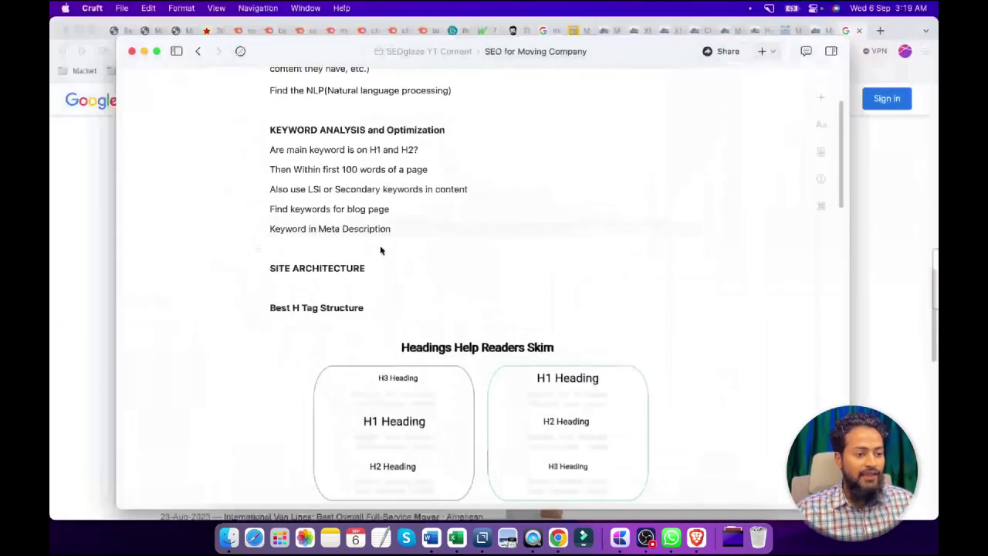
left_click(382, 267)
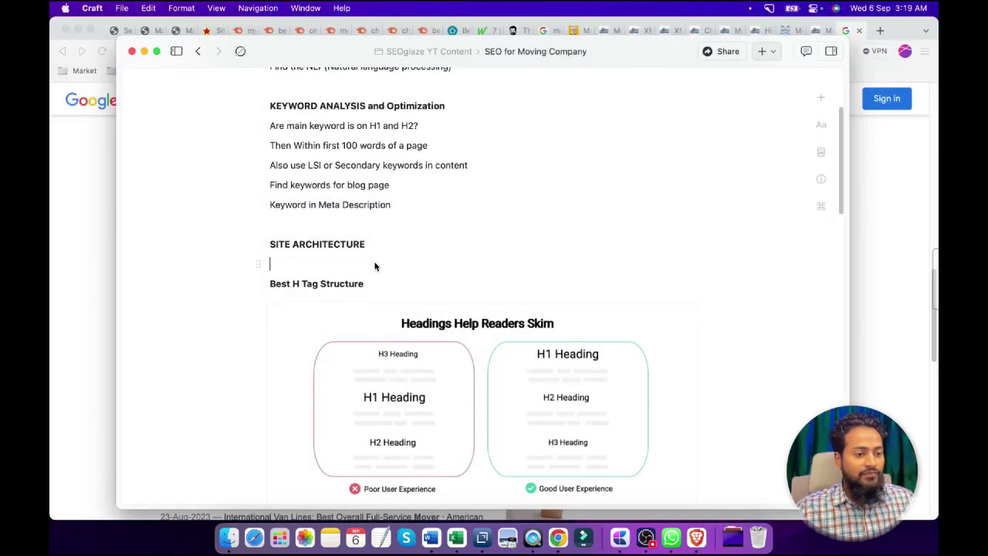
scroll(376, 263, "down", 2)
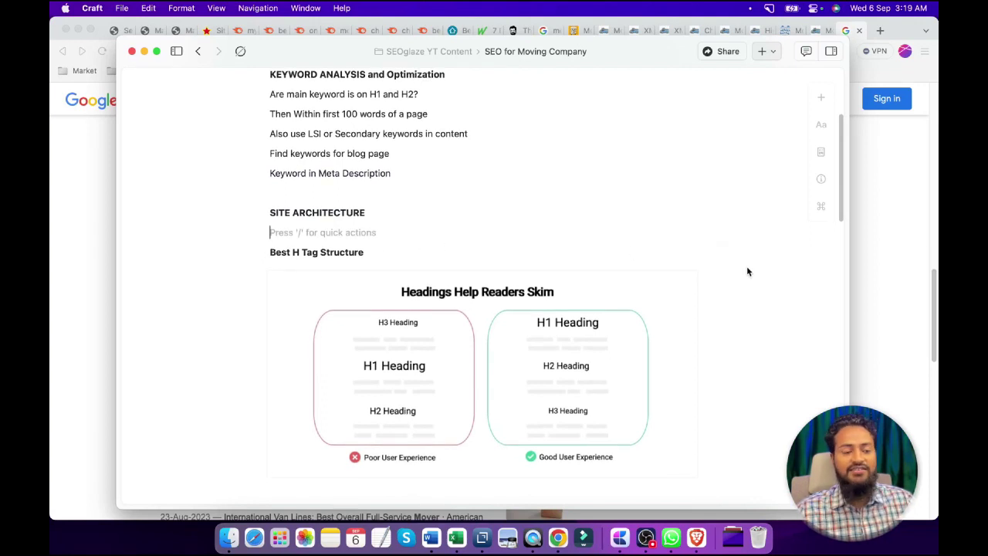
scroll(747, 271, "down", 3)
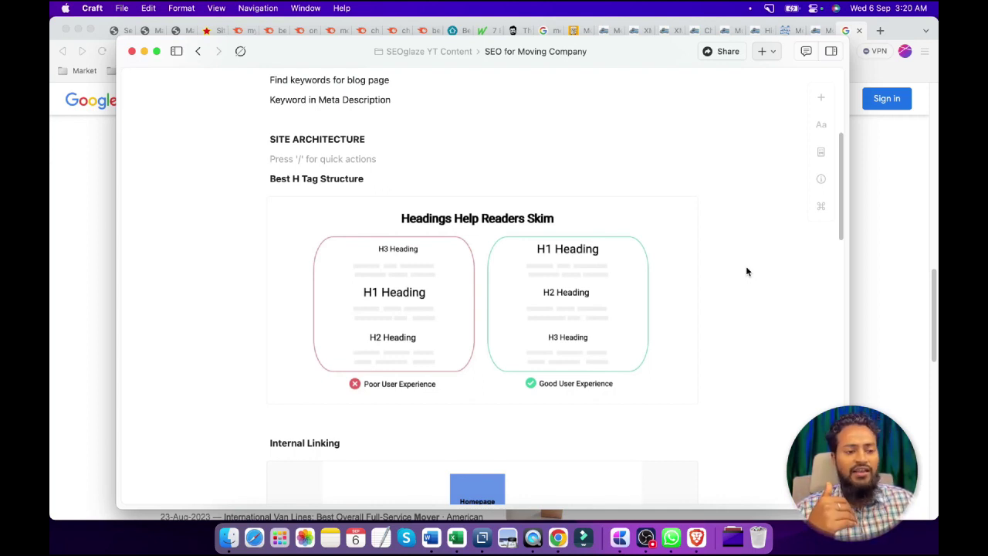
scroll(386, 266, "down", 1)
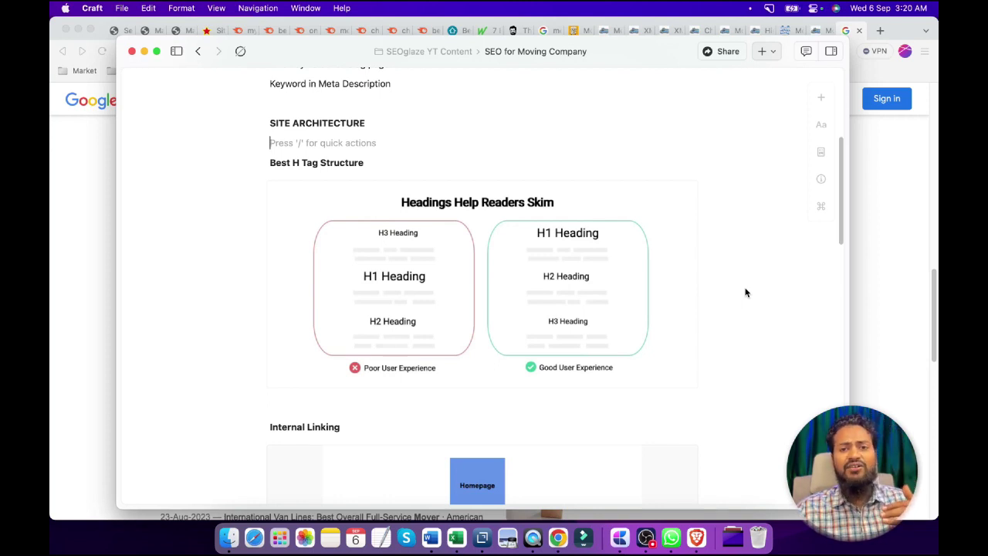
Review the Internal Linking diagram linking the homepage to topics and supporting content, down to the Silo Structure heading.
scroll(746, 292, "down", 5)
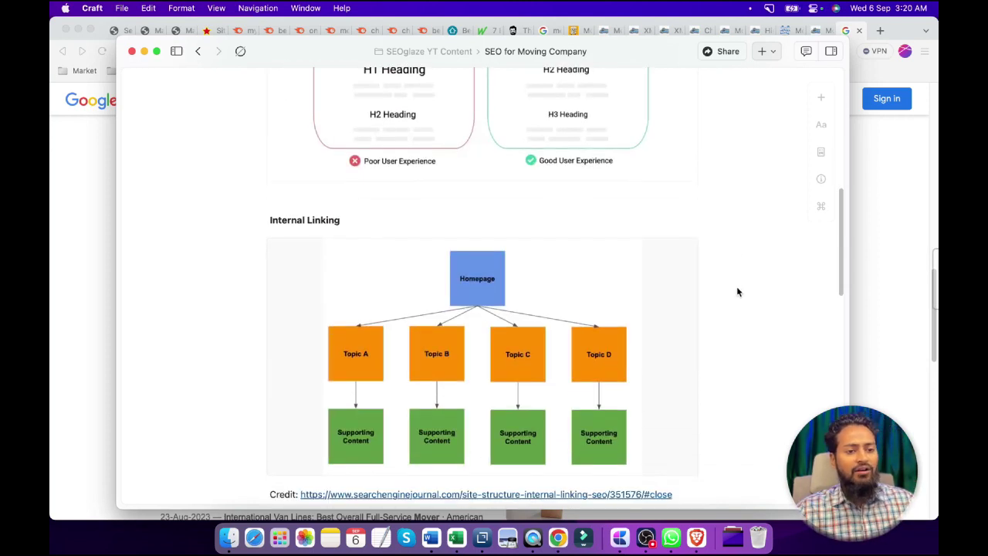
scroll(738, 291, "down", 1)
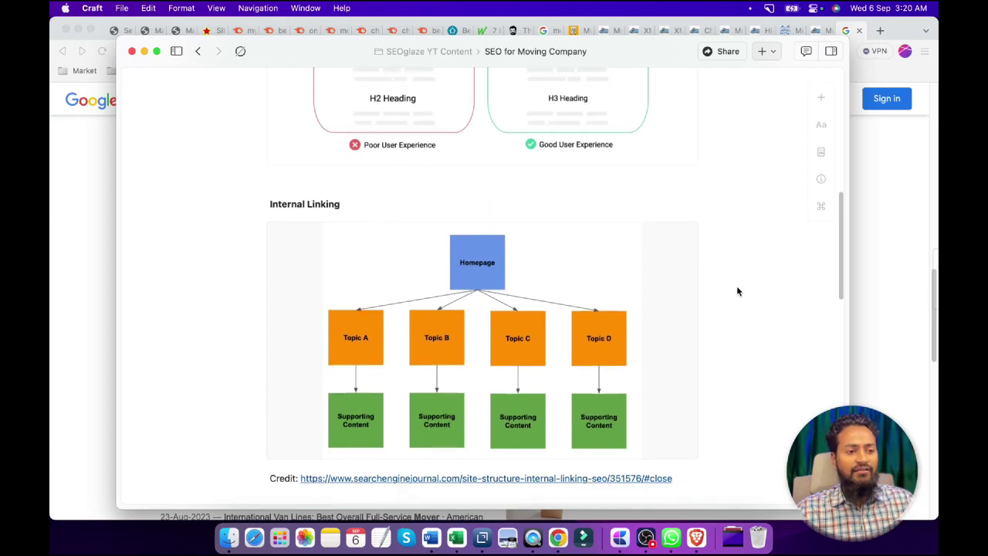
scroll(737, 291, "down", 1)
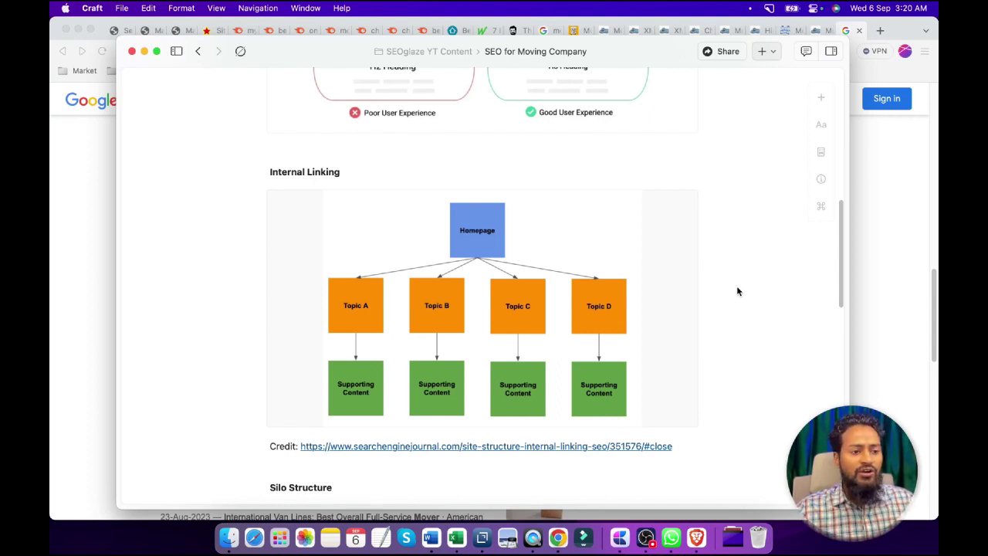
scroll(737, 291, "down", 3)
scroll(738, 291, "down", 2)
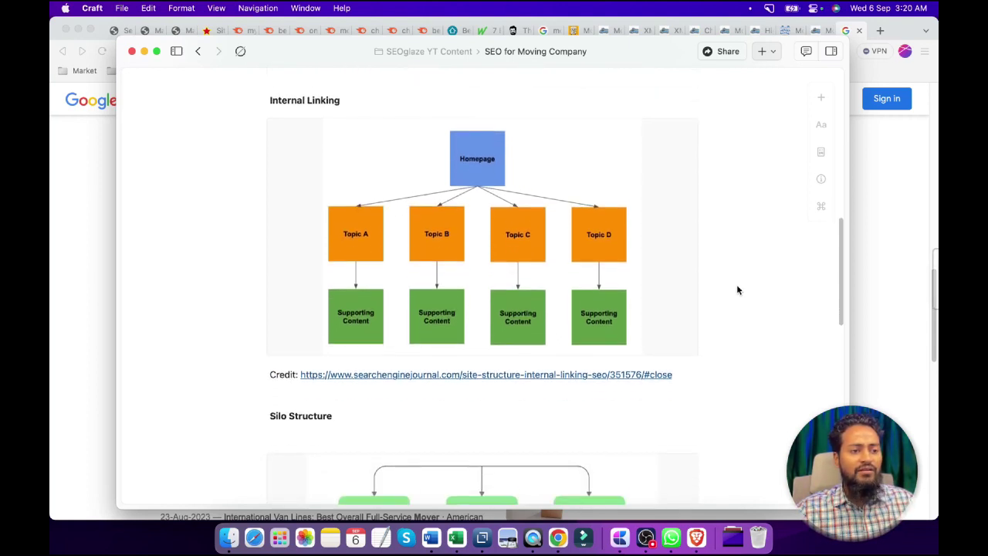
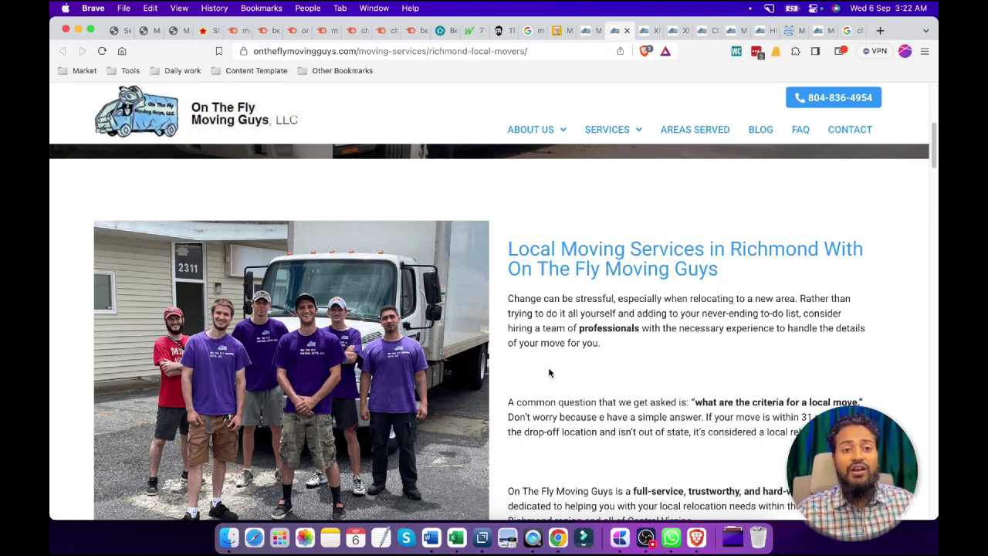
Highlight the phrase "what are the criteria for a local move" on the Richmond local movers page as an internal link example, leaving it unselected.
scroll(598, 343, "down", 1)
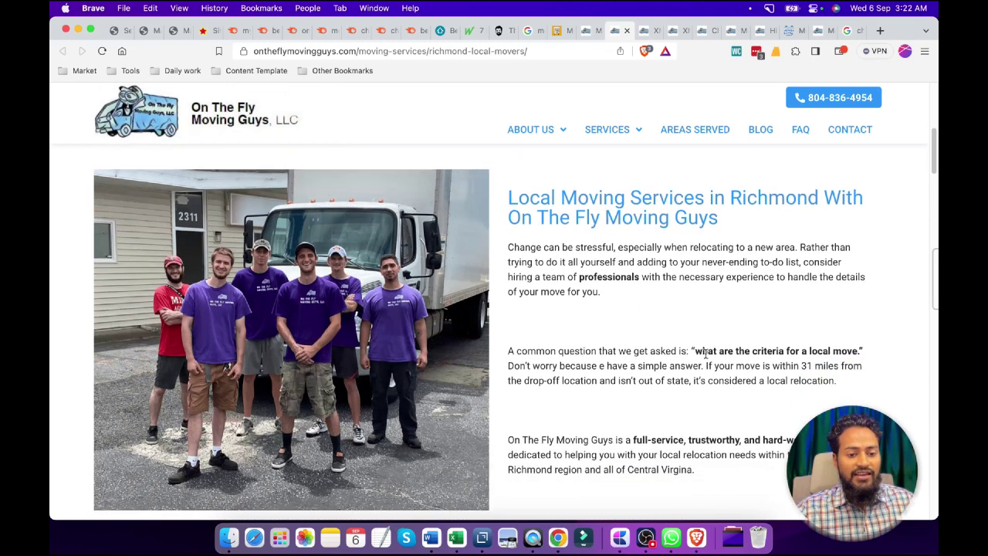
left_click_drag(694, 352, 857, 352)
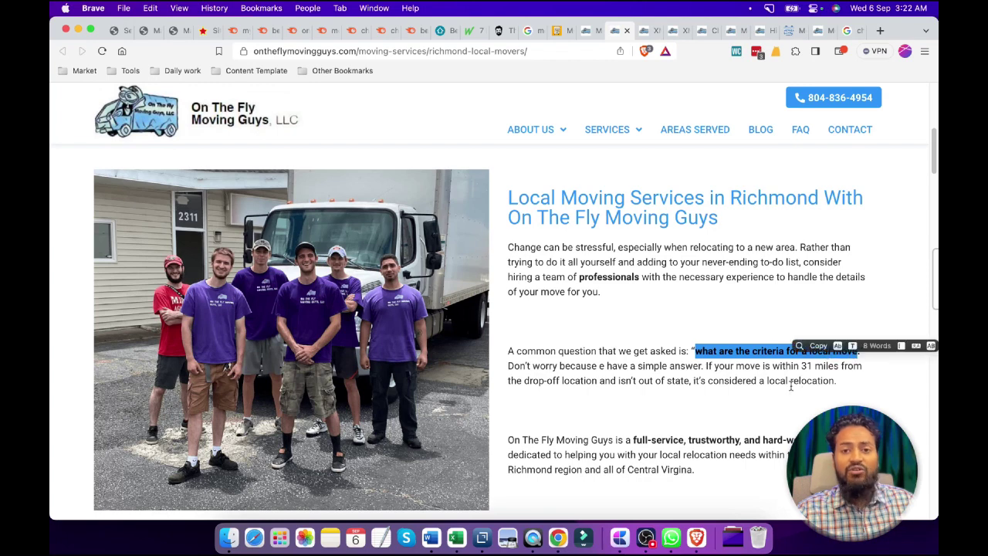
left_click(700, 364)
left_click_drag(697, 352, 860, 351)
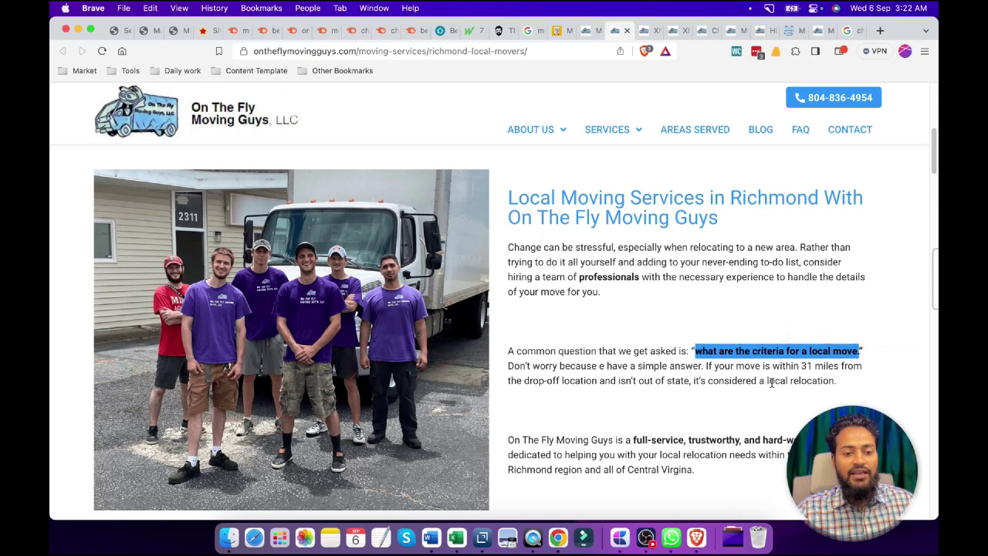
left_click(706, 382)
left_click_drag(697, 352, 859, 351)
left_click(722, 364)
left_click_drag(695, 354, 859, 352)
left_click(811, 376)
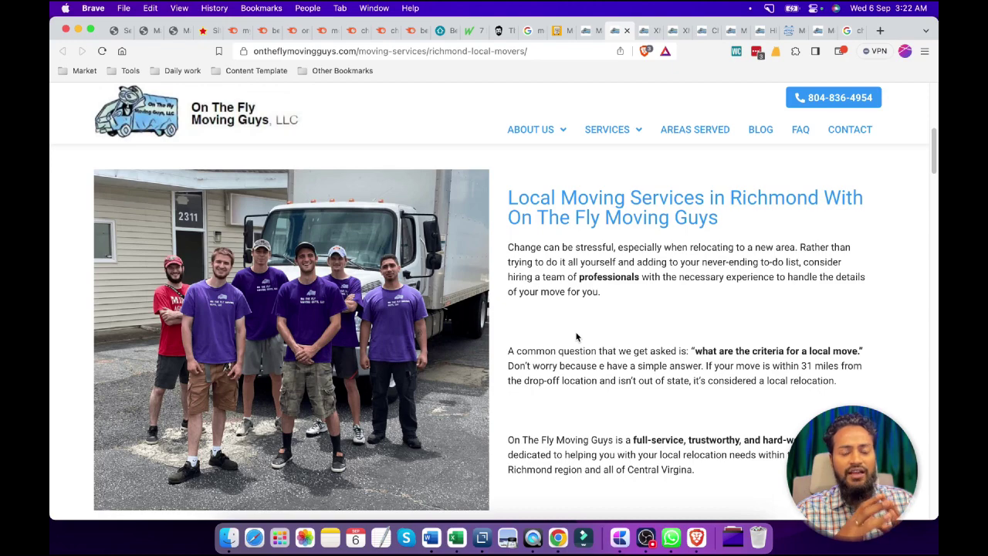
Switch to the Craft note and examine the Silo Structure diagram of silo pages and their posts.
key("ctrl+Up")
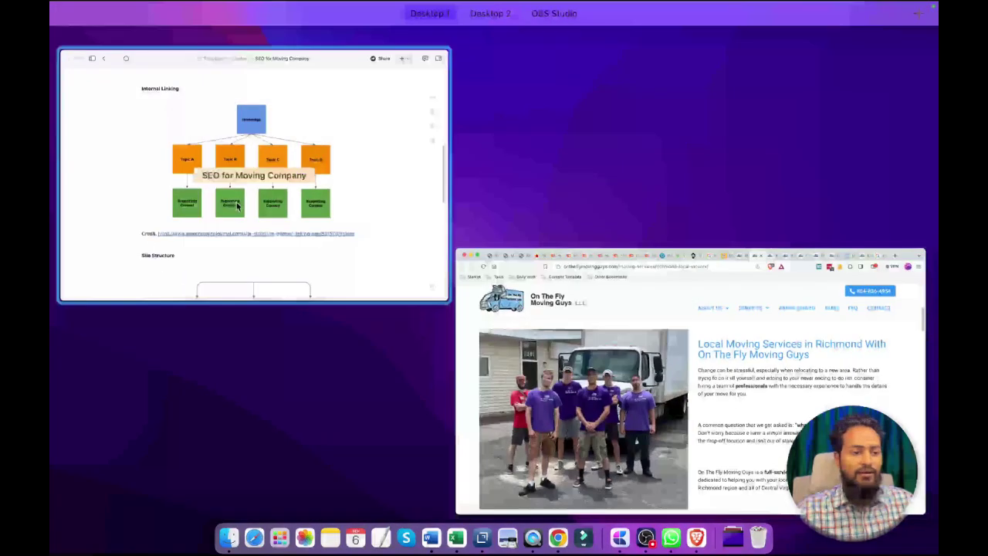
left_click(392, 229)
scroll(592, 265, "down", 2)
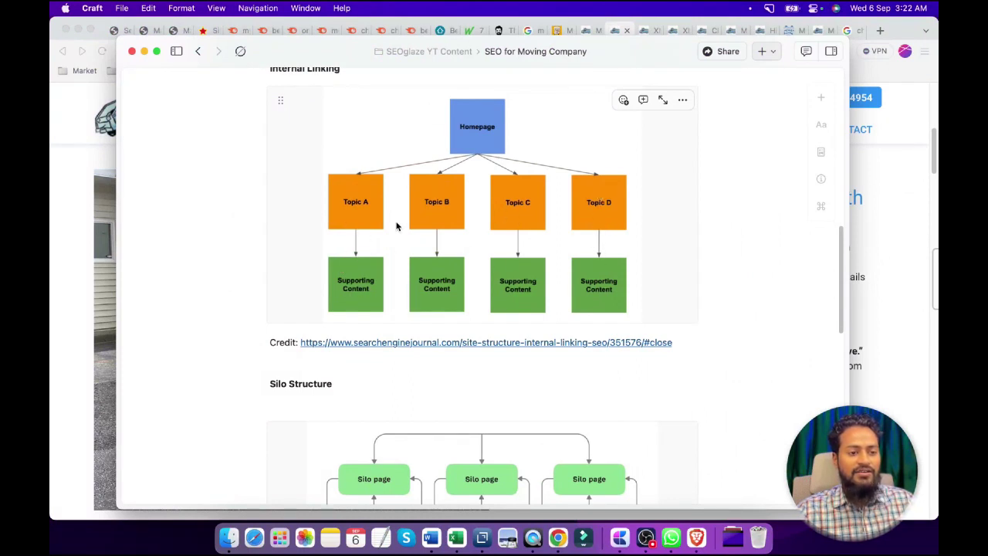
scroll(638, 322, "down", 10)
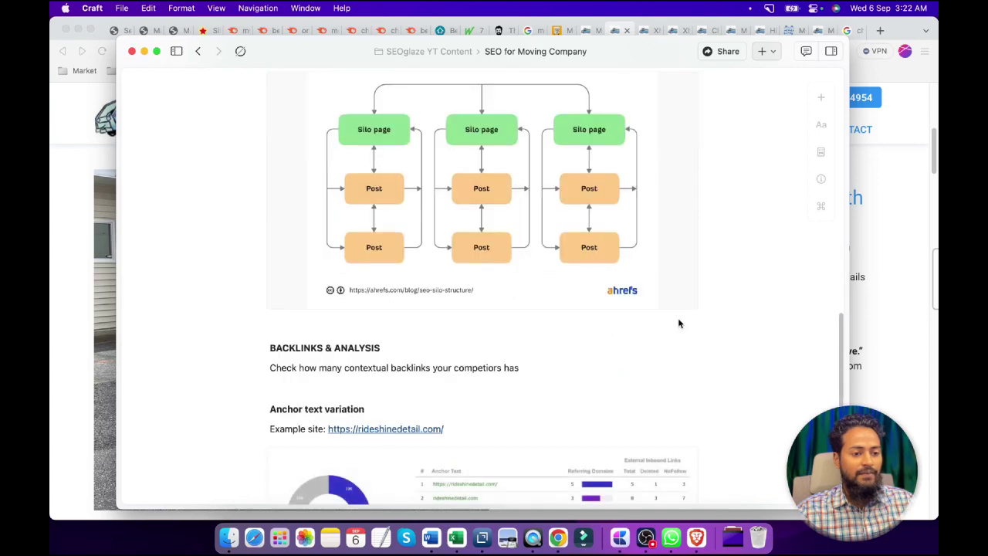
scroll(718, 327, "up", 2)
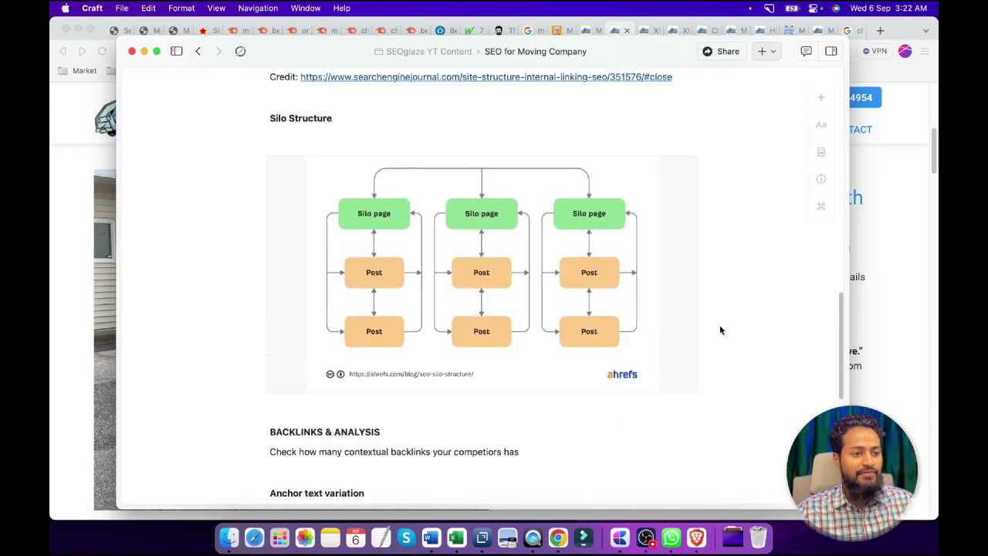
scroll(720, 330, "up", 4)
scroll(719, 329, "down", 2)
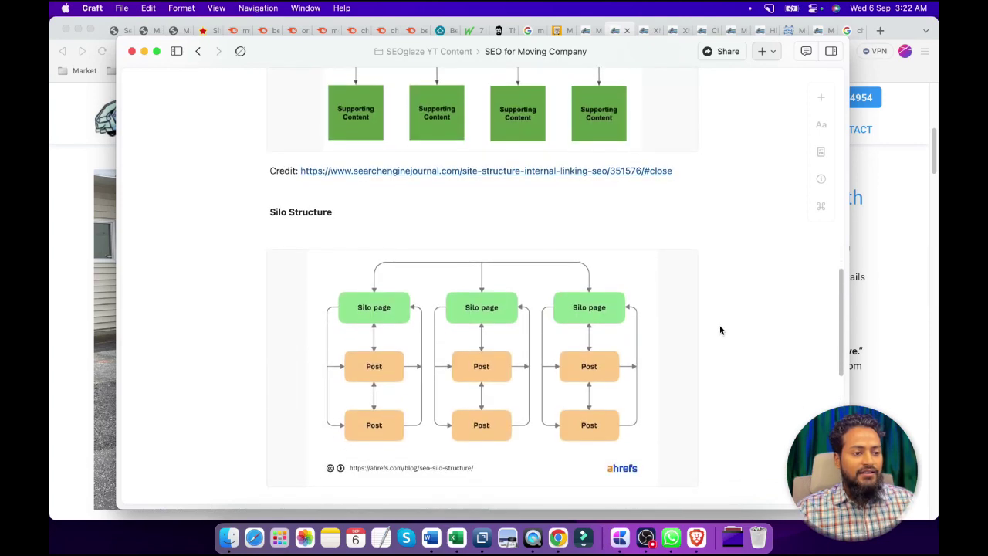
scroll(694, 288, "down", 1)
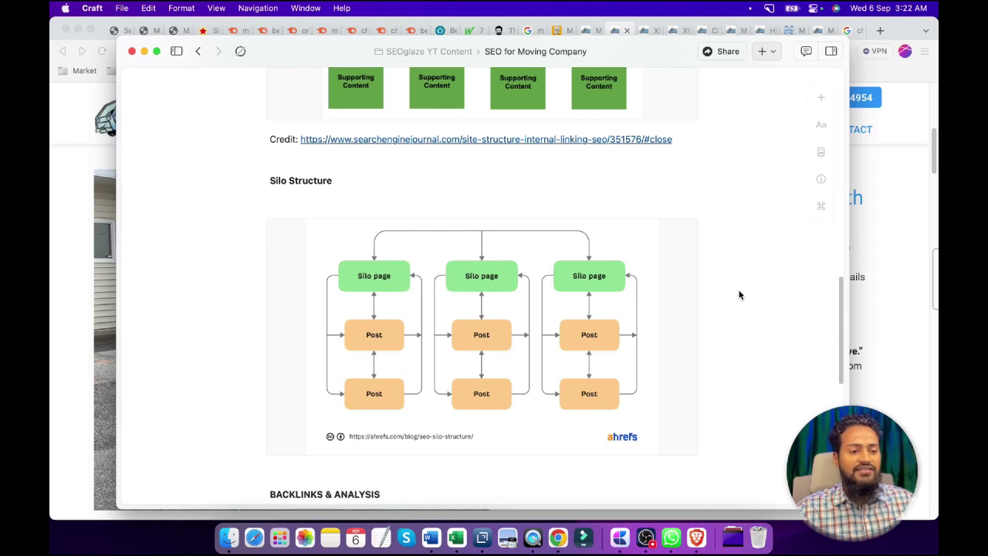
scroll(739, 295, "down", 3)
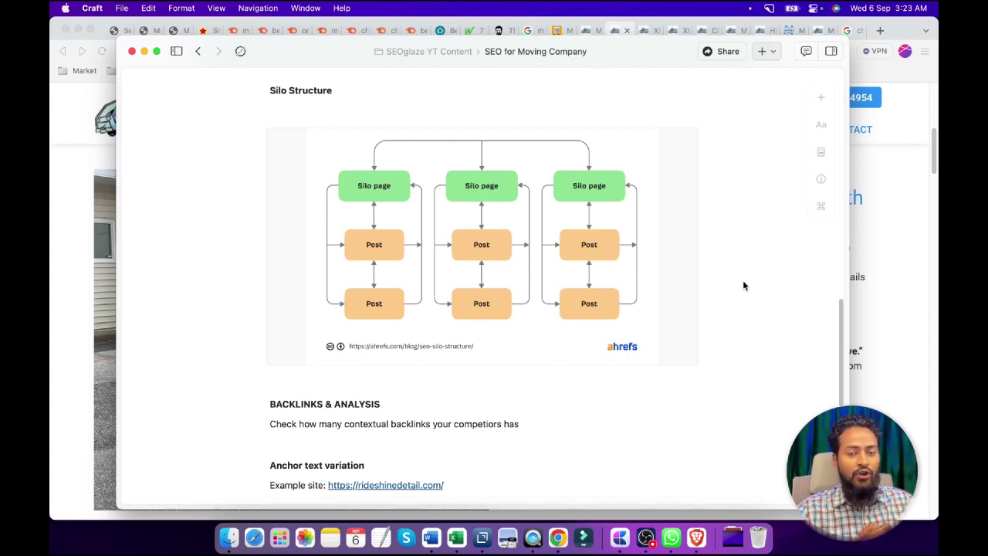
Switch to Brave, check the site's navigation menus, view the Junk Removal service in a new tab and return to the local movers page.
left_click(97, 200)
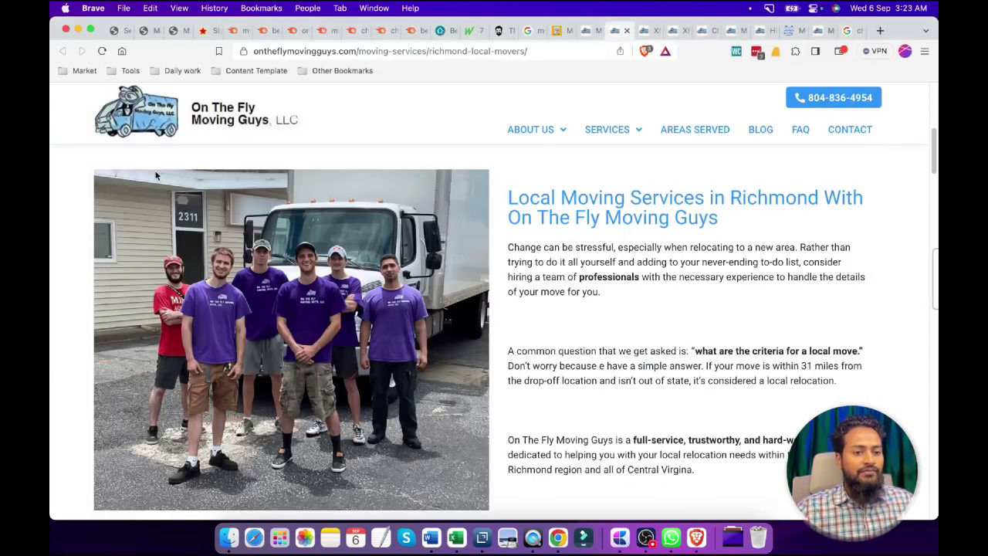
mouse_move(527, 131)
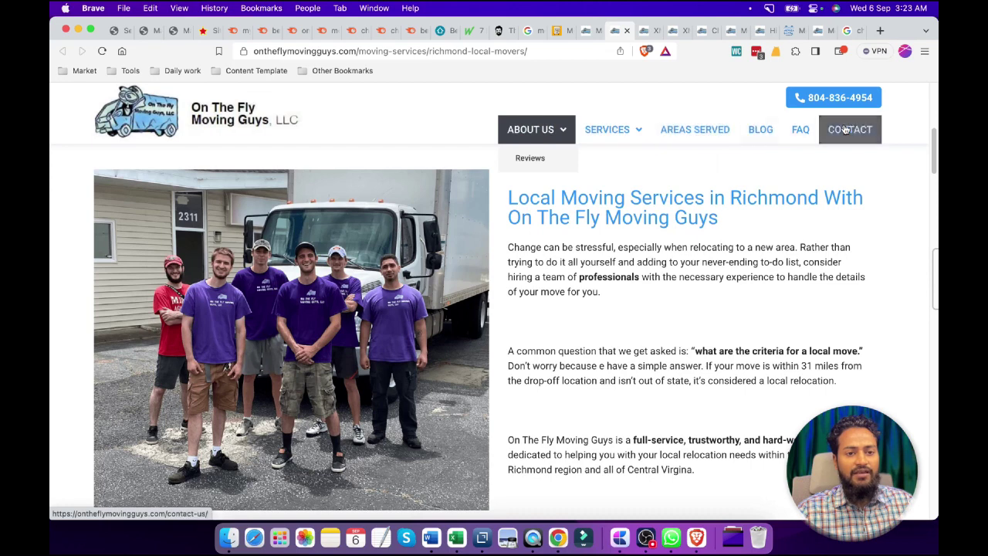
mouse_move(626, 131)
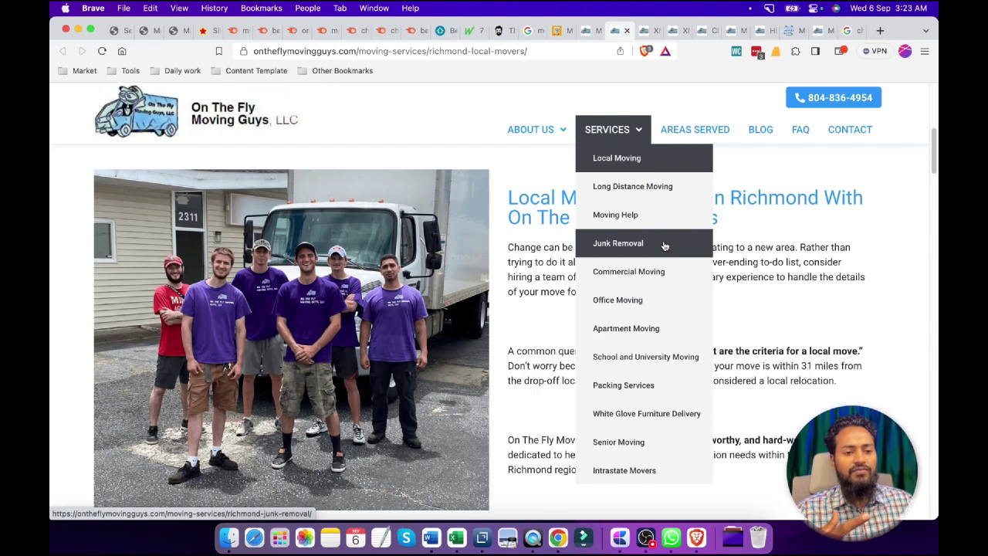
left_click(621, 244, "super")
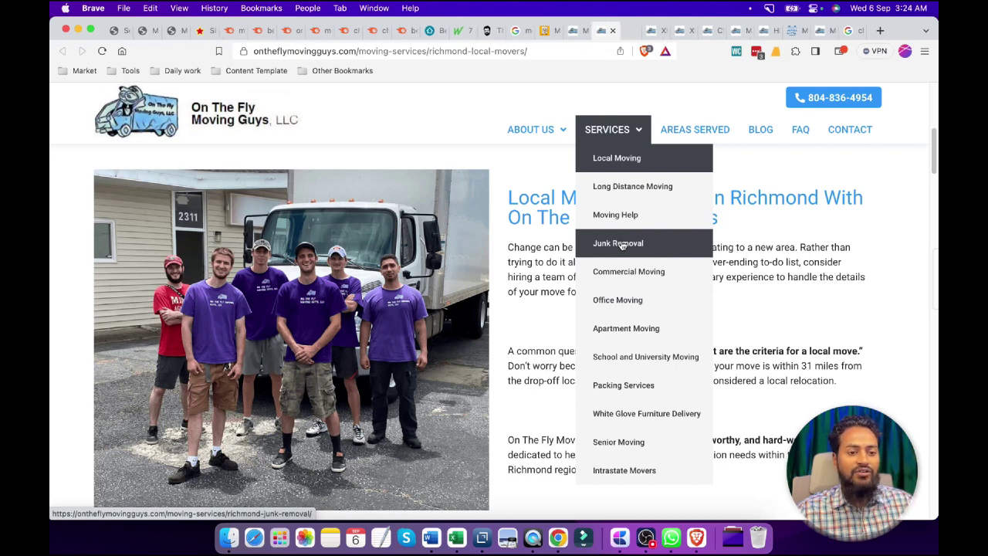
left_click(624, 30)
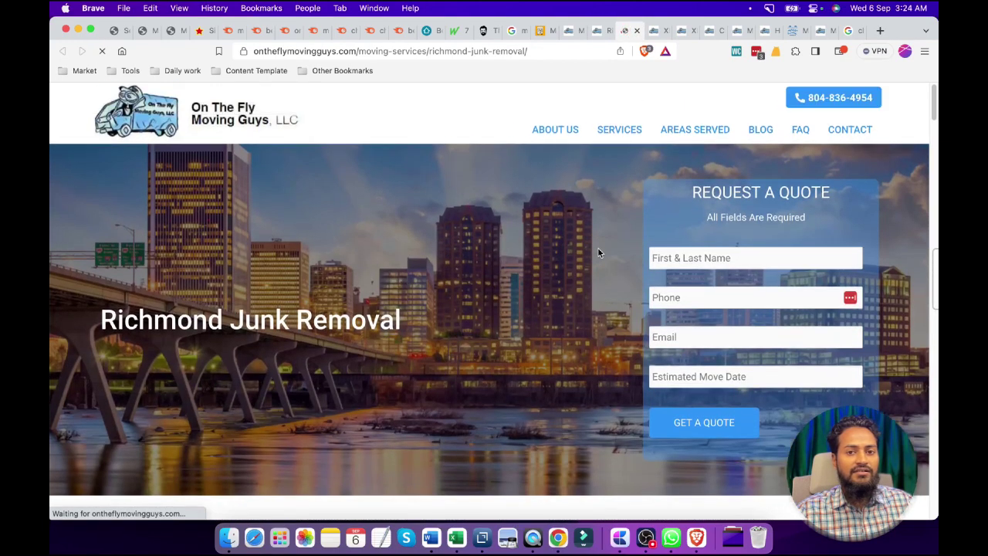
left_click(602, 35)
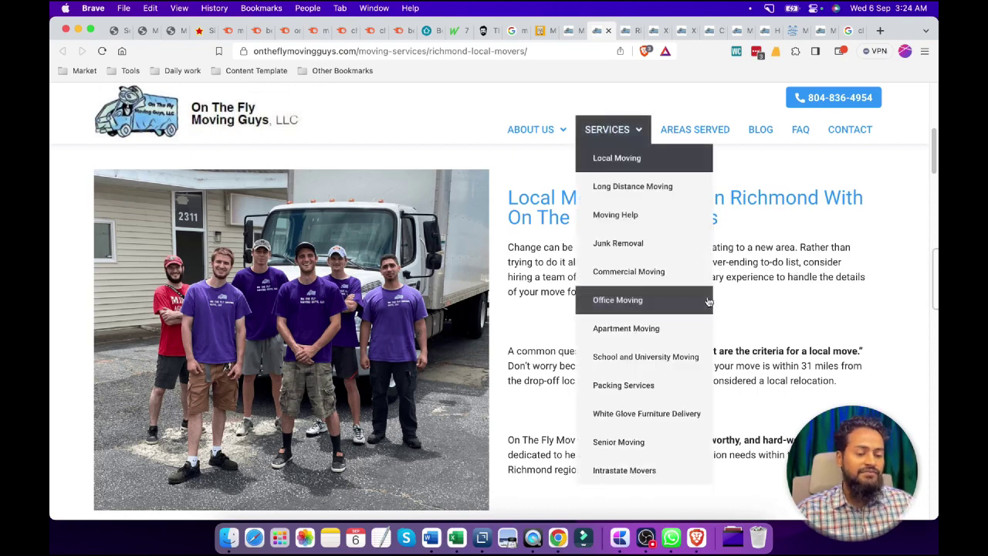
Switch to the Craft note and review the BACKLINKS & ANALYSIS section with its anchor text variation example.
key("ctrl+Up")
left_click(394, 245)
scroll(581, 326, "down", 3)
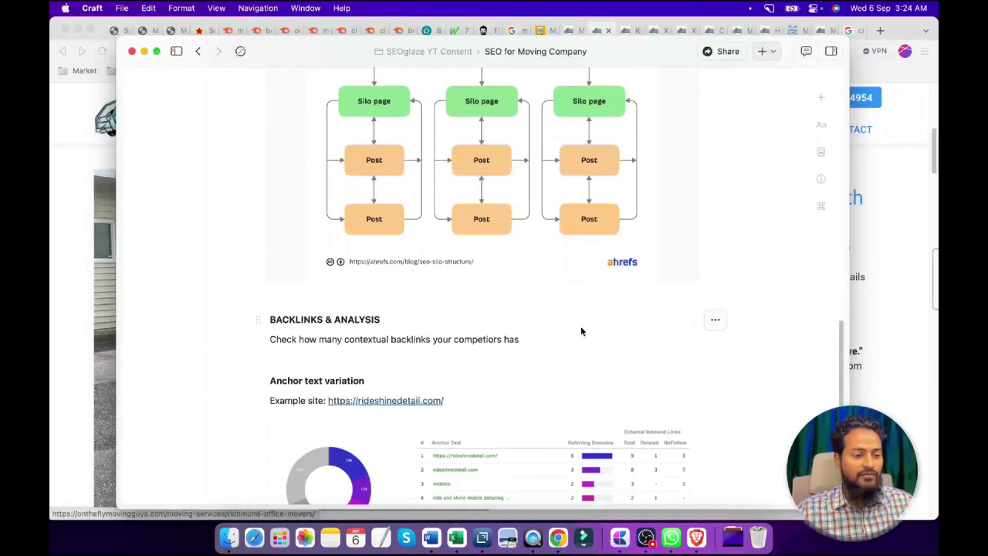
scroll(610, 324, "down", 4)
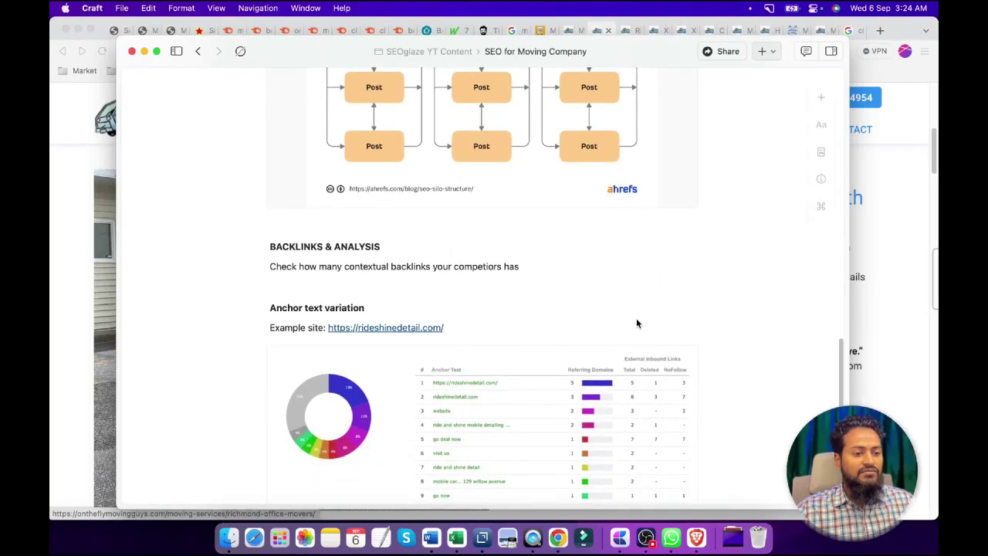
scroll(486, 269, "down", 1)
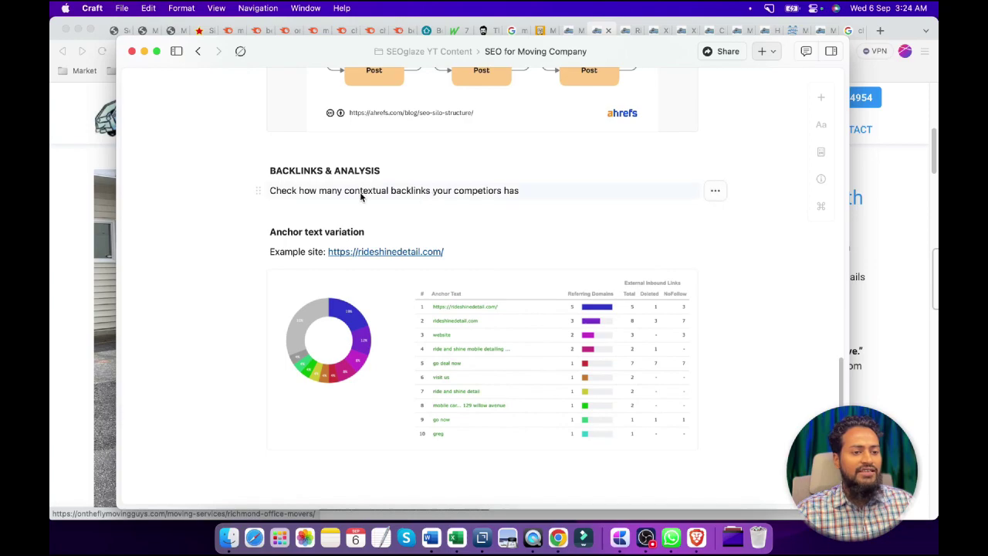
Switch back to Brave and look through the open Semrush keyword overviews, ending on "best moving companies for seniors".
left_click(52, 224)
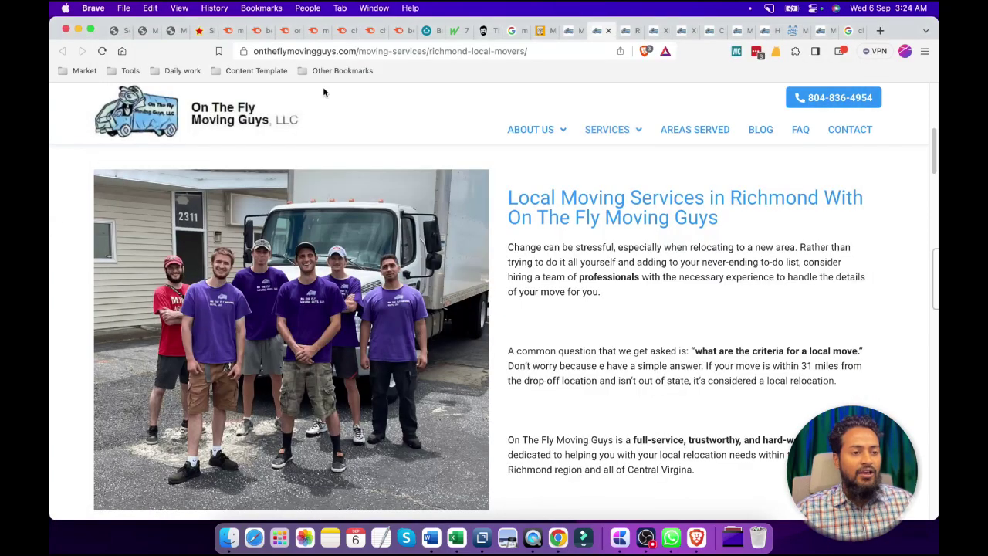
left_click(298, 32)
left_click(282, 32)
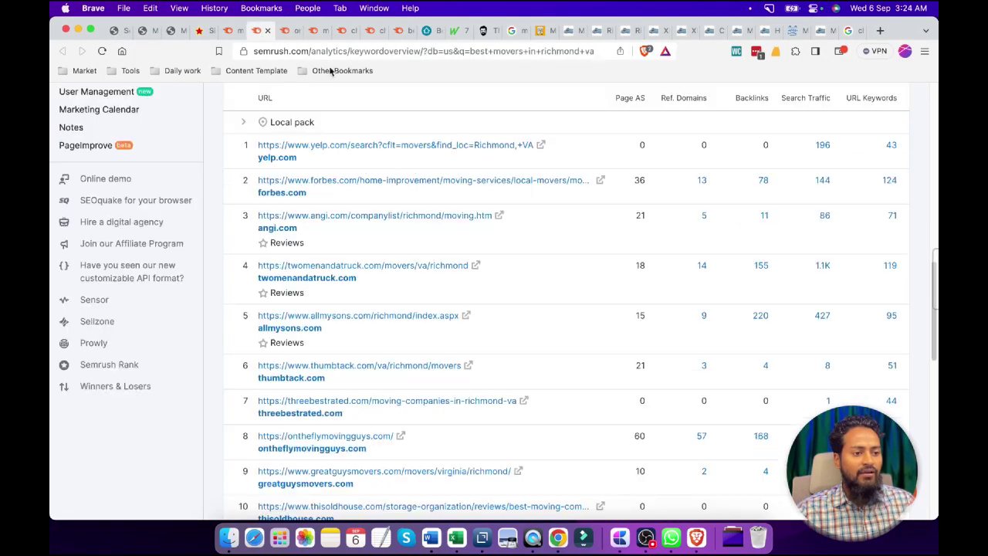
left_click(263, 33)
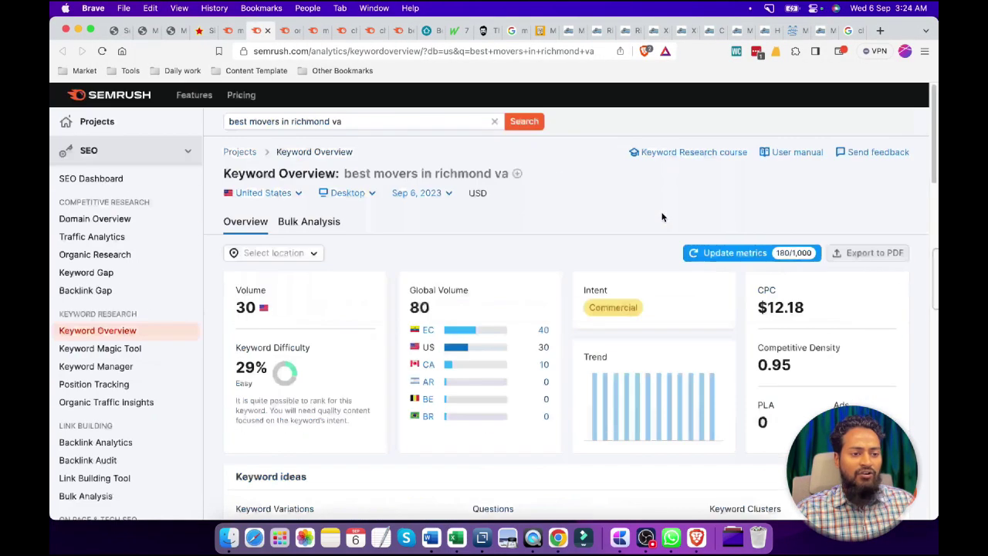
left_click(344, 31)
left_click(373, 32)
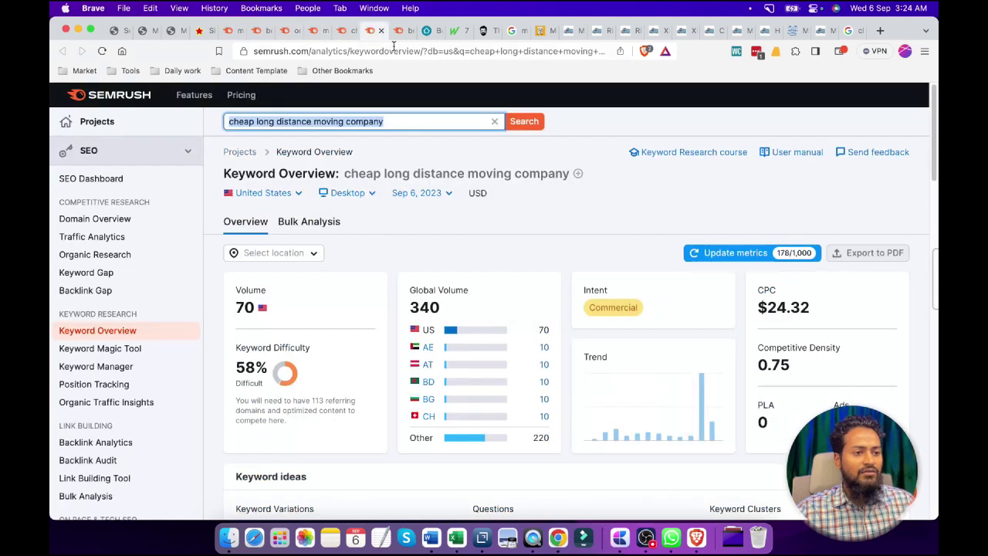
left_click(395, 31)
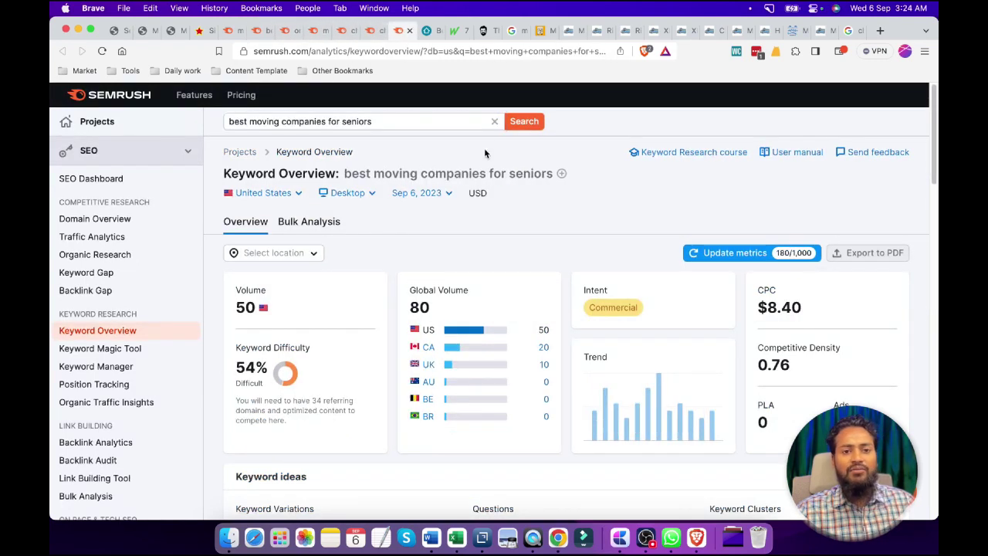
left_click(627, 30)
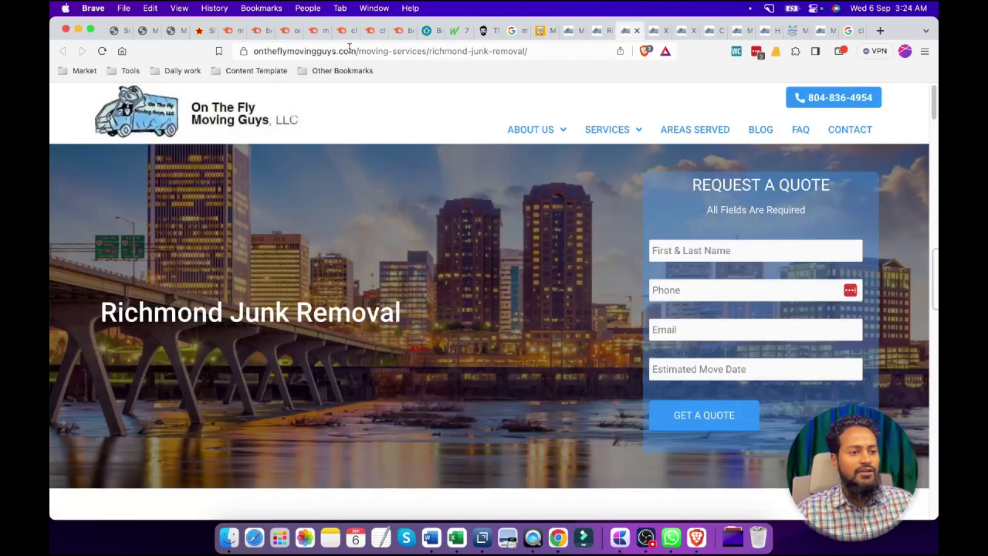
double_click(314, 51)
left_click(376, 51)
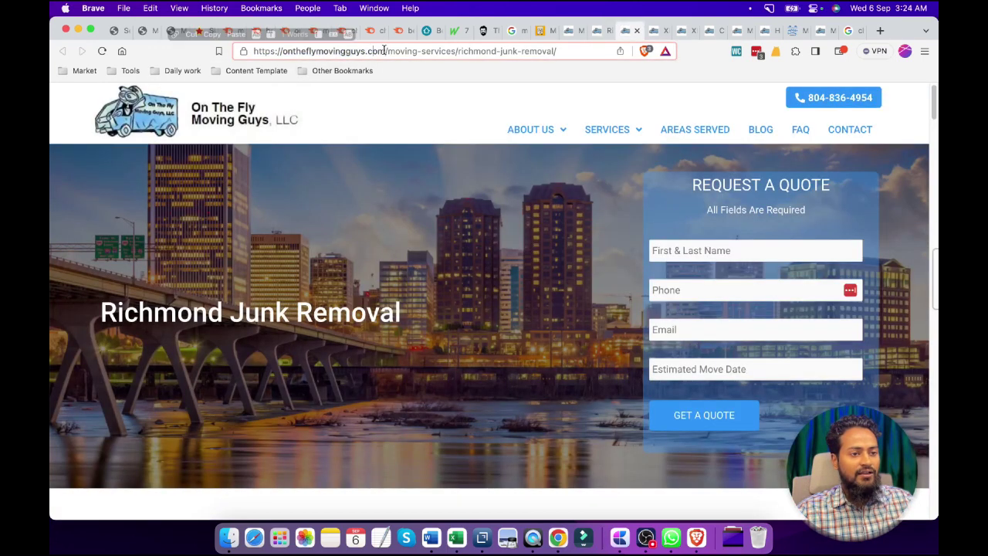
left_click_drag(385, 51, 318, 51)
left_click(384, 52)
left_click_drag(384, 52, 245, 52)
key("super+c")
Run a Semrush Domain Overview for the copied address, ontheflymovingguys.com.
left_click(285, 31)
scroll(260, 188, "up", 15)
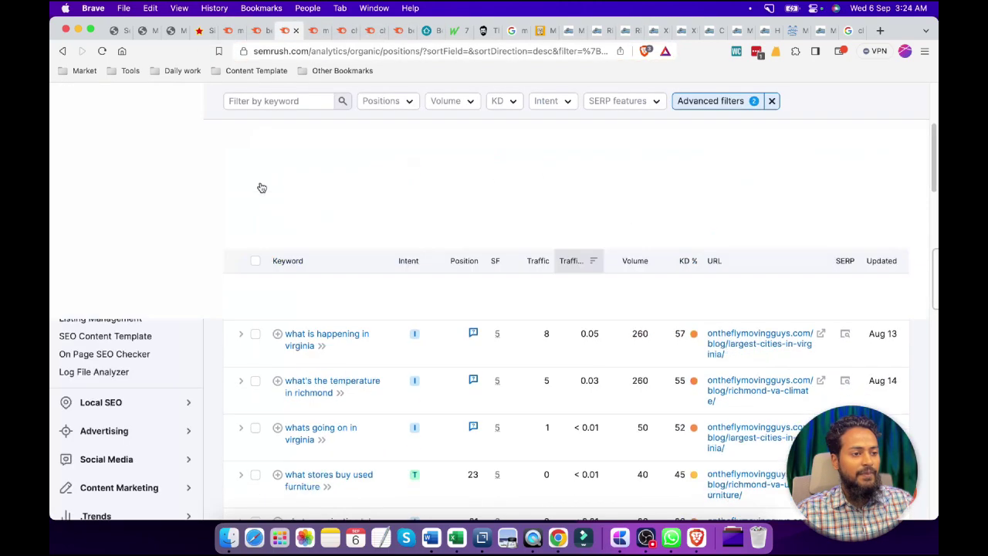
key("ctrl+Tab")
left_click(262, 122)
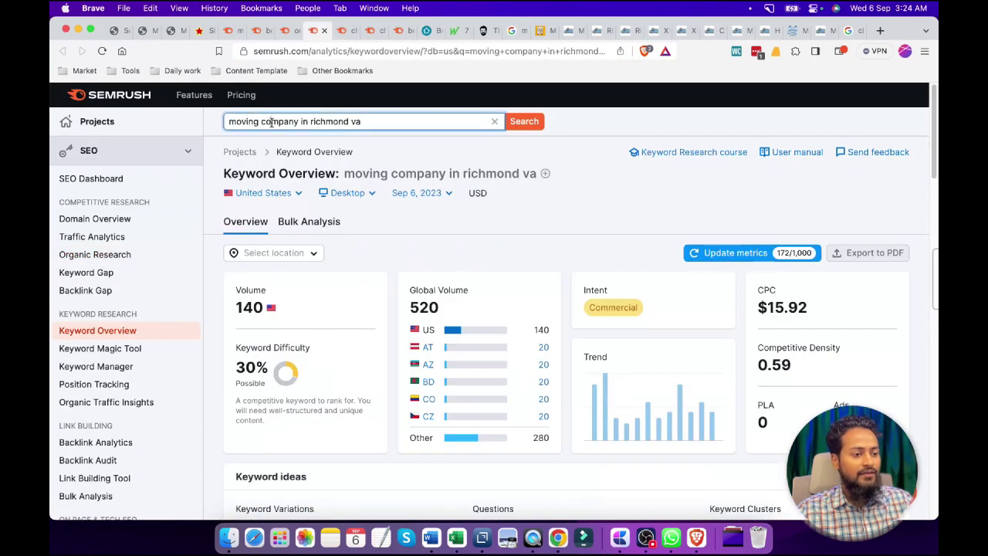
left_click(95, 220)
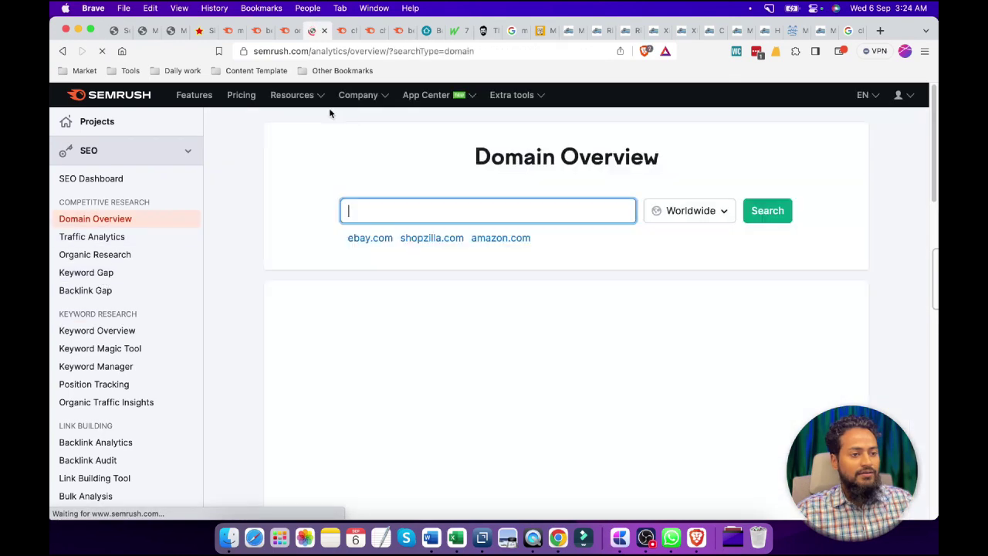
key("super+v")
left_click(772, 227)
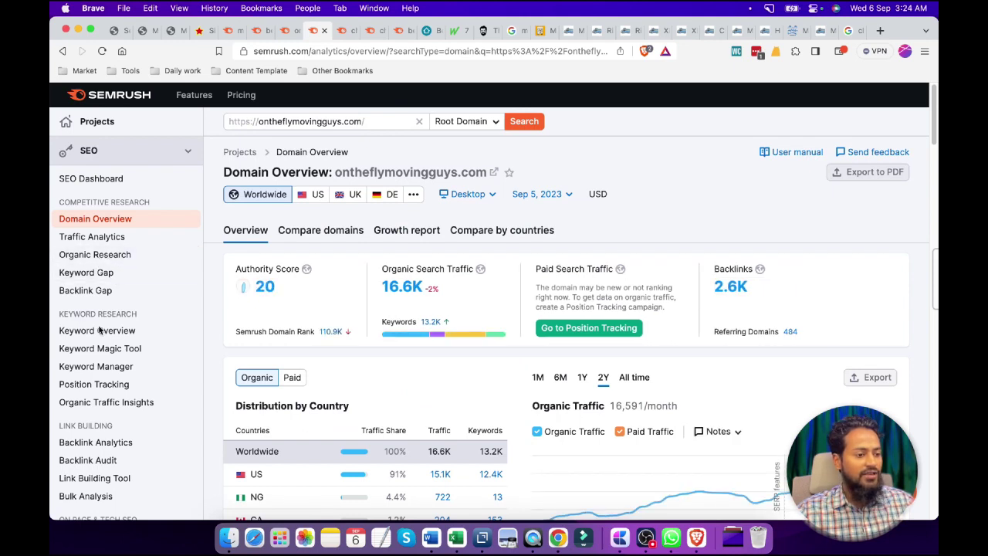
Open Backlink Analytics for the domain and filter its backlinks to active, follow links with one link per referring domain.
scroll(101, 386, "down", 1)
left_click(95, 429)
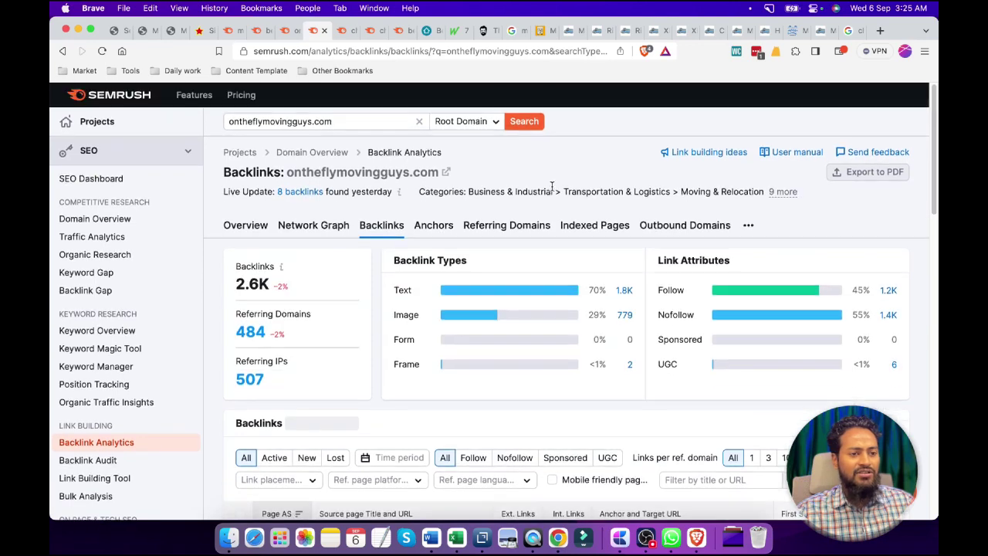
scroll(569, 179, "down", 3)
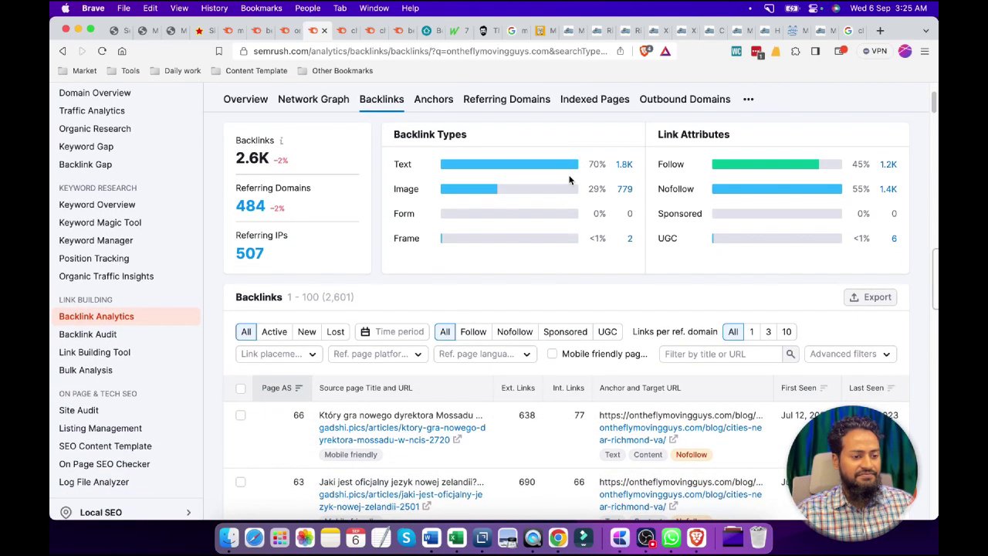
left_click(274, 332)
scroll(212, 340, "down", 1)
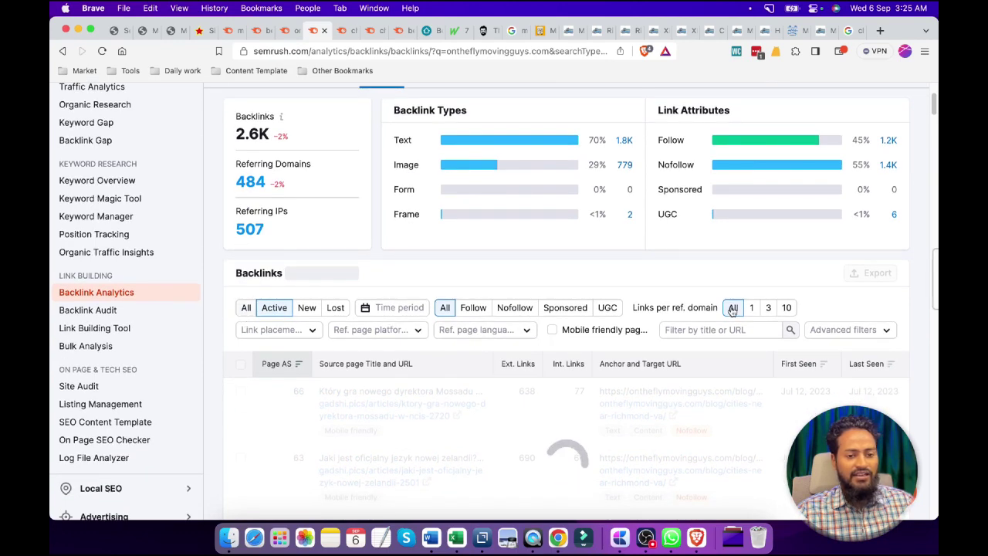
left_click(755, 311)
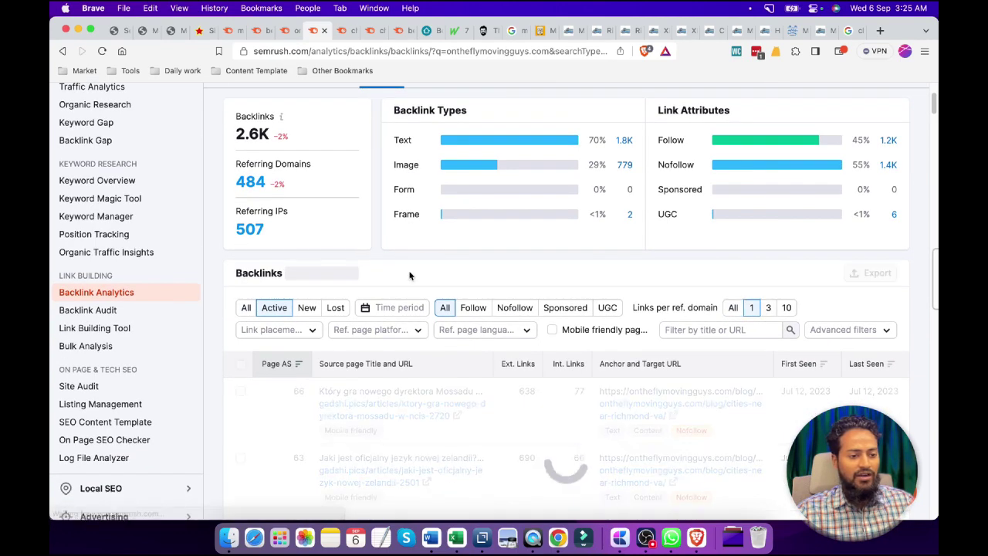
left_click(474, 307)
scroll(221, 339, "down", 1)
scroll(221, 339, "up", 3)
scroll(222, 340, "down", 3)
scroll(221, 344, "down", 2)
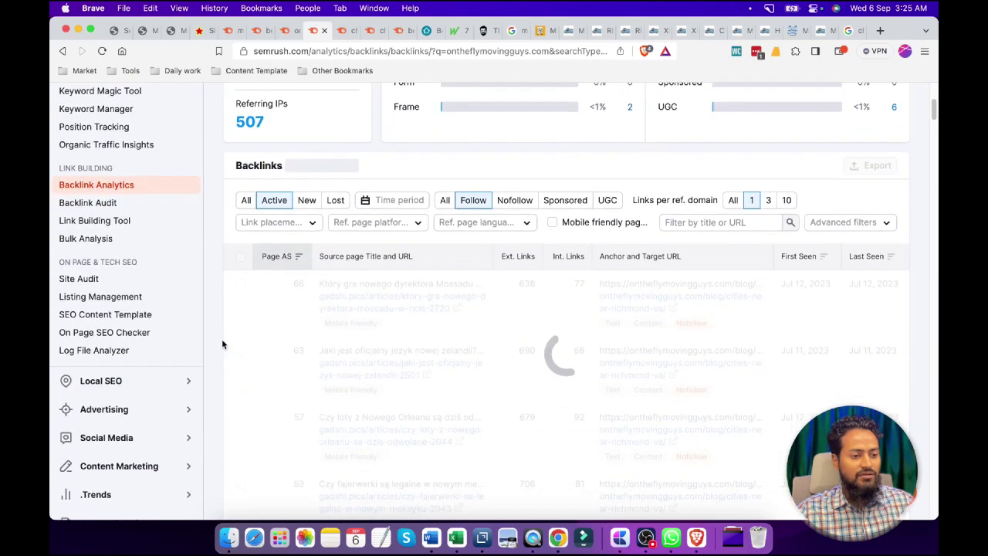
scroll(222, 345, "up", 3)
scroll(223, 345, "up", 3)
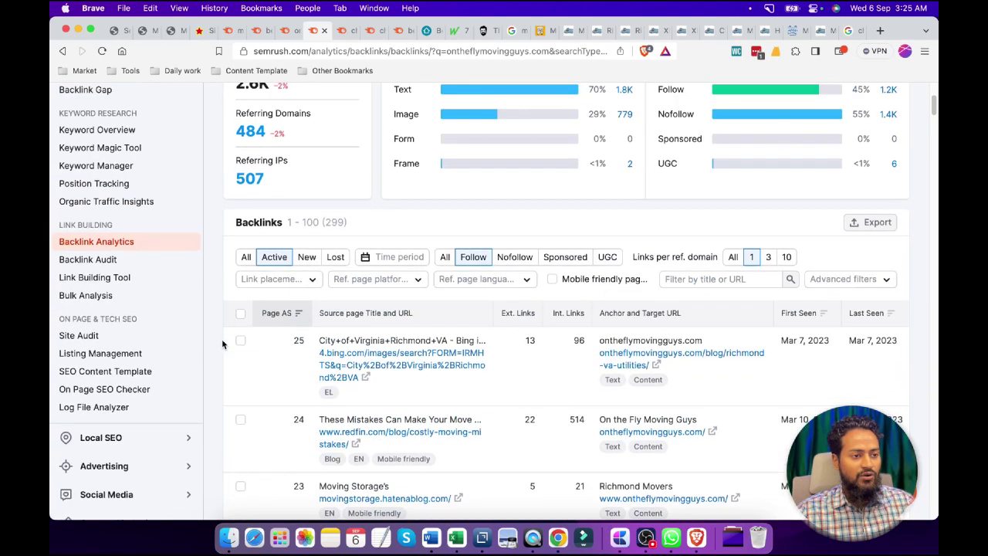
Open the redfin.com costly-moving-mistakes source page from the backlinks list in a new tab and skim the article.
scroll(223, 345, "down", 2)
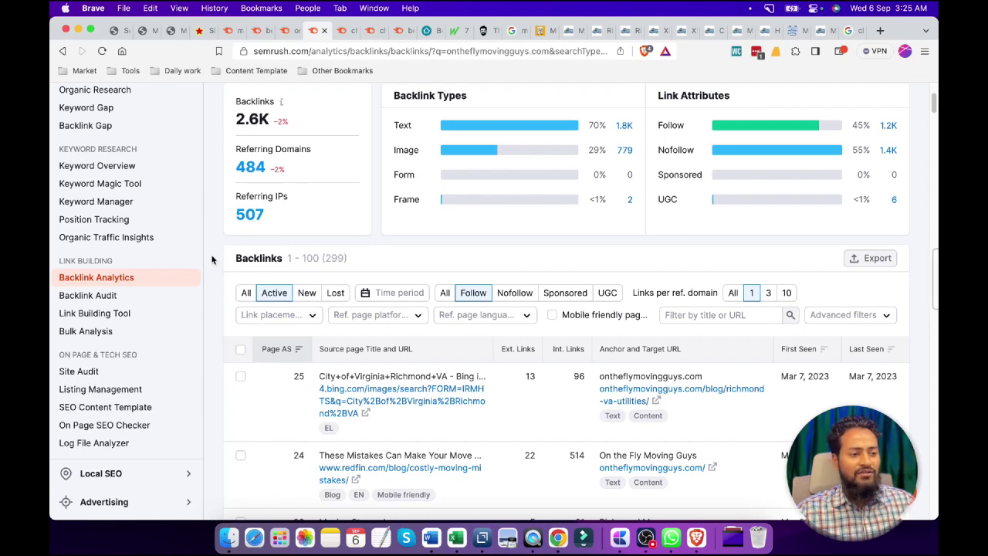
scroll(212, 259, "down", 5)
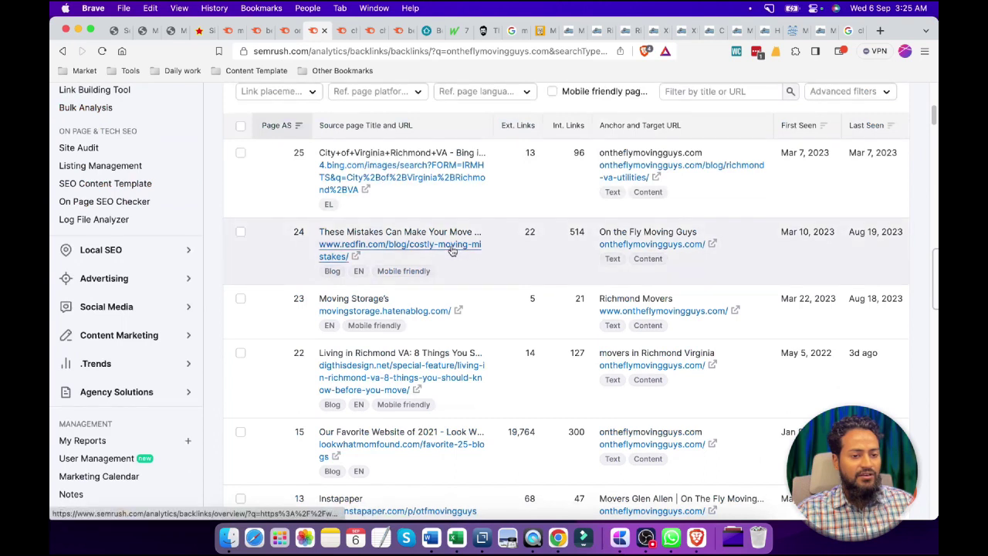
left_click(457, 248, "super")
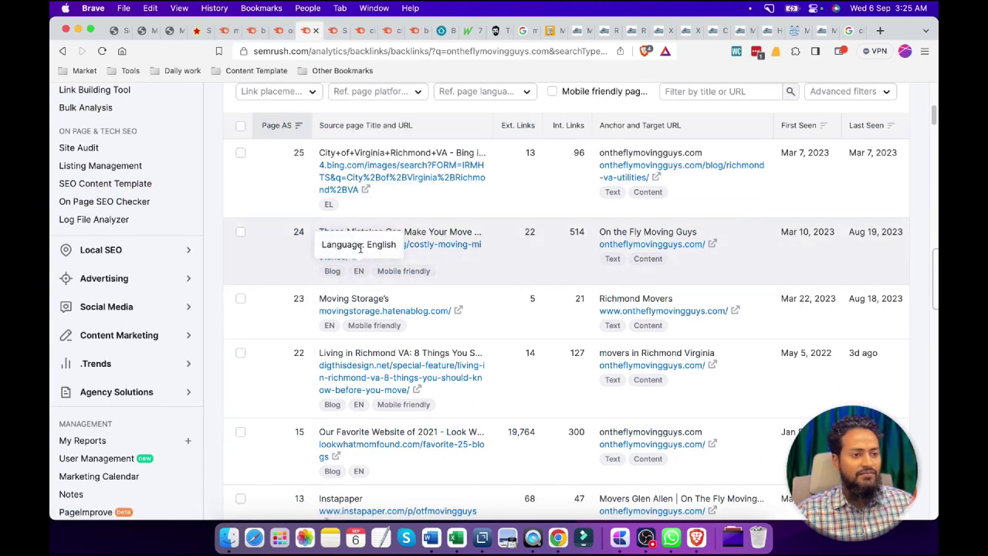
left_click(315, 30)
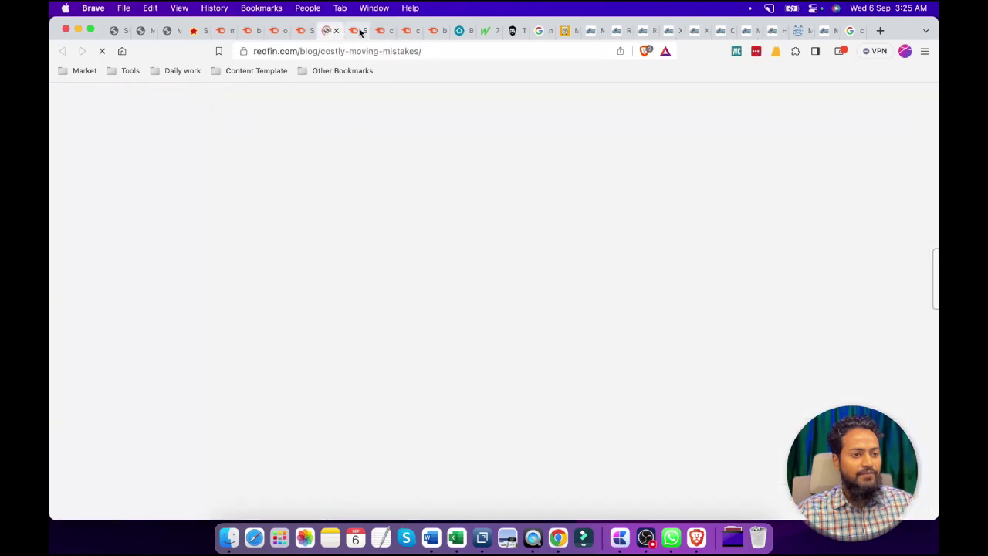
left_click(357, 31)
left_click(357, 31)
left_click(322, 31)
scroll(452, 315, "down", 15)
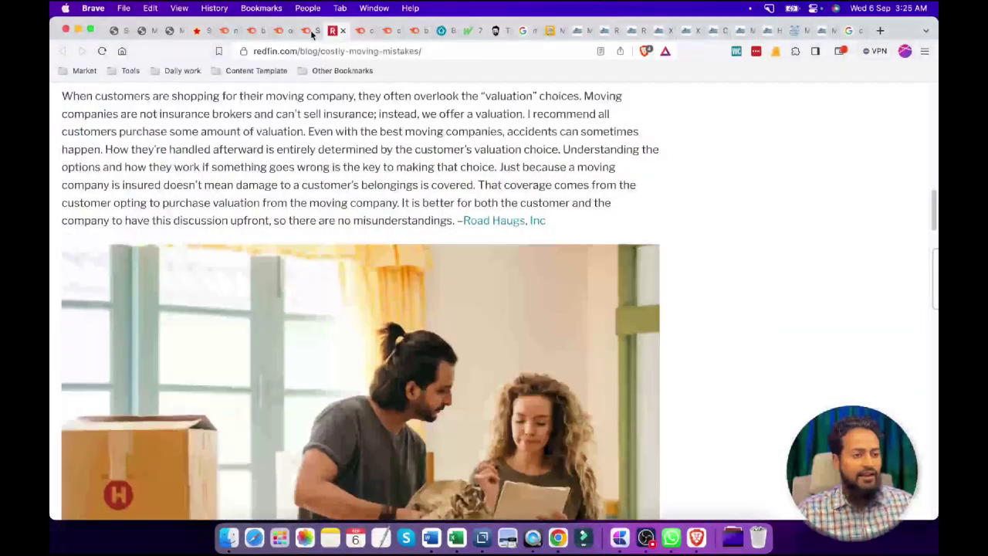
Copy the anchor text "On the Fly Moving Guys" from the backlinks list and find it in the Redfin article.
key("ctrl+shift+Tab")
left_click_drag(600, 232, 697, 229)
key("super+c")
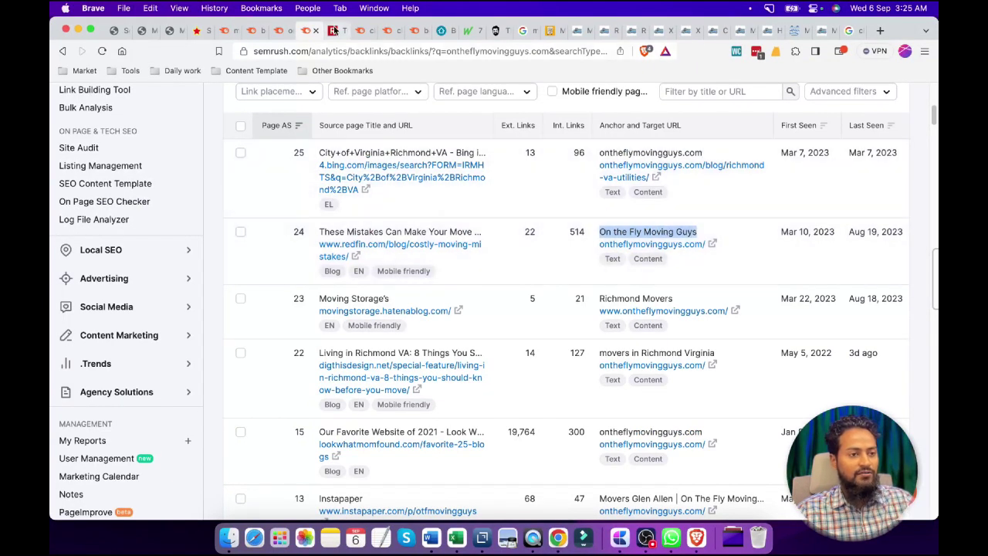
key("ctrl+Tab")
key("super+f")
key("super+v")
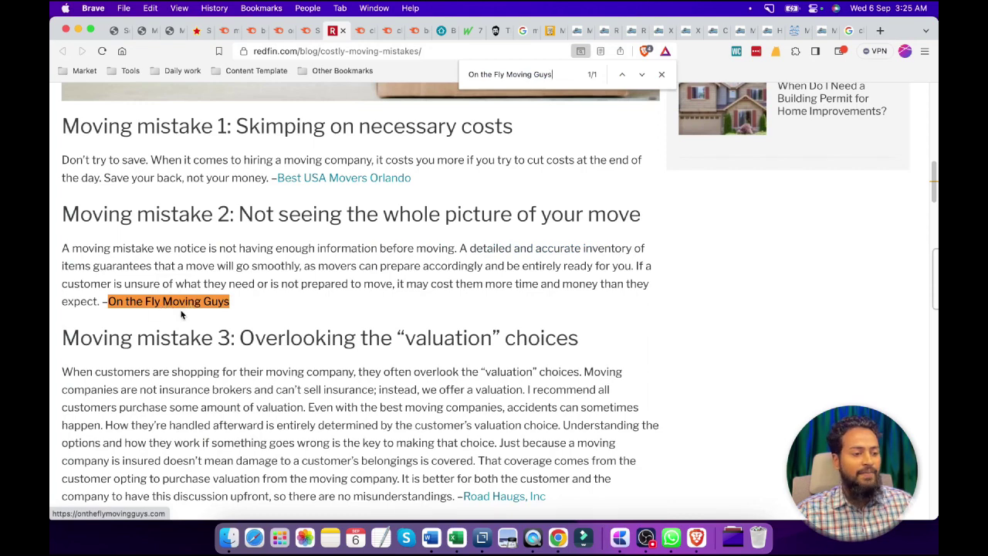
left_click(660, 75)
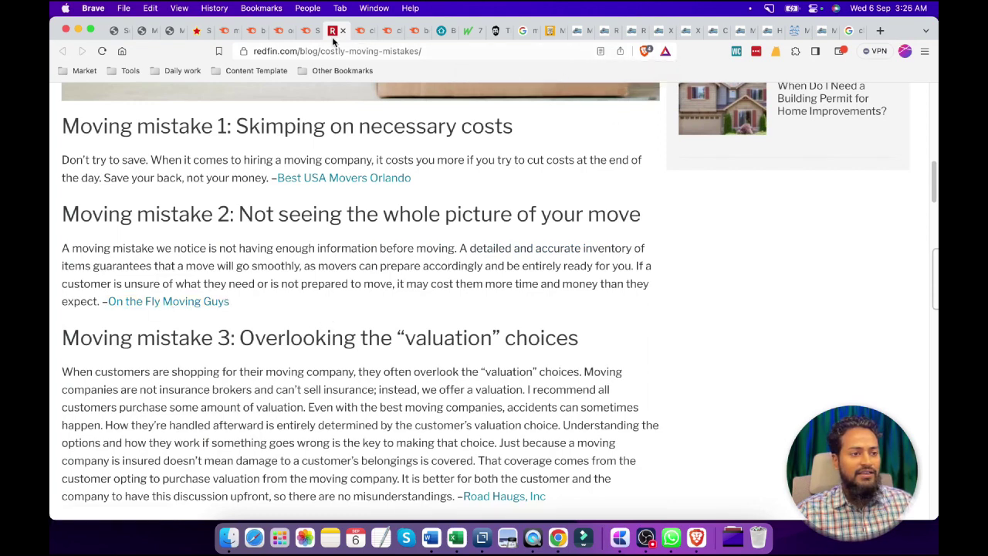
Check the neighbouring entries in the Semrush backlinks list, then review the heading and introduction of the Redfin article.
left_click(309, 31)
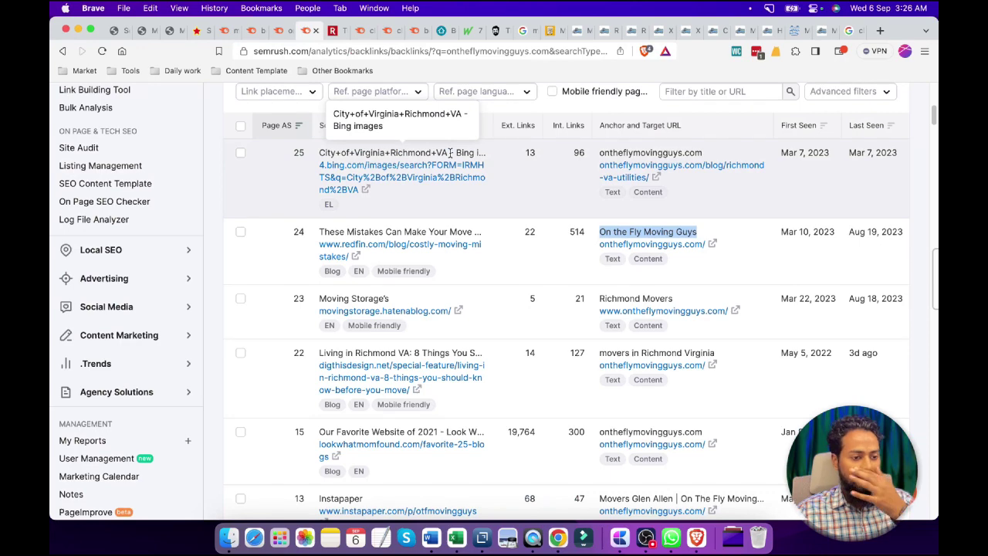
scroll(525, 274, "down", 1)
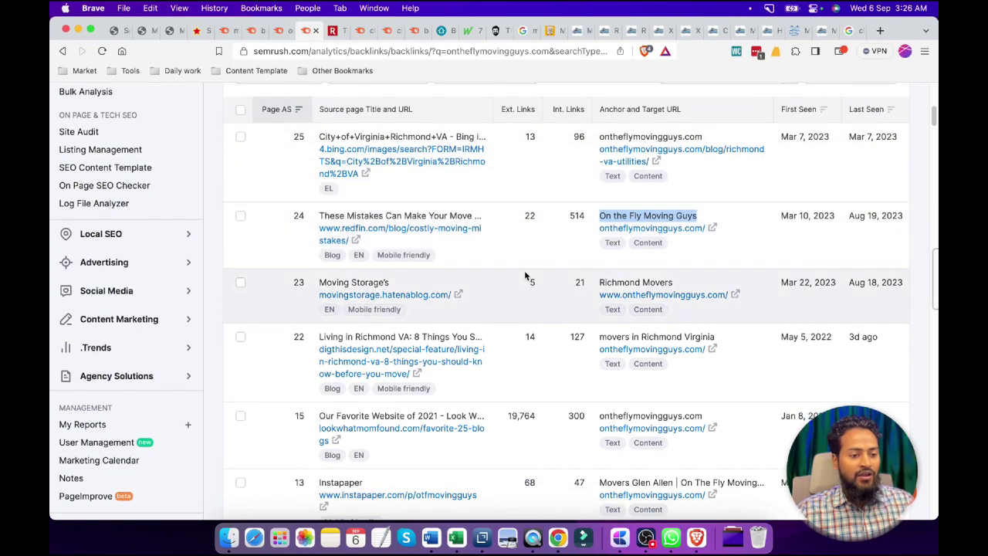
scroll(524, 275, "down", 1)
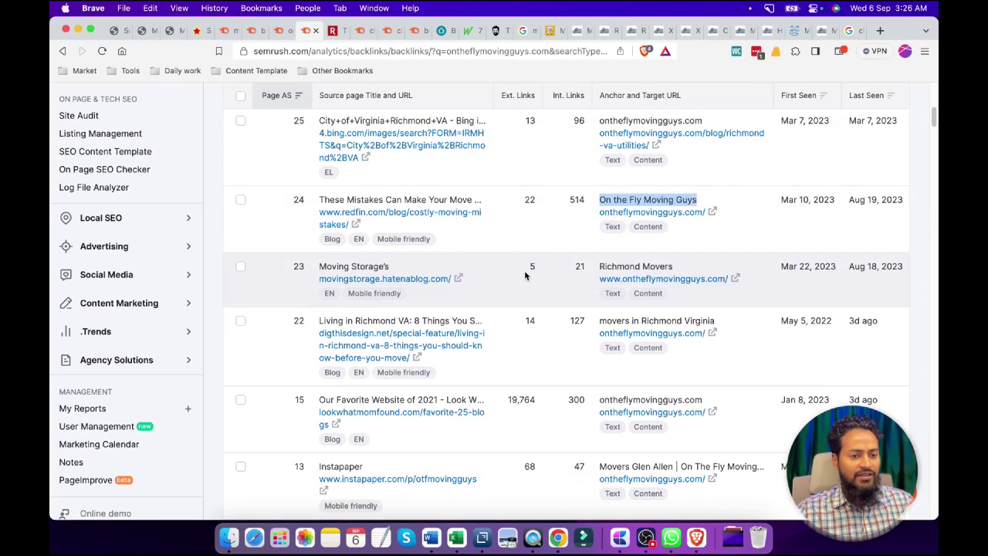
scroll(524, 270, "down", 1)
left_click(215, 274)
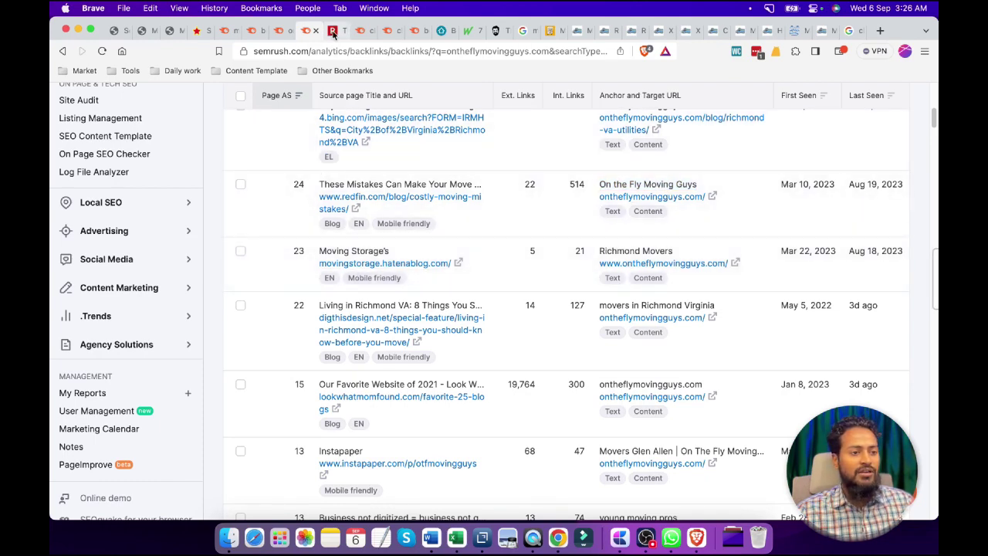
key("ctrl+Tab")
scroll(592, 295, "up", 15)
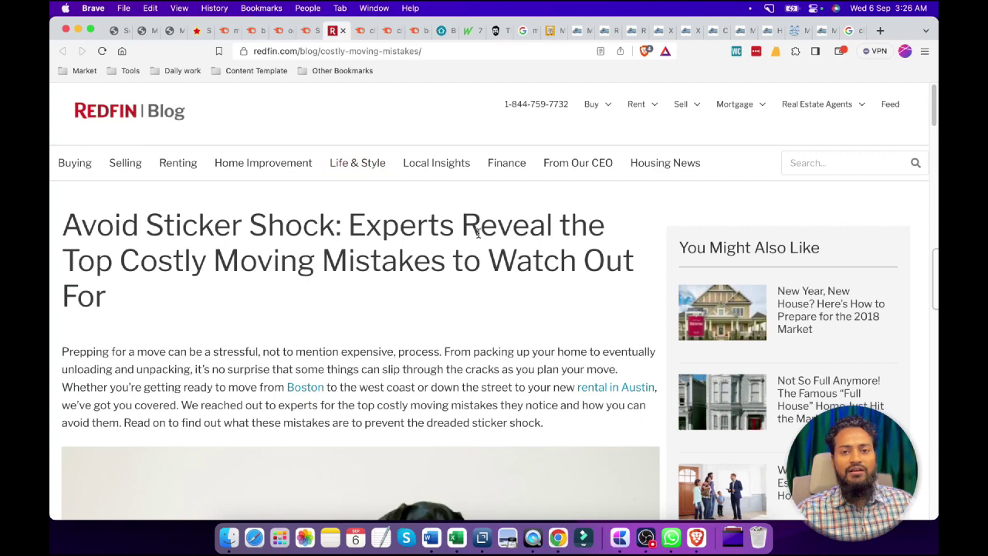
Review the anchor texts in the Semrush backlinks list and open the augustafreepress.com article on moving to Georgia.
left_click(308, 31)
scroll(591, 281, "down", 1)
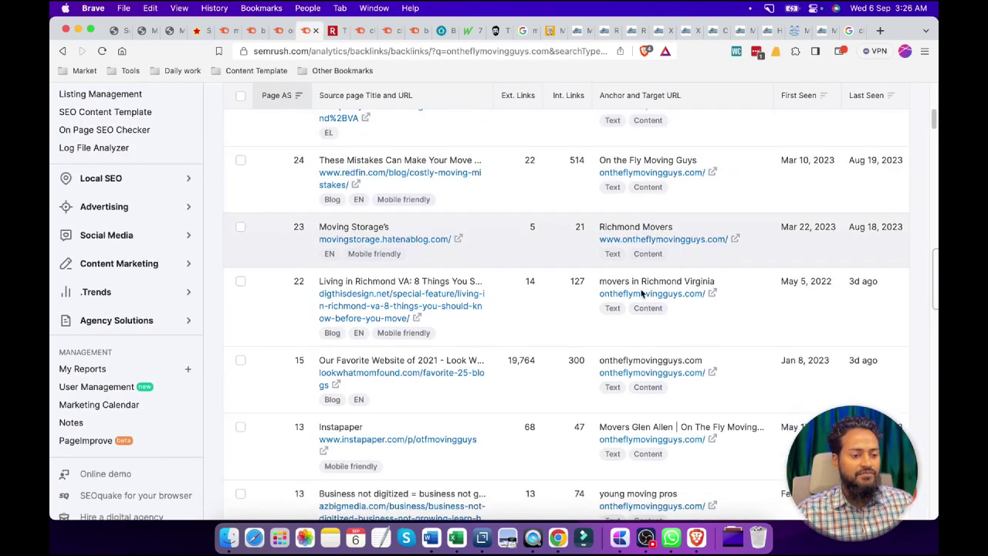
scroll(697, 298, "down", 5)
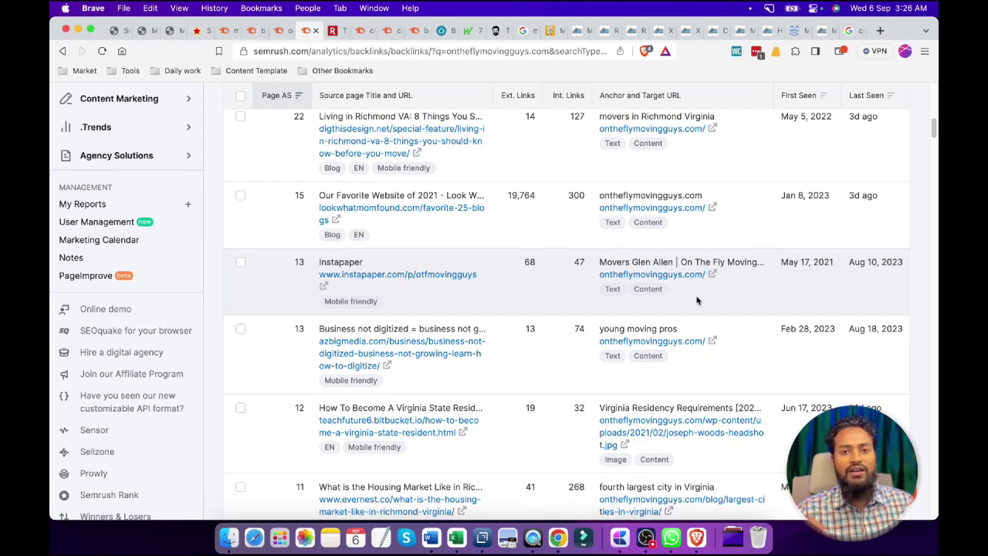
scroll(591, 303, "down", 5)
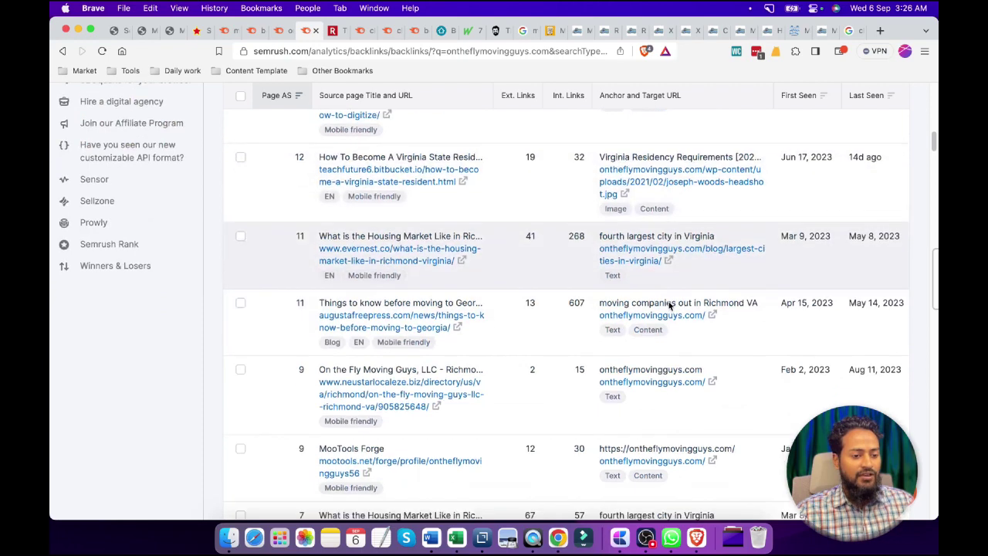
scroll(457, 330, "up", 1)
left_click(457, 329)
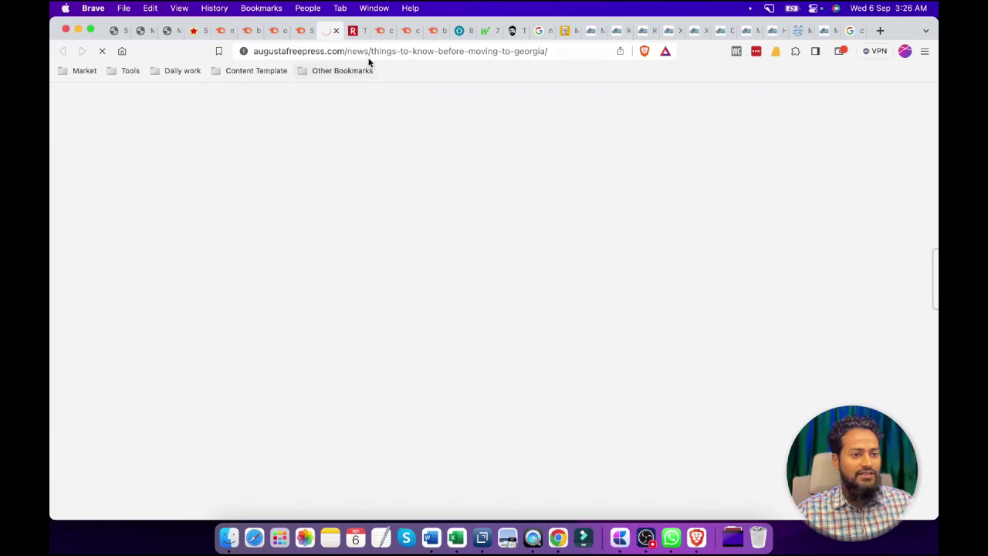
left_click_drag(547, 51, 353, 54)
Examine the Augusta Free Press article for the "moving companies out in Richmond VA" link, its surrounding text and its author details.
scroll(278, 384, "down", 10)
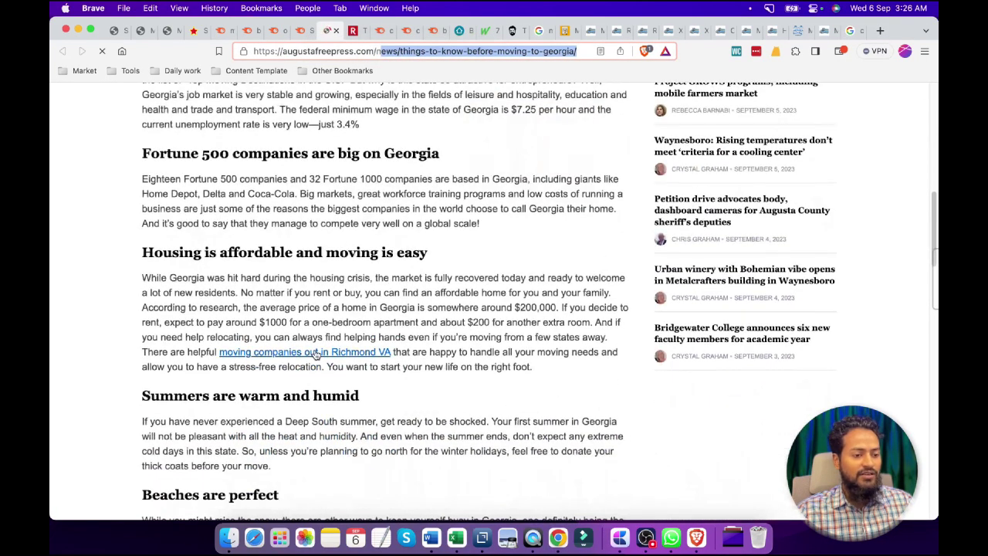
scroll(608, 367, "down", 3)
scroll(608, 368, "down", 15)
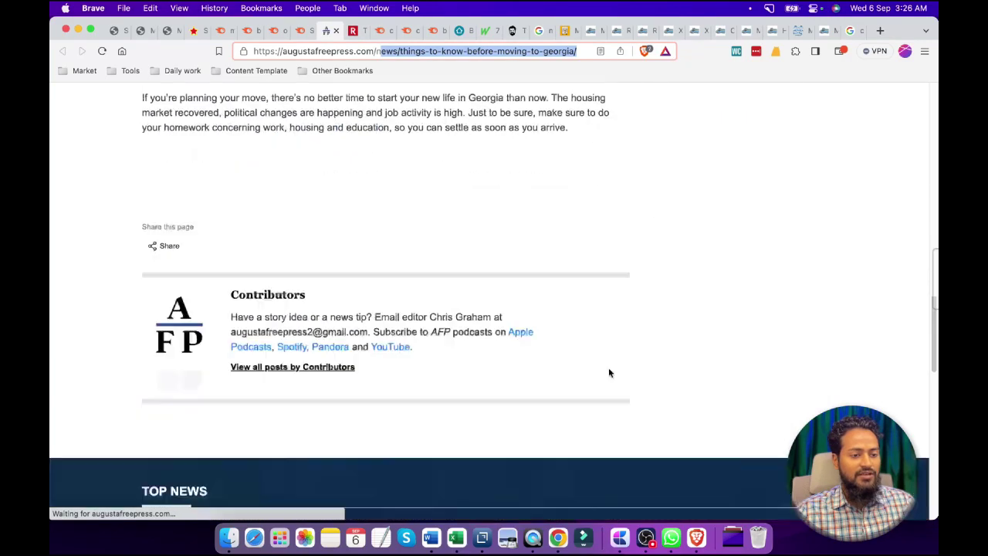
scroll(591, 347, "up", 20)
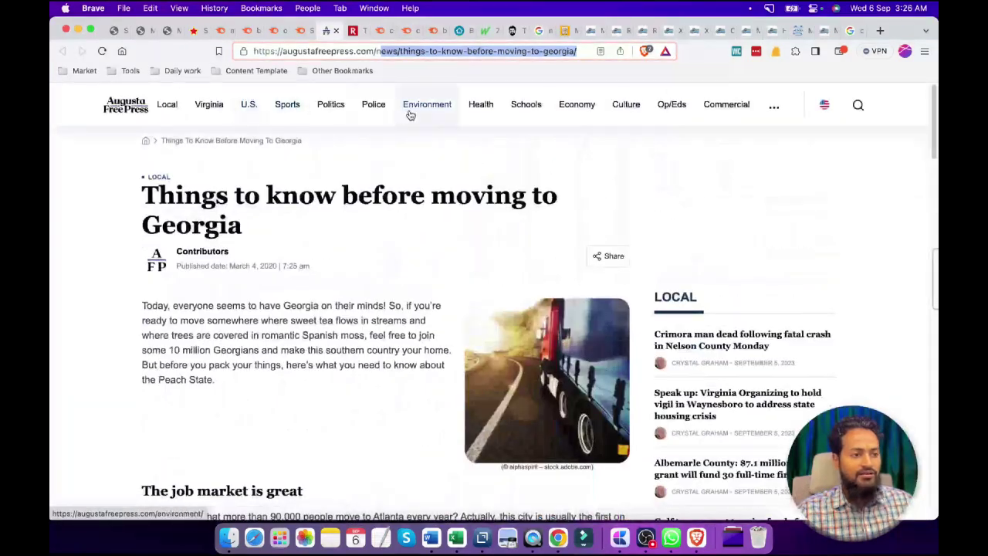
scroll(328, 273, "down", 1)
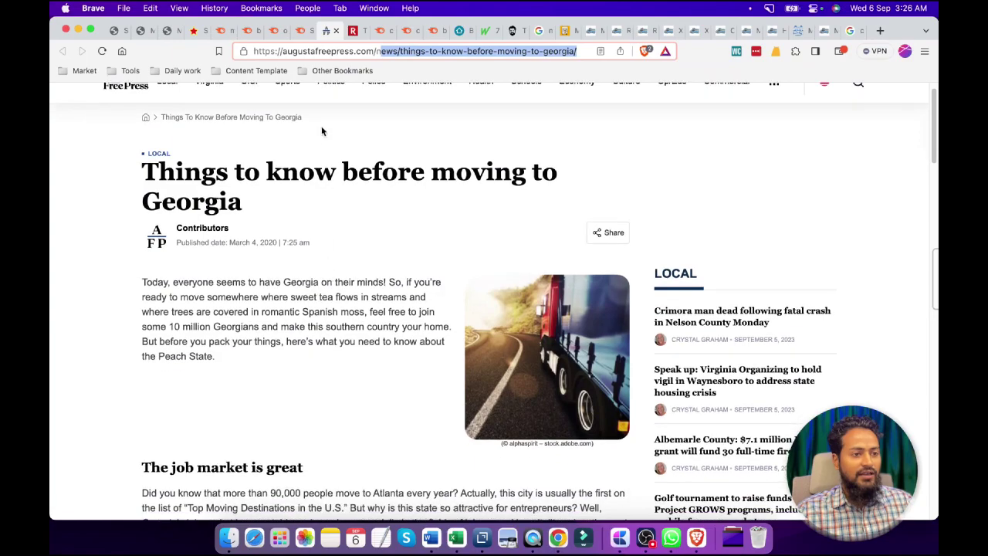
Compare more source pages in the Semrush backlinks list and recheck the Augusta Free Press article from end to start.
left_click(305, 31)
scroll(201, 339, "down", 1)
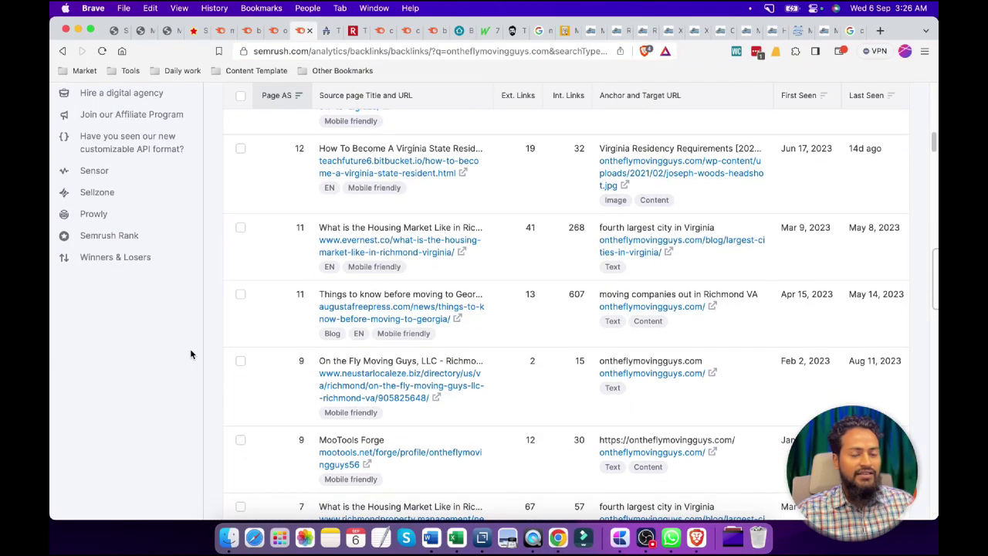
scroll(198, 346, "down", 5)
left_click(328, 31)
scroll(305, 284, "down", 15)
scroll(305, 284, "down", 5)
scroll(304, 284, "up", 20)
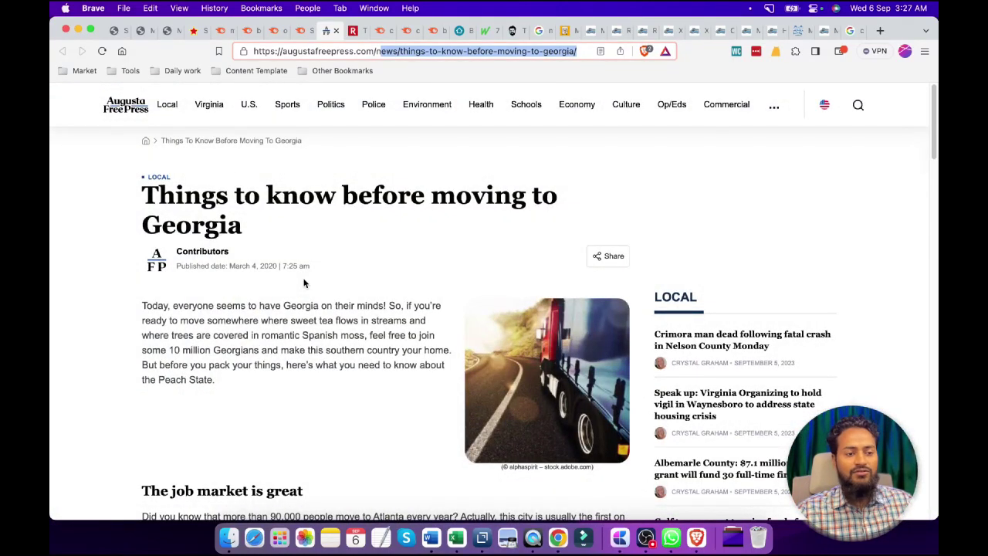
Examine the lower-authority backlinks further down the Semrush list.
left_click(303, 31)
scroll(421, 259, "down", 5)
scroll(419, 255, "down", 5)
scroll(132, 275, "down", 4)
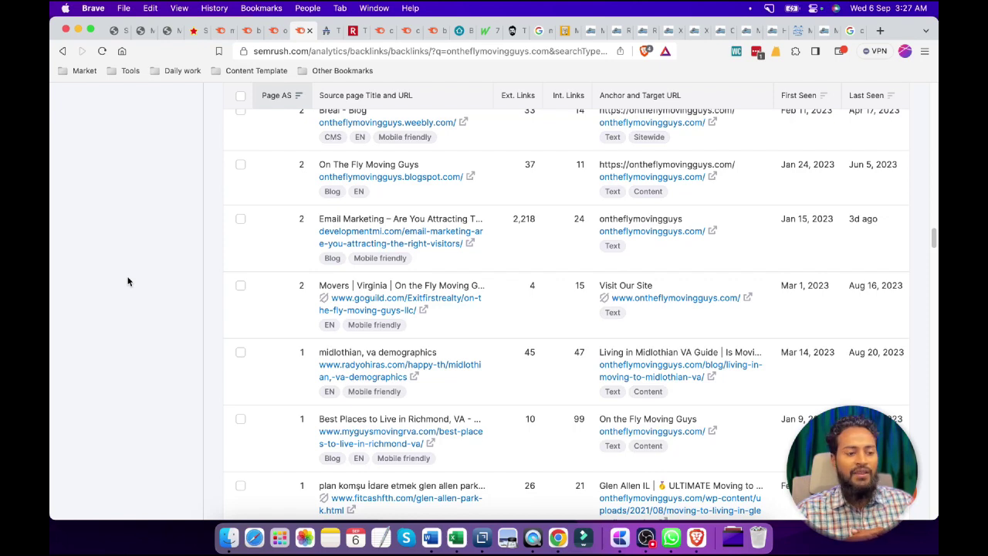
Switch to the Craft note and examine the anchor text variation chart under BACKLINKS & ANALYSIS.
key("ctrl+Up")
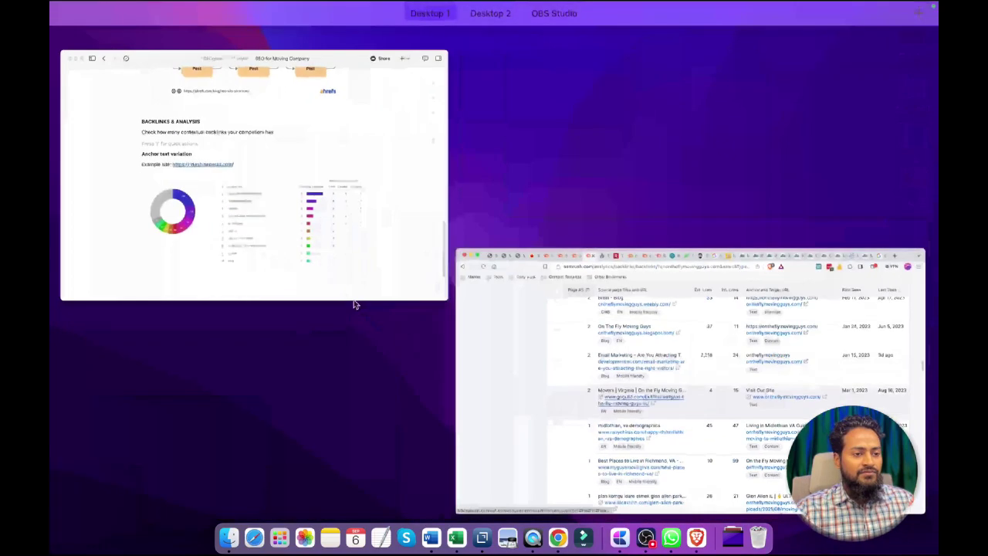
left_click(303, 237)
scroll(214, 288, "down", 5)
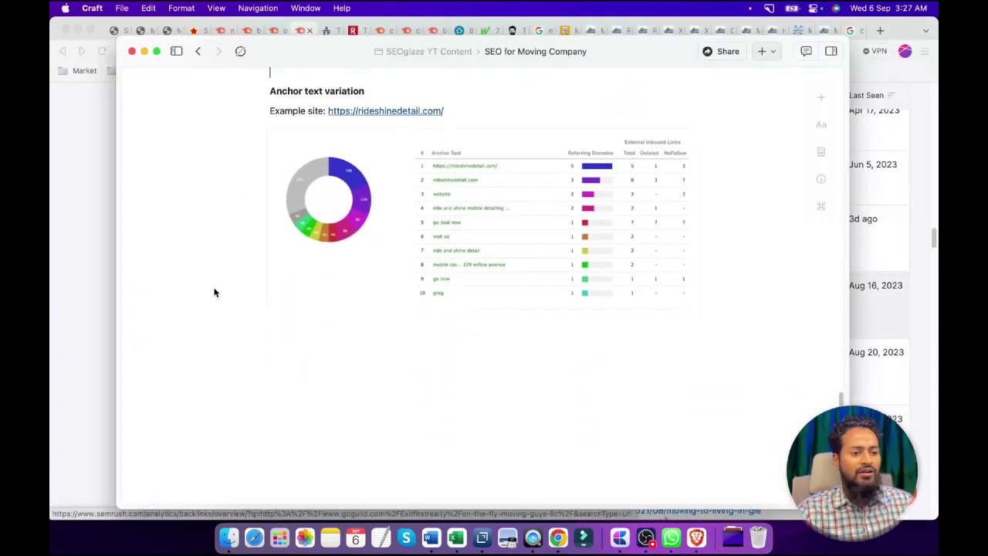
scroll(464, 397, "up", 2)
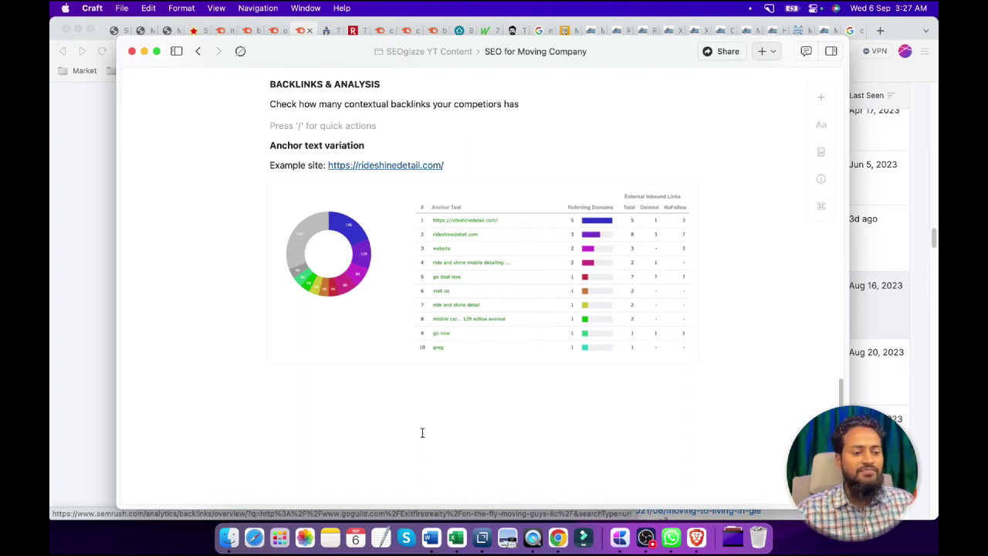
left_click(661, 437)
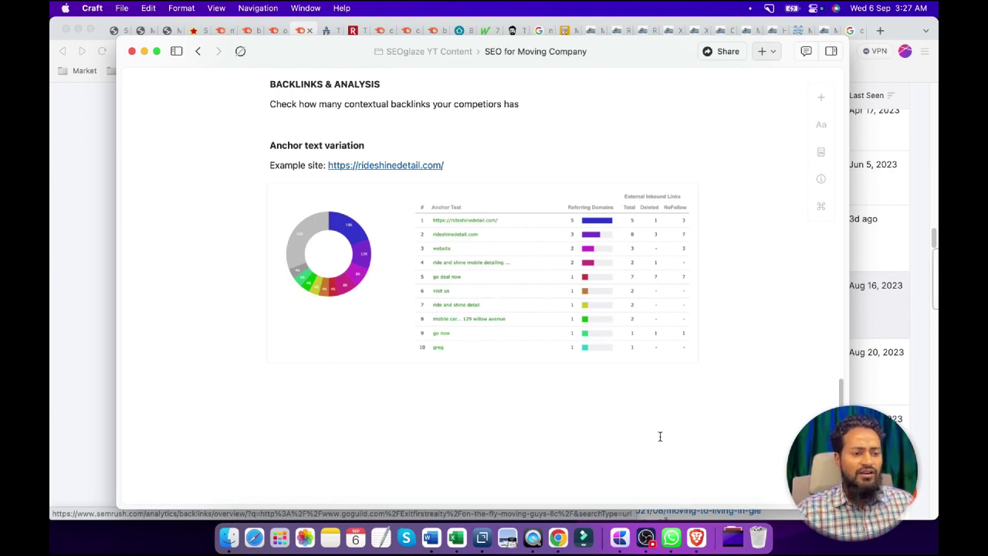